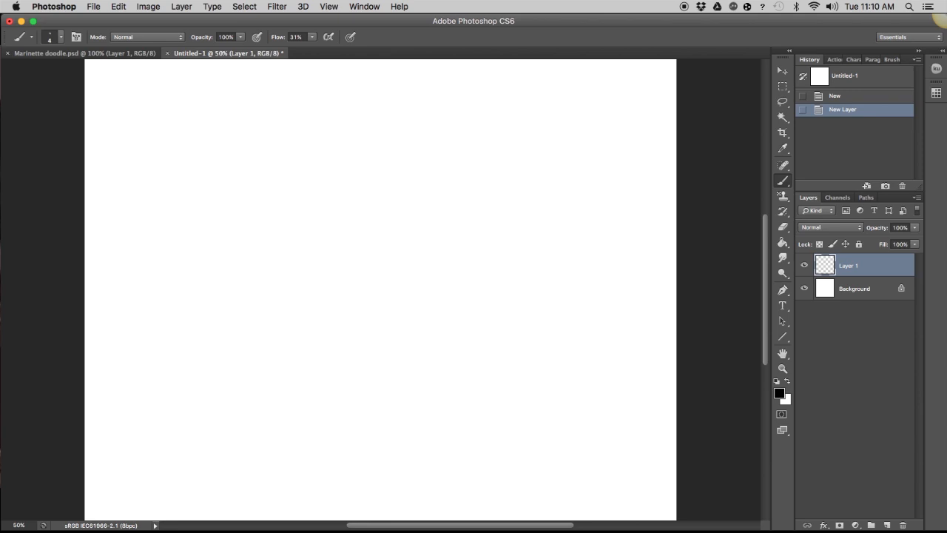
- Sketch a round head shape with a vertical centre line, a curved eye line and the start of the jaw
left_click_drag(349, 164, 356, 335)
mouse_move(298, 257)
left_mouse_down()
mouse_move(399, 252)
mouse_move(395, 259)
left_mouse_up()
mouse_move(338, 259)
left_mouse_down()
mouse_move(302, 210)
mouse_move(349, 169)
left_mouse_up()
mouse_move(364, 165)
left_mouse_down()
mouse_move(389, 170)
mouse_move(396, 259)
left_mouse_up()
left_click_drag(362, 276, 410, 254)
mouse_move(355, 178)
left_mouse_down()
mouse_move(323, 279)
mouse_move(339, 337)
left_mouse_up()
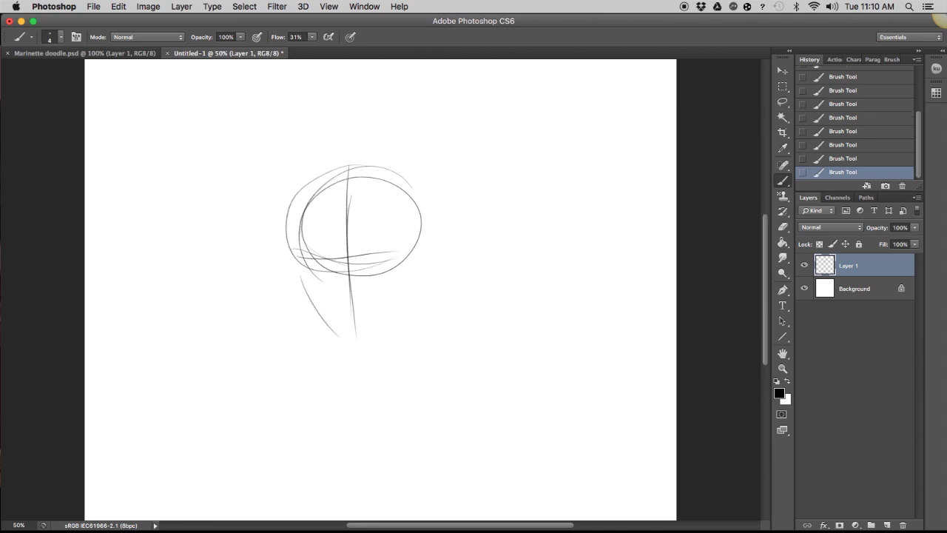
- Reinforce the curved vertical centre line and the horizontal eye line with repeated strokes across the head
left_click_drag(345, 195, 345, 317)
left_click_drag(348, 204, 354, 332)
left_click_drag(310, 261, 401, 255)
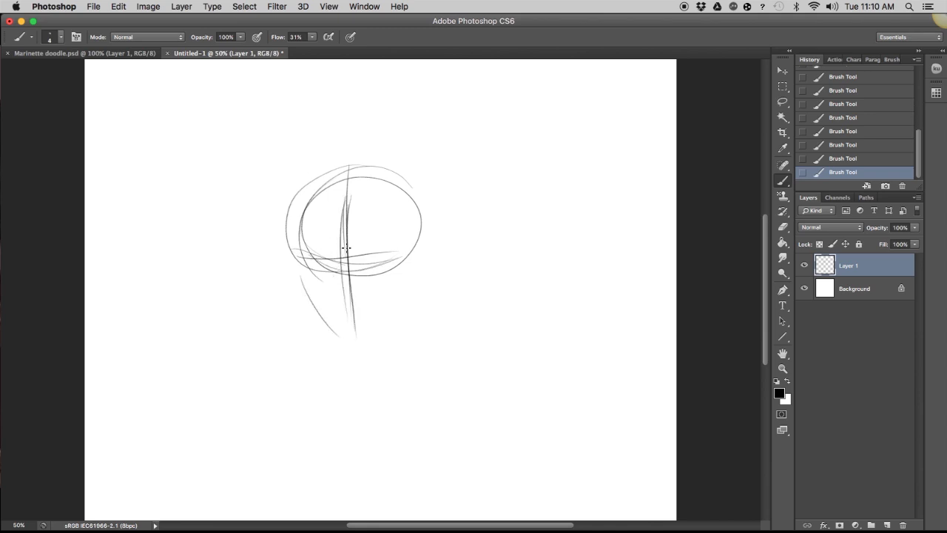
left_click_drag(362, 188, 348, 284)
left_click_drag(313, 259, 383, 264)
left_click_drag(365, 185, 346, 322)
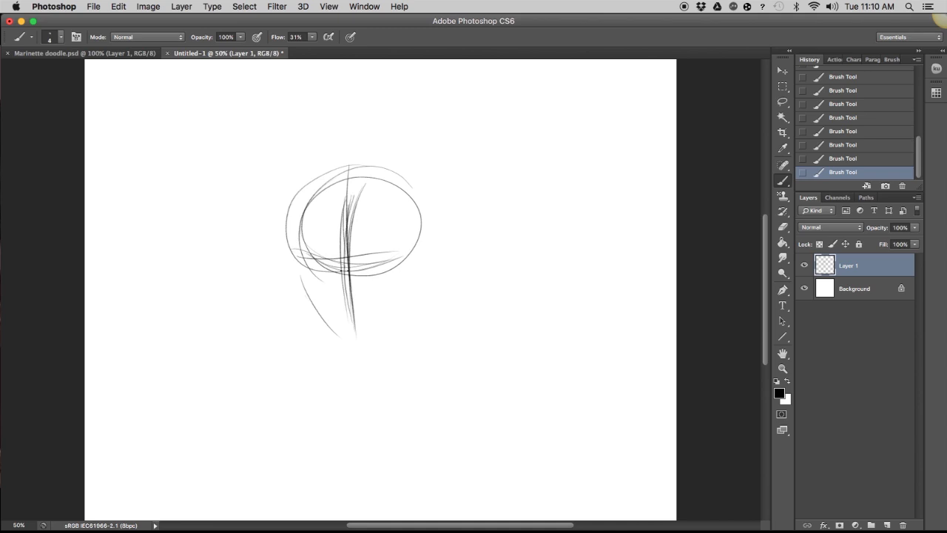
mouse_move(344, 262)
left_mouse_down()
mouse_move(330, 287)
mouse_move(346, 285)
left_mouse_up()
left_click_drag(356, 186, 351, 315)
left_click_drag(355, 188, 346, 328)
left_click_drag(312, 256, 384, 259)
mouse_move(313, 264)
left_mouse_down()
mouse_move(384, 259)
mouse_move(393, 250)
left_mouse_up()
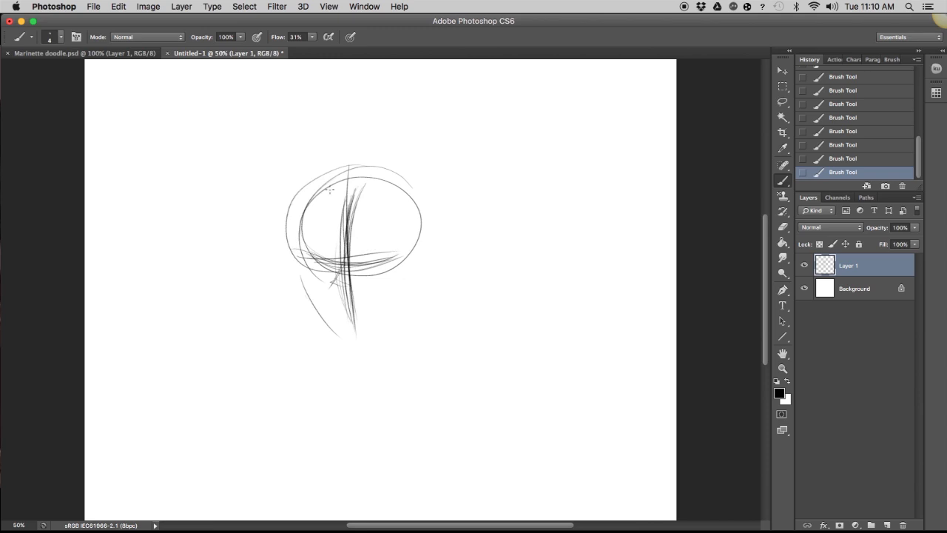
- Rough in both eyes along the eye line and sketch the jawline down to the chin
left_click_drag(311, 252, 399, 249)
mouse_move(311, 285)
left_mouse_down()
mouse_move(339, 336)
mouse_move(383, 310)
left_mouse_up()
left_click_drag(386, 319, 401, 307)
left_click_drag(358, 338, 408, 308)
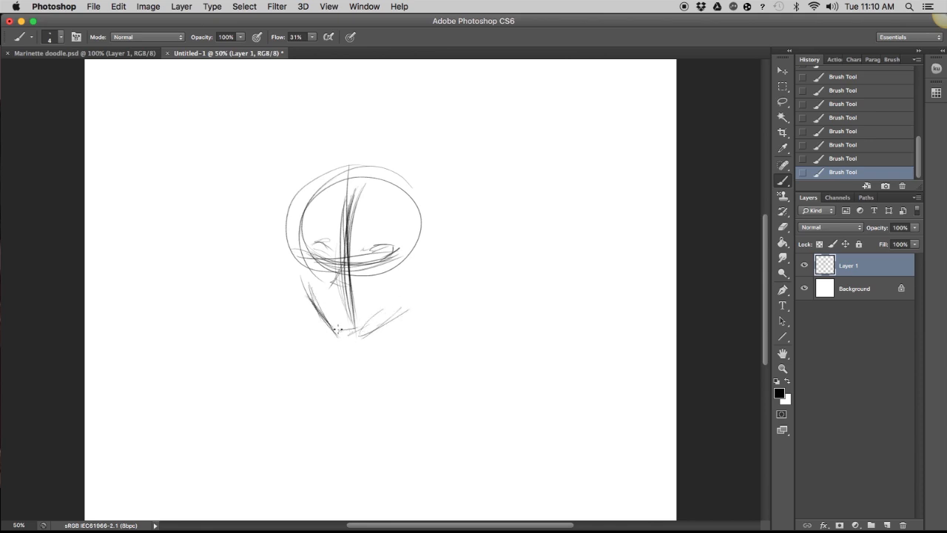
left_click_drag(324, 318, 376, 327)
mouse_move(304, 281)
left_mouse_down()
mouse_move(338, 336)
mouse_move(354, 332)
left_mouse_up()
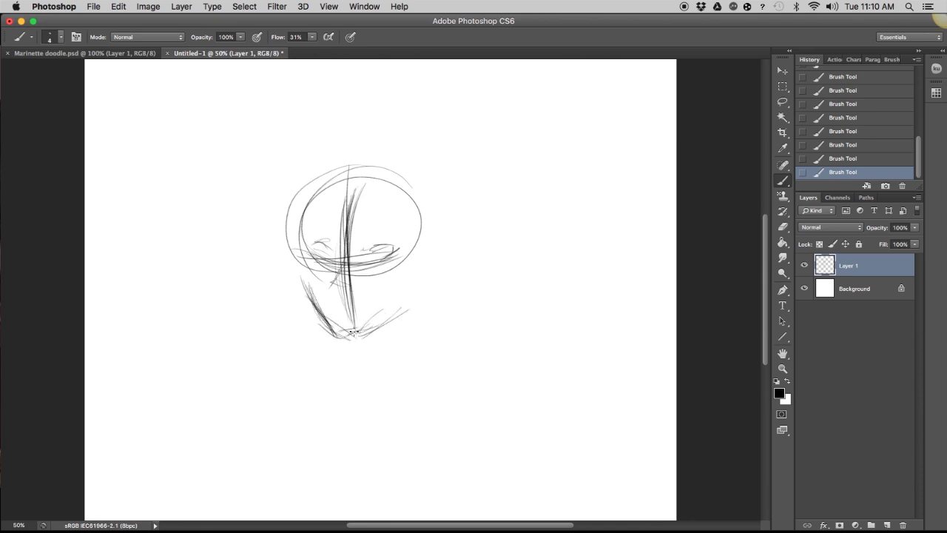
mouse_move(316, 250)
left_mouse_down()
mouse_move(337, 242)
mouse_move(331, 235)
mouse_move(392, 235)
mouse_move(401, 247)
mouse_move(373, 257)
left_mouse_up()
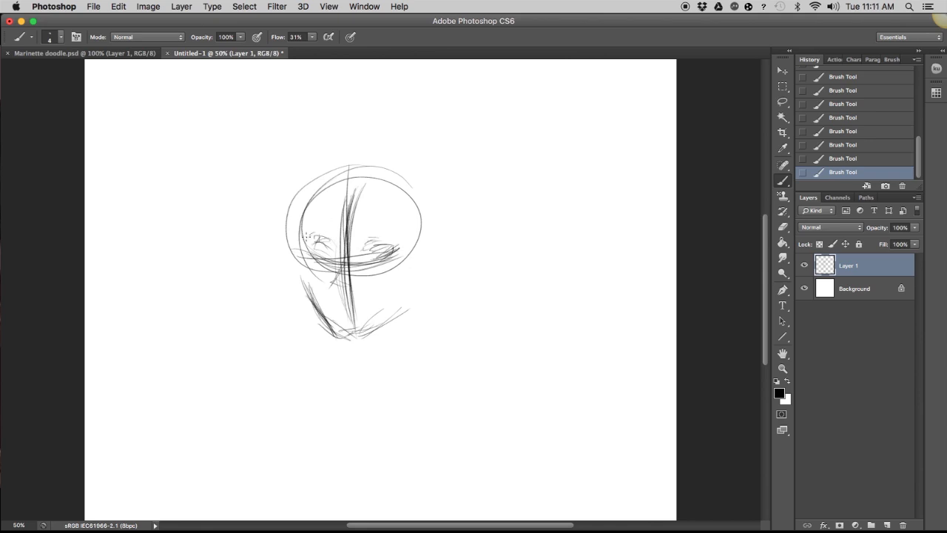
- Sketch the eyebrows and loosely outline the hair over the crown and down both sides of the head
left_click_drag(305, 225, 399, 223)
mouse_move(411, 239)
left_mouse_down()
mouse_move(379, 279)
mouse_move(359, 262)
left_mouse_up()
mouse_move(412, 222)
left_mouse_down()
mouse_move(376, 182)
mouse_move(428, 173)
mouse_move(462, 222)
left_mouse_up()
left_click_drag(417, 152, 478, 268)
mouse_move(389, 157)
left_mouse_down()
mouse_move(321, 166)
mouse_move(287, 217)
mouse_move(281, 276)
left_mouse_up()
left_click_drag(315, 171, 282, 200)
left_click_drag(400, 152, 349, 156)
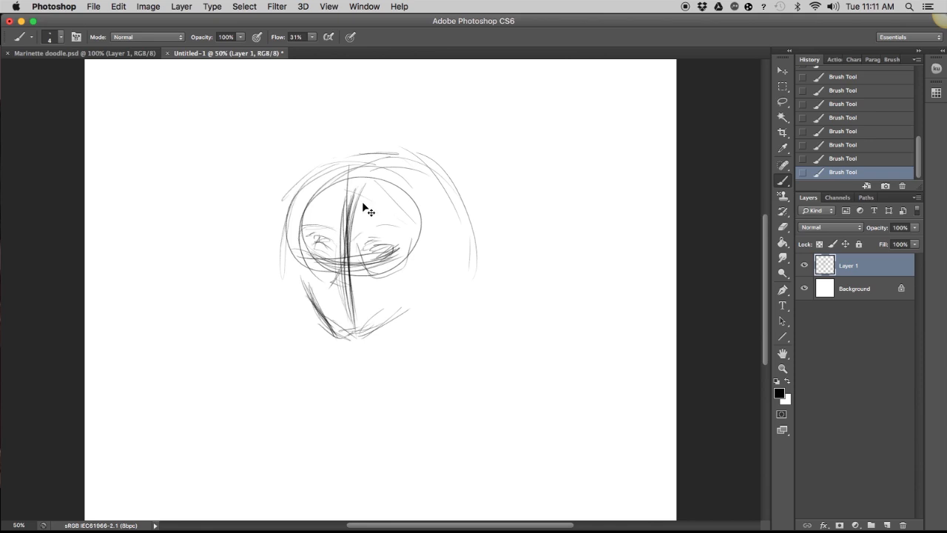
- Flip the canvas horizontally, add long hair strands beside the face and darken the eye area
key("h")
mouse_move(372, 160)
left_mouse_down()
mouse_move(339, 175)
mouse_move(313, 210)
left_mouse_up()
mouse_move(307, 206)
left_mouse_down()
mouse_move(306, 327)
mouse_move(302, 278)
left_mouse_up()
mouse_move(292, 253)
left_mouse_down()
mouse_move(343, 179)
mouse_move(439, 233)
mouse_move(432, 249)
mouse_move(444, 259)
mouse_move(388, 244)
mouse_move(379, 262)
mouse_move(385, 245)
left_mouse_up()
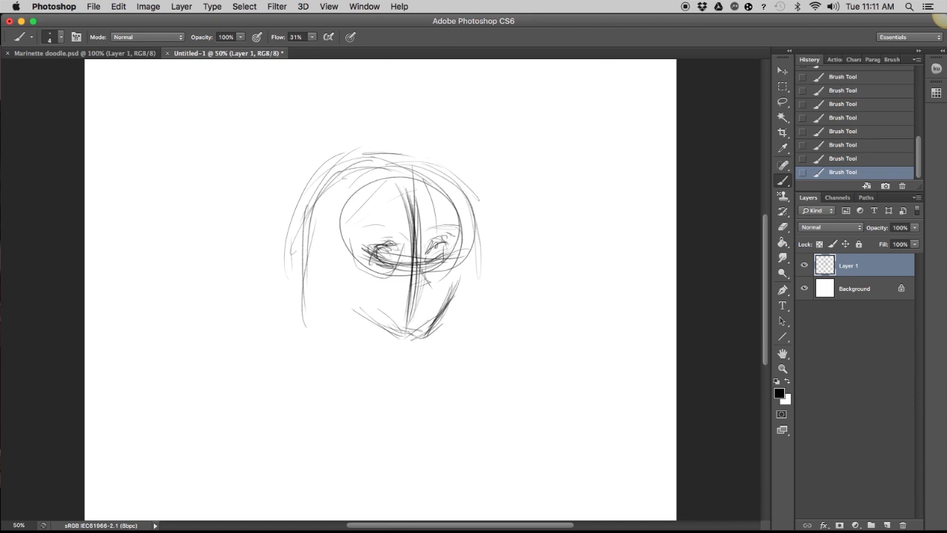
- Locate the Flip Canvas Horizontal command among the image rotation options without applying it
left_click(118, 7)
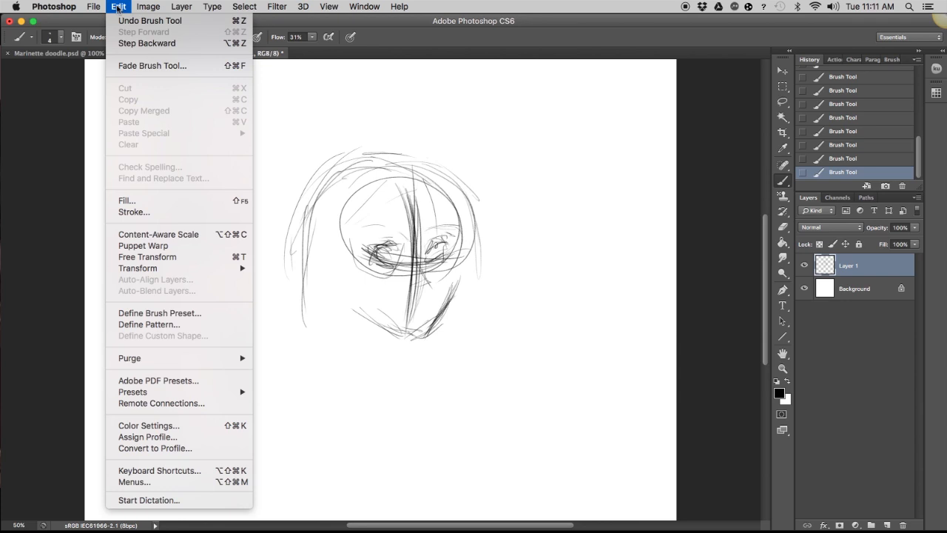
mouse_move(148, 7)
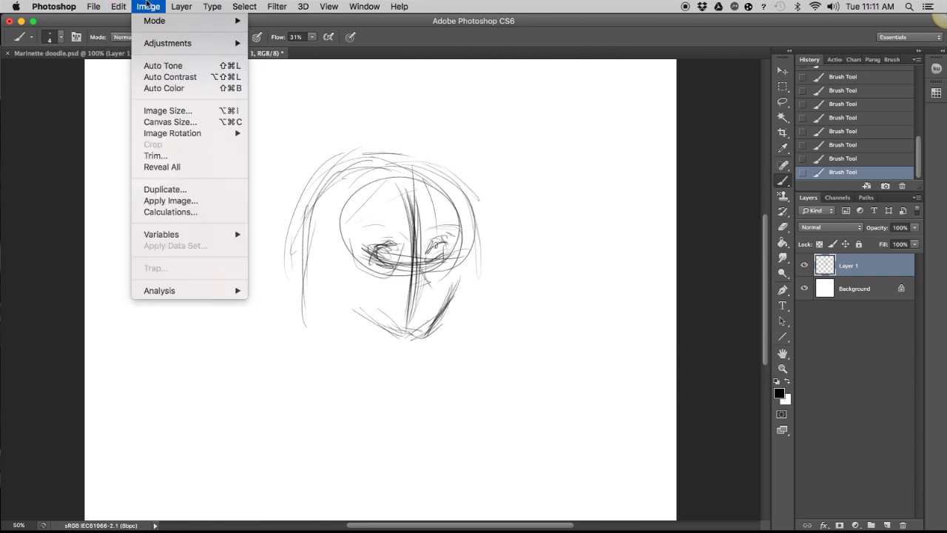
mouse_move(179, 46)
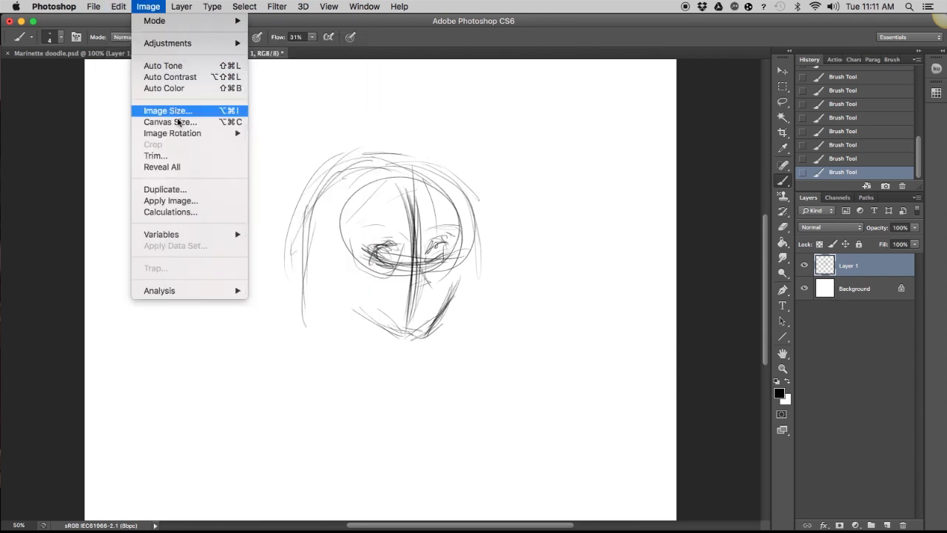
mouse_move(183, 133)
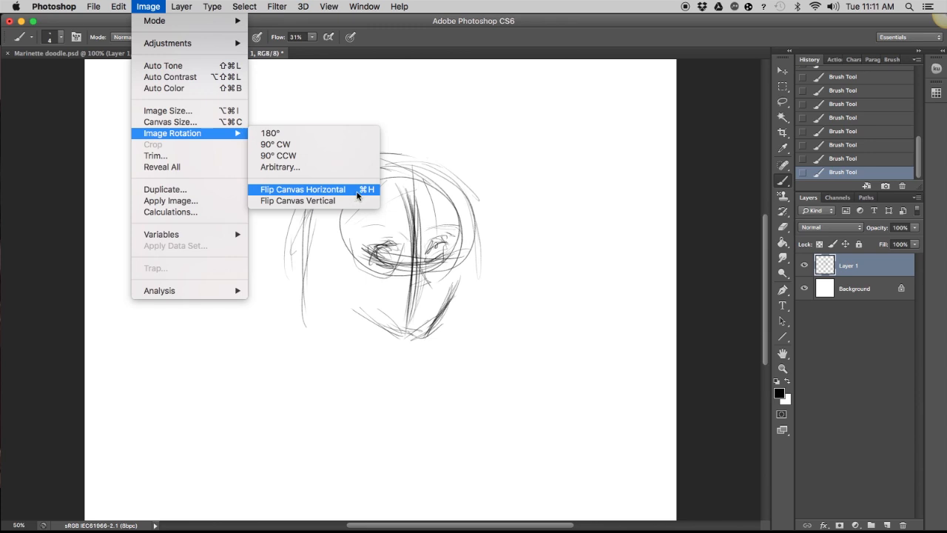
left_click(428, 37)
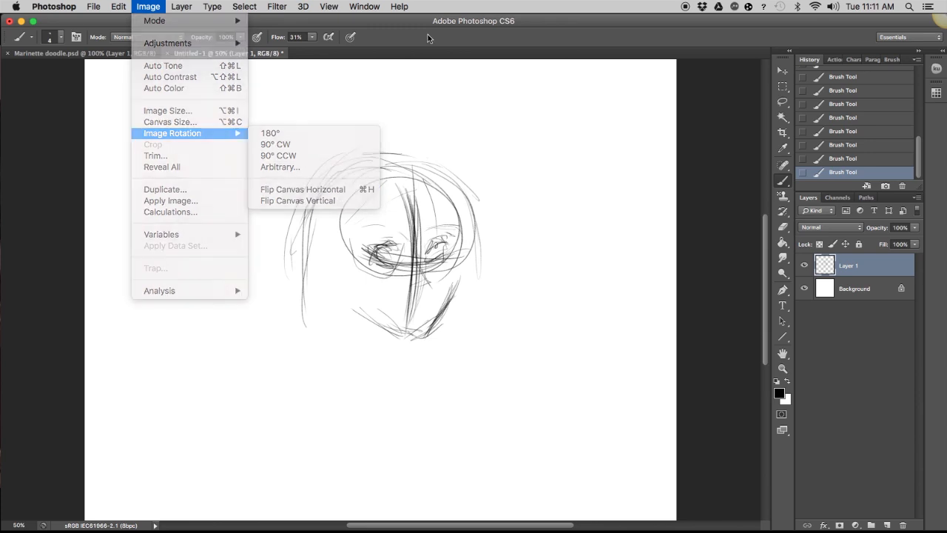
- Flip the canvas horizontally five times in a row to compare the sketch in both orientations
key("super+shift+h")
key("super+shift+h")
key("super+shift+h")
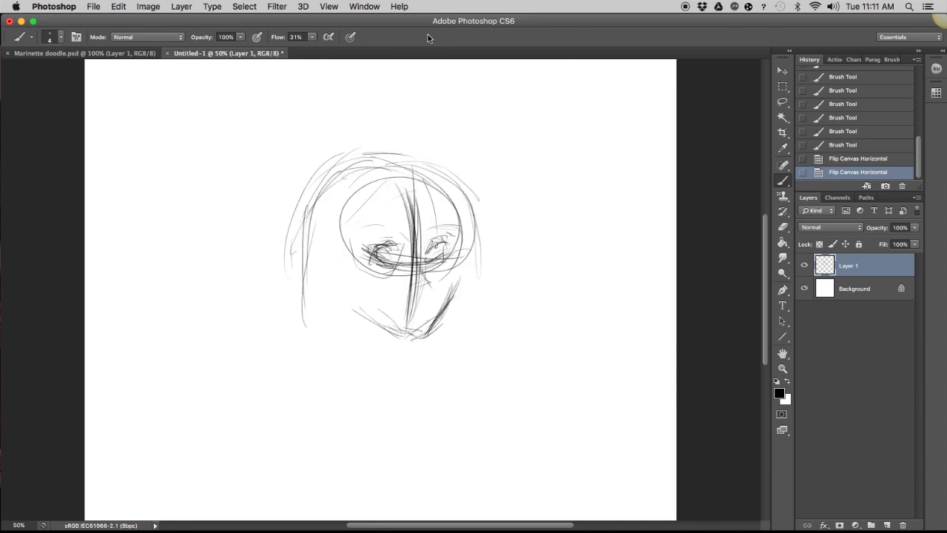
key("super+shift+h")
key("super+shift+h")
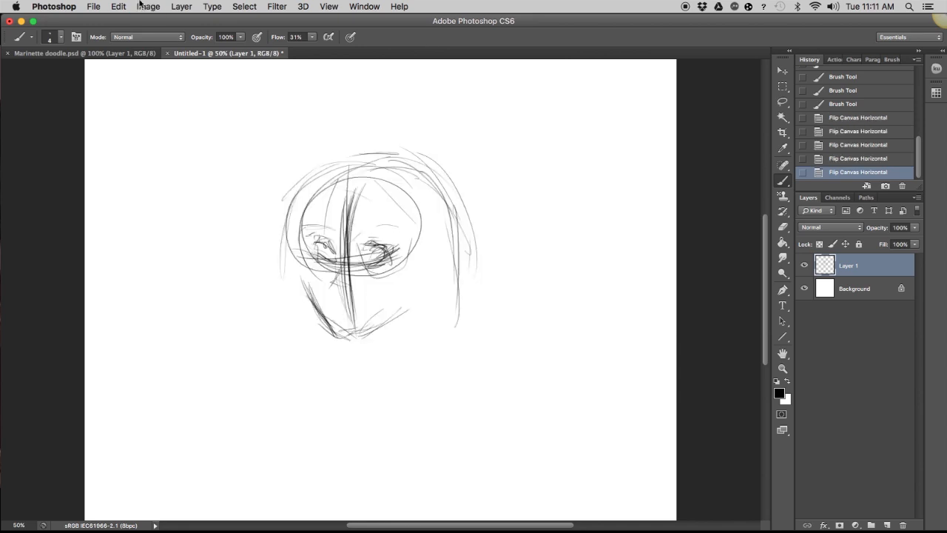
left_click(150, 6)
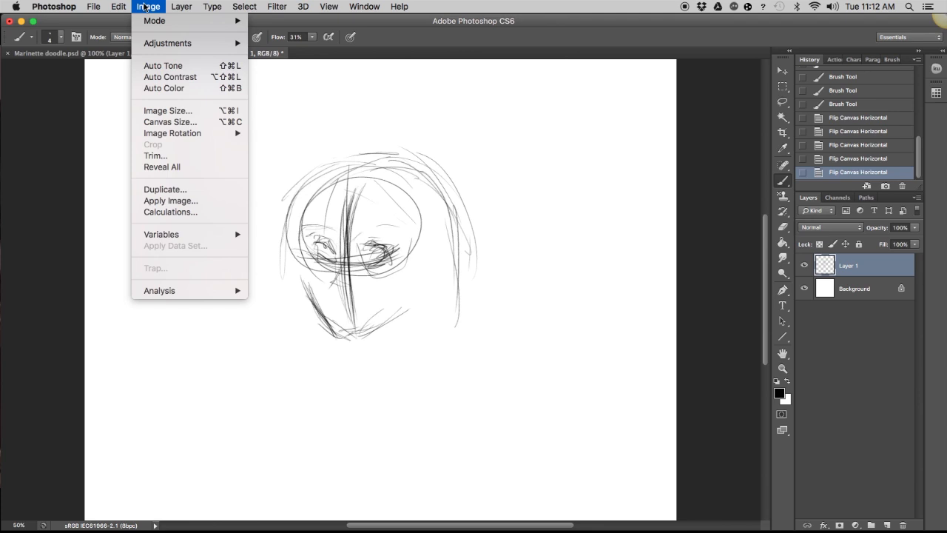
left_click(145, 7)
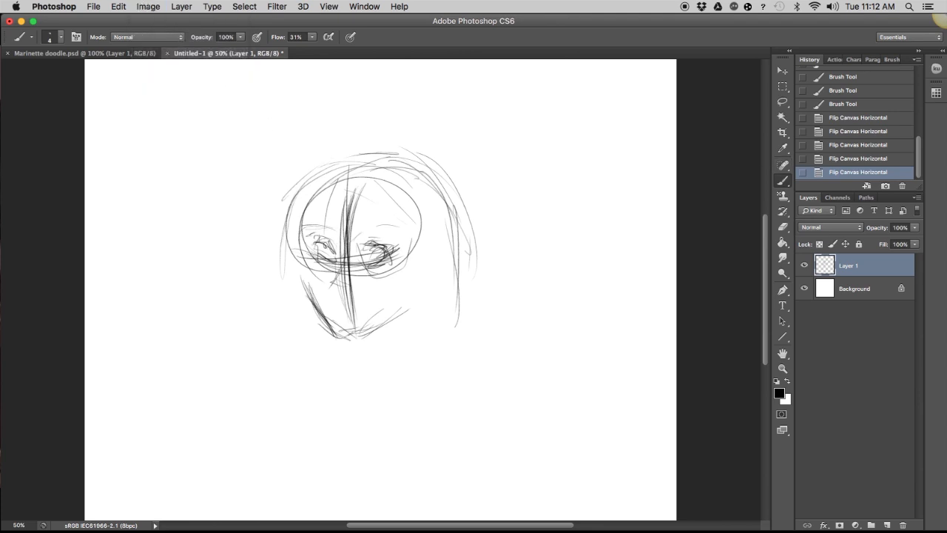
- Sketch the hair fringe over the forehead, the cheek edge and a firmer jawline
left_click_drag(353, 193, 410, 235)
left_click_drag(387, 199, 407, 230)
left_click_drag(405, 264, 406, 309)
left_click_drag(408, 309, 361, 338)
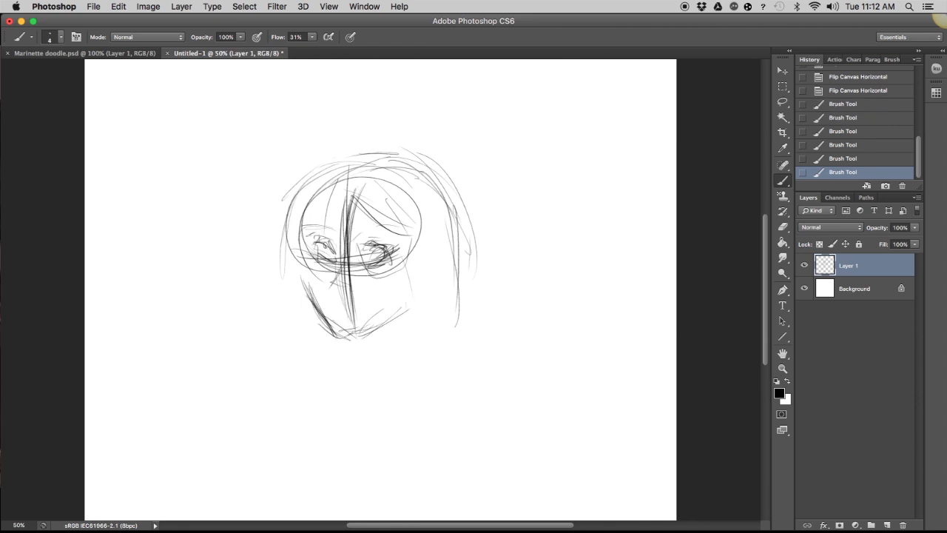
left_click_drag(310, 290, 348, 339)
- Add fringe strokes on the other side of the forehead and sketch the neck lines below the chin
mouse_move(295, 217)
left_mouse_down()
mouse_move(404, 161)
mouse_move(446, 315)
mouse_move(394, 352)
left_mouse_up()
left_click_drag(376, 333, 377, 360)
mouse_move(354, 345)
left_mouse_down()
mouse_move(354, 361)
mouse_move(369, 357)
left_mouse_up()
mouse_move(360, 337)
left_mouse_down()
mouse_move(365, 361)
mouse_move(359, 336)
left_mouse_up()
left_click_drag(304, 296, 354, 358)
- Sketch the shoulder lines and the two angular collar flaps around the base of the neck
mouse_move(393, 323)
left_mouse_down()
mouse_move(398, 347)
mouse_move(448, 394)
left_mouse_up()
mouse_move(342, 363)
left_mouse_down()
mouse_move(294, 381)
mouse_move(306, 375)
left_mouse_up()
left_click_drag(331, 358, 319, 362)
mouse_move(409, 351)
left_mouse_down()
mouse_move(376, 378)
mouse_move(431, 356)
left_mouse_up()
left_click_drag(430, 366, 412, 391)
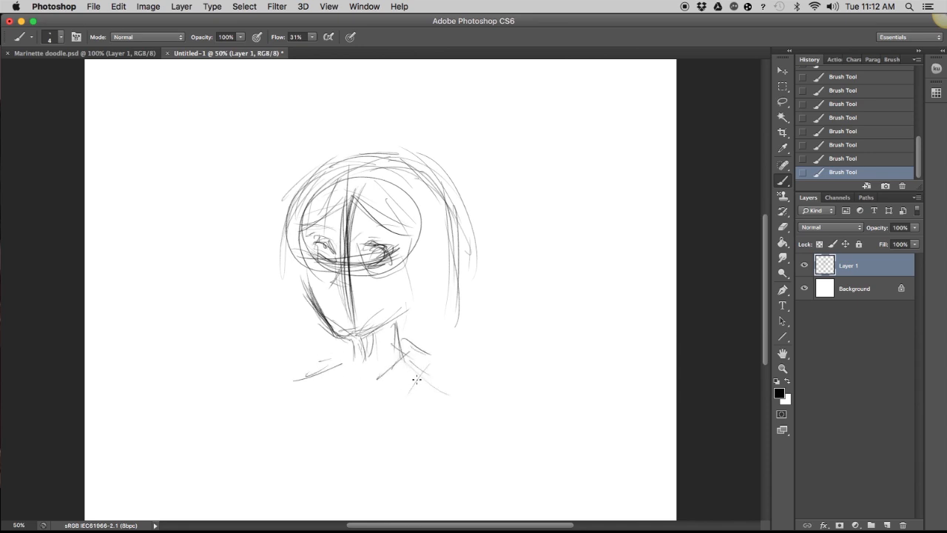
mouse_move(340, 362)
left_mouse_down()
mouse_move(344, 389)
mouse_move(351, 385)
mouse_move(323, 359)
mouse_move(327, 392)
left_mouse_up()
mouse_move(334, 362)
left_mouse_down()
mouse_move(330, 398)
mouse_move(347, 387)
mouse_move(400, 404)
left_mouse_up()
left_click_drag(400, 404, 414, 385)
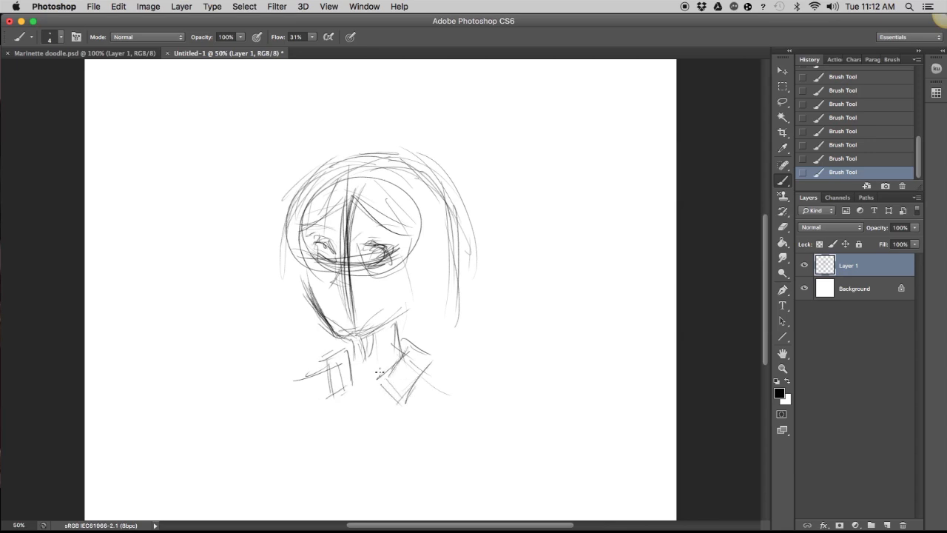
- Flip the canvas horizontally, sketch the lines above both eyes and draw the nose in bold strokes
key("super+shift+h")
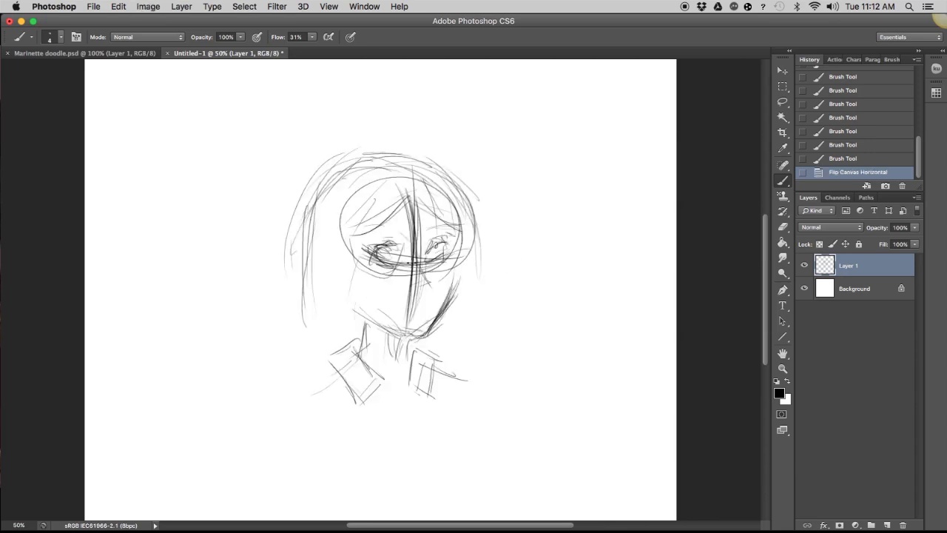
key("super+minus")
key("super+equal")
key("super+equal")
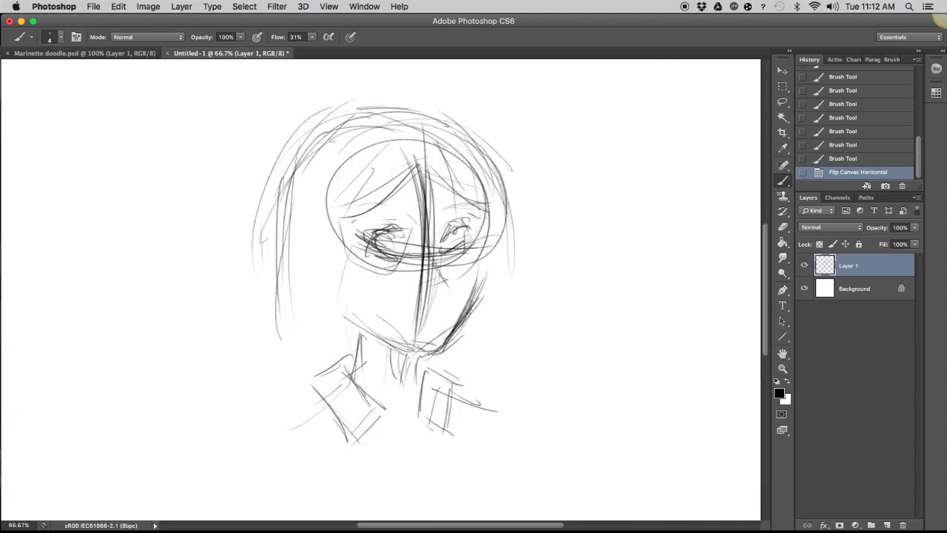
left_click_drag(354, 221, 379, 215)
left_click_drag(363, 217, 407, 216)
mouse_move(392, 214)
left_mouse_down()
mouse_move(417, 221)
mouse_move(466, 209)
left_mouse_up()
mouse_move(453, 214)
left_mouse_down()
mouse_move(480, 217)
mouse_move(471, 209)
left_mouse_up()
mouse_move(437, 237)
left_mouse_down()
mouse_move(446, 286)
mouse_move(435, 292)
mouse_move(445, 280)
left_mouse_up()
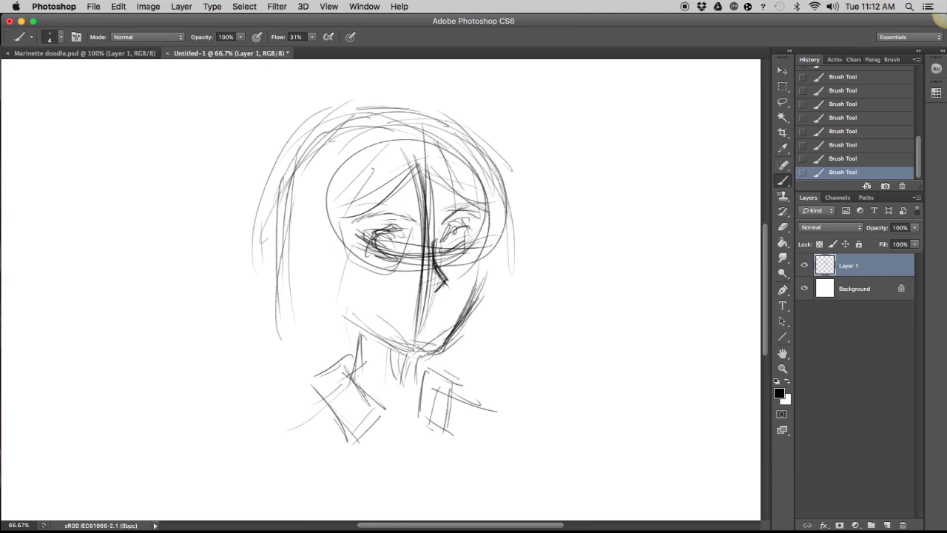
- Darken the rounded outlines of both eyes and flip the canvas horizontally
mouse_move(400, 232)
left_mouse_down()
mouse_move(411, 244)
mouse_move(368, 237)
mouse_move(377, 255)
left_mouse_up()
left_click_drag(370, 246, 386, 259)
left_click_drag(385, 235, 372, 247)
left_click_drag(442, 237, 450, 228)
mouse_move(453, 233)
left_mouse_down()
mouse_move(471, 226)
mouse_move(465, 250)
left_mouse_up()
mouse_move(469, 255)
left_mouse_down()
mouse_move(443, 231)
mouse_move(470, 226)
left_mouse_up()
left_click_drag(469, 233, 453, 254)
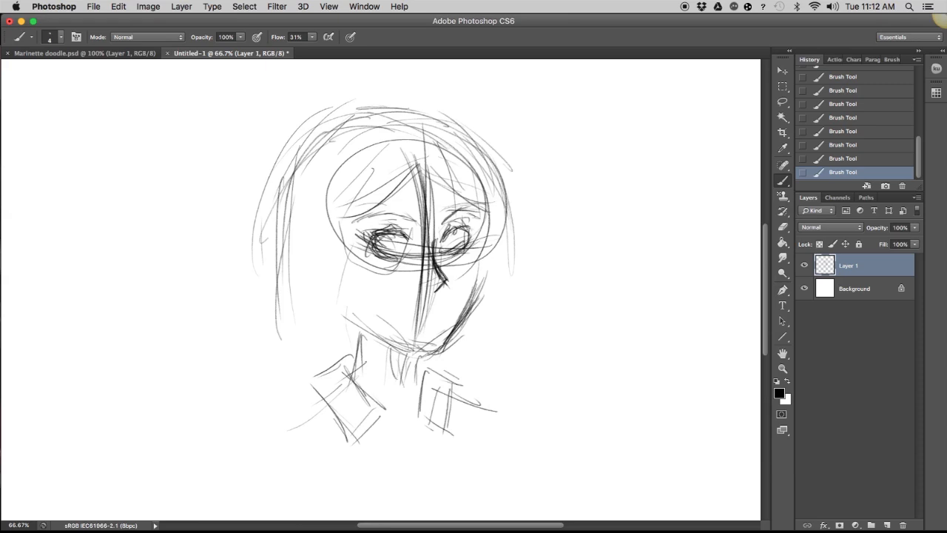
key("super+shift+h")
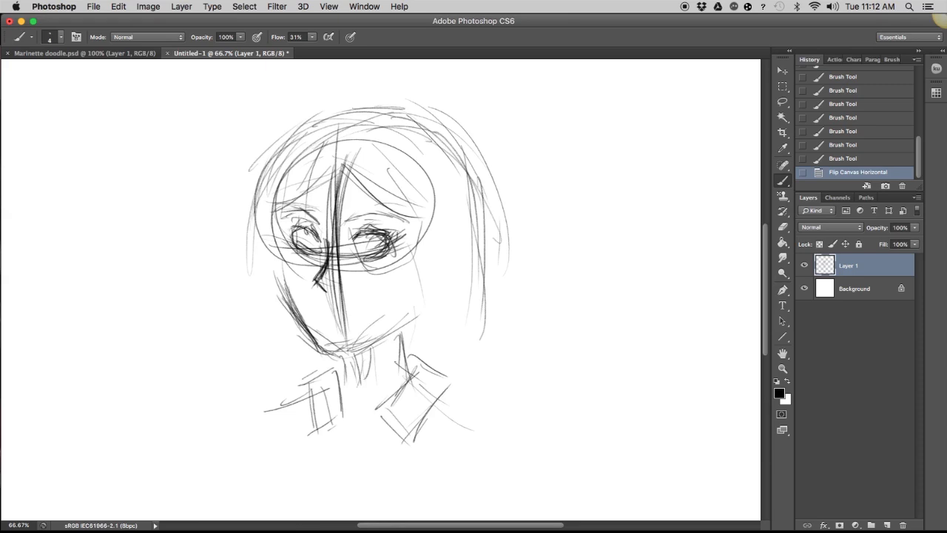
- Erase the construction lines across the forehead, eye line and centre of the face with a size 25 eraser
key("e")
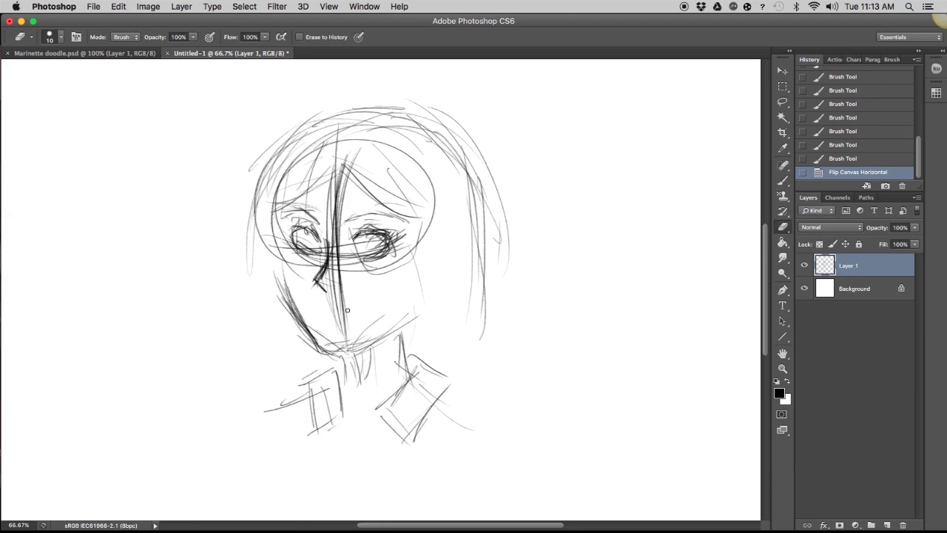
key("bracketright")
key("bracketright")
key("bracketright")
mouse_move(253, 274)
left_mouse_down()
mouse_move(296, 129)
mouse_move(344, 148)
left_mouse_up()
left_click_drag(285, 167, 332, 216)
mouse_move(336, 201)
left_mouse_down()
mouse_move(330, 290)
mouse_move(342, 329)
mouse_move(363, 333)
mouse_move(322, 330)
mouse_move(411, 239)
left_mouse_up()
mouse_move(337, 161)
left_mouse_down()
mouse_move(344, 222)
mouse_move(339, 185)
left_mouse_up()
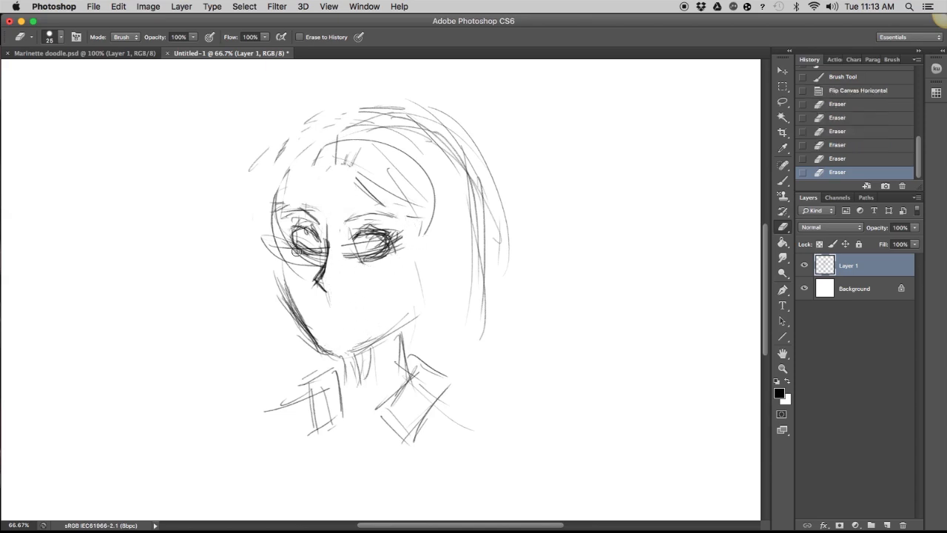
- Erase the remaining head-circle edge, the fringe strokes and the outermost hair lines
mouse_move(270, 235)
left_mouse_down()
mouse_move(302, 273)
mouse_move(309, 266)
mouse_move(275, 223)
mouse_move(278, 191)
left_mouse_up()
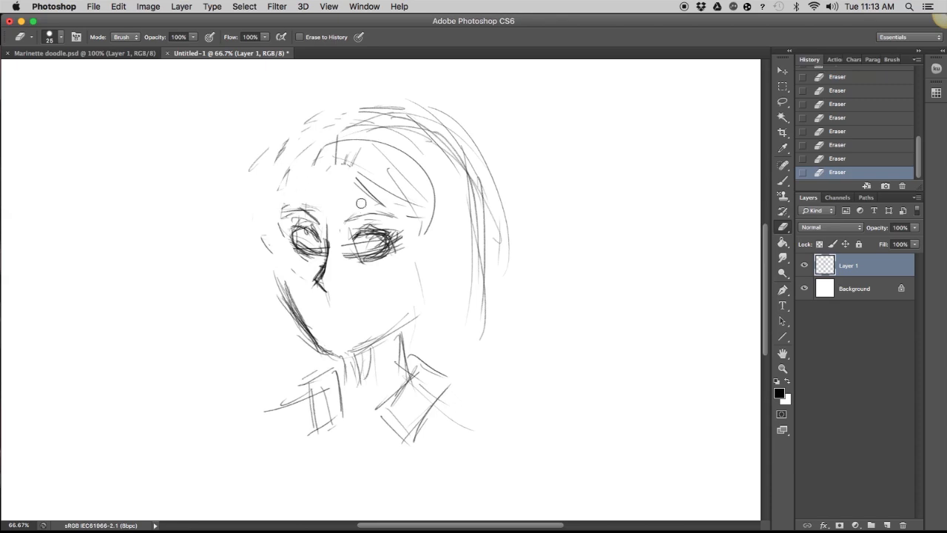
left_click_drag(357, 185, 410, 214)
mouse_move(462, 144)
left_mouse_down()
mouse_move(492, 176)
mouse_move(505, 244)
left_mouse_up()
mouse_move(279, 197)
left_mouse_down()
mouse_move(255, 171)
mouse_move(252, 213)
left_mouse_up()
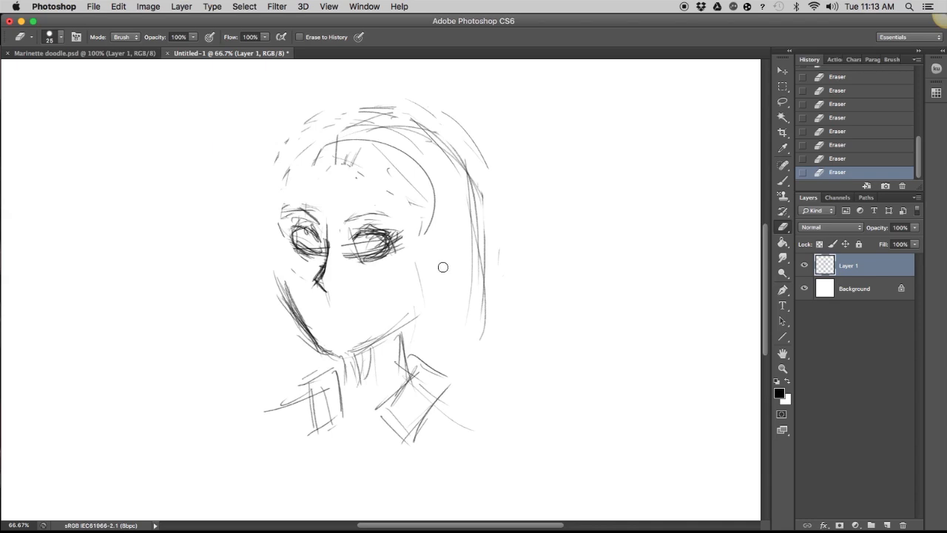
- Switch back to the Brush tool and review the keyboard shortcuts assigned to the Edit commands without changing them
key("b")
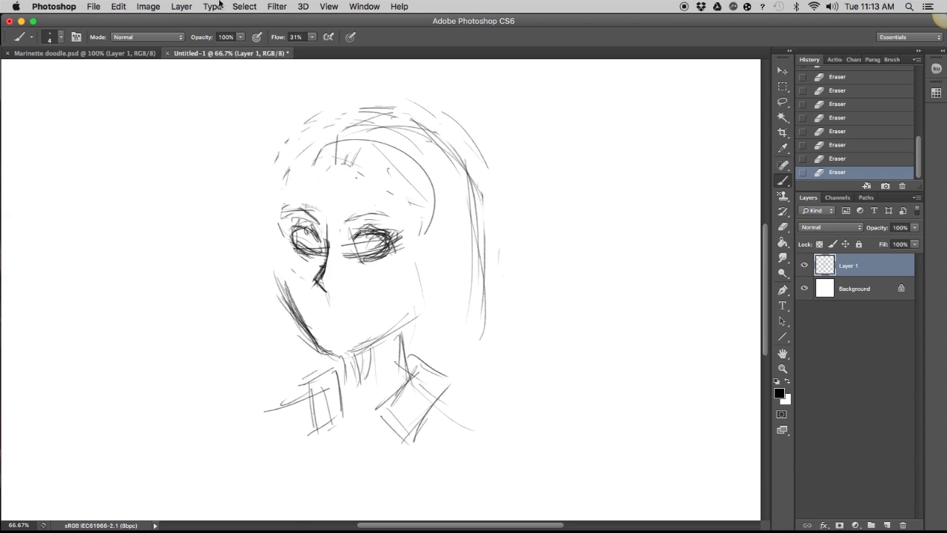
left_click(126, 6)
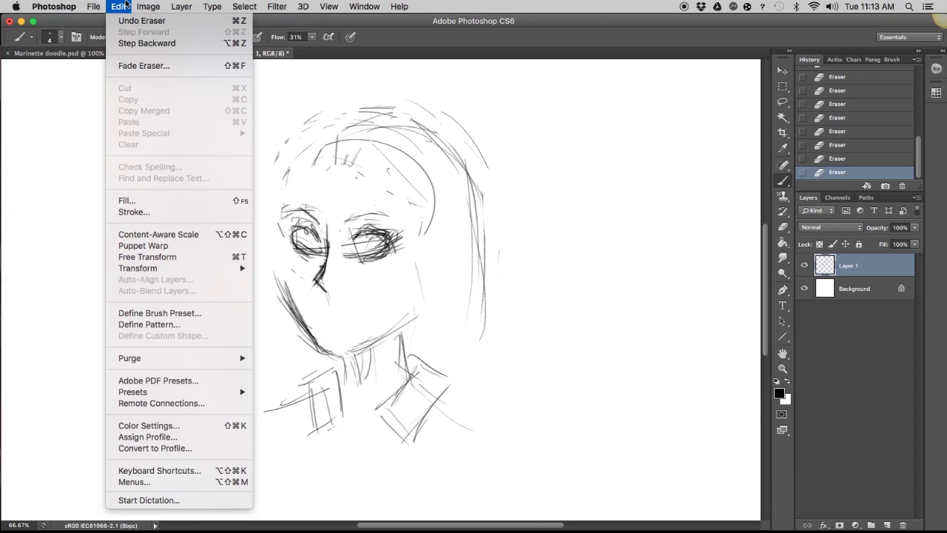
left_click(191, 471)
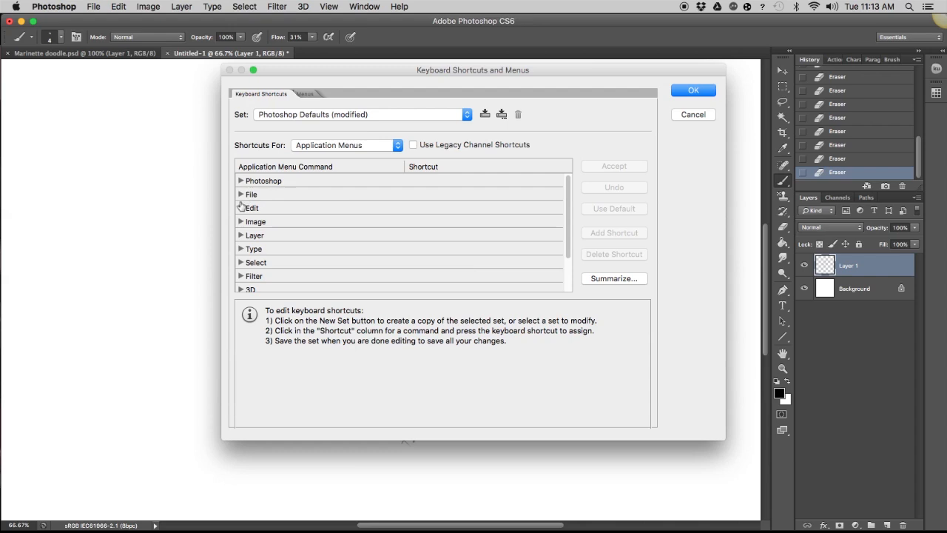
left_click(241, 209)
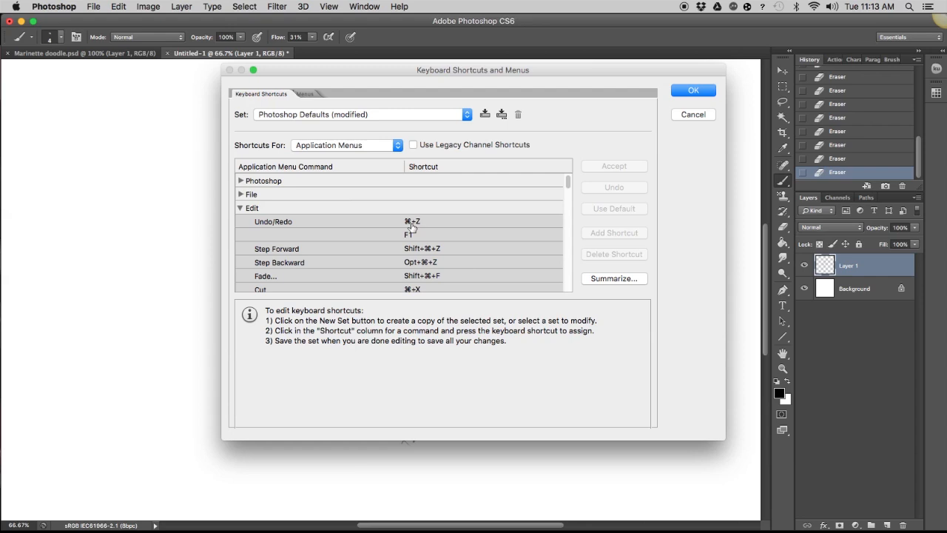
left_click(692, 116)
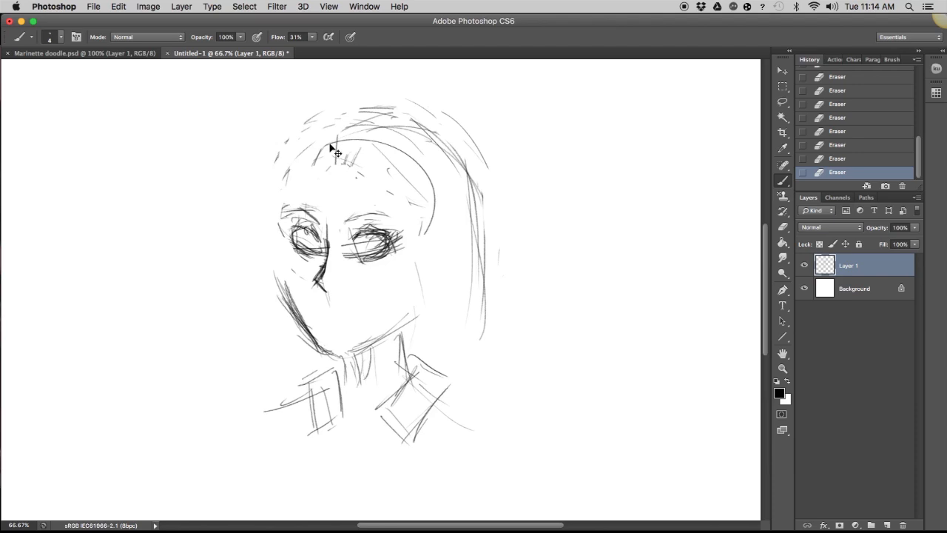
- Flip the canvas horizontally and darken the upper lid of the larger eye
key("super+shift+h")
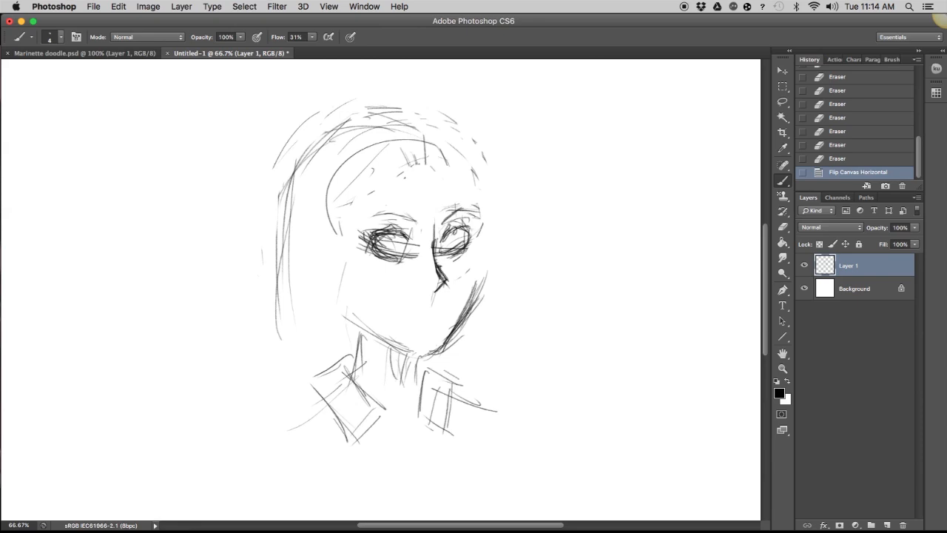
left_click_drag(369, 237, 389, 231)
left_click_drag(375, 234, 401, 233)
mouse_move(386, 231)
left_mouse_down()
mouse_move(406, 236)
mouse_move(377, 235)
left_mouse_up()
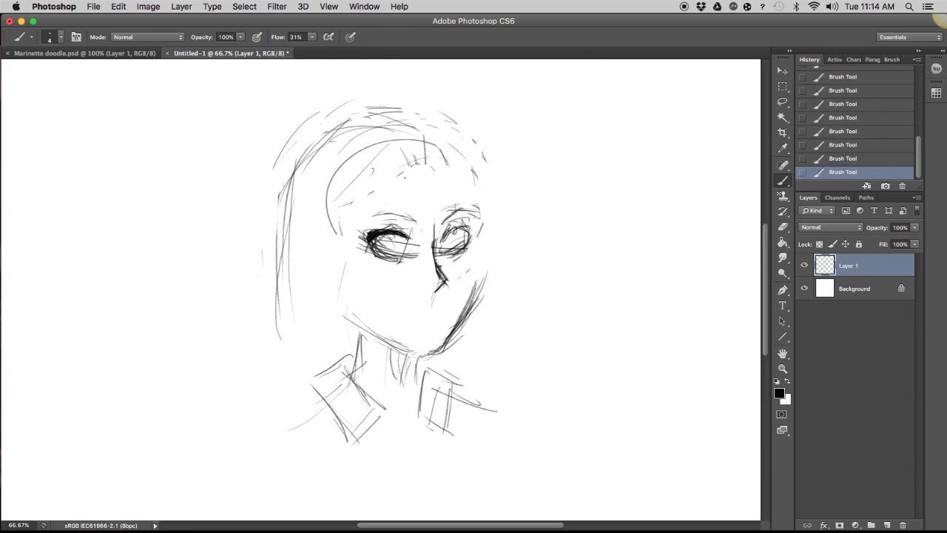
- Sketch parted fringe lines across the forehead and darken both sides of the jawline, flipping the canvas horizontally in between
left_click_drag(427, 184, 351, 220)
mouse_move(436, 177)
left_mouse_down()
mouse_move(476, 215)
mouse_move(447, 333)
left_mouse_up()
key("super+shift+h")
mouse_move(287, 261)
left_mouse_down()
mouse_move(326, 350)
mouse_move(404, 318)
left_mouse_up()
left_click_drag(418, 287, 339, 352)
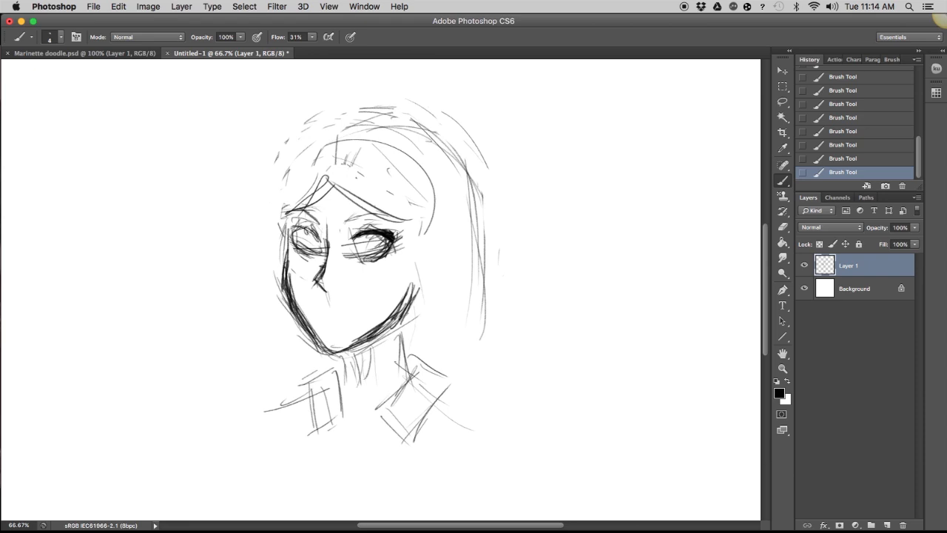
- Try sketching heavy hair strokes over the crown and both sides of the face on Layer 1
left_click_drag(339, 175, 267, 223)
mouse_move(321, 140)
left_mouse_down()
mouse_move(267, 246)
mouse_move(268, 301)
left_mouse_up()
left_click_drag(316, 231, 303, 364)
left_click_drag(312, 259, 301, 345)
mouse_move(302, 225)
left_mouse_down()
mouse_move(293, 337)
mouse_move(290, 318)
left_mouse_up()
left_click_drag(292, 151, 267, 299)
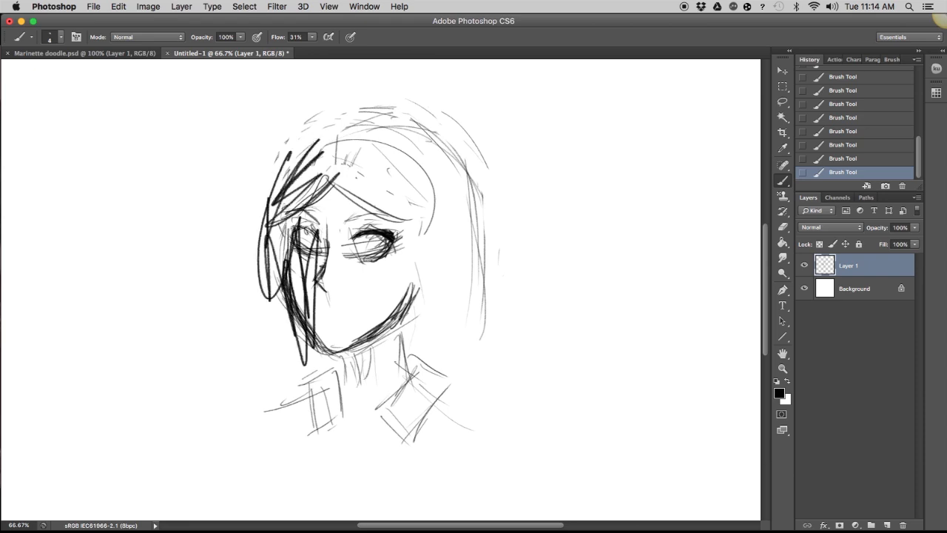
left_click_drag(342, 118, 254, 215)
left_click_drag(326, 139, 444, 262)
left_click_drag(407, 201, 422, 290)
left_click_drag(379, 212, 401, 286)
left_click_drag(368, 195, 389, 304)
left_click_drag(395, 231, 391, 366)
- Try erasing the hair strokes over the larger eye, and revert the drawing to the state before the heavy hair strokes
left_click(781, 226)
mouse_move(389, 226)
left_mouse_down()
mouse_move(401, 230)
mouse_move(383, 285)
mouse_move(390, 298)
left_mouse_up()
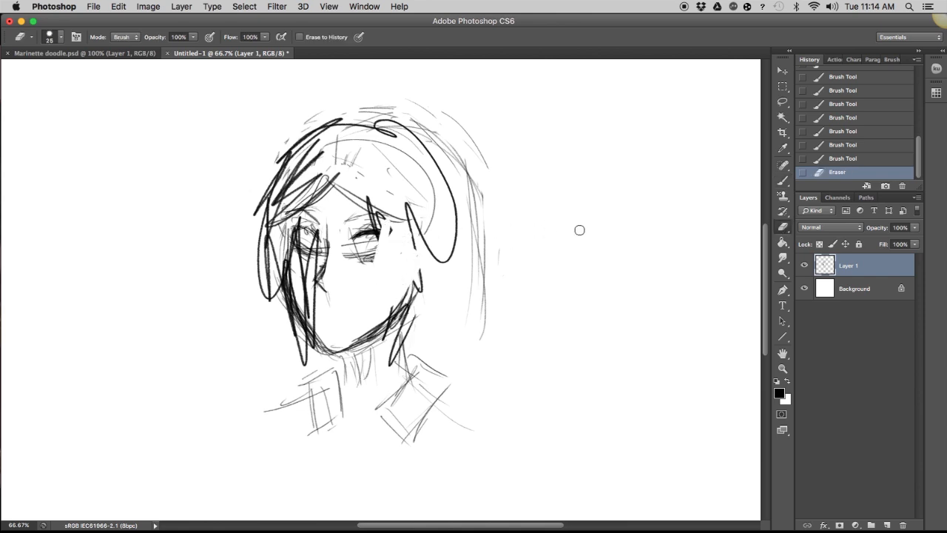
left_click(843, 158)
left_click(843, 145)
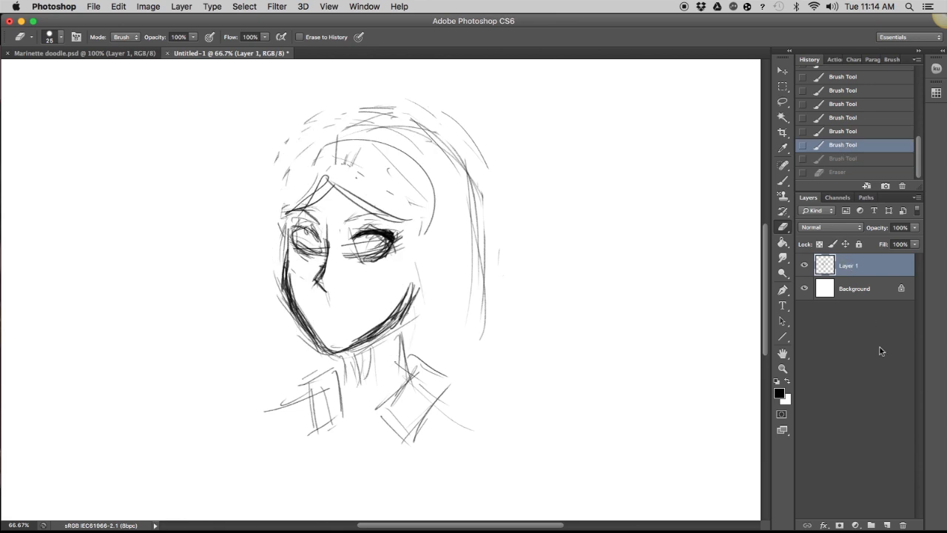
- Add a new layer above Layer 1, naming the original layer "face" and the new one "hair"
left_click(888, 526)
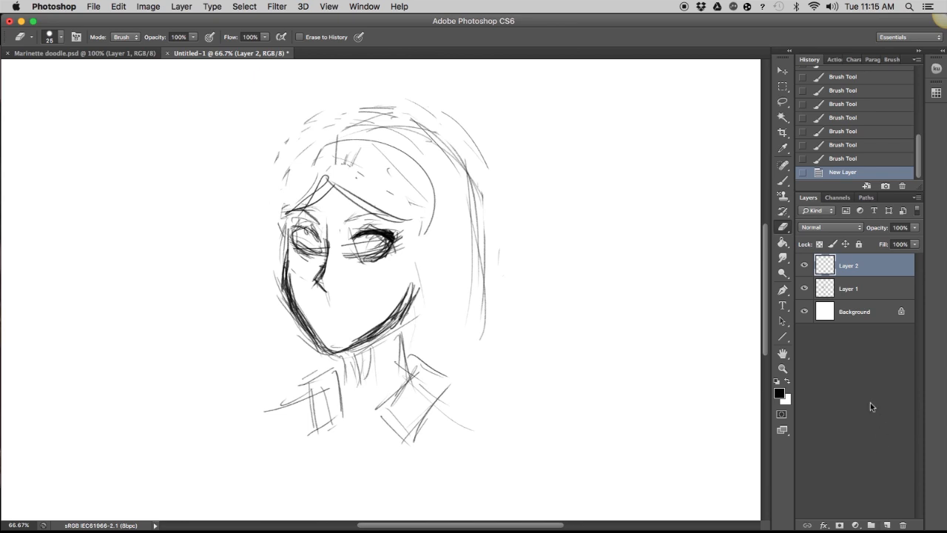
double_click(847, 289)
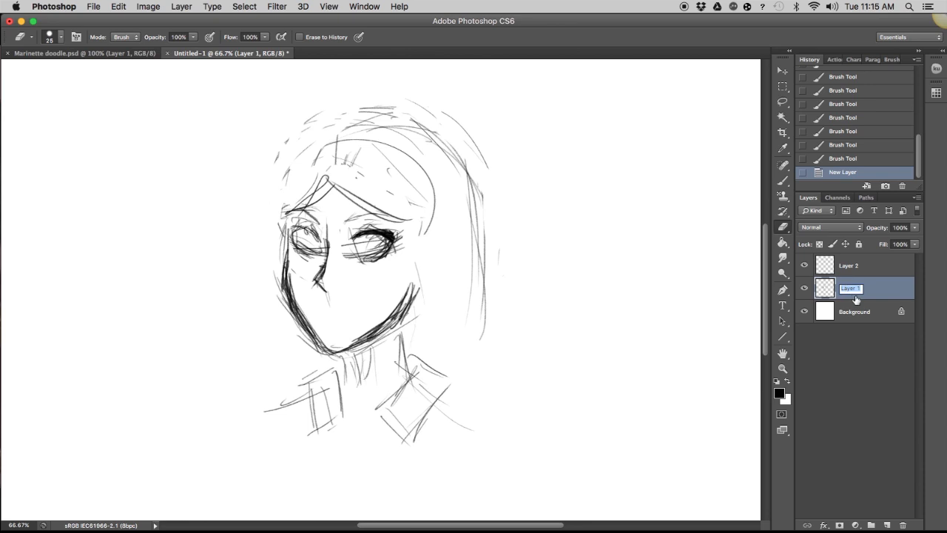
type("face")
key("Return")
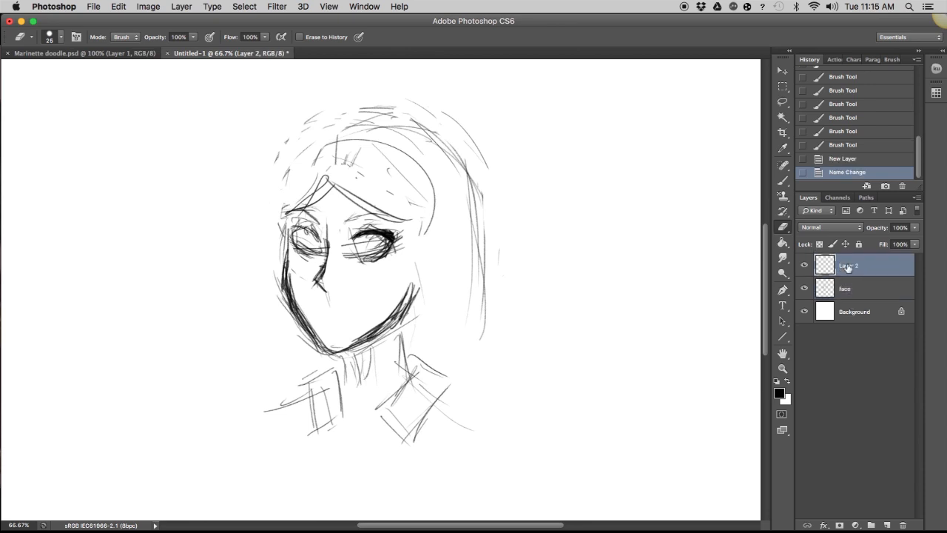
double_click(848, 265)
type("hair")
key("Return")
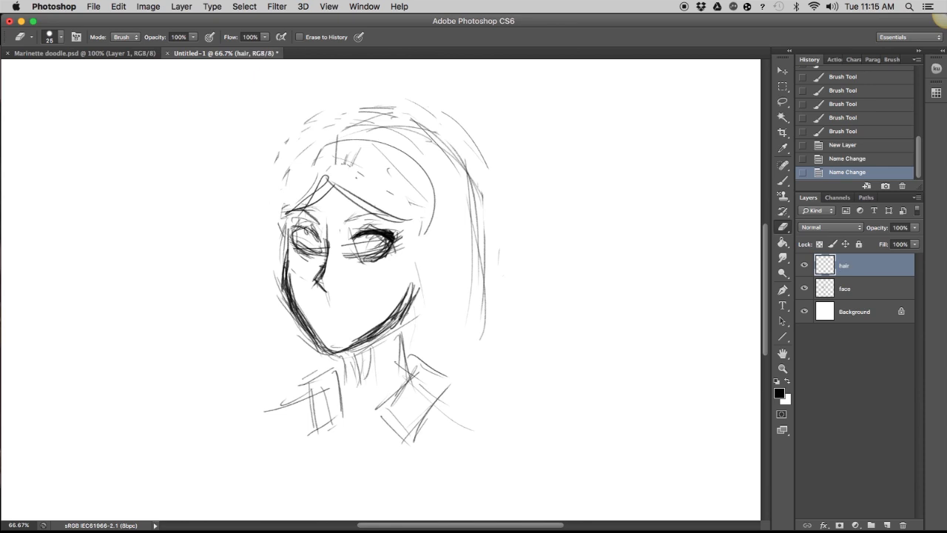
- Brush the swept fringe strokes from the parting down over the larger eye on the hair layer
left_click(783, 181)
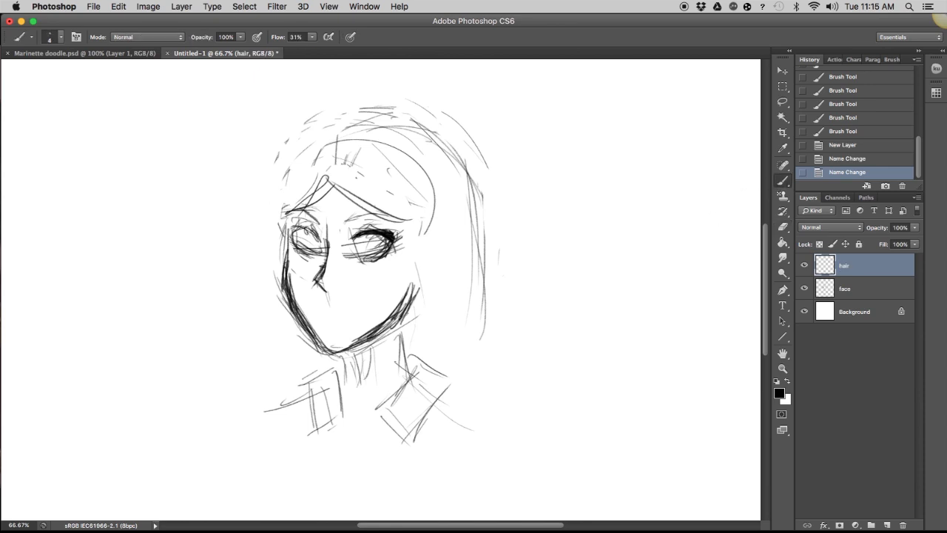
left_click_drag(337, 173, 392, 219)
left_click_drag(344, 191, 417, 229)
left_click_drag(354, 188, 396, 226)
left_click_drag(352, 160, 407, 225)
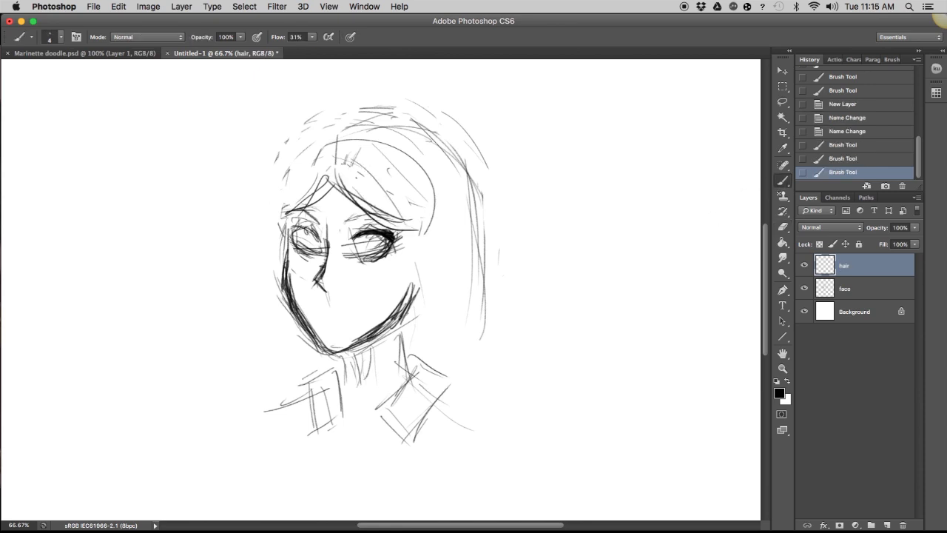
left_click_drag(378, 145, 417, 236)
- Sketch the hair's parting, crown and outer contour down the right side of the head
left_click_drag(331, 167, 364, 134)
mouse_move(361, 139)
left_mouse_down()
mouse_move(396, 124)
mouse_move(432, 128)
left_mouse_up()
left_click_drag(376, 135, 446, 136)
mouse_move(426, 135)
left_mouse_down()
mouse_move(477, 211)
mouse_move(492, 259)
left_mouse_up()
left_click_drag(474, 208, 483, 312)
left_click_drag(451, 158, 485, 265)
left_click_drag(396, 121, 318, 137)
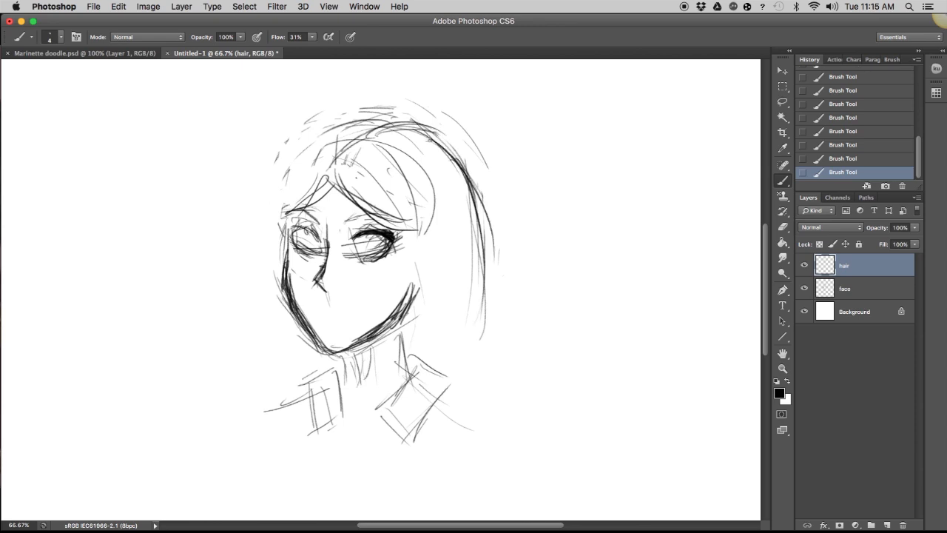
- Sketch the hair contour and wavy strands down the left side of the head, adding more strokes to the fringe
left_click_drag(366, 118, 264, 185)
mouse_move(311, 133)
left_mouse_down()
mouse_move(265, 236)
mouse_move(271, 253)
left_mouse_up()
left_click_drag(281, 214, 268, 294)
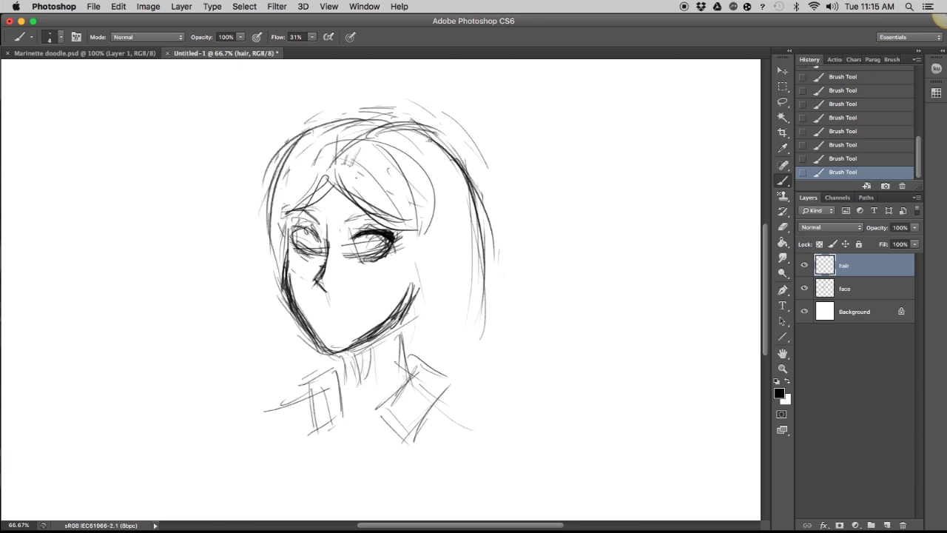
left_click_drag(308, 164, 262, 234)
mouse_move(317, 160)
left_mouse_down()
mouse_move(280, 189)
mouse_move(254, 325)
mouse_move(259, 400)
mouse_move(429, 222)
left_mouse_up()
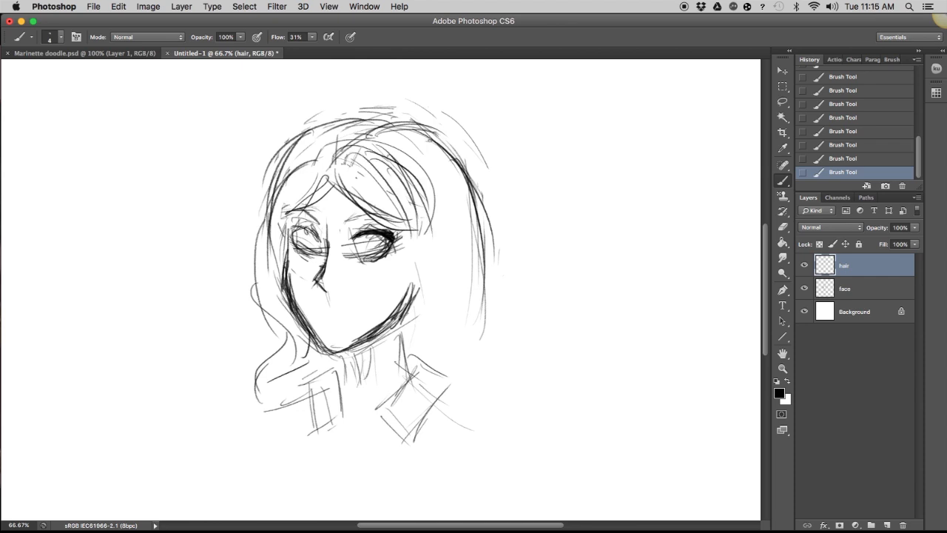
- Draw long wavy locks falling past the jaw to the shoulder on the right side of the head
left_click_drag(425, 148, 378, 399)
left_click_drag(417, 231, 382, 367)
left_click_drag(384, 392, 430, 426)
mouse_move(432, 183)
left_mouse_down()
mouse_move(419, 333)
mouse_move(461, 409)
left_mouse_up()
left_click_drag(454, 161, 515, 327)
mouse_move(510, 316)
left_mouse_down()
mouse_move(533, 379)
mouse_move(478, 387)
left_mouse_up()
- Flip the canvas horizontally, add an outer wavy lock beside the narrower eye and thicker crown strokes, and flip the canvas back
key("super+shift+h")
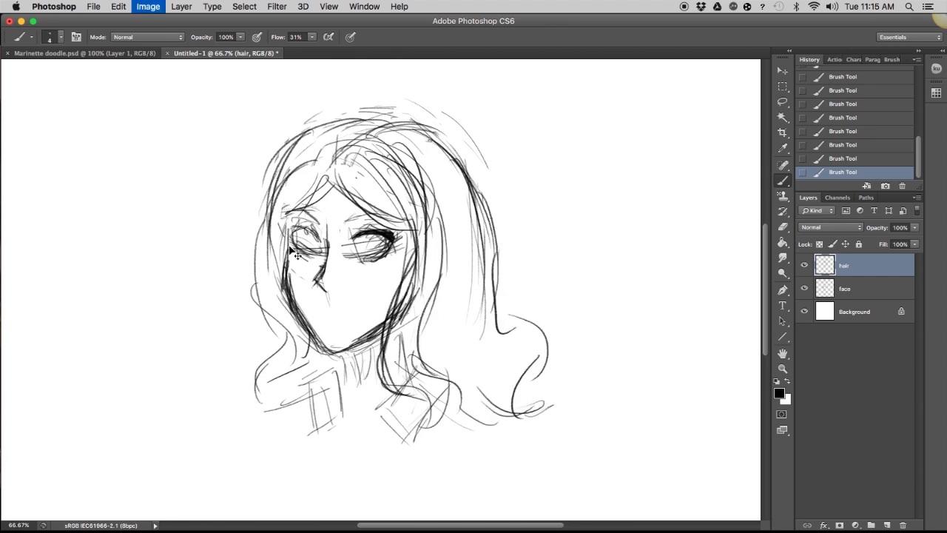
mouse_move(503, 208)
left_mouse_down()
mouse_move(517, 241)
mouse_move(510, 325)
left_mouse_up()
mouse_move(516, 295)
left_mouse_down()
mouse_move(542, 339)
mouse_move(537, 390)
left_mouse_up()
left_click_drag(333, 126, 277, 197)
left_click_drag(297, 157, 277, 227)
left_click_drag(308, 158, 283, 241)
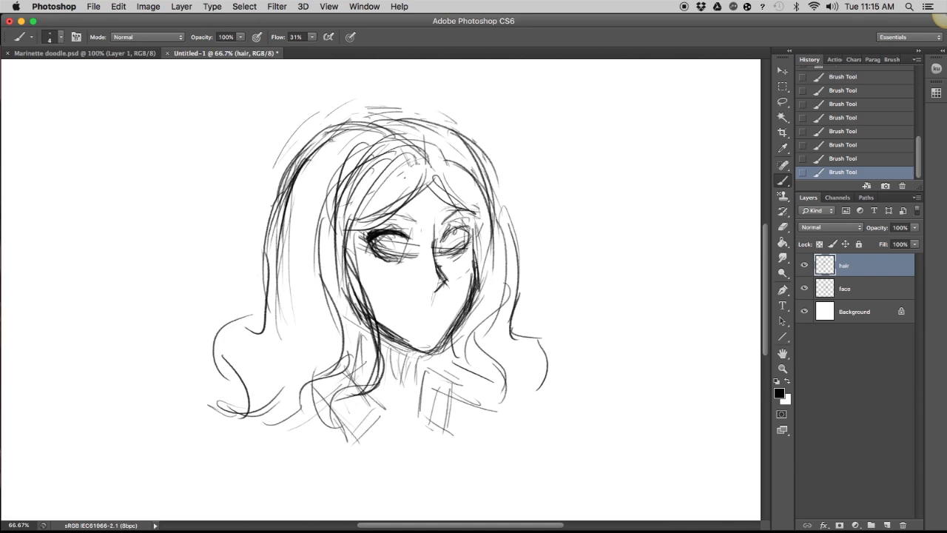
key("super+shift+h")
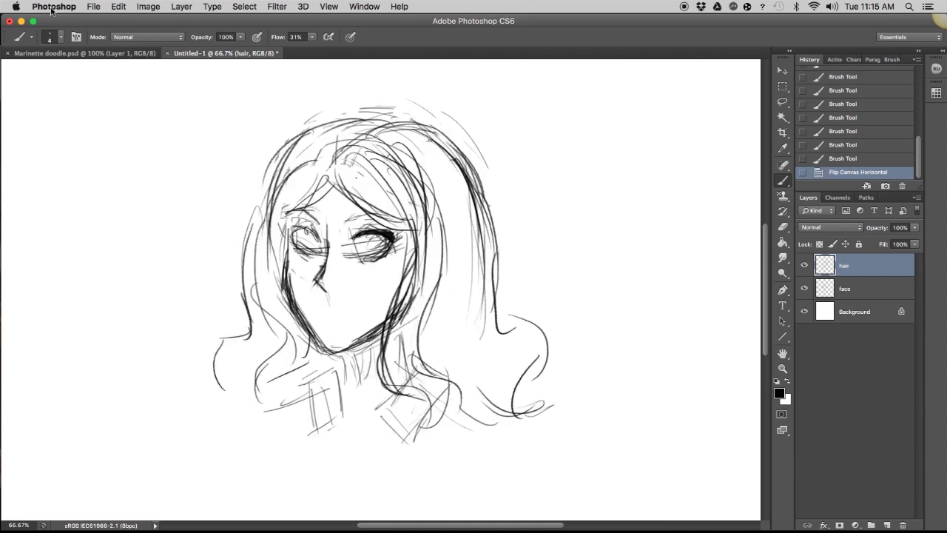
- Save the drawing as "Alya Doodle" in Photoshop format with Maximize Compatibility on, and flip the canvas horizontally
left_click(94, 6)
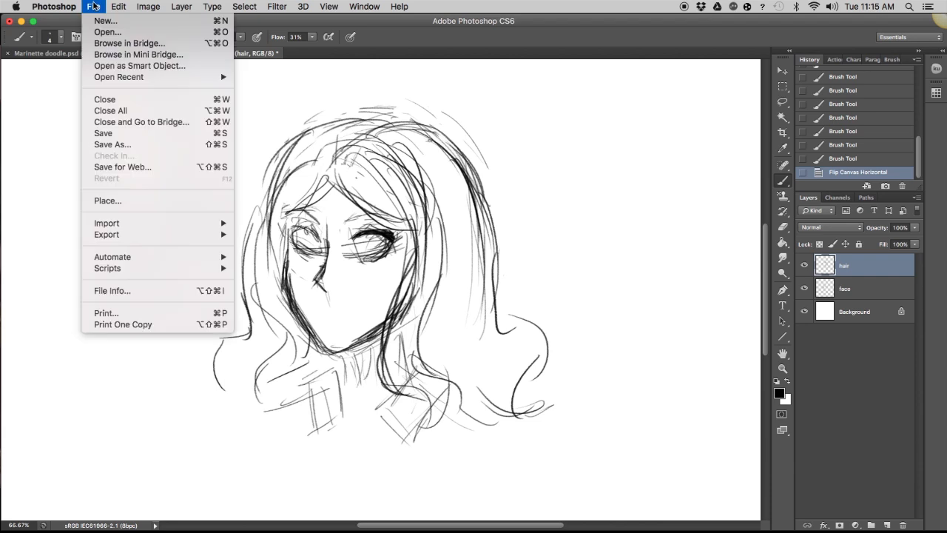
left_click(153, 145)
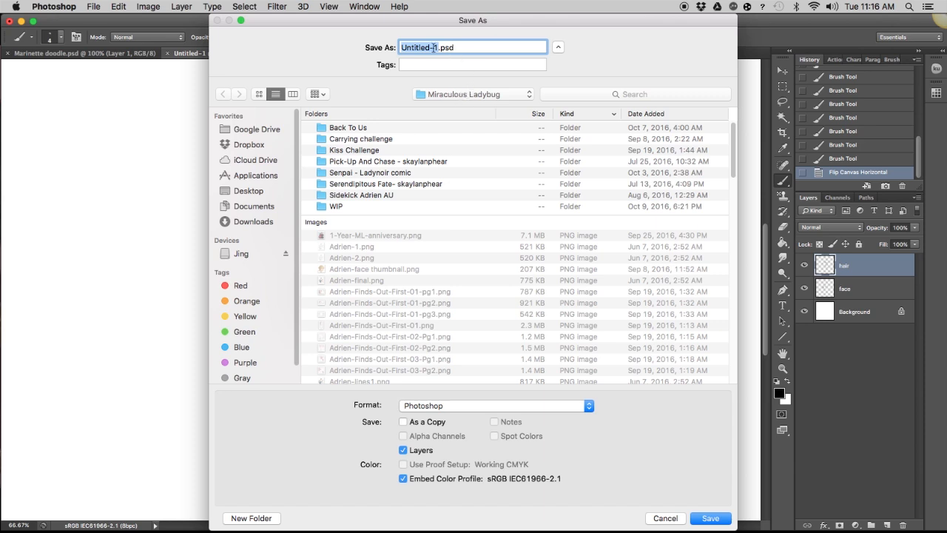
type("Alya Doodle")
key("Return")
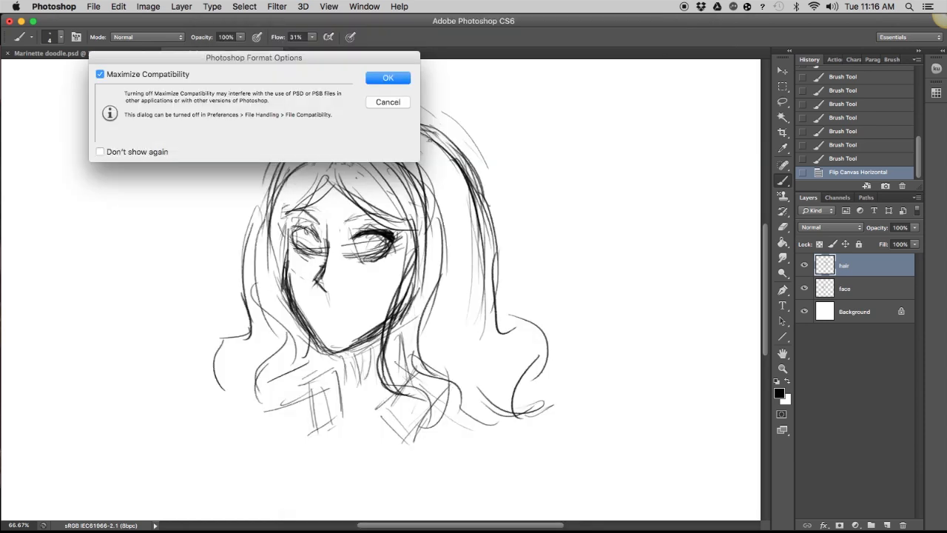
left_click(379, 79)
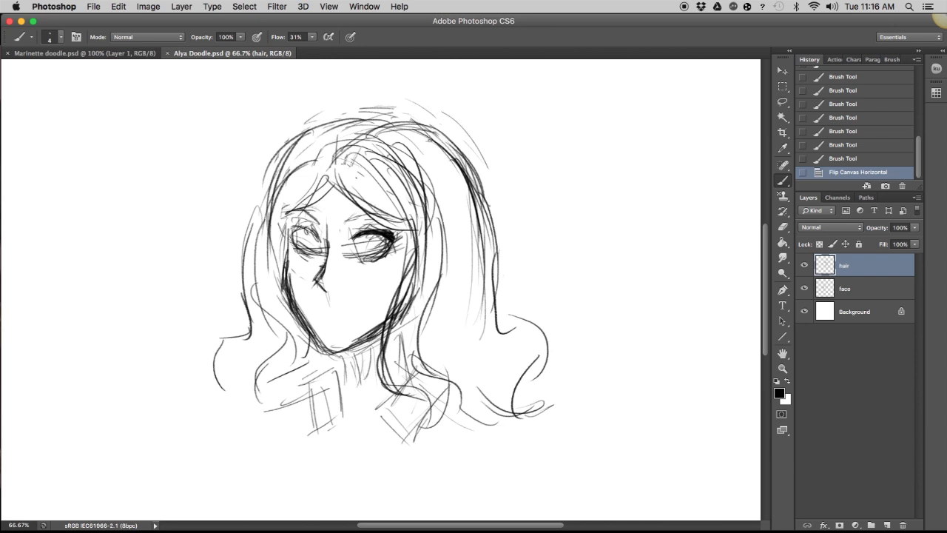
key("super+shift+h")
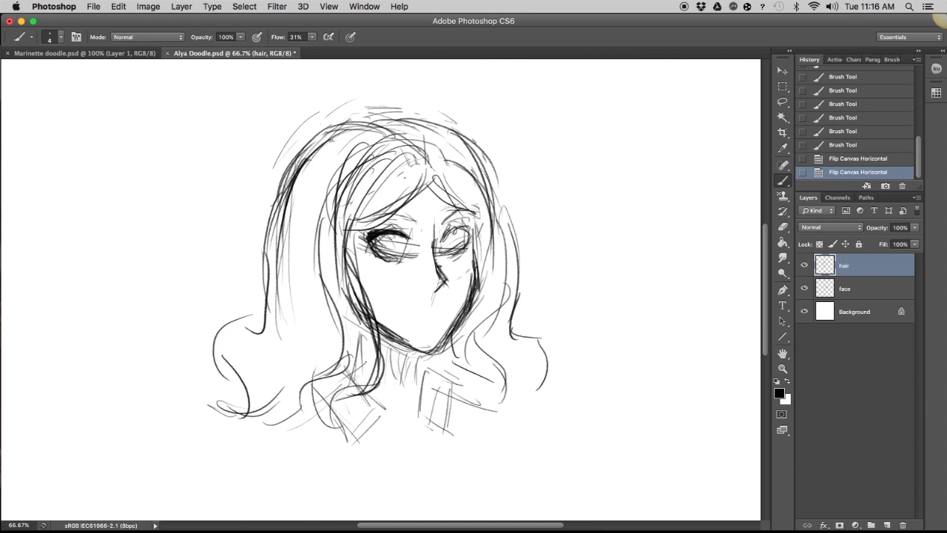
- Try darkening the larger eye's inner corner on the hair layer, and erase those strokes while the face layer is hidden
left_click_drag(401, 235, 413, 245)
left_click_drag(406, 237, 414, 244)
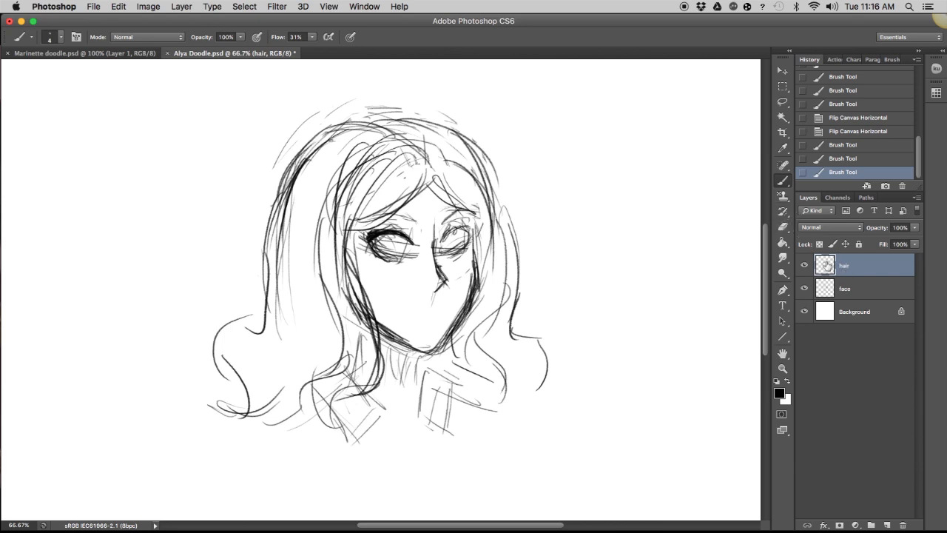
left_click(804, 289)
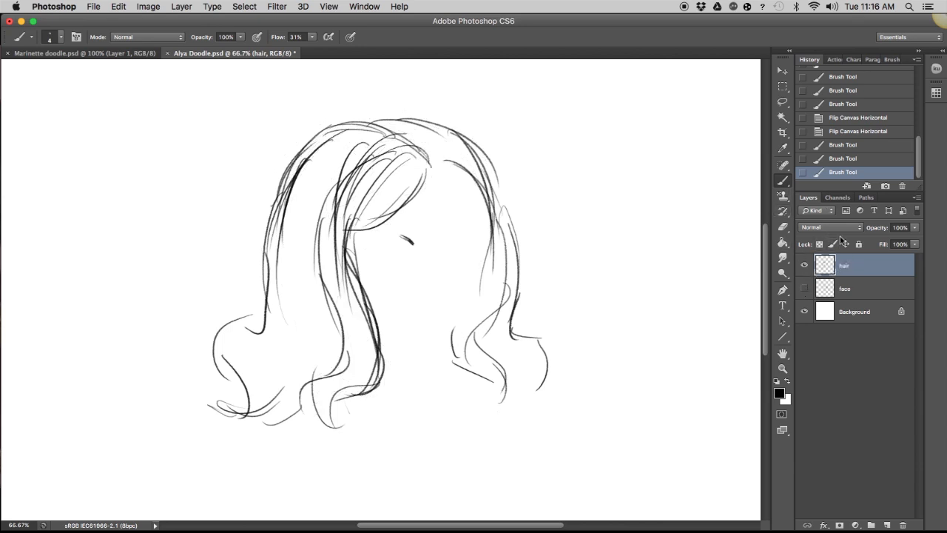
left_click(783, 226)
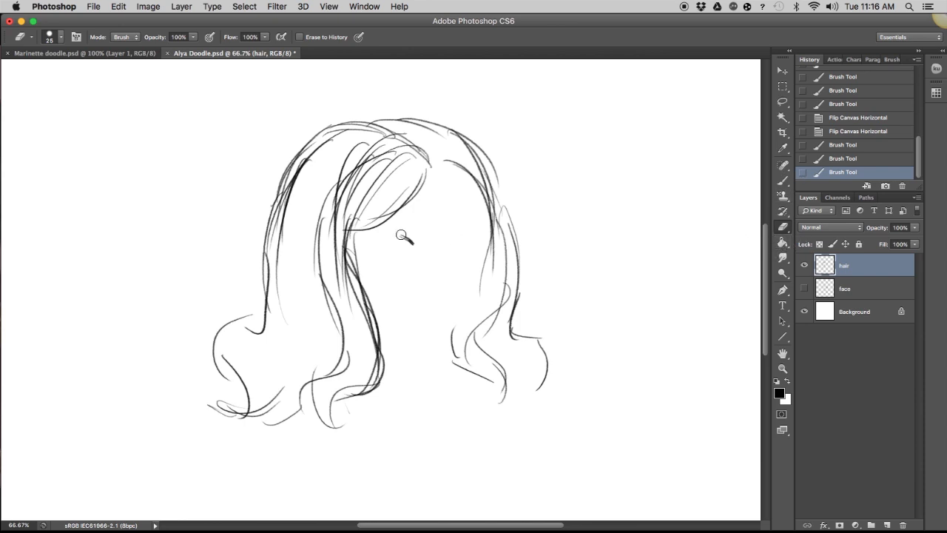
left_click_drag(399, 235, 411, 243)
left_click(804, 288)
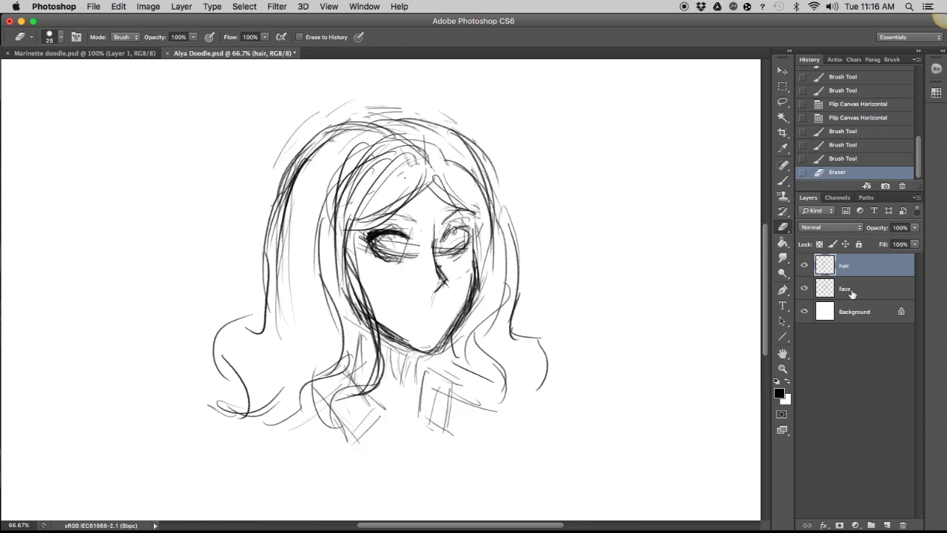
- Select the face layer and darken the outlines of both eyes with the Brush tool
left_click(857, 291)
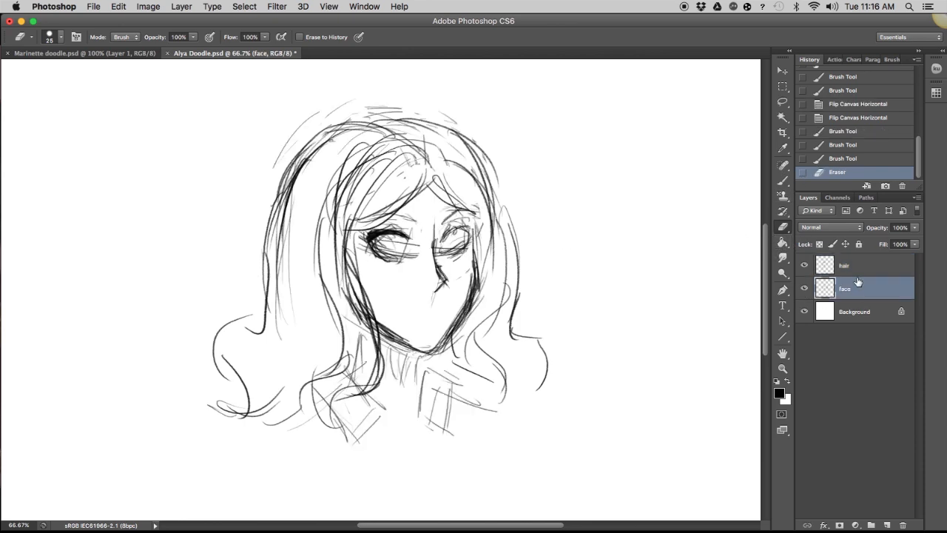
left_click(783, 181)
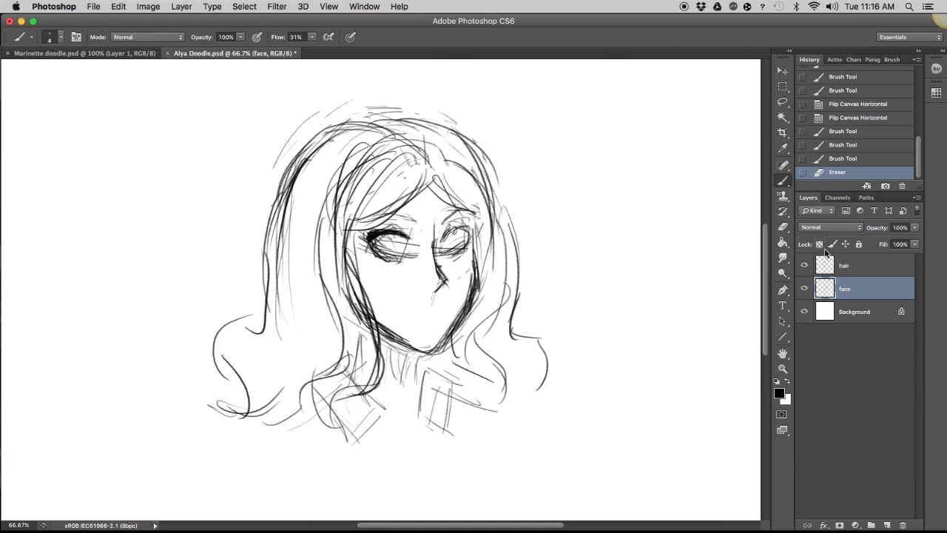
left_click(858, 271)
left_click(856, 292)
left_click(857, 270)
left_click(856, 291)
mouse_move(393, 238)
left_mouse_down()
mouse_move(411, 250)
mouse_move(409, 263)
left_mouse_up()
mouse_move(445, 235)
left_mouse_down()
mouse_move(455, 242)
mouse_move(462, 229)
mouse_move(461, 248)
left_mouse_up()
left_click_drag(467, 241, 450, 258)
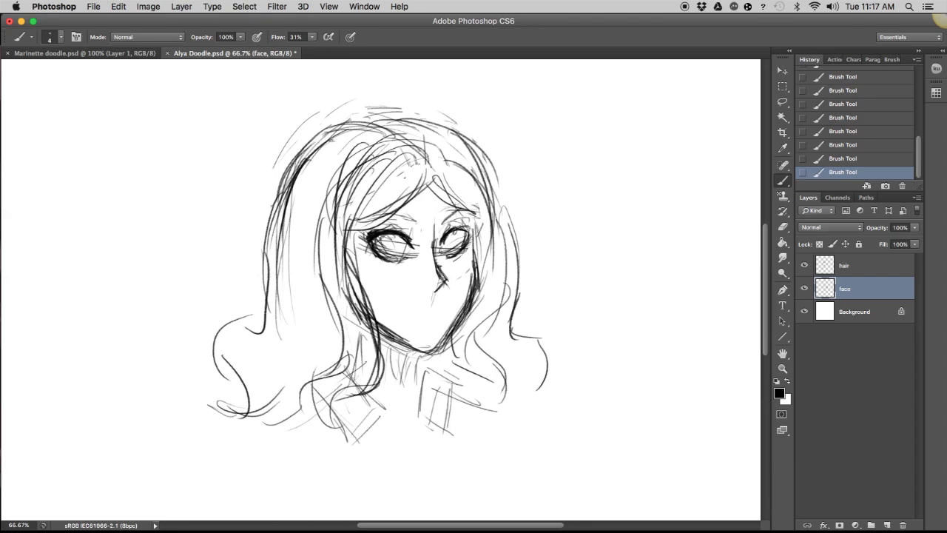
- Draw the irises in both eyes and sketch angled eyebrows above them
left_click_drag(380, 241, 397, 254)
left_click_drag(446, 238, 456, 249)
left_click_drag(438, 222, 458, 212)
left_click_drag(355, 221, 392, 211)
left_click_drag(385, 214, 410, 222)
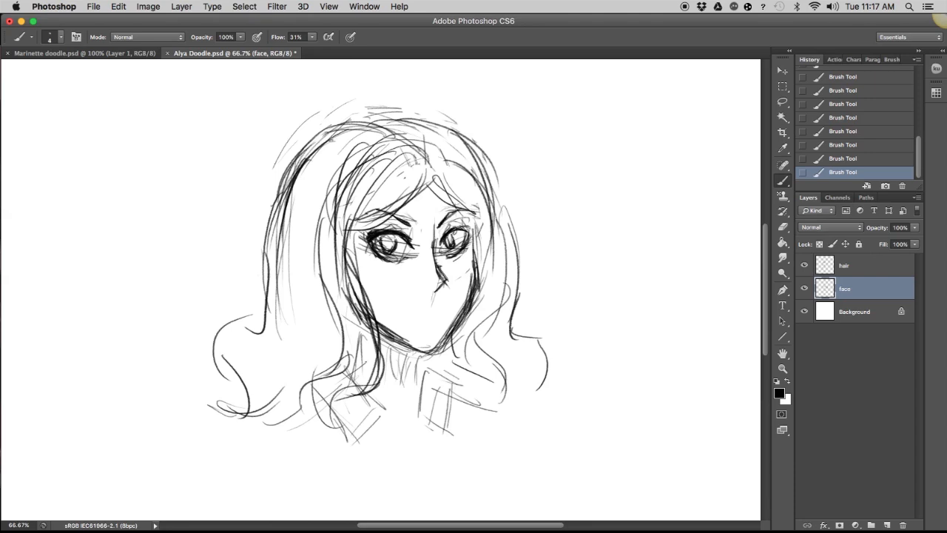
- Flip the canvas horizontally and draw a smirking mouth with a short lower-lip line
key("ctrl+shift+h")
left_click_drag(320, 308, 330, 307)
left_click_drag(341, 299, 373, 291)
left_click_drag(333, 316, 341, 318)
- Thicken the cheek and jaw contour, and darken the neck and nose lines
left_click_drag(297, 259, 288, 310)
left_click_drag(291, 311, 330, 348)
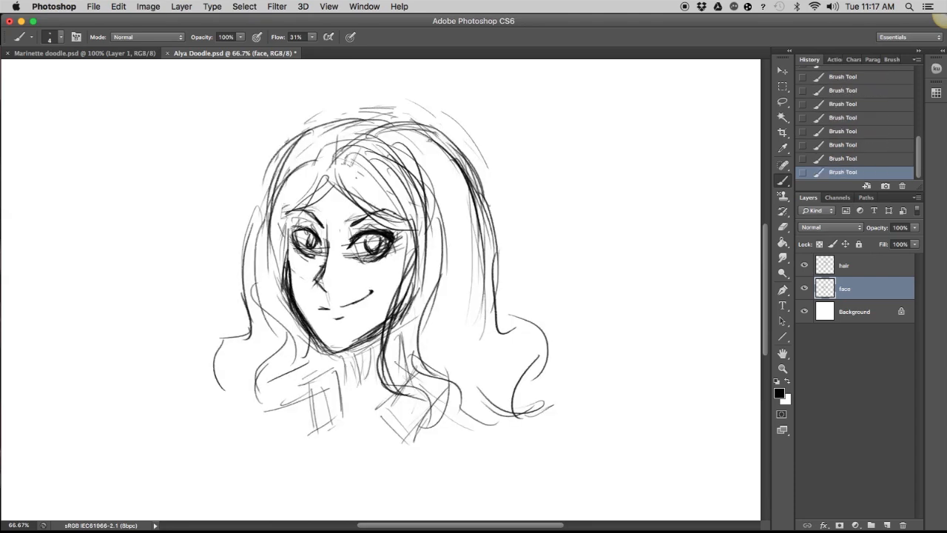
mouse_move(286, 272)
left_mouse_down()
mouse_move(334, 349)
mouse_move(387, 312)
left_mouse_up()
left_click_drag(289, 247, 295, 301)
left_click_drag(354, 350, 349, 377)
left_click_drag(329, 246, 318, 287)
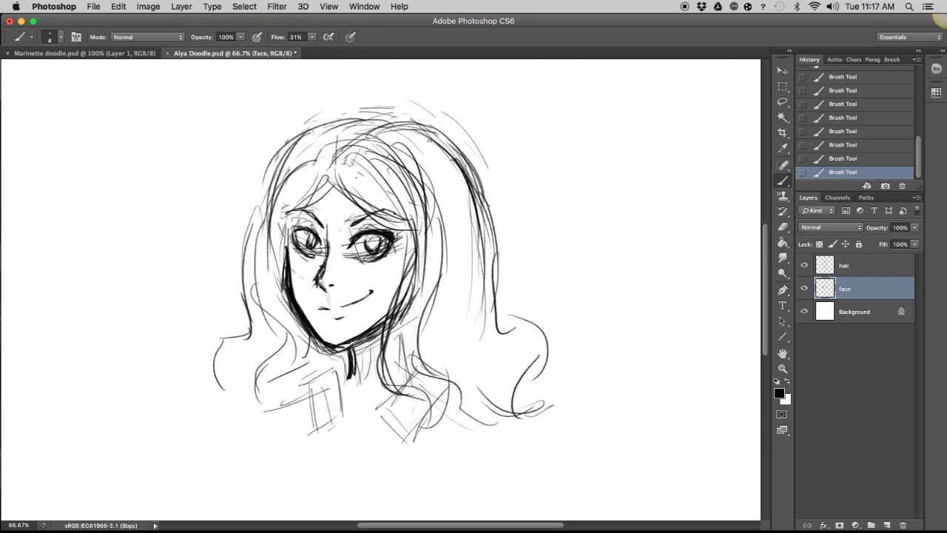
- Flip the canvas horizontally and draw round glasses with a bridge and side arms on a new layer above the hair layer
key("super+shift+h")
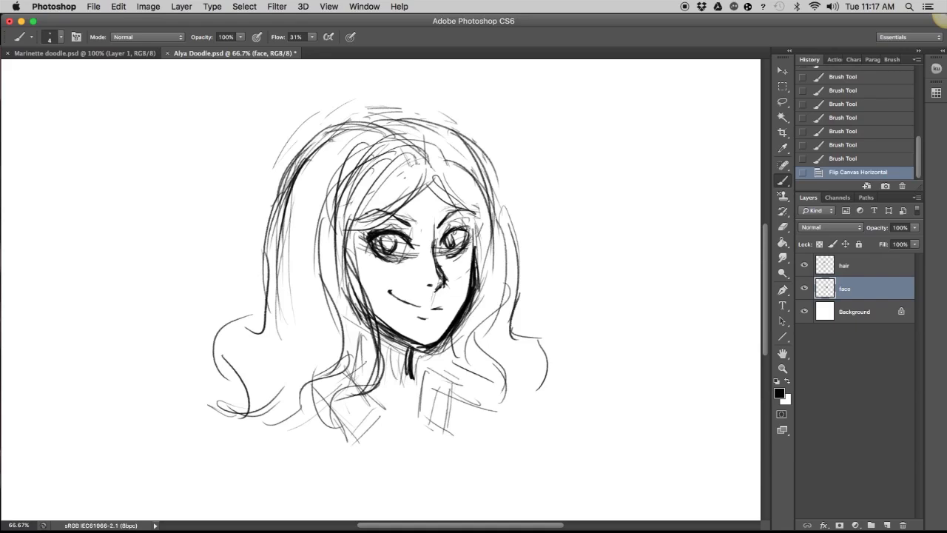
left_click_drag(449, 230, 440, 243)
mouse_move(447, 232)
left_mouse_down()
mouse_move(441, 244)
mouse_move(466, 229)
left_mouse_up()
mouse_move(468, 231)
left_mouse_down()
mouse_move(456, 256)
mouse_move(466, 248)
left_mouse_up()
mouse_move(457, 219)
left_mouse_down()
mouse_move(472, 255)
mouse_move(444, 267)
left_mouse_up()
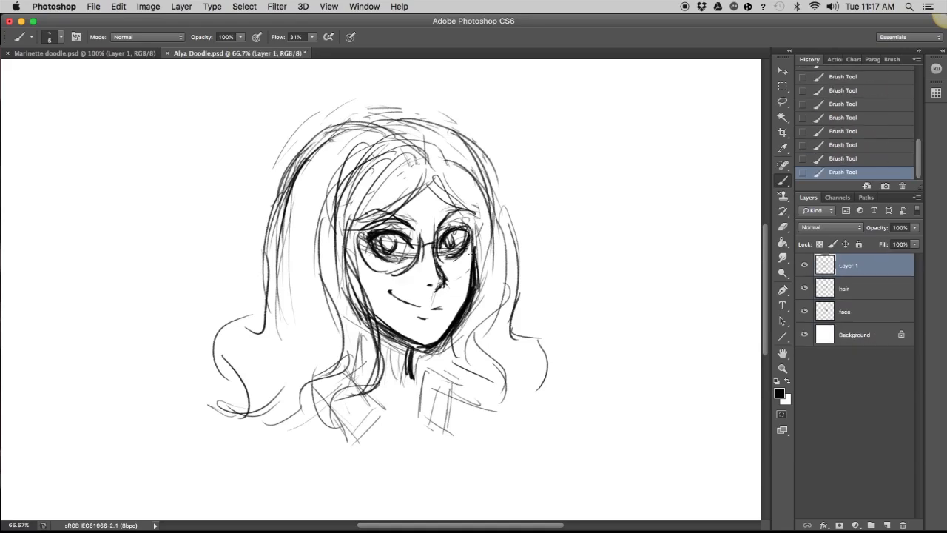
left_click_drag(475, 235, 444, 266)
left_click_drag(436, 231, 449, 221)
left_click_drag(450, 221, 475, 247)
mouse_move(360, 241)
left_mouse_down()
mouse_move(347, 250)
mouse_move(361, 254)
left_mouse_up()
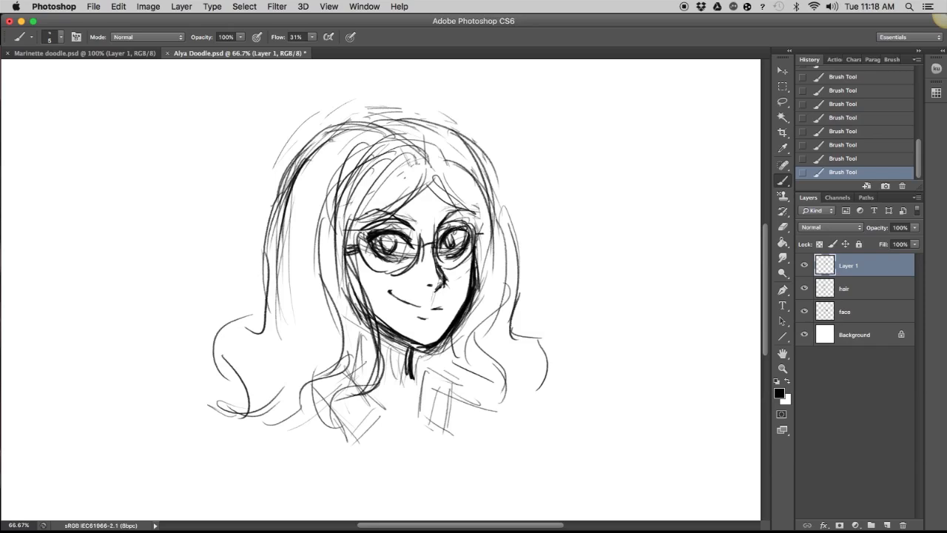
- Flip the canvas back horizontally and rename the new top layer as glasses
key("super+shift+h")
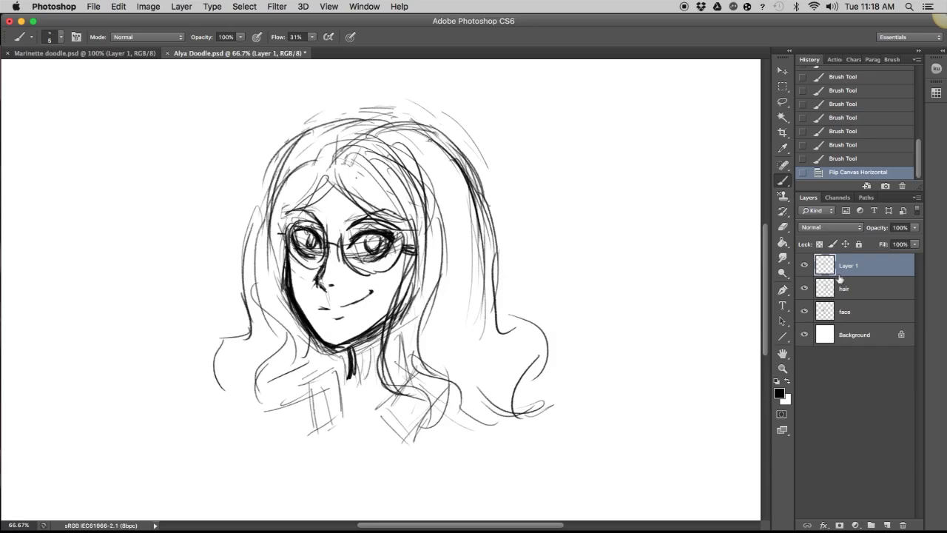
left_click(852, 312)
double_click(845, 266)
type("glasses")
key("Return")
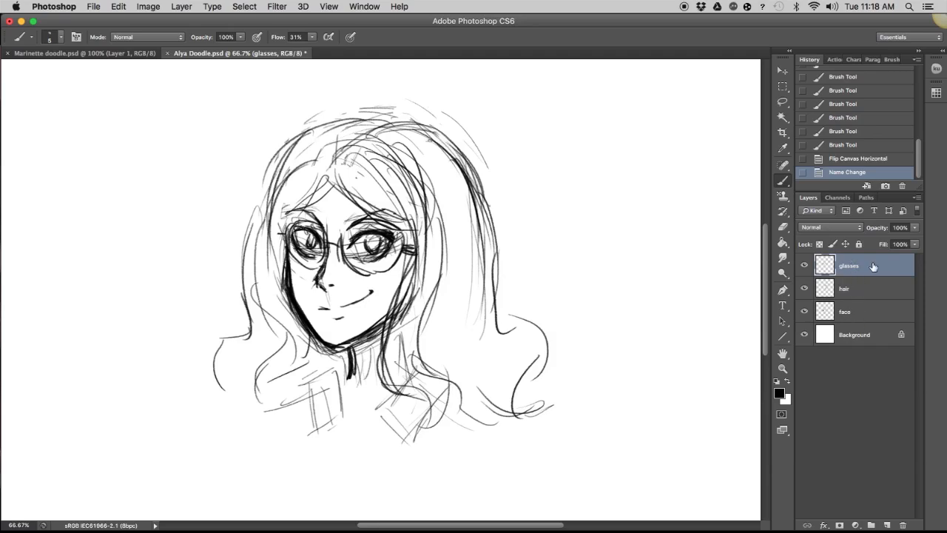
- Merge the glasses, hair and face layers into one layer and rename it sketch
left_click(862, 315, "shift")
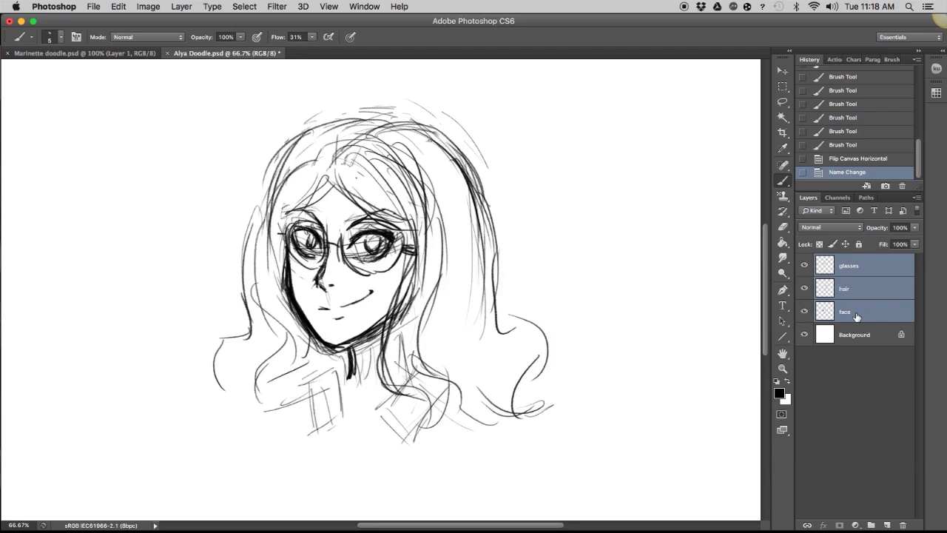
right_click(858, 280)
left_click(744, 365)
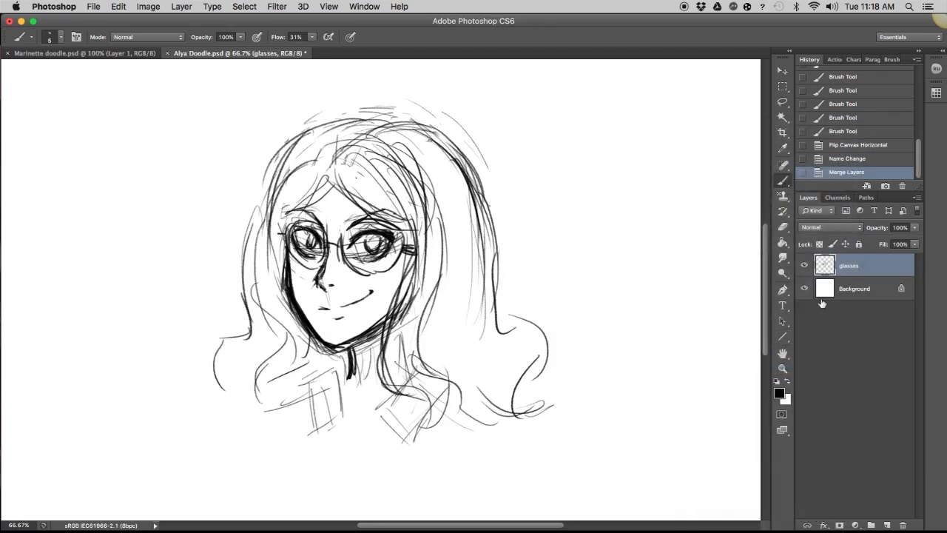
type("sketch")
key("Return")
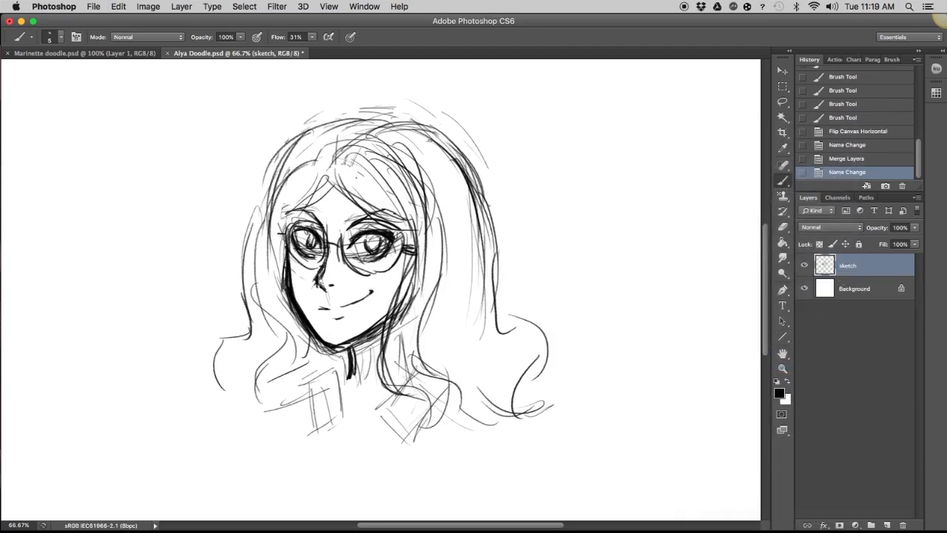
- Lock the transparent pixels of the sketch layer and set the foreground colour to green
left_click(819, 245)
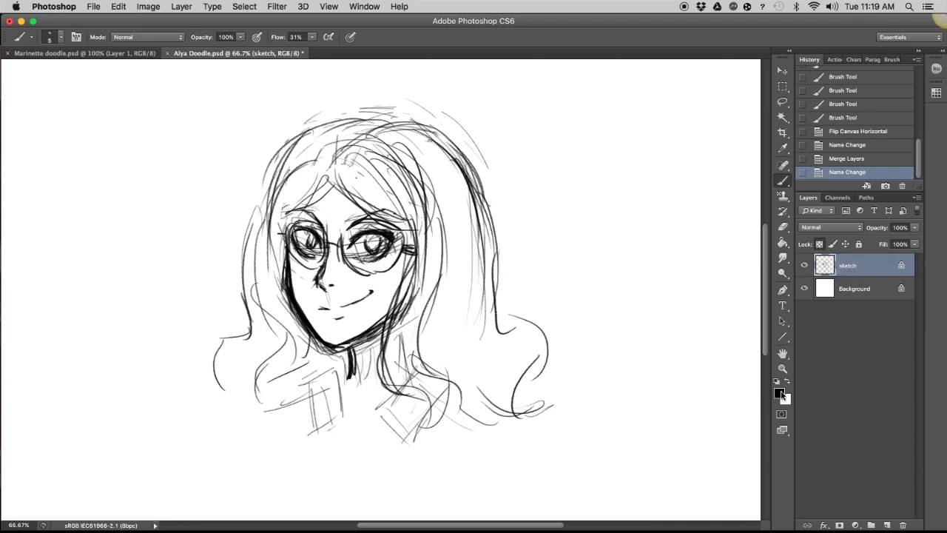
left_click(780, 392)
left_click(897, 255)
- Paint over all the face, hair and glasses lines in green with a larger brush
mouse_move(355, 248)
left_mouse_down()
mouse_move(279, 299)
mouse_move(296, 325)
mouse_move(258, 379)
mouse_move(392, 326)
mouse_move(407, 311)
mouse_move(414, 266)
left_mouse_up()
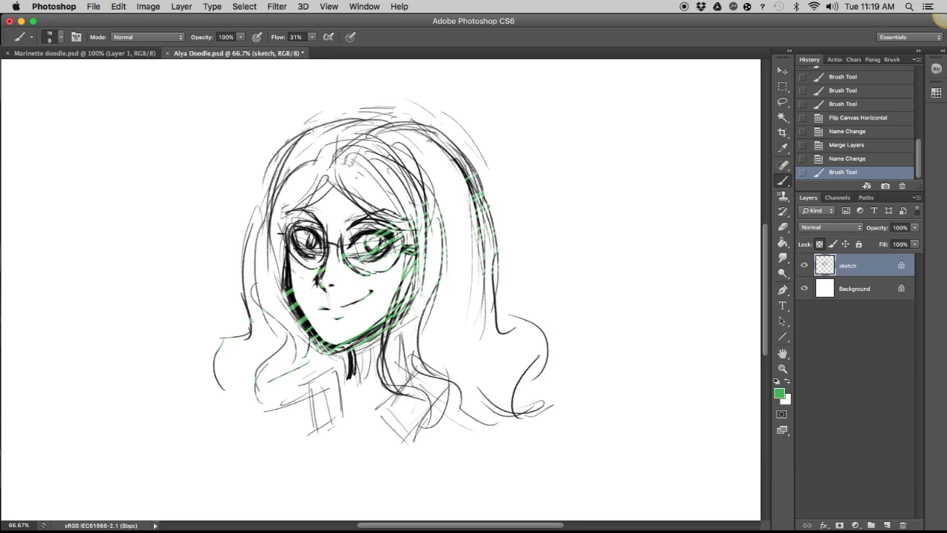
mouse_move(353, 174)
left_mouse_down()
mouse_move(354, 222)
mouse_move(378, 236)
mouse_move(444, 222)
mouse_move(488, 237)
mouse_move(466, 162)
mouse_move(377, 137)
mouse_move(407, 200)
mouse_move(318, 281)
mouse_move(289, 244)
mouse_move(279, 288)
left_mouse_up()
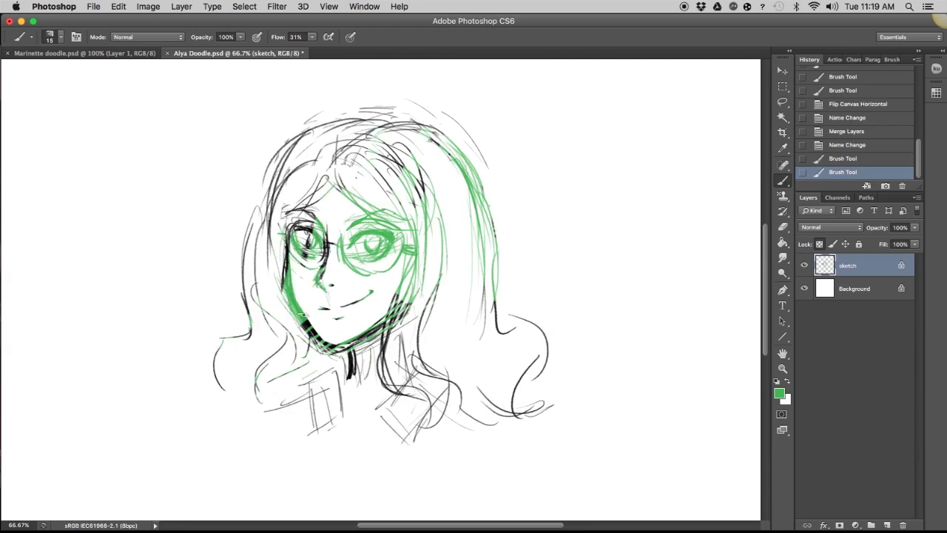
left_click_drag(302, 222, 290, 274)
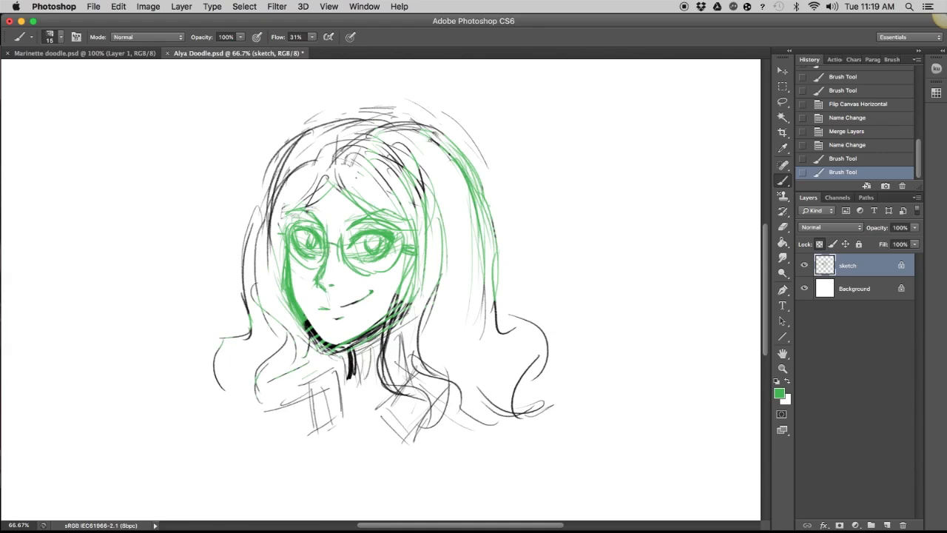
left_click_drag(294, 164, 258, 266)
mouse_move(249, 226)
left_mouse_down()
mouse_move(244, 303)
mouse_move(216, 391)
mouse_move(256, 384)
mouse_move(283, 343)
mouse_move(299, 401)
mouse_move(316, 404)
mouse_move(337, 355)
mouse_move(417, 288)
mouse_move(389, 395)
mouse_move(423, 318)
mouse_move(403, 428)
mouse_move(440, 428)
mouse_move(474, 409)
mouse_move(426, 412)
left_mouse_up()
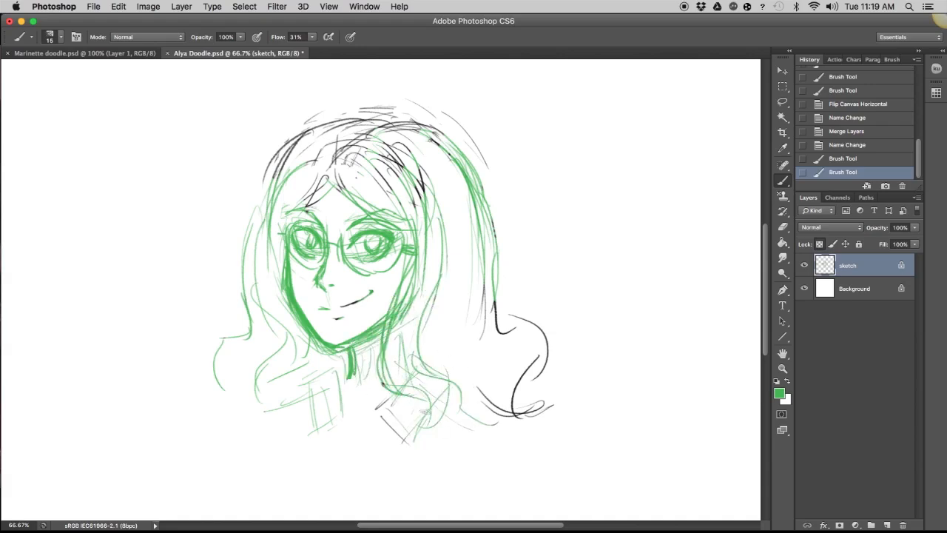
left_click_drag(372, 293, 342, 309)
mouse_move(400, 198)
left_mouse_down()
mouse_move(353, 166)
mouse_move(340, 183)
mouse_move(387, 123)
mouse_move(314, 158)
mouse_move(314, 114)
mouse_move(370, 87)
mouse_move(384, 93)
mouse_move(392, 157)
mouse_move(422, 182)
mouse_move(449, 130)
mouse_move(501, 300)
mouse_move(485, 307)
mouse_move(555, 362)
mouse_move(522, 401)
mouse_move(525, 419)
mouse_move(483, 394)
mouse_move(497, 412)
left_mouse_up()
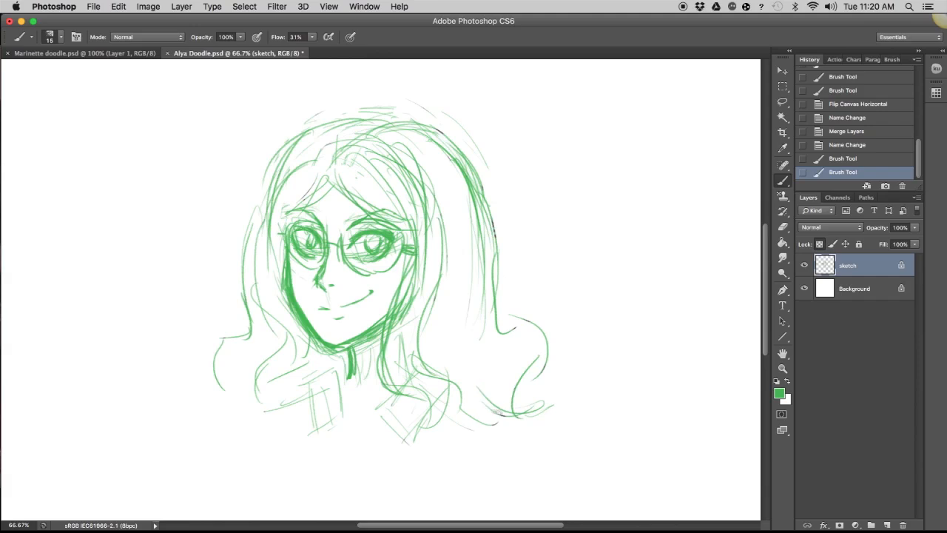
mouse_move(491, 185)
left_mouse_down()
mouse_move(496, 241)
mouse_move(433, 303)
left_mouse_up()
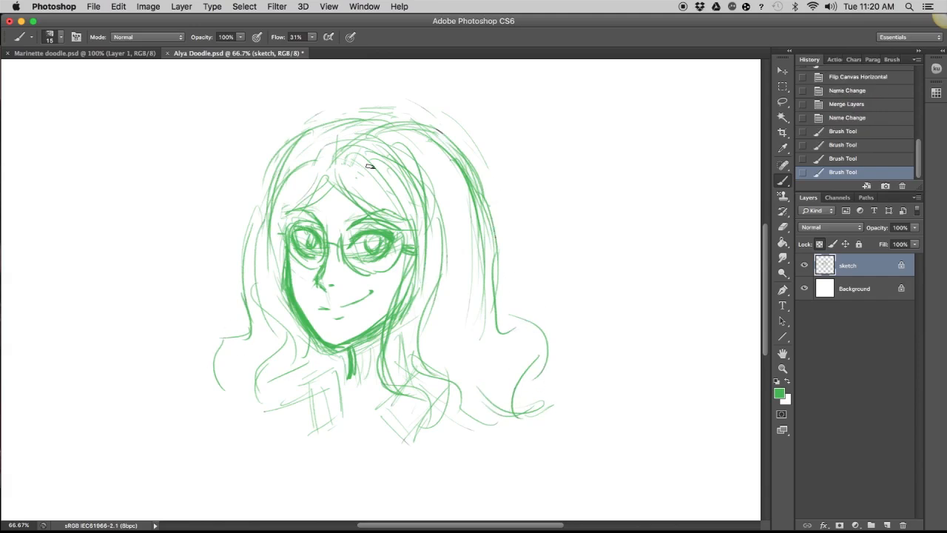
left_click_drag(442, 138, 459, 171)
- Recolour the face, collar and hair lines blue (#3e68b5) piece by piece with the Paint Bucket tool
left_click(784, 242)
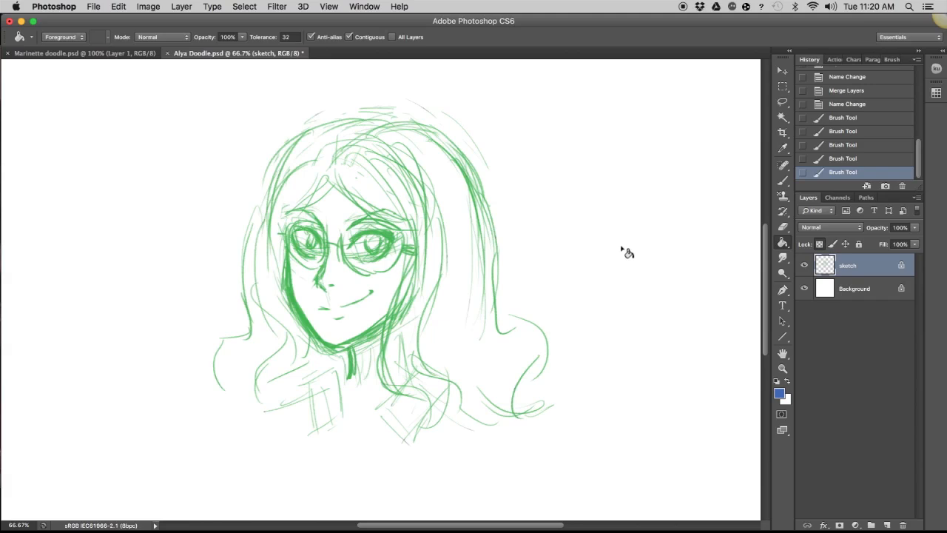
left_click(398, 248)
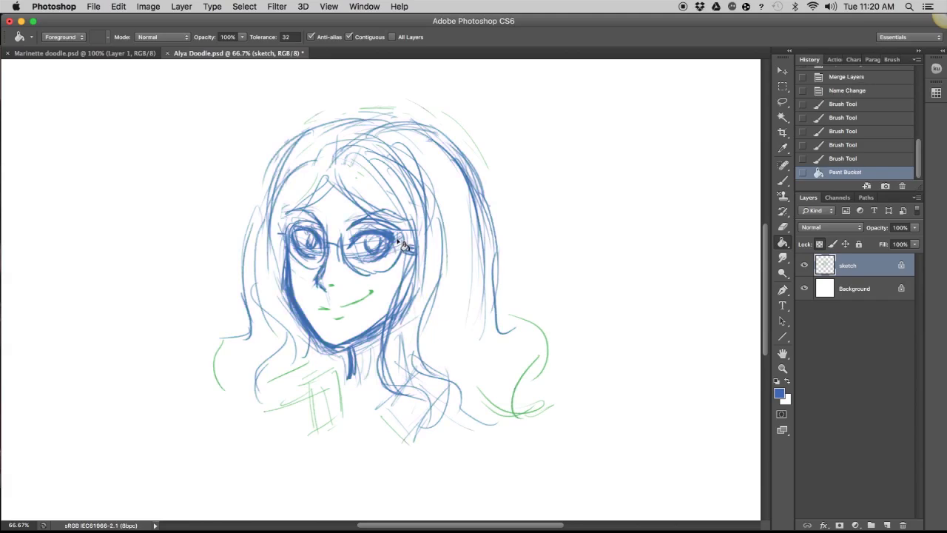
left_click(371, 296)
left_click(332, 285)
left_click(324, 308)
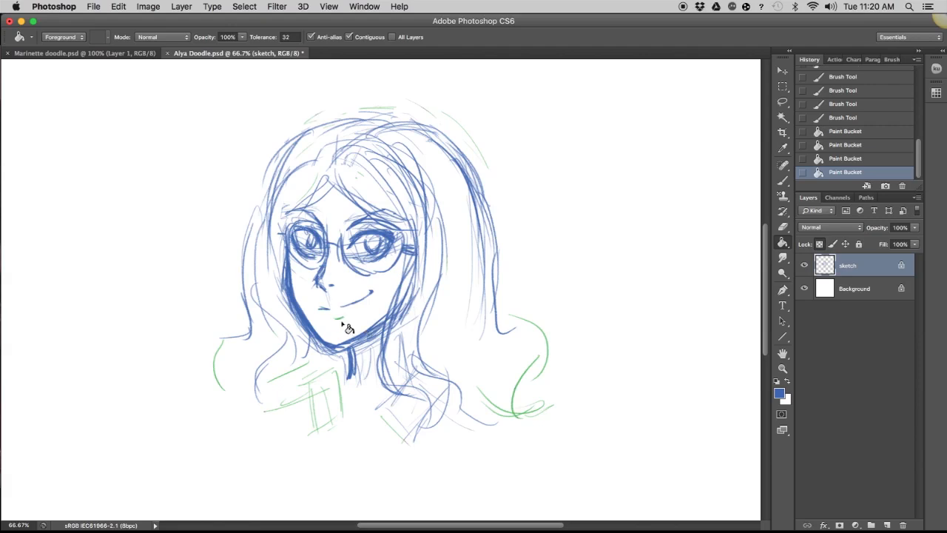
left_click(339, 318)
left_click(319, 396)
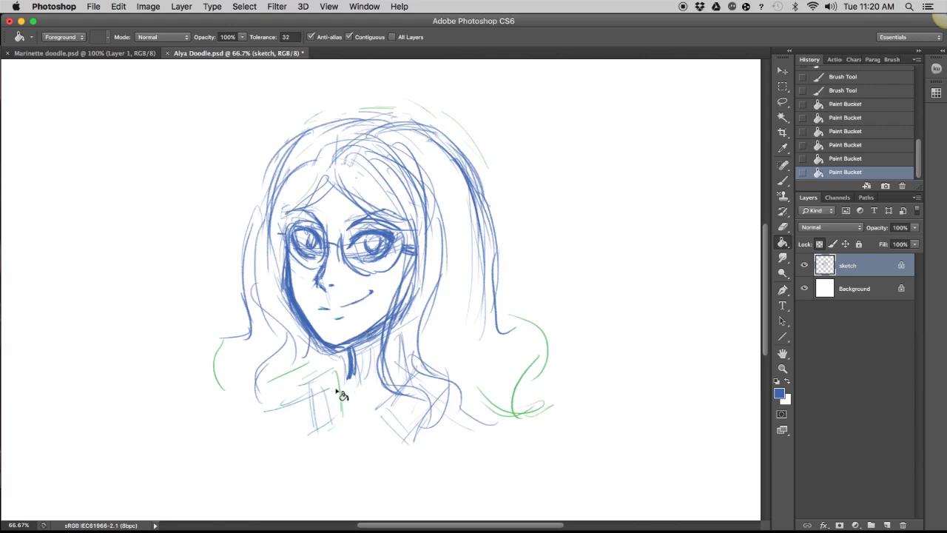
left_click(513, 413)
left_click(546, 342)
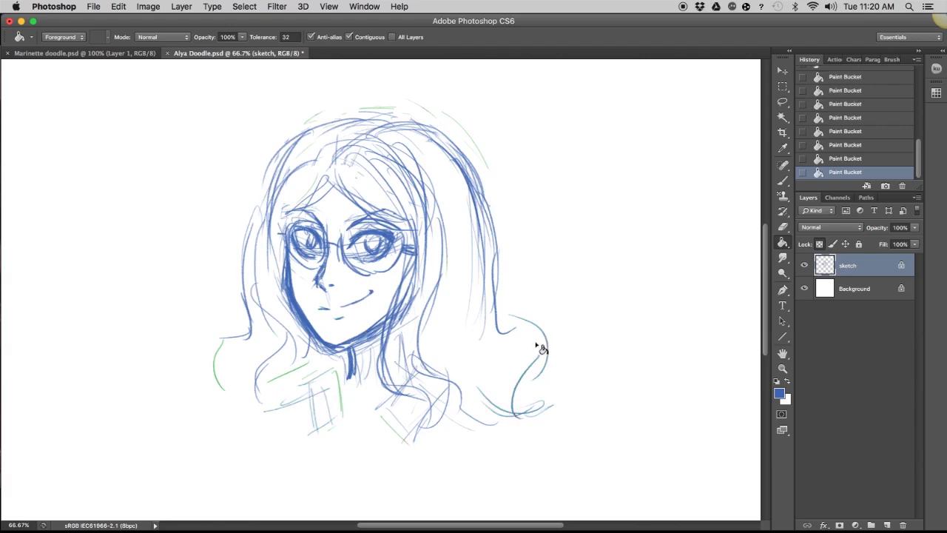
- Set the foreground colour to crimson #d52150 and fill the sketch layer's lines with it at 100% opacity
left_click(779, 395)
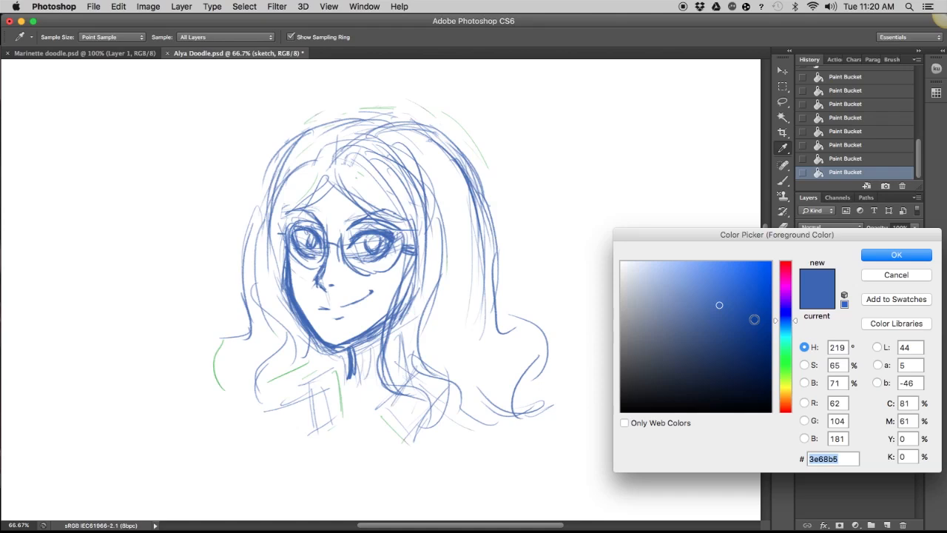
left_click(786, 272)
left_click(748, 287)
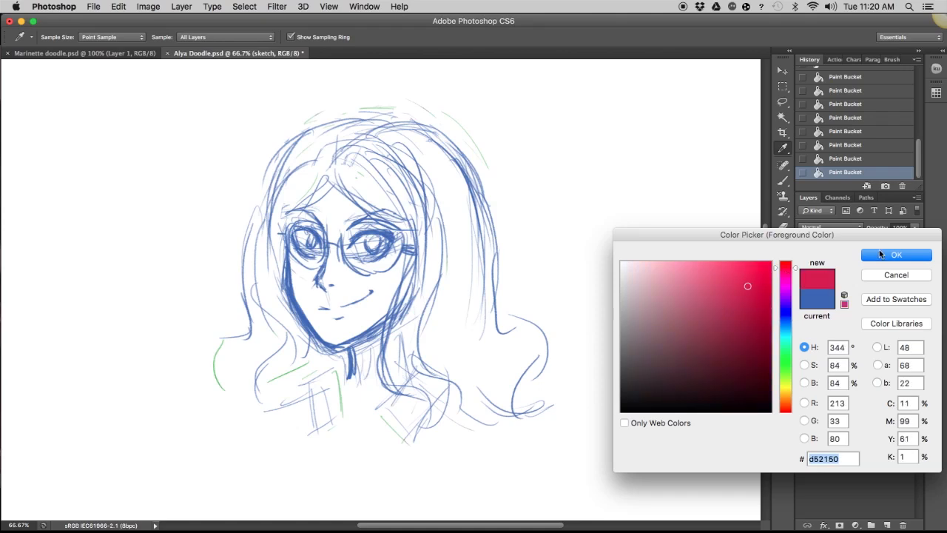
left_click(882, 254)
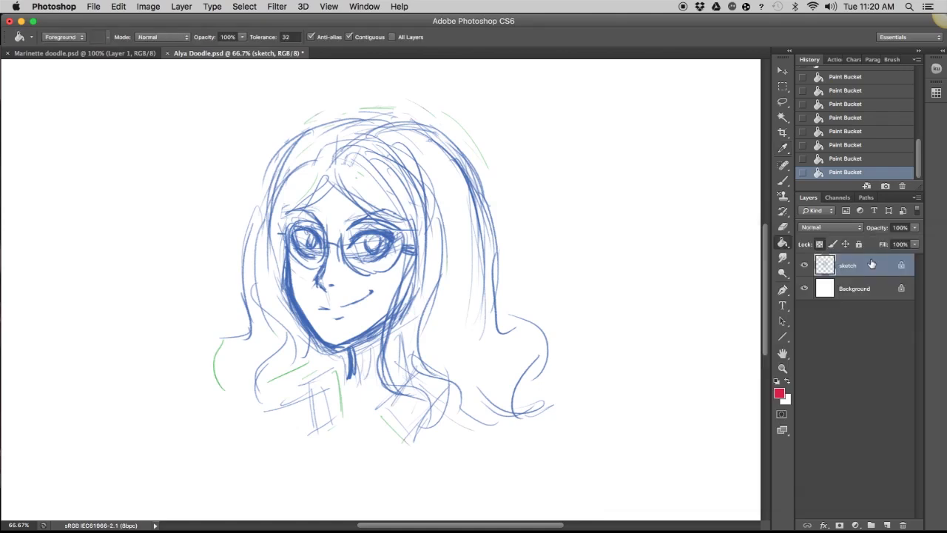
left_click(120, 7)
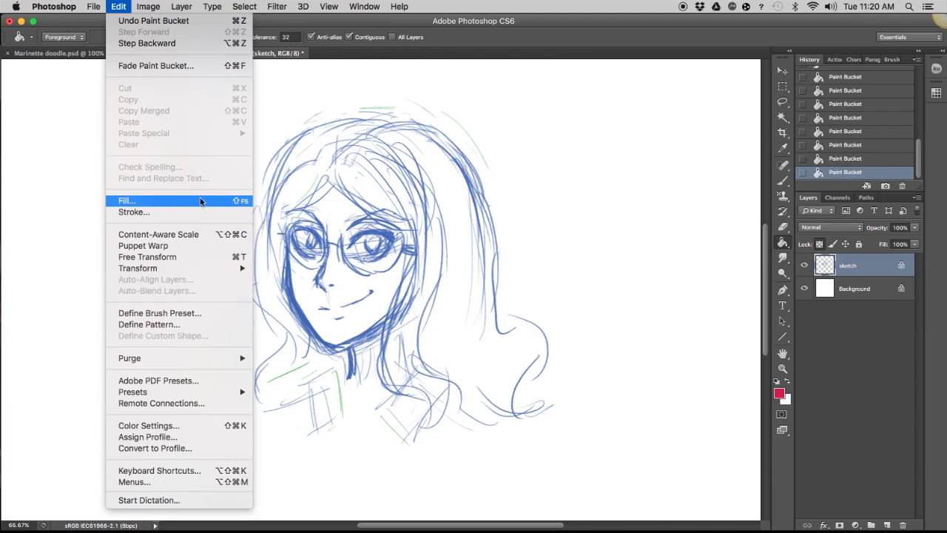
left_click(202, 204)
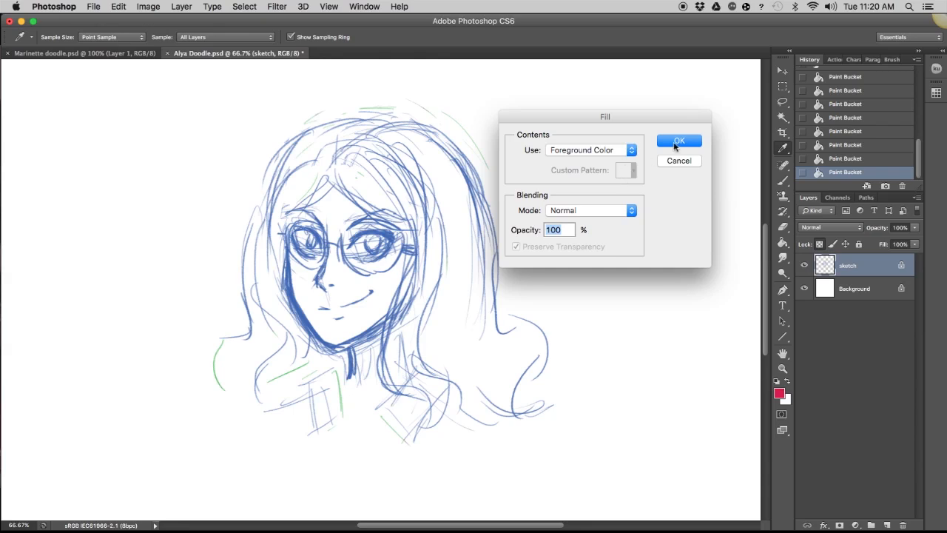
left_click(676, 141)
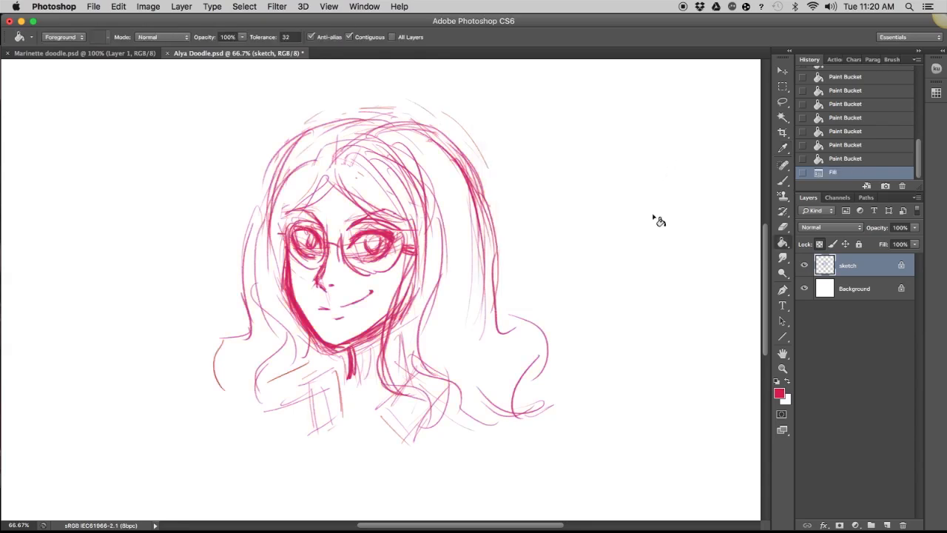
- Set the foreground colour to blue #2147d5 and fill the sketch layer's lines with it
left_click(780, 394)
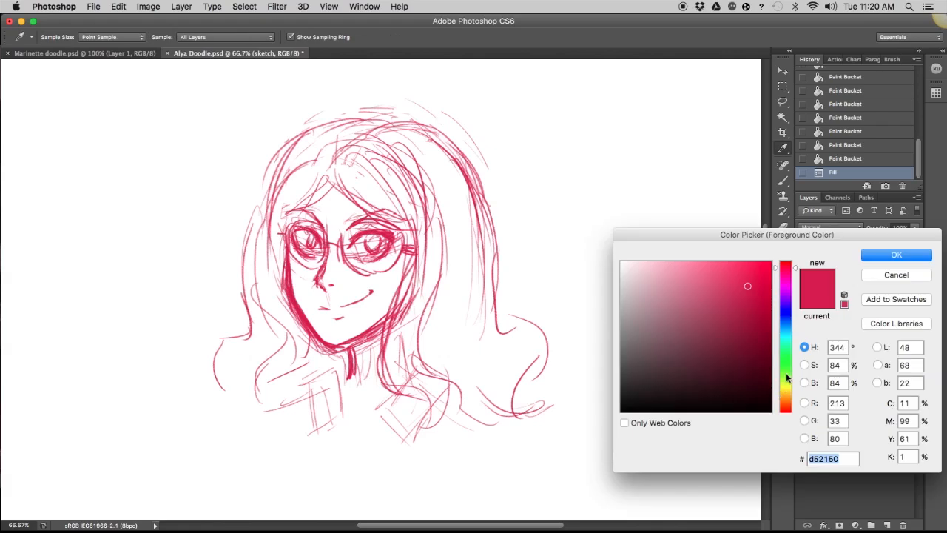
left_click_drag(787, 381, 784, 366)
left_click(787, 318)
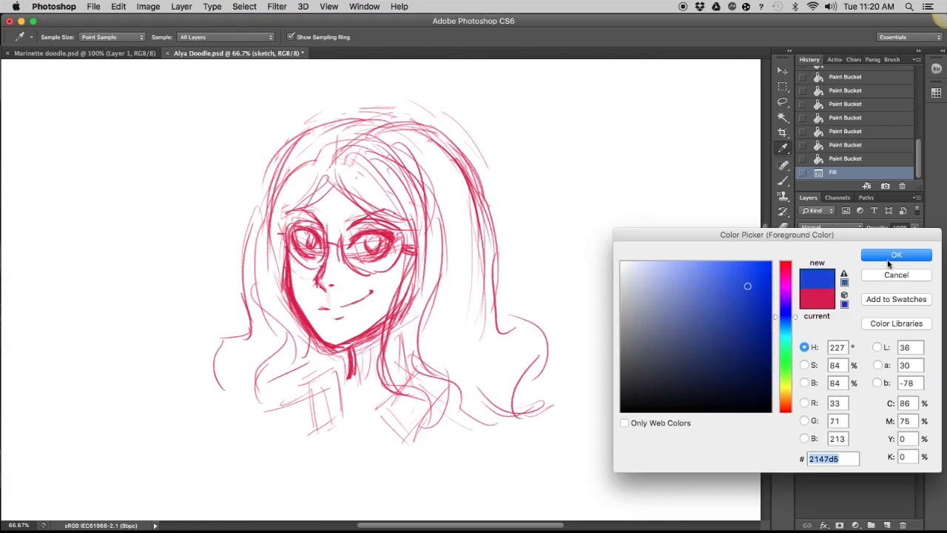
left_click(889, 259)
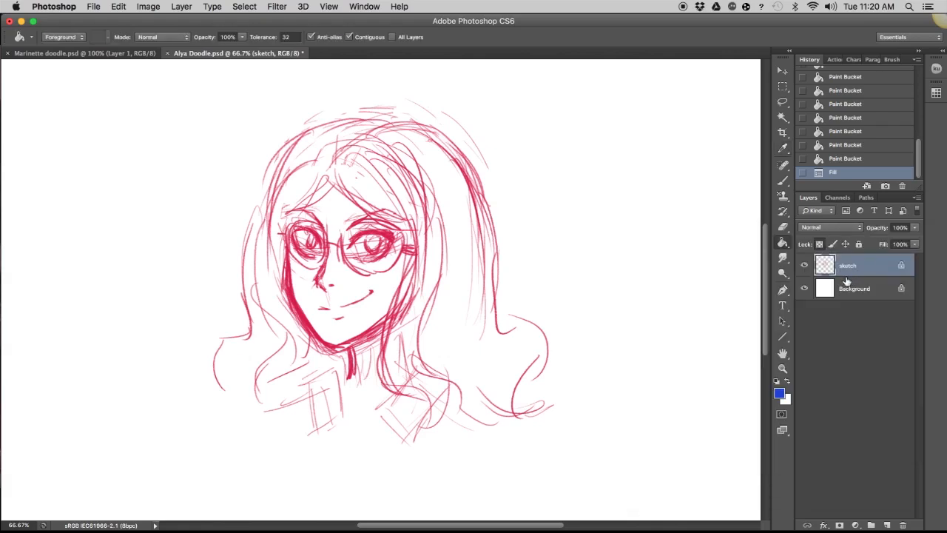
key("shift+BackSpace")
key("Return")
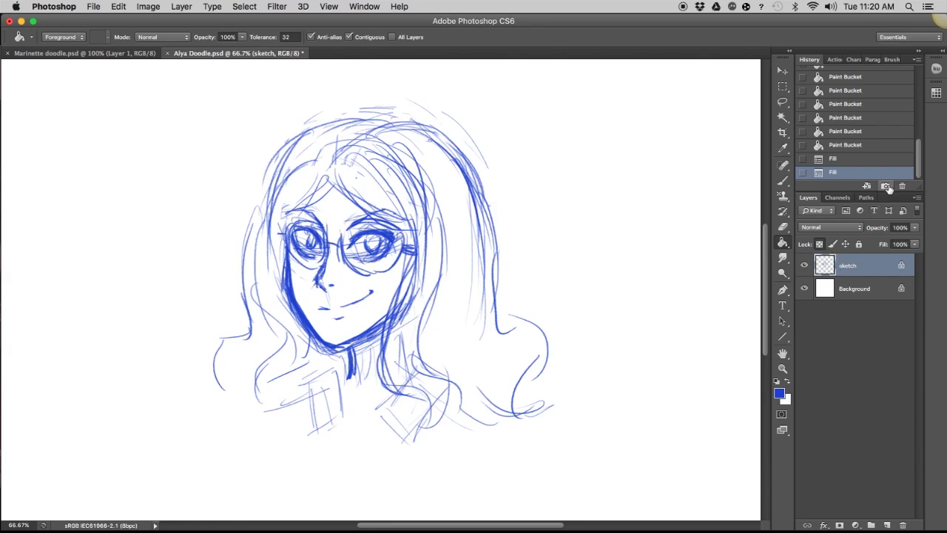
- Unlock the sketch layer's transparent pixels, try filling the layer with the foreground colour, and revert that fill
left_click(819, 244)
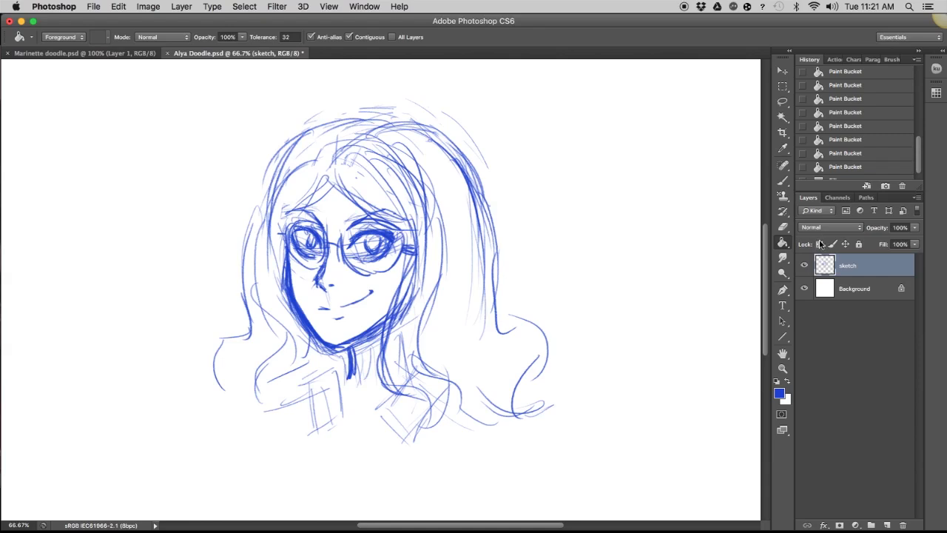
key("shift+BackSpace")
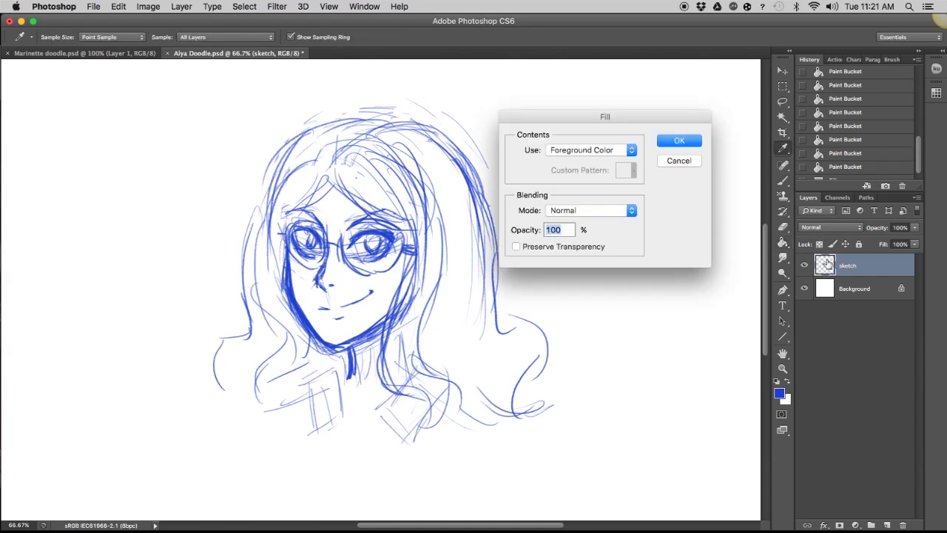
key("Return")
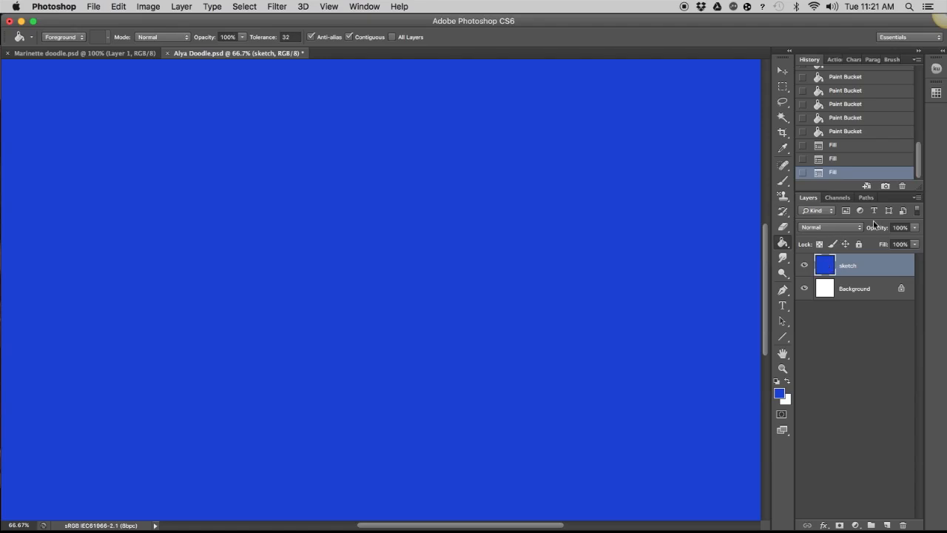
left_click(842, 160)
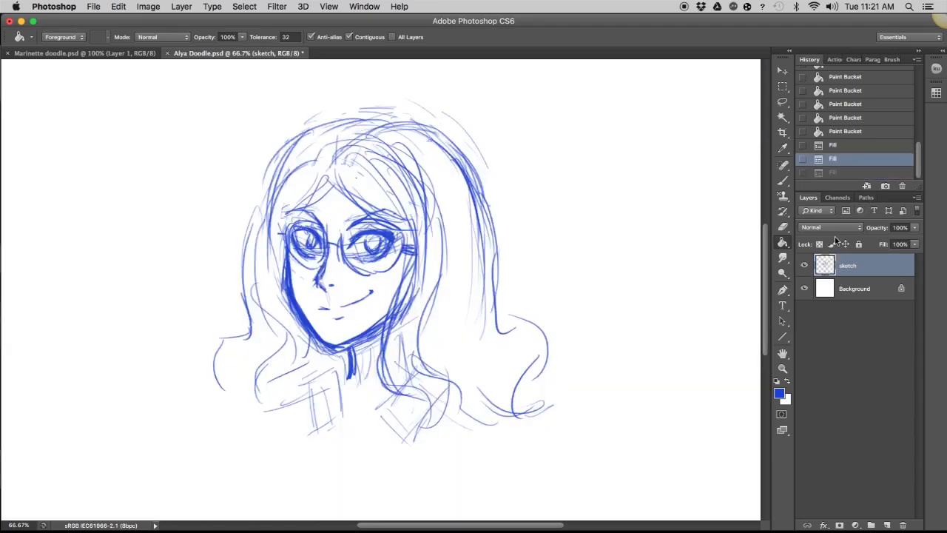
- Leave the sketch layer's transparency unlocked, save the document and add a new layer above the sketch layer
left_click(820, 245)
left_click(819, 244)
key("super+s")
left_click(887, 525)
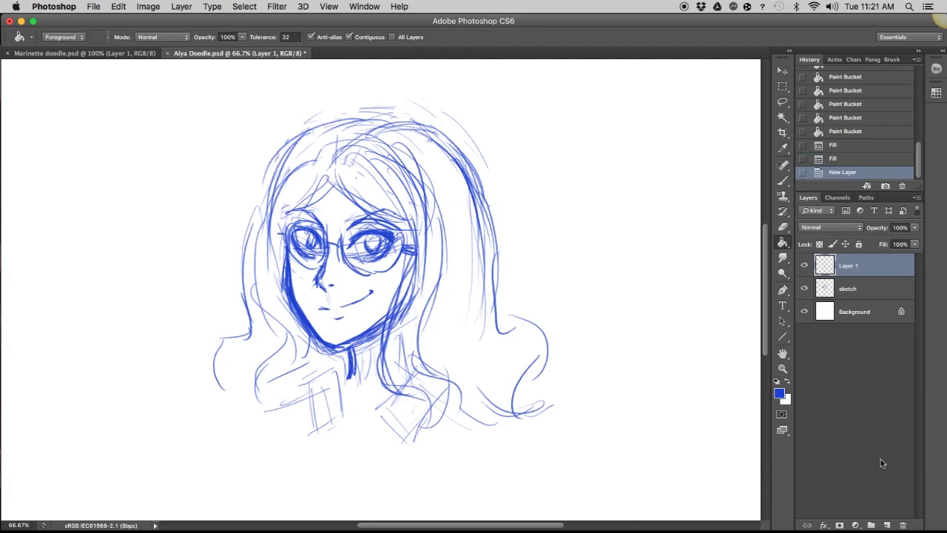
- Select the Brush tool and set the foreground colour to black #000000
left_click(783, 181)
left_click(779, 395)
left_click_drag(653, 382, 605, 412)
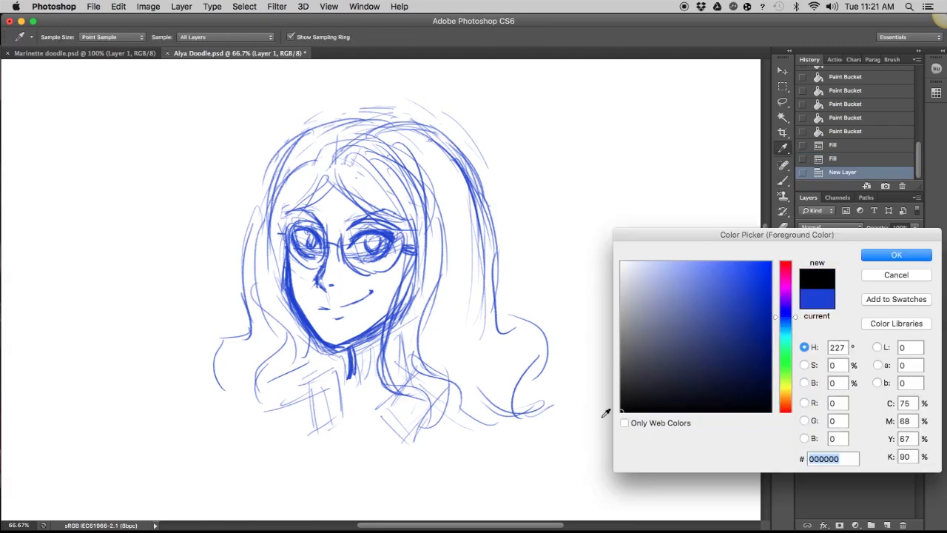
left_click(876, 257)
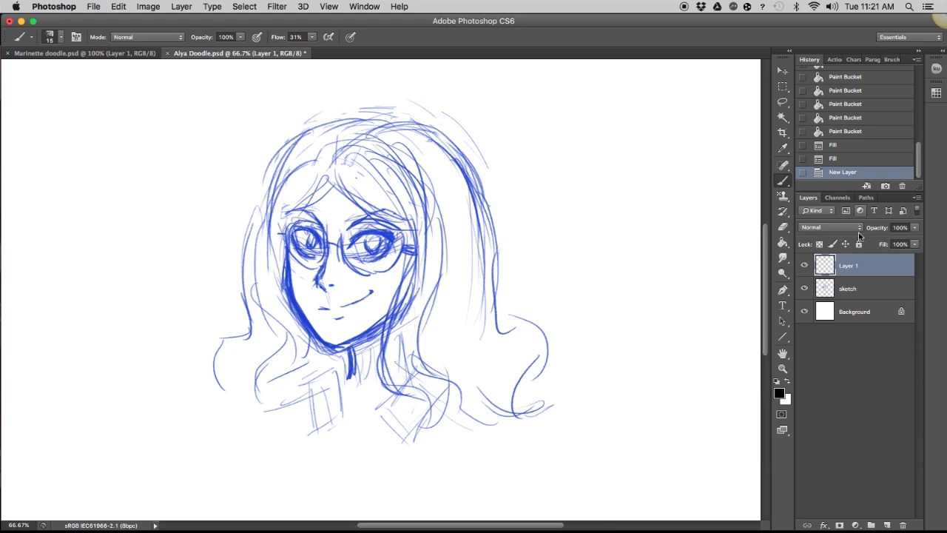
- Lower the sketch layer's opacity to 15% and reduce the brush size to 4 px
left_click(863, 290)
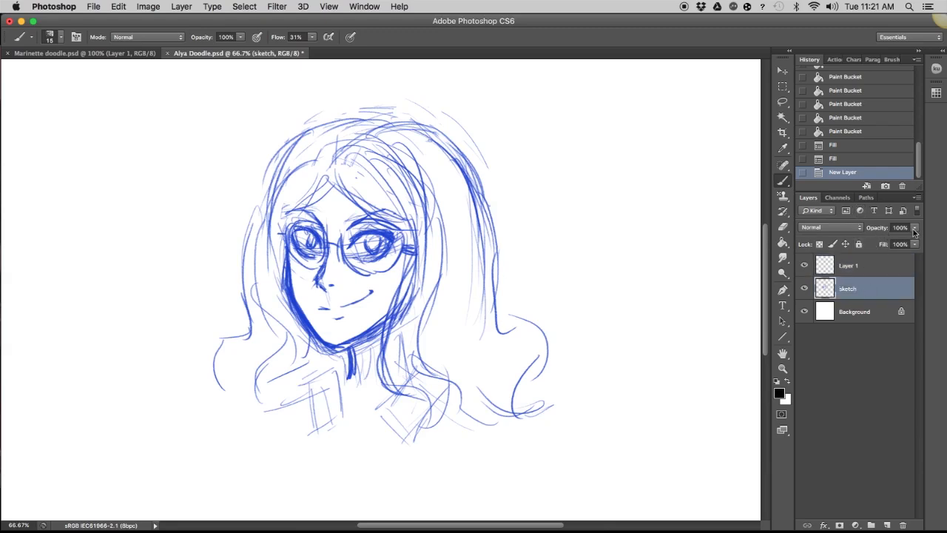
left_click(914, 228)
left_click_drag(906, 243, 869, 242)
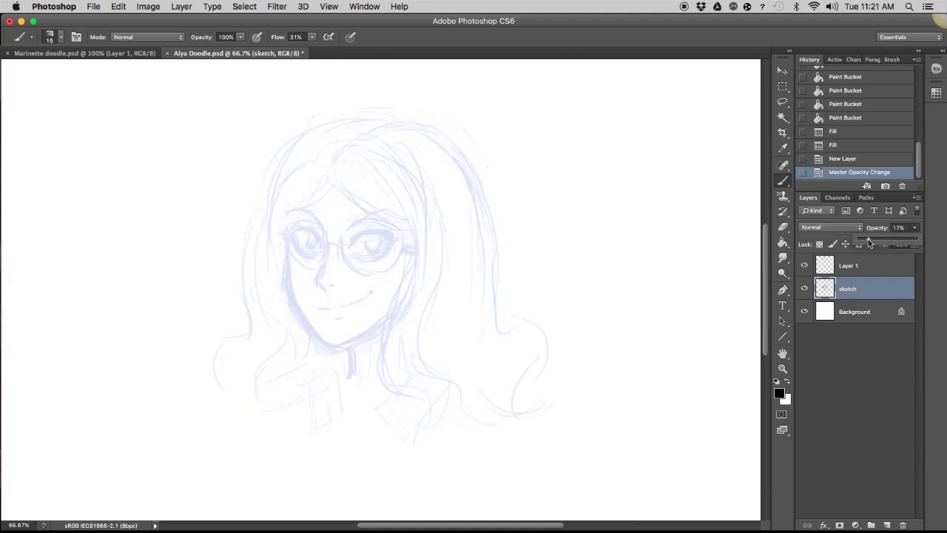
left_click(701, 53)
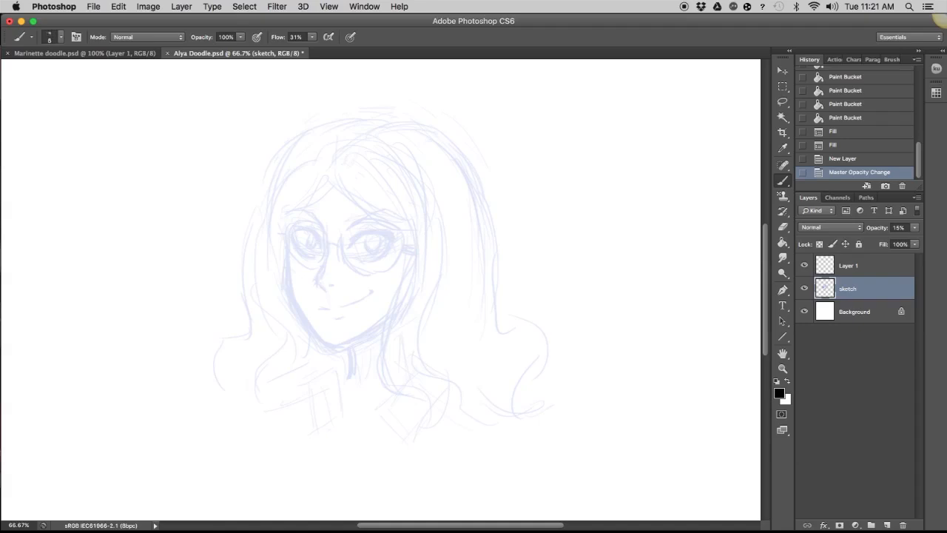
key("super+plus")
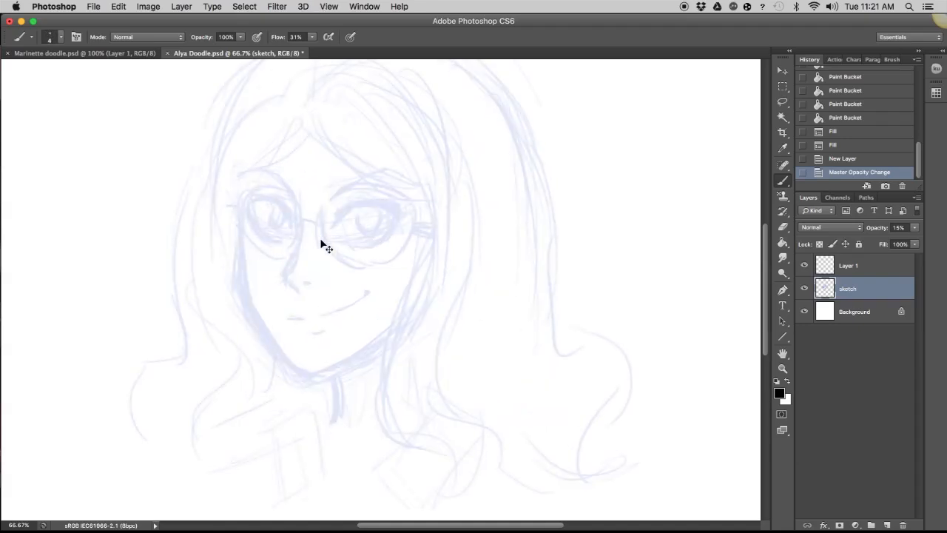
left_click_drag(396, 250, 462, 276)
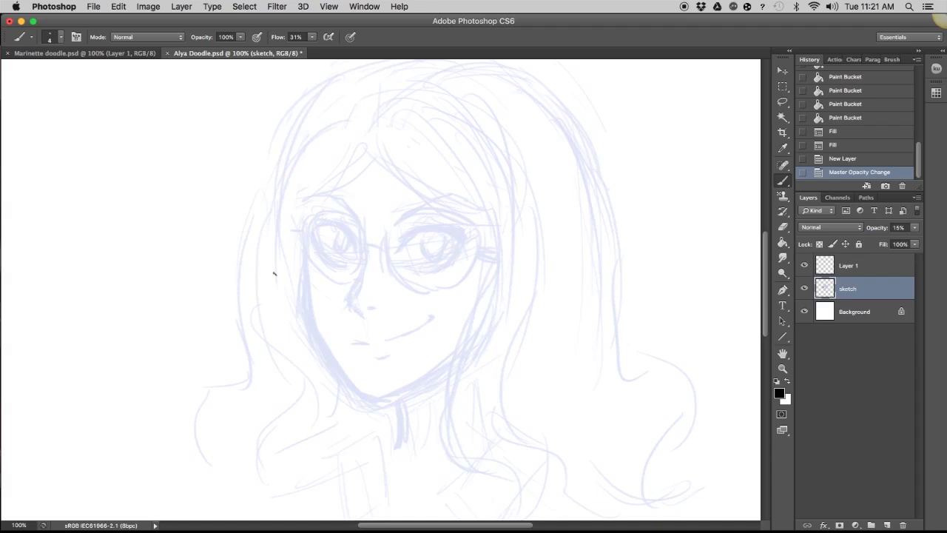
- Choose the INK brush at 35 px, try a stroke on the sketch layer and undo it
left_click(60, 41)
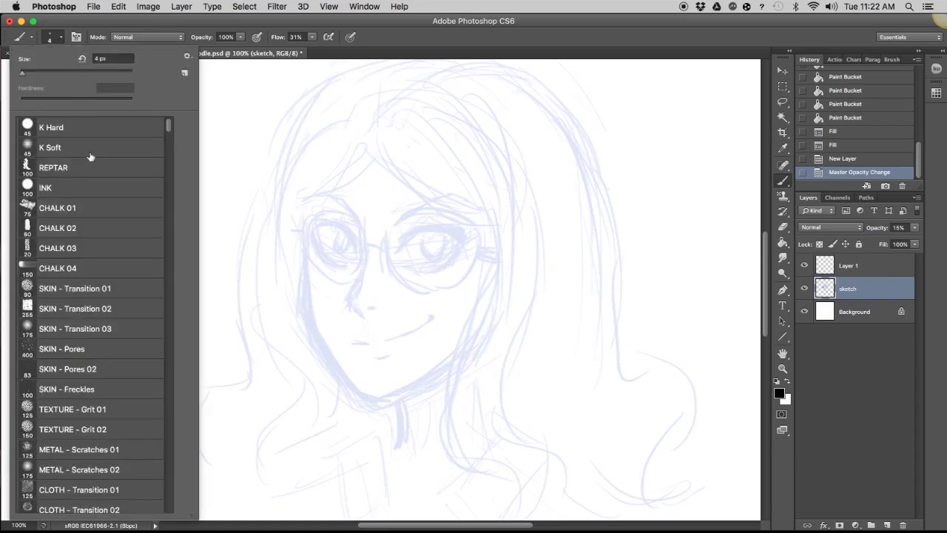
left_click(90, 190)
left_click(419, 48)
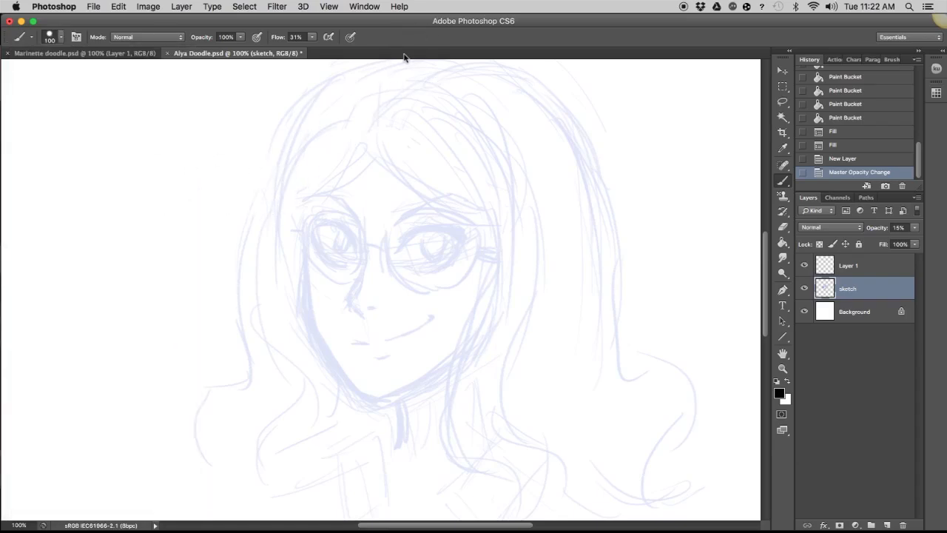
key("bracketleft")
key("bracketleft")
key("bracketleft")
key("bracketleft")
key("bracketleft")
key("bracketleft")
key("bracketleft")
mouse_move(194, 181)
left_mouse_down()
mouse_move(213, 310)
mouse_move(227, 317)
mouse_move(237, 270)
left_mouse_up()
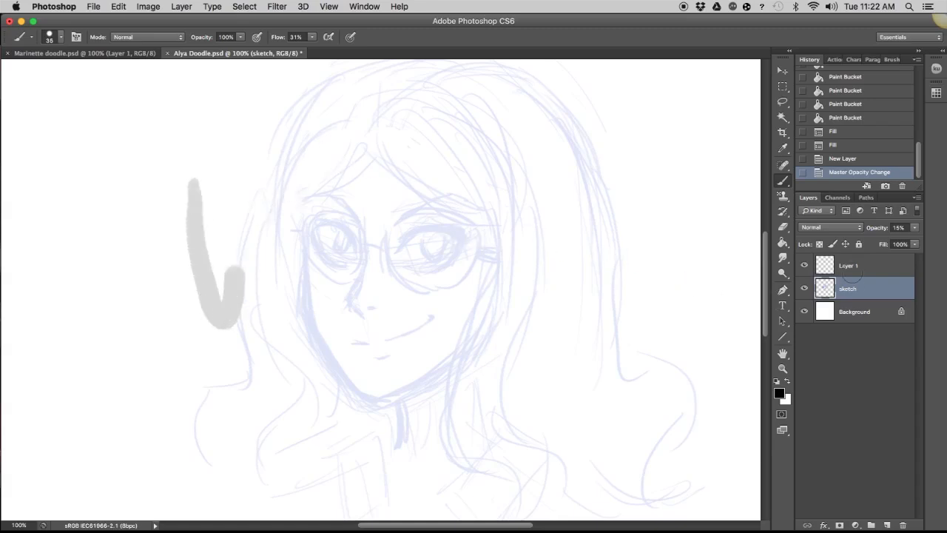
key("ctrl+z")
- Activate Layer 1 and paint black test strokes of varying thickness across the face with the INK brush
left_click(848, 265)
mouse_move(159, 156)
left_mouse_down()
mouse_move(152, 271)
mouse_move(173, 349)
mouse_move(195, 330)
mouse_move(203, 218)
mouse_move(225, 163)
mouse_move(251, 156)
mouse_move(232, 263)
mouse_move(237, 319)
mouse_move(252, 310)
mouse_move(278, 191)
mouse_move(304, 148)
mouse_move(323, 137)
left_mouse_up()
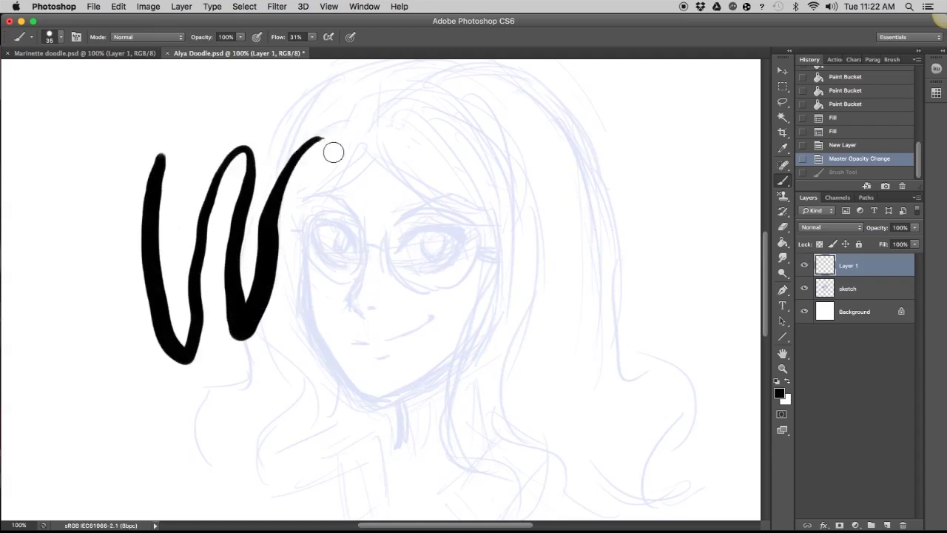
mouse_move(330, 172)
left_mouse_down()
mouse_move(322, 212)
mouse_move(341, 233)
left_mouse_up()
mouse_move(356, 183)
left_mouse_down()
mouse_move(395, 188)
mouse_move(447, 197)
mouse_move(347, 237)
mouse_move(382, 152)
mouse_move(467, 191)
mouse_move(400, 244)
mouse_move(347, 315)
mouse_move(461, 330)
mouse_move(411, 283)
mouse_move(433, 318)
left_mouse_up()
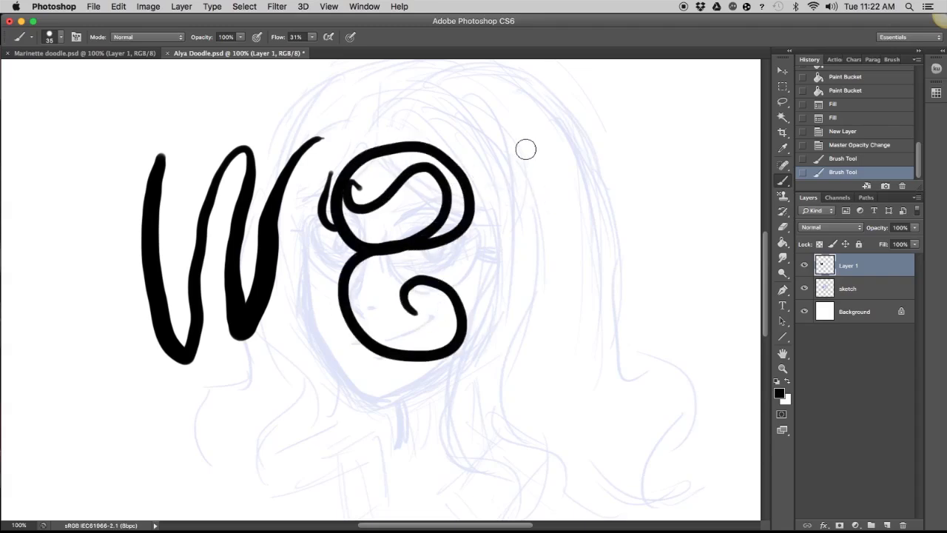
left_click(526, 157)
left_click_drag(526, 159, 513, 316)
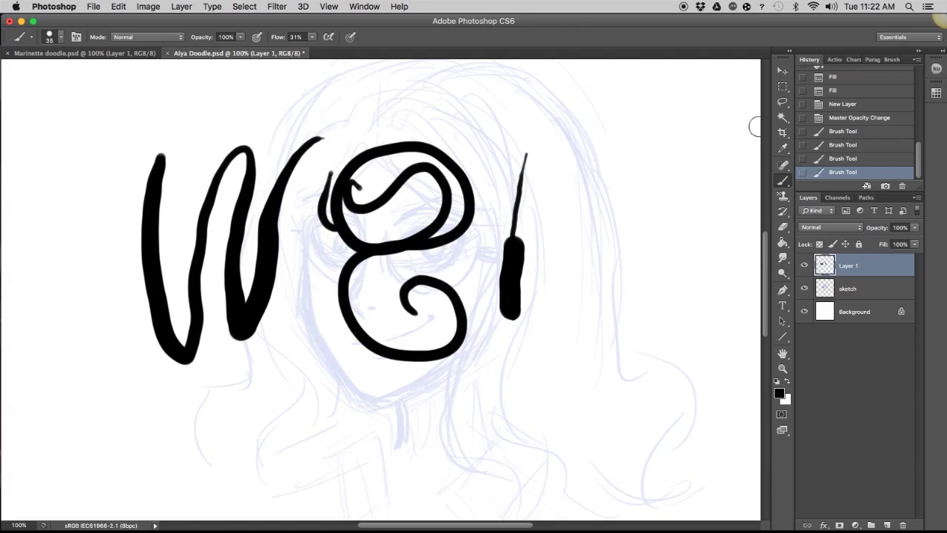
- Lasso the INK test strokes on Layer 1, delete them and remove the selection
left_click(782, 102)
mouse_move(386, 87)
left_mouse_down()
mouse_move(197, 97)
mouse_move(554, 380)
mouse_move(584, 157)
left_mouse_up()
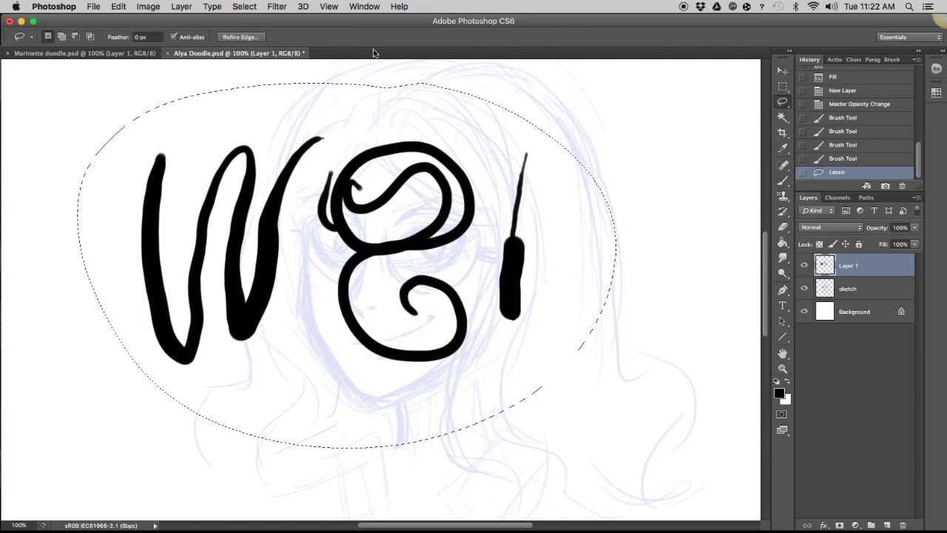
key("Delete")
key("super+d")
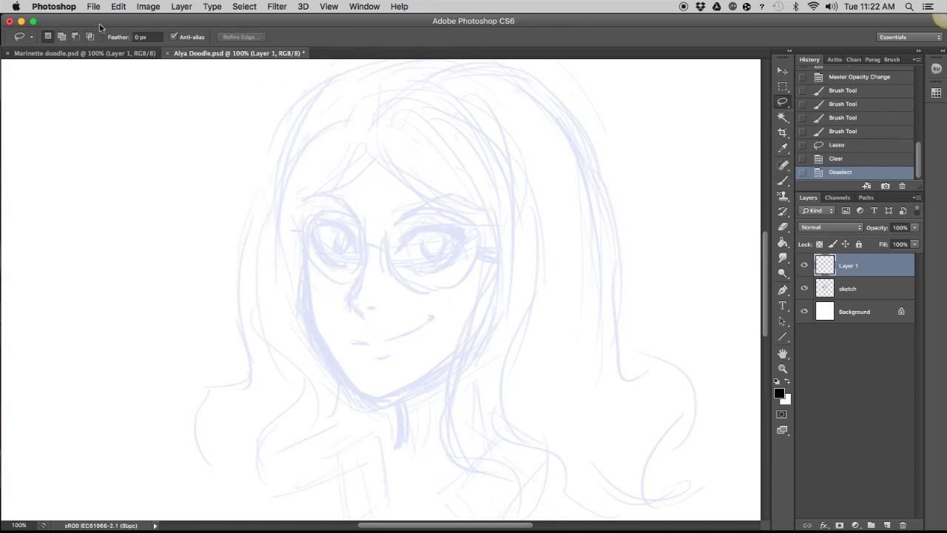
- Choose the CHALK 01 brush and paint a broad zigzag test stroke across the face on Layer 1
key("b")
left_click(62, 39)
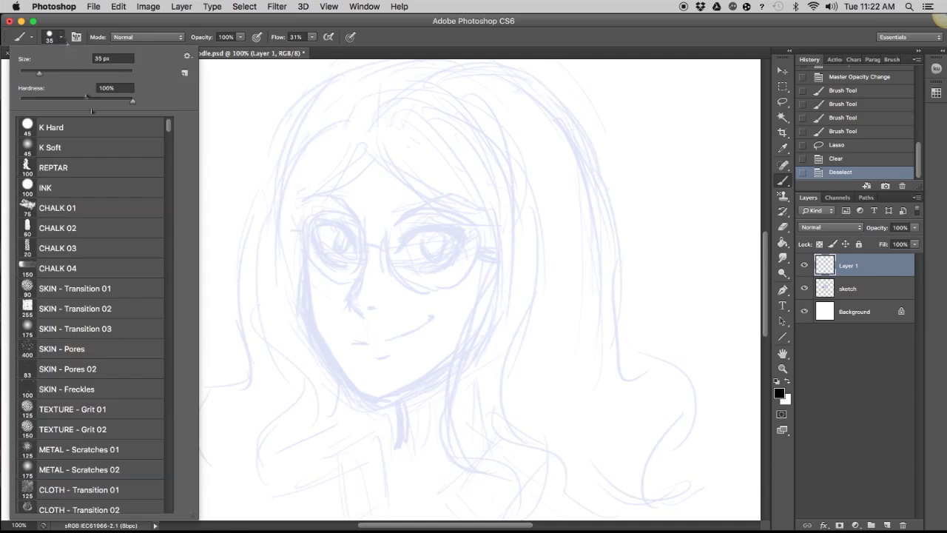
left_click(101, 207)
left_click(244, 100)
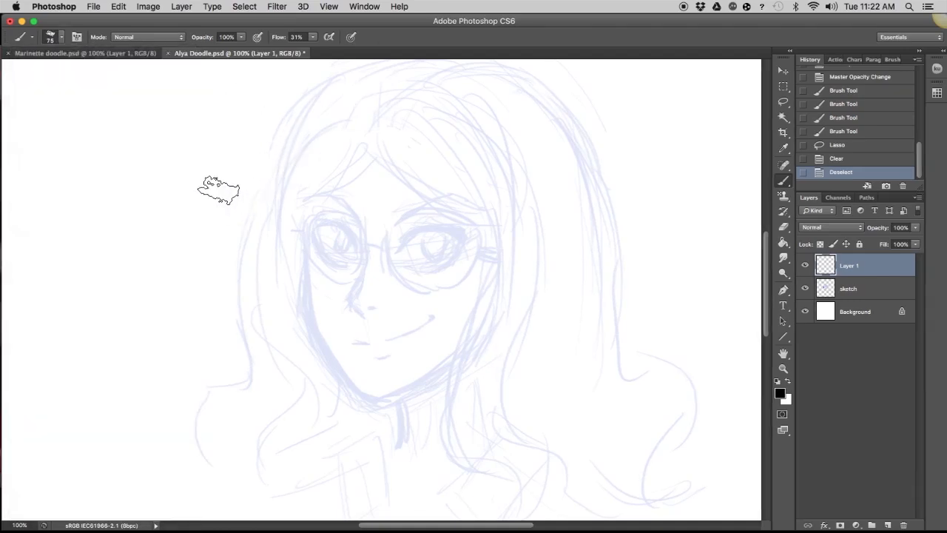
mouse_move(217, 196)
left_mouse_down()
mouse_move(210, 297)
mouse_move(214, 245)
mouse_move(217, 294)
mouse_move(261, 205)
mouse_move(283, 191)
mouse_move(293, 210)
mouse_move(255, 298)
mouse_move(254, 324)
mouse_move(315, 238)
mouse_move(369, 193)
mouse_move(309, 297)
mouse_move(305, 322)
mouse_move(321, 313)
mouse_move(390, 202)
mouse_move(409, 195)
mouse_move(406, 220)
mouse_move(351, 289)
mouse_move(339, 327)
mouse_move(352, 328)
mouse_move(417, 224)
mouse_move(468, 178)
mouse_move(480, 185)
mouse_move(370, 330)
mouse_move(416, 296)
mouse_move(455, 244)
left_mouse_up()
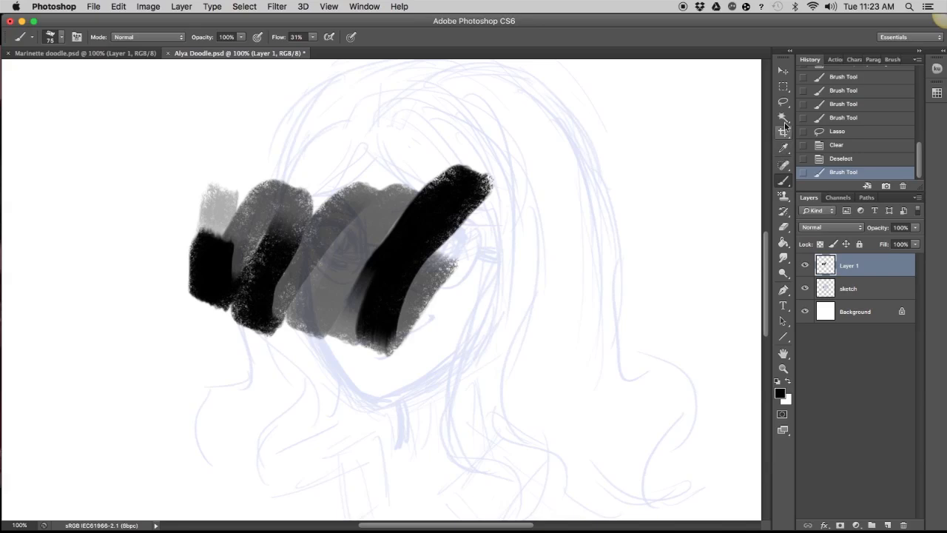
- Lasso and delete the chalk test stroke, deselect and return to the Brush tool
left_click(784, 102)
mouse_move(395, 113)
left_mouse_down()
mouse_move(108, 222)
mouse_move(400, 111)
left_mouse_up()
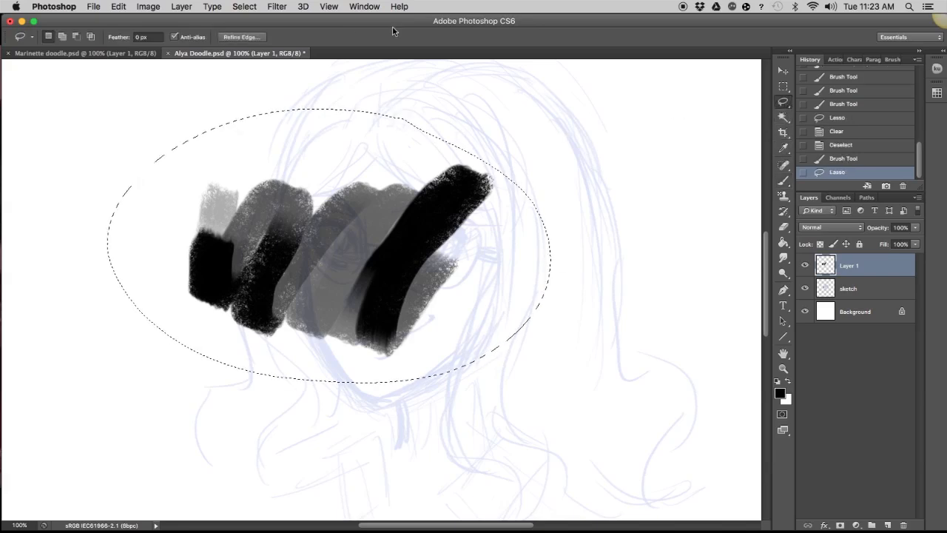
key("Delete")
key("ctrl+d")
left_click(784, 180)
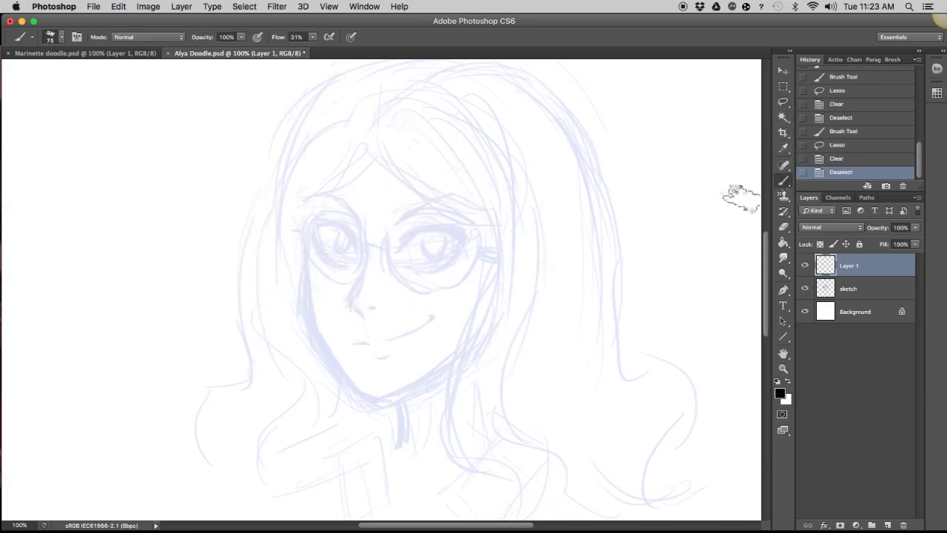
- Load the Kyle's Inkbox Sexy Sumi-E brush preset, reduce it to 10 px and ink the jawline on Layer 1
left_click(33, 37)
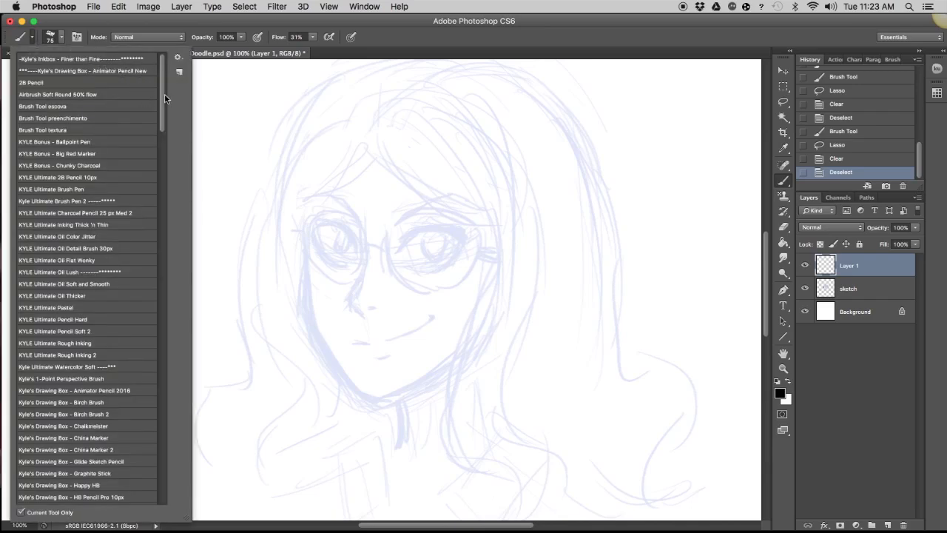
mouse_move(162, 95)
left_mouse_down()
mouse_move(159, 212)
mouse_move(172, 308)
mouse_move(157, 386)
left_mouse_up()
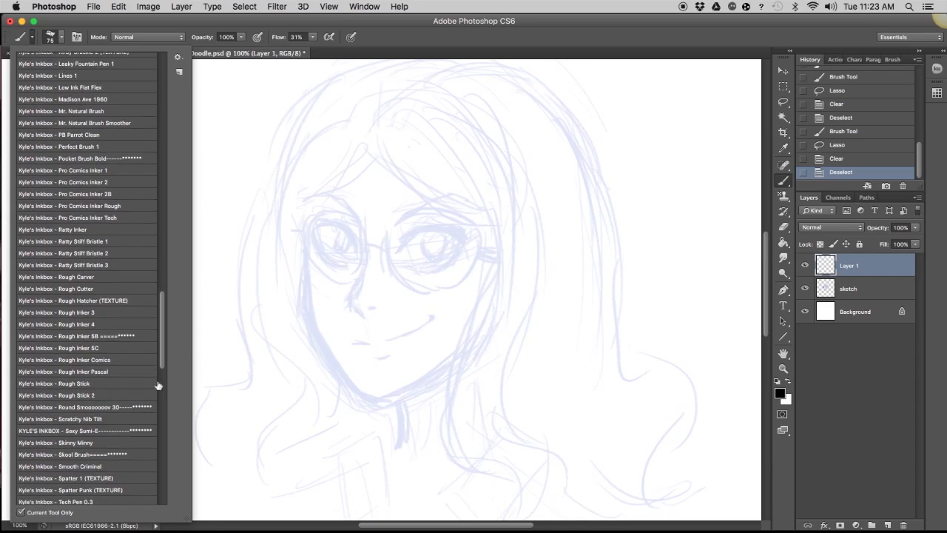
left_click(141, 429)
left_click(520, 44)
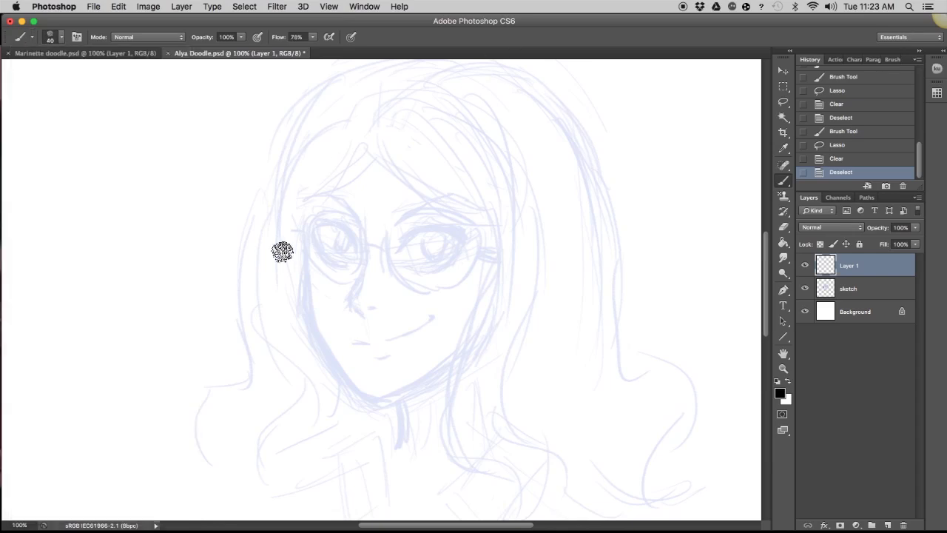
key("bracketleft")
key("bracketleft")
key("bracketleft")
mouse_move(307, 261)
left_mouse_down()
mouse_move(309, 331)
mouse_move(366, 395)
mouse_move(381, 398)
mouse_move(461, 347)
mouse_move(490, 294)
left_mouse_up()
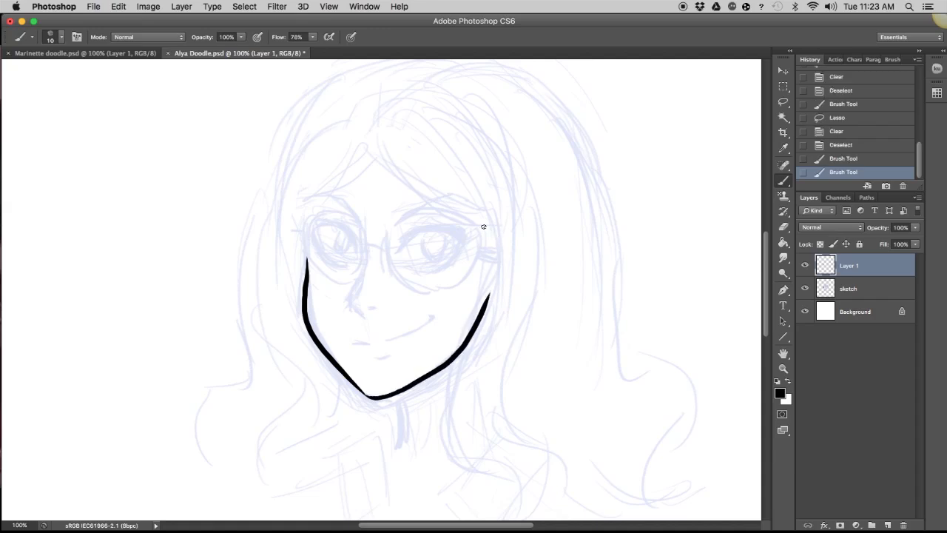
- Lasso the inked jawline on Layer 1, delete it and remove the selection
left_click(784, 103)
mouse_move(268, 216)
left_mouse_down()
mouse_move(455, 437)
mouse_move(370, 148)
left_mouse_up()
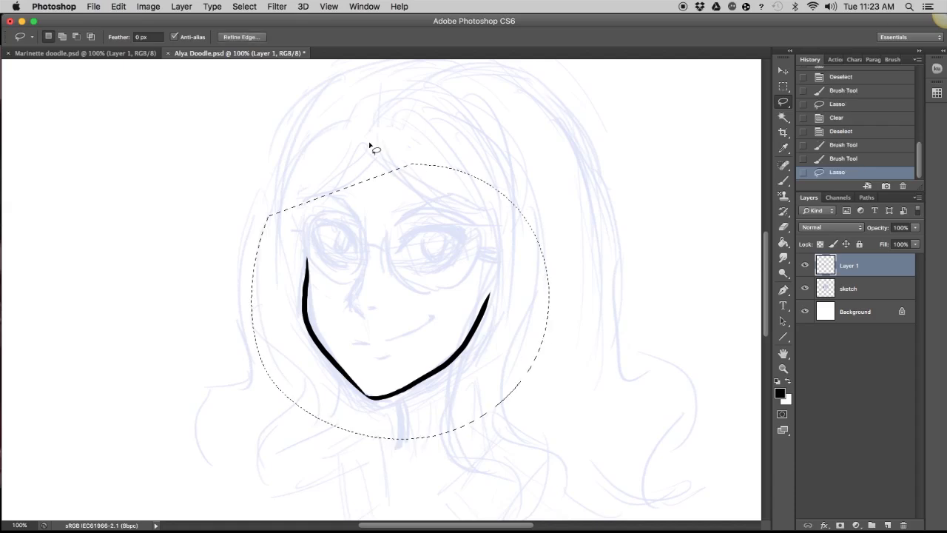
key("Delete")
key("ctrl+d")
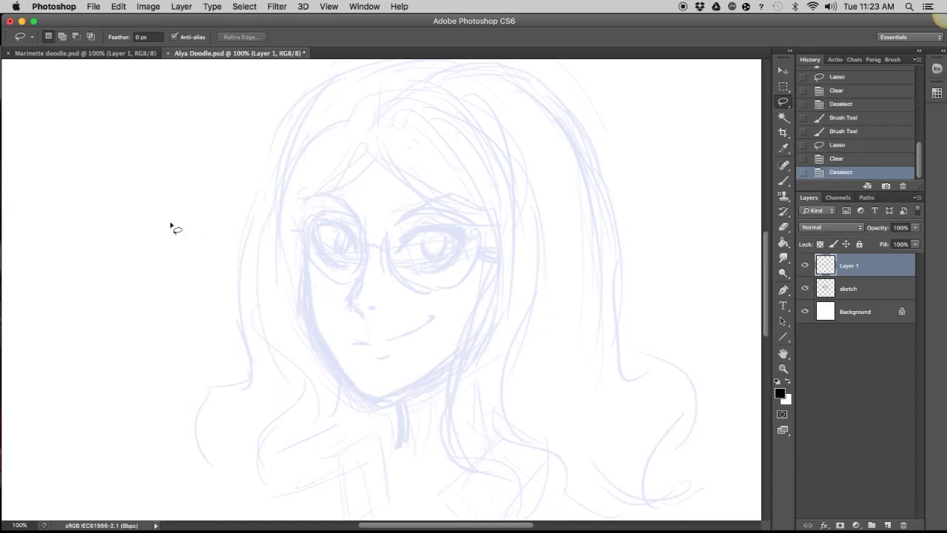
- Load the Kyle's Drawing Box Animator Pencil New preset and draw test scribbles over the face on Layer 1
key("b")
left_click(33, 37)
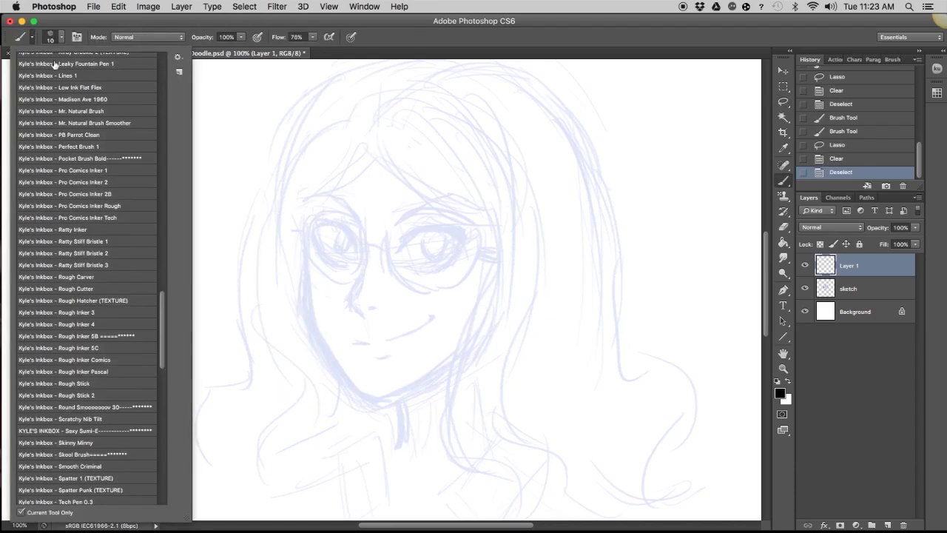
left_click_drag(163, 296, 158, 57)
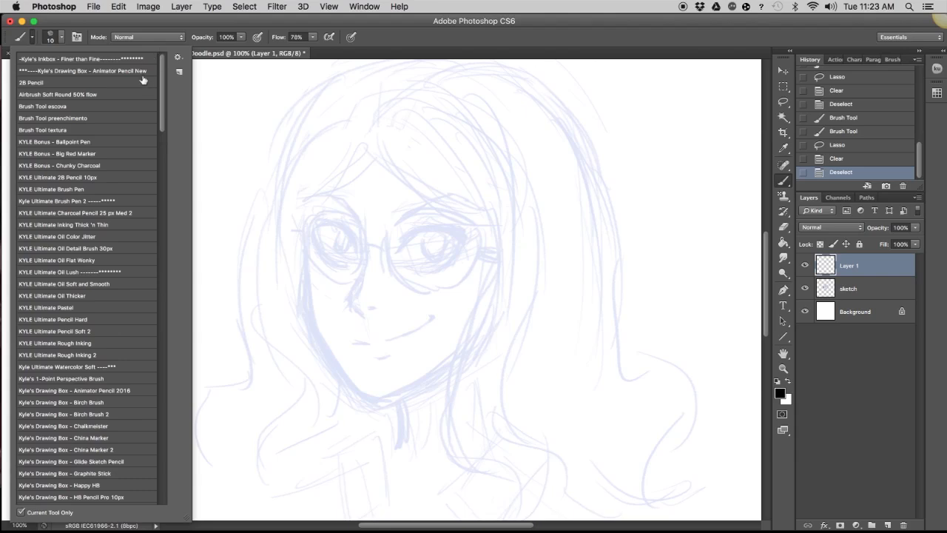
left_click(139, 71)
left_click(467, 30)
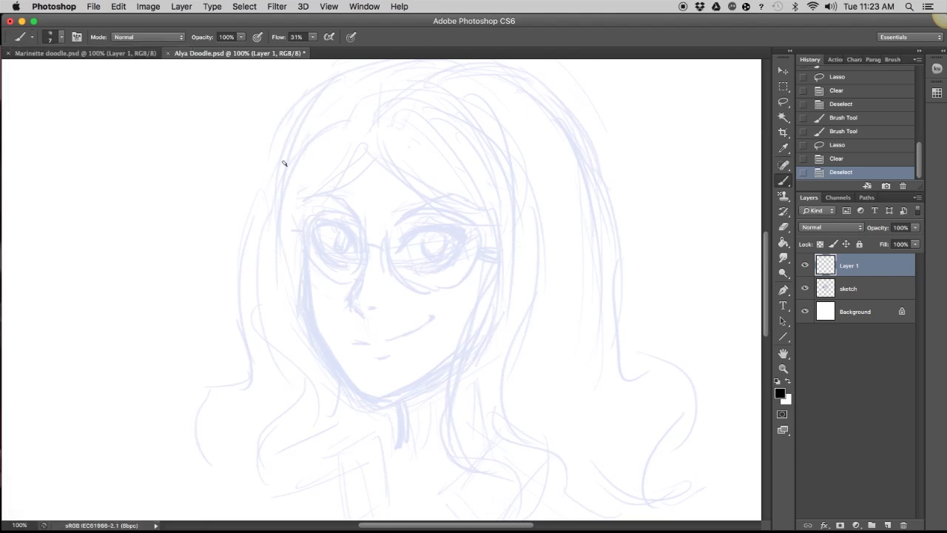
mouse_move(206, 248)
left_mouse_down()
mouse_move(254, 348)
mouse_move(412, 305)
left_mouse_up()
left_click_drag(392, 363, 516, 251)
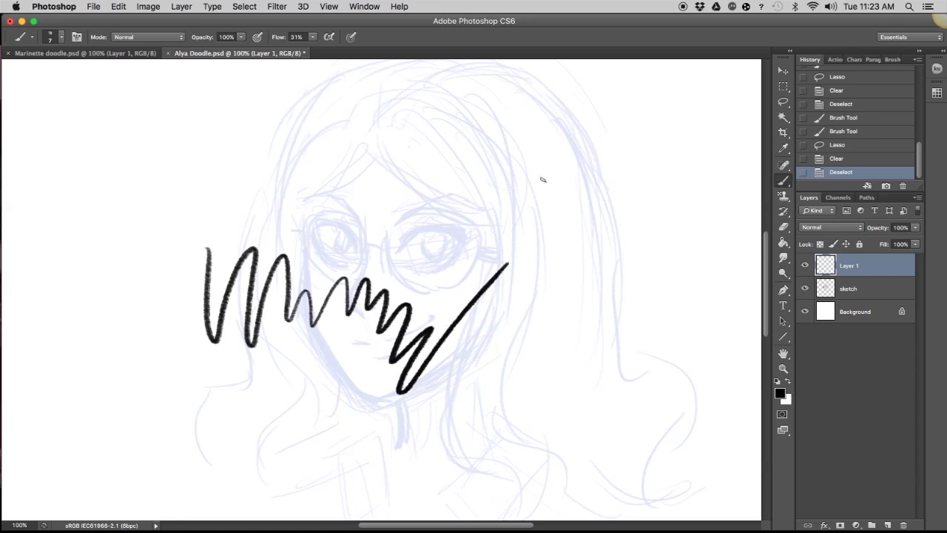
mouse_move(516, 145)
left_mouse_down()
mouse_move(556, 171)
mouse_move(552, 283)
mouse_move(575, 320)
left_mouse_up()
- Lasso and delete the pencil scribbles on Layer 1, deselect and return to the Brush tool
left_click(784, 102)
mouse_move(508, 124)
left_mouse_down()
mouse_move(330, 440)
mouse_move(475, 87)
left_mouse_up()
key("Delete")
key("super+d")
key("b")
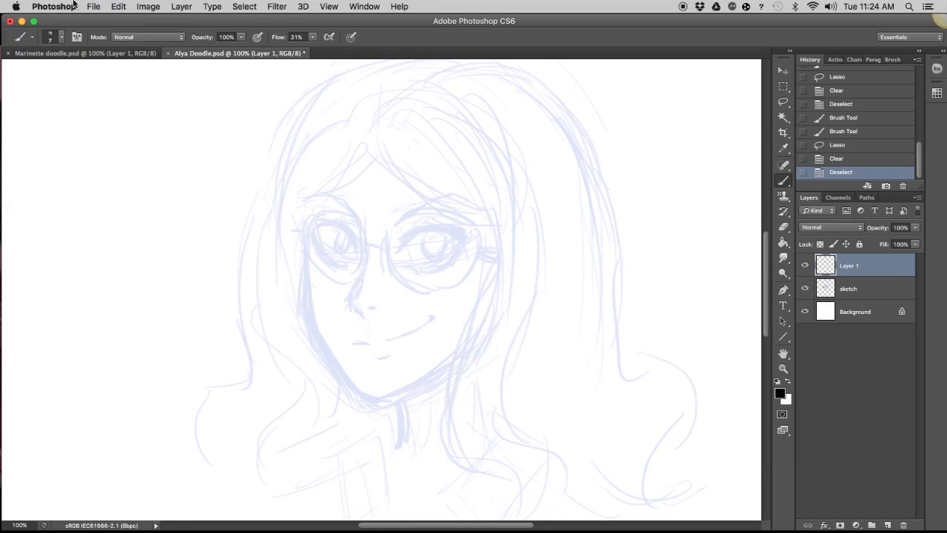
- Look through the brush presets and the brush library, and choose a fine 4 px brush
left_click(31, 38)
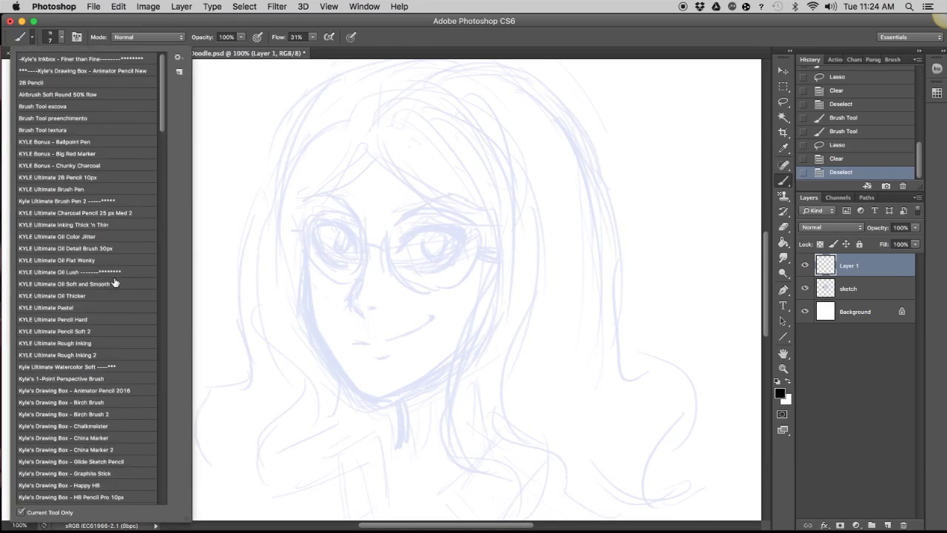
left_click(435, 37)
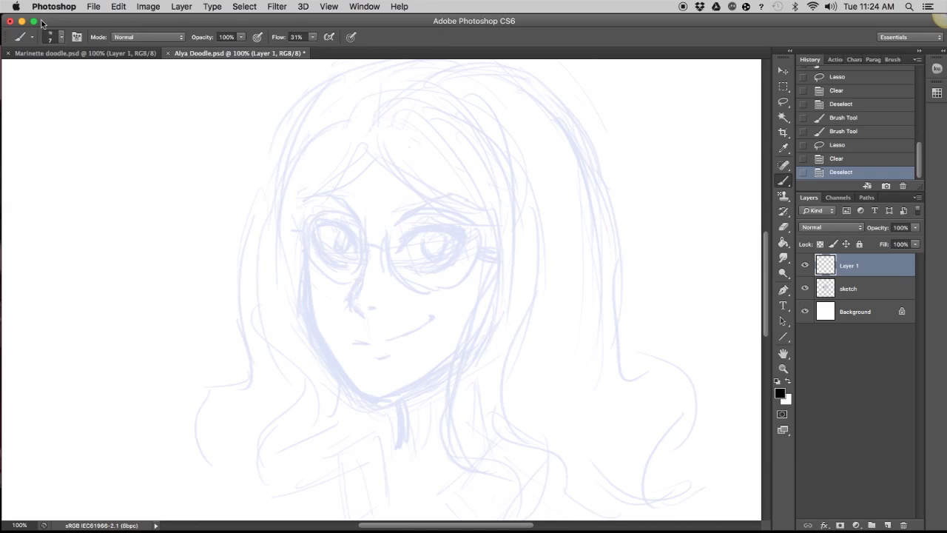
left_click(62, 37)
left_click(422, 37)
left_click(62, 37)
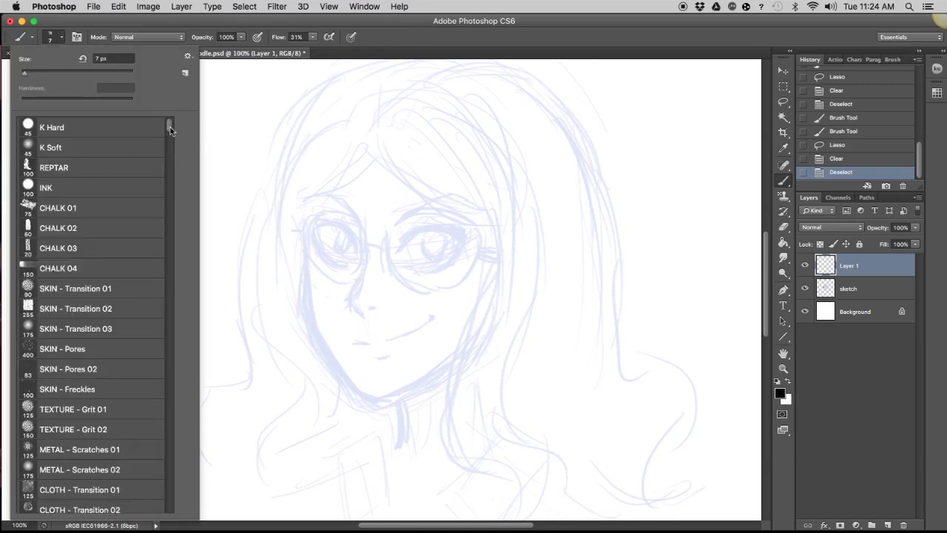
left_click_drag(171, 130, 164, 321)
left_click(406, 26)
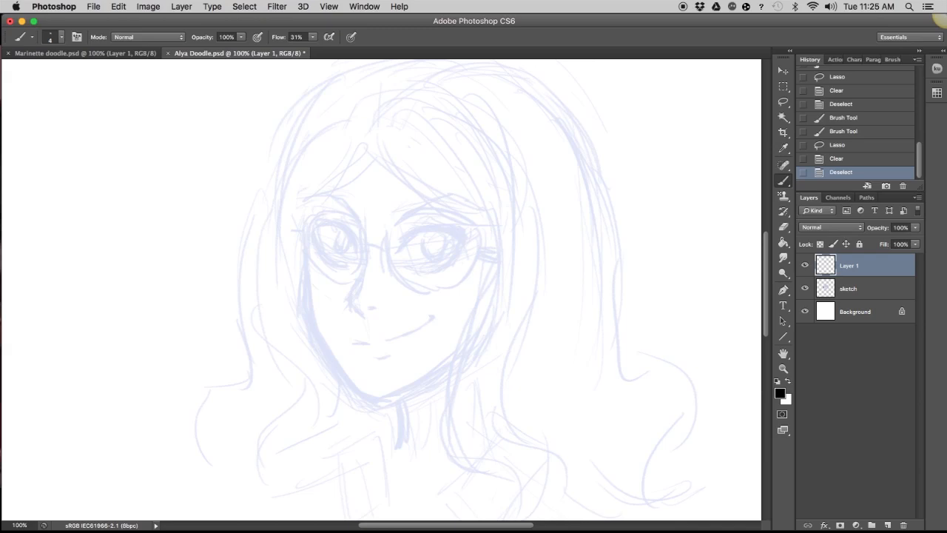
- Ink the jawline in black on Layer 1, from the cheek beside the nose around the chin to the far side of the jaw
left_click_drag(306, 263, 324, 347)
left_click_drag(311, 316, 338, 364)
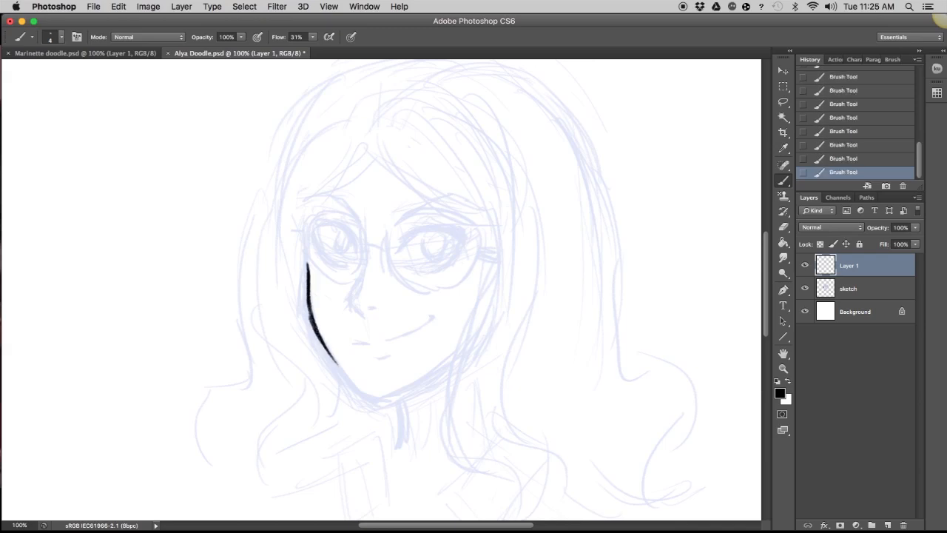
left_click_drag(316, 333, 354, 387)
mouse_move(380, 397)
left_mouse_down()
mouse_move(440, 369)
mouse_move(478, 333)
left_mouse_up()
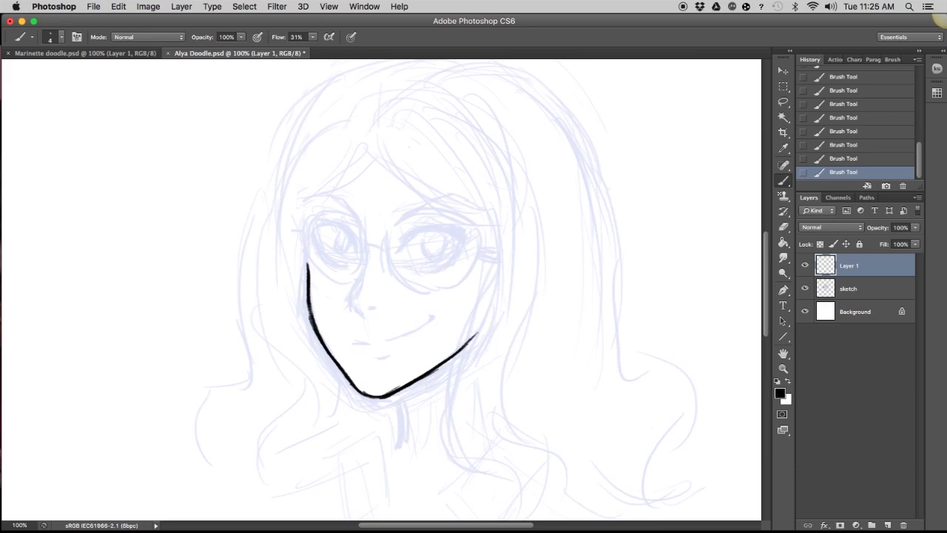
left_click_drag(444, 359, 479, 321)
left_click_drag(317, 327, 338, 362)
- Reduce the eraser to 9 px and clean up the rough edges of the inked chin and jawline
key("e")
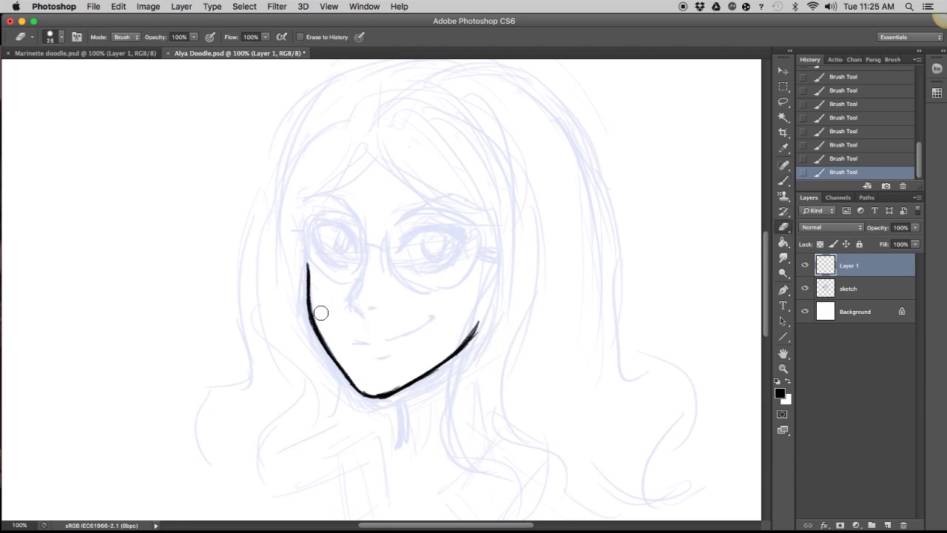
key("bracketleft")
key("bracketleft")
left_click(384, 388)
left_click(378, 391)
left_click(382, 390)
left_click(386, 389)
left_click(380, 392)
left_click(383, 390)
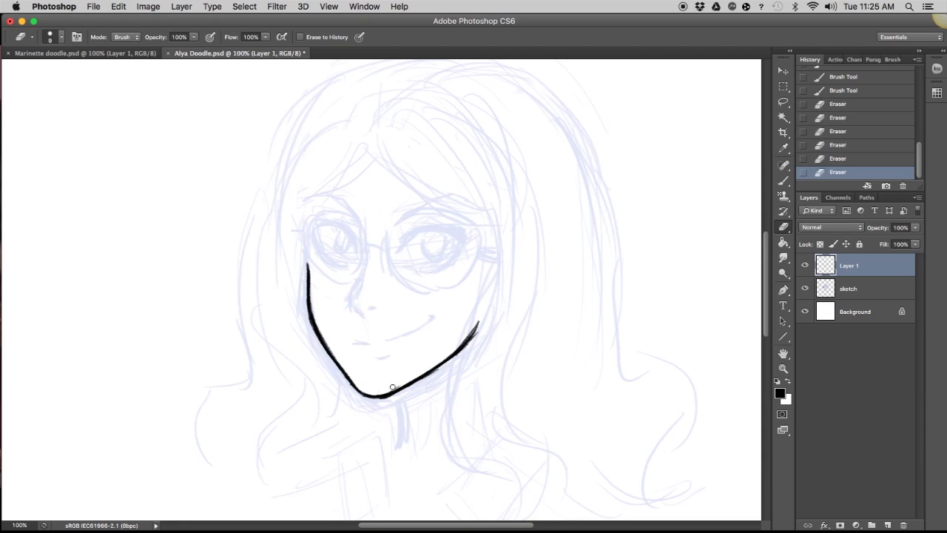
left_click(394, 387)
left_click(393, 387)
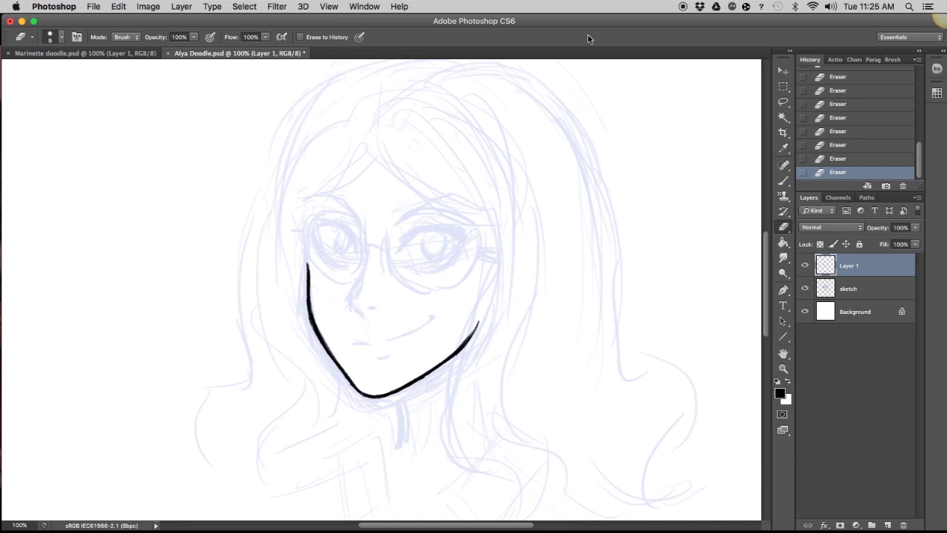
- Flip the canvas horizontally to ink the nose and nostril, and flip it back to ink the smile and lower-lip line
key("b")
key("super+shift+h")
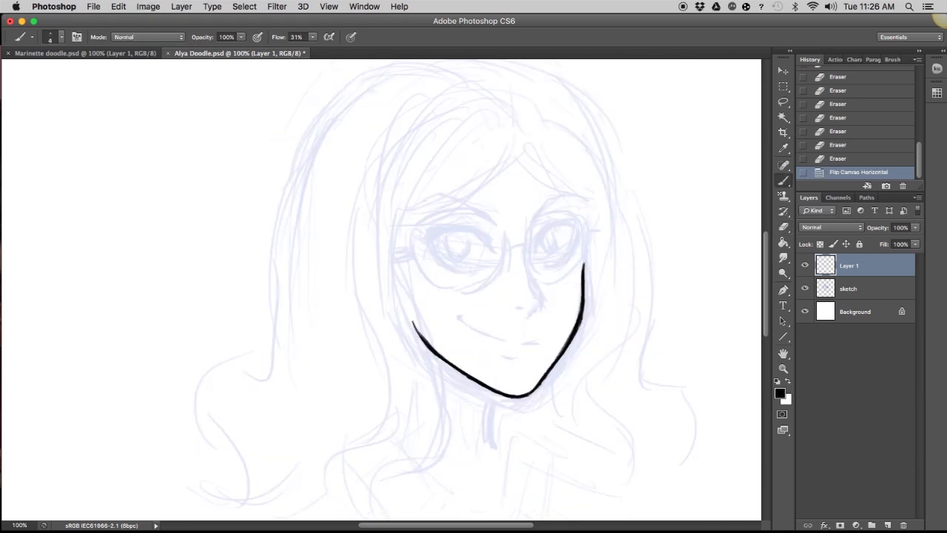
left_click_drag(526, 268, 541, 296)
left_click_drag(541, 296, 536, 305)
left_click_drag(526, 270, 541, 295)
left_click_drag(540, 298, 522, 307)
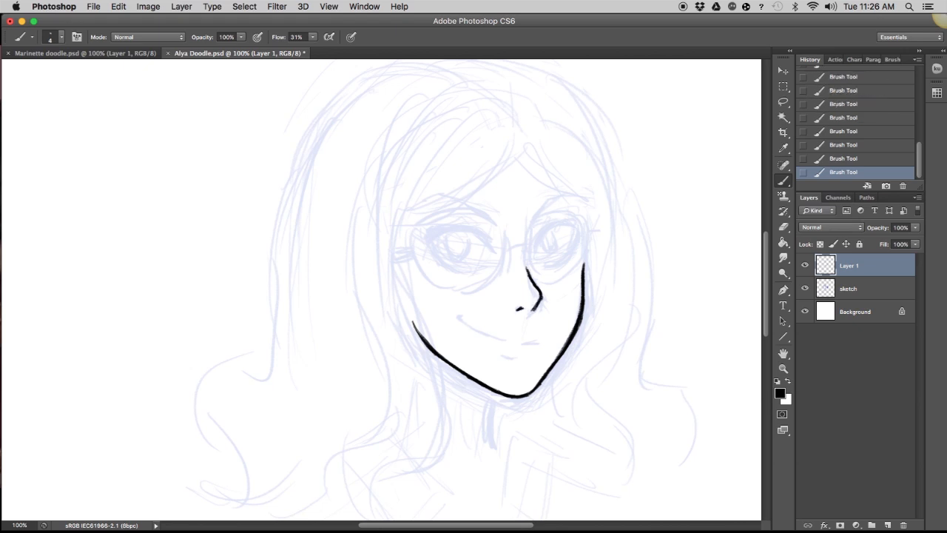
key("super+shift+h")
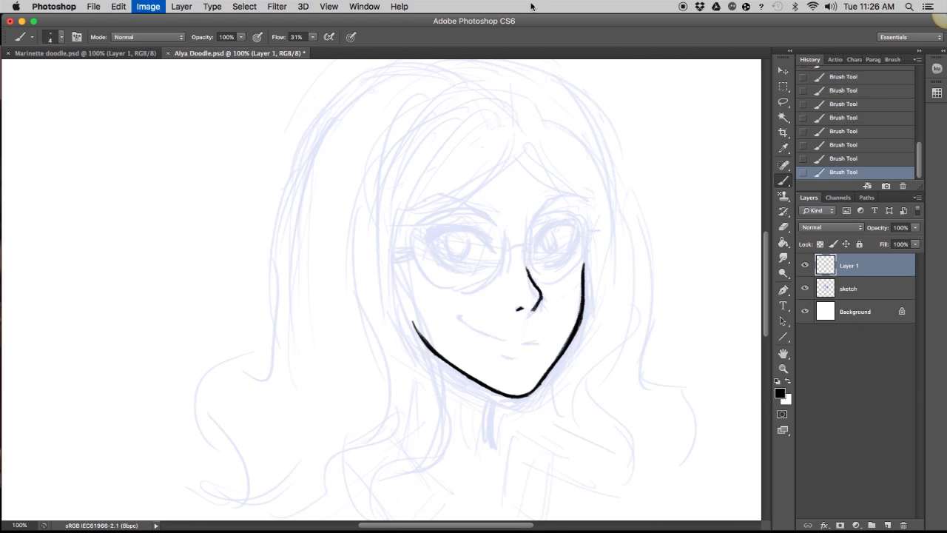
mouse_move(354, 338)
left_mouse_down()
mouse_move(384, 341)
mouse_move(419, 327)
left_mouse_up()
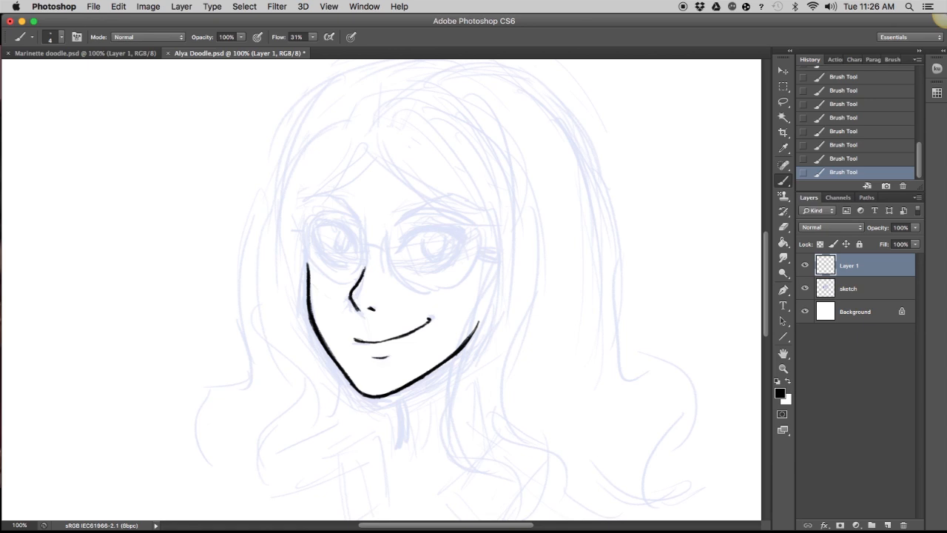
- Ink the outline and iris of the eye nearest the nose's profile side, and erase the stray line edges
mouse_move(324, 227)
left_mouse_down()
mouse_move(355, 246)
mouse_move(327, 263)
left_mouse_up()
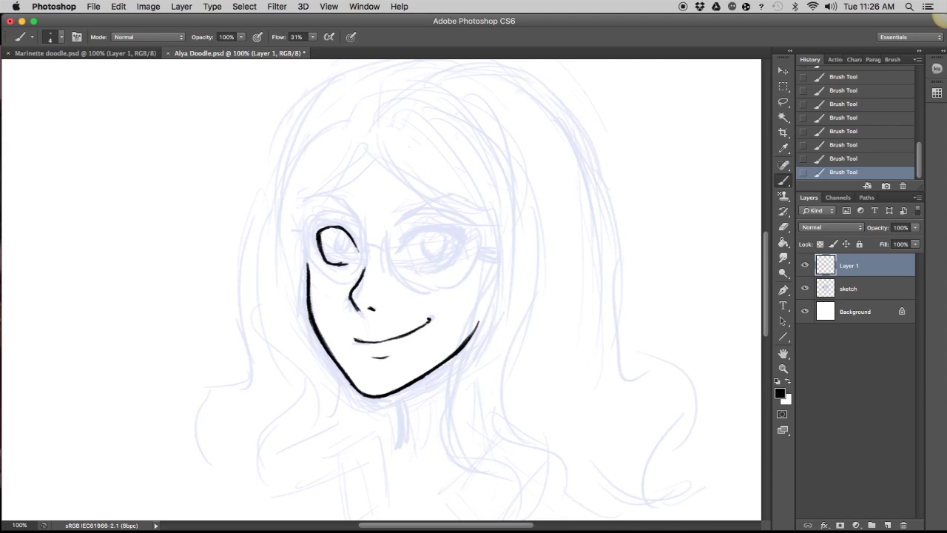
mouse_move(340, 231)
left_mouse_down()
mouse_move(351, 256)
mouse_move(341, 259)
left_mouse_up()
left_click_drag(338, 232, 342, 268)
key("e")
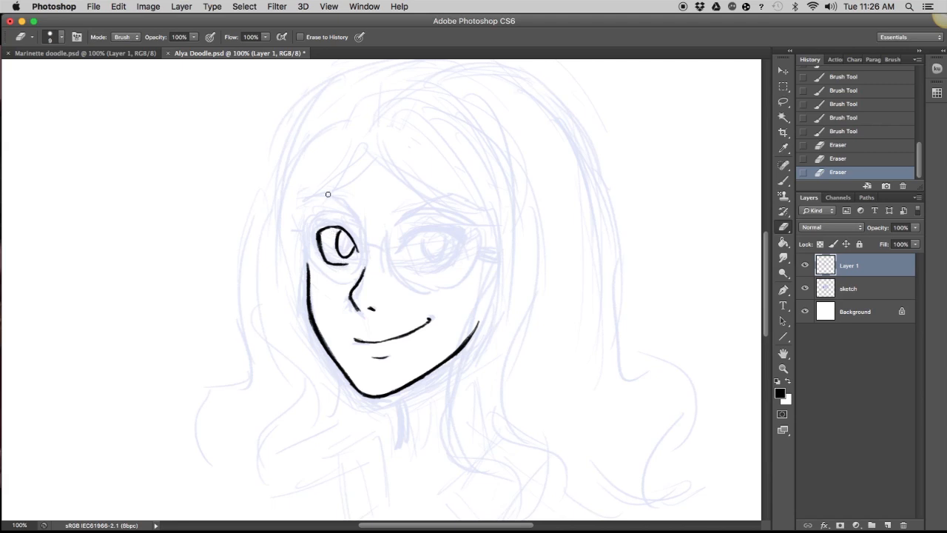
- Ink the almond-shaped outline of the larger eye with the brush and refine its lower lid with the eraser
key("b")
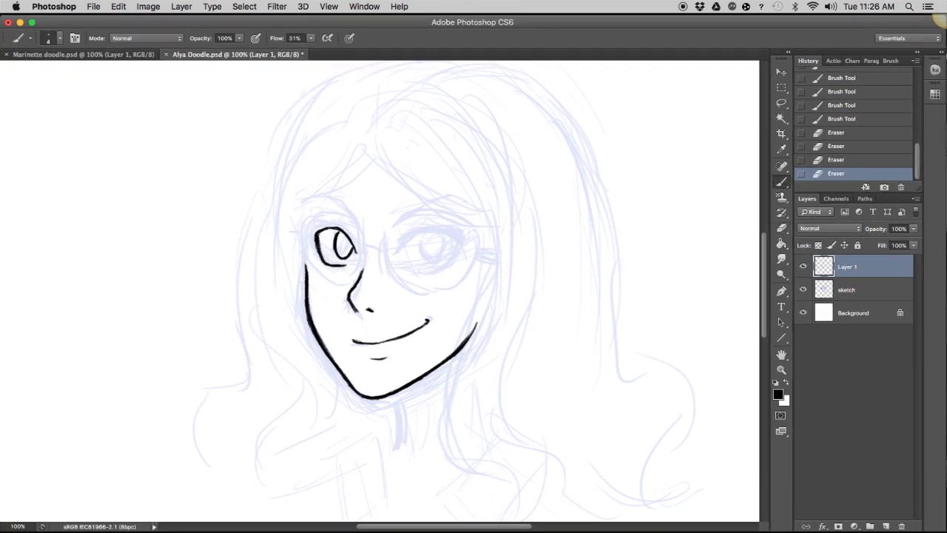
mouse_move(398, 251)
left_mouse_down()
mouse_move(433, 231)
mouse_move(455, 246)
mouse_move(443, 261)
left_mouse_up()
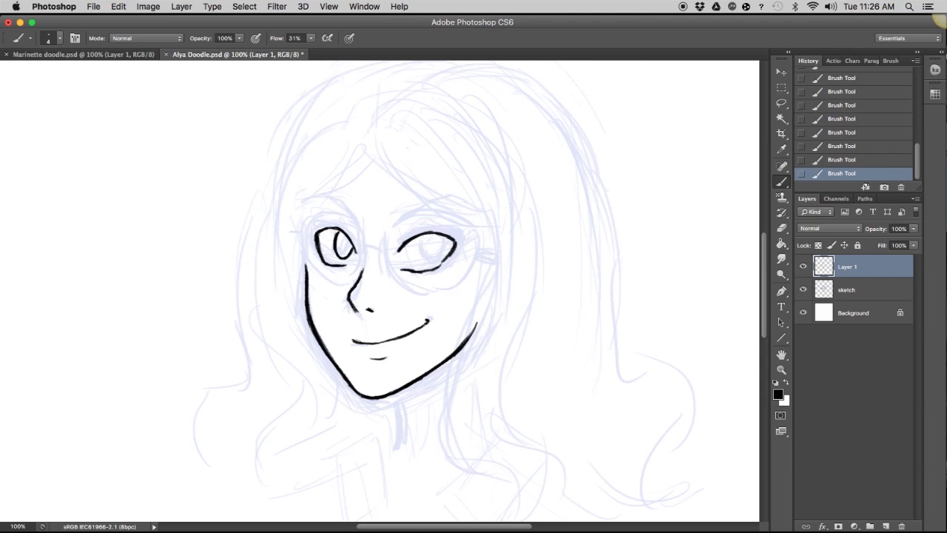
left_click_drag(456, 247, 427, 267)
key("e")
left_click_drag(425, 267, 438, 263)
mouse_move(434, 265)
left_mouse_down()
mouse_move(448, 247)
mouse_move(426, 269)
left_mouse_up()
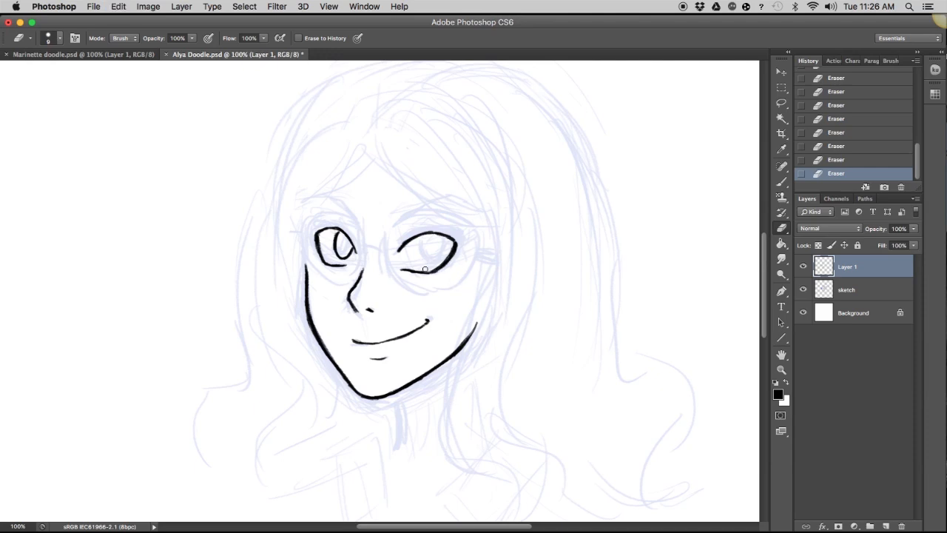
- Ink the larger eye's iris, and add pupils and upper eyelid creases to both eyes
key("b")
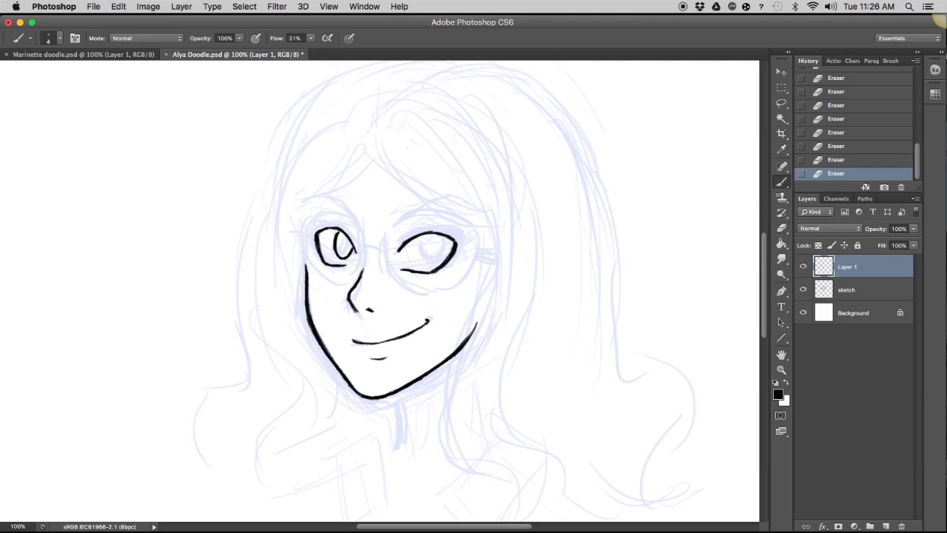
left_click_drag(422, 235, 423, 262)
mouse_move(423, 235)
left_mouse_down()
mouse_move(441, 233)
mouse_move(447, 251)
left_mouse_up()
left_click_drag(445, 248, 439, 260)
mouse_move(424, 262)
left_mouse_down()
mouse_move(441, 260)
mouse_move(434, 252)
left_mouse_up()
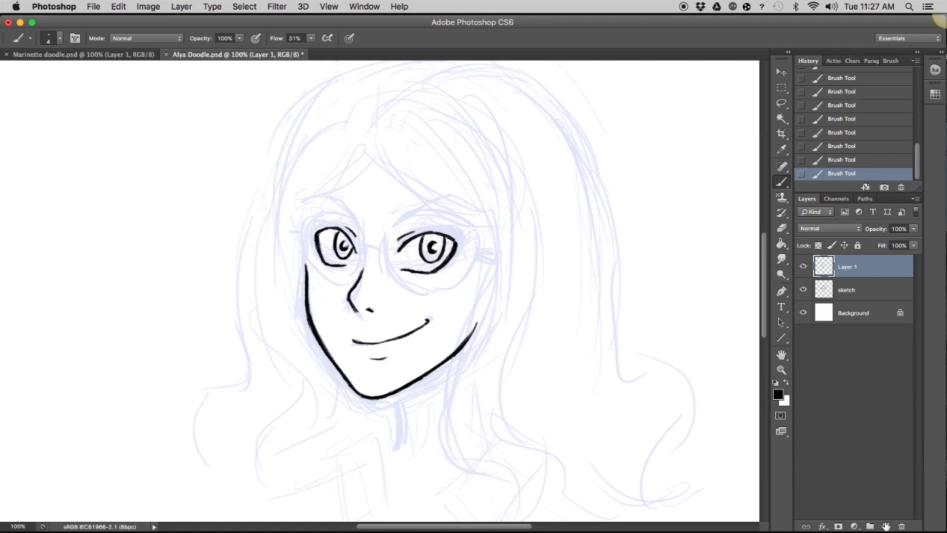
- Add a new layer above the inked face, rename Layer 1 as face and the new layer as glasses
left_click(886, 526)
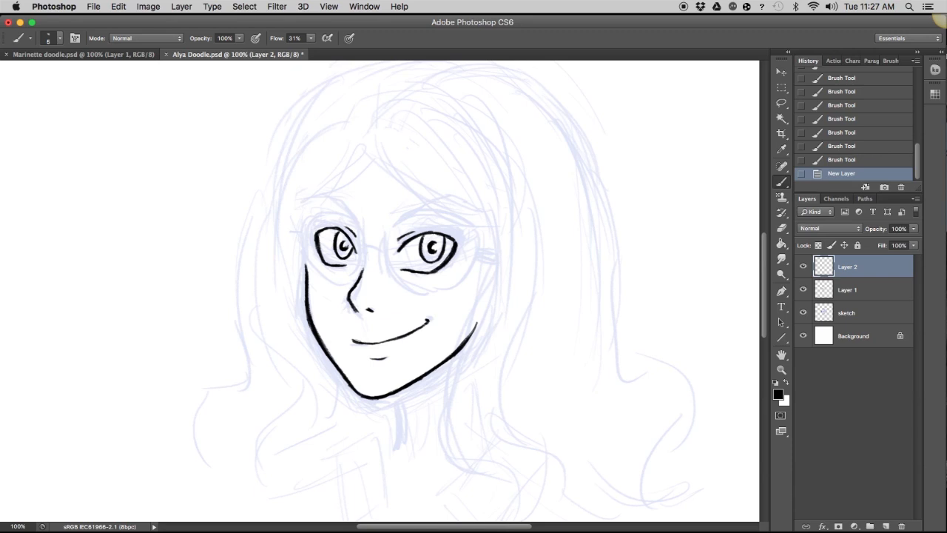
double_click(847, 289)
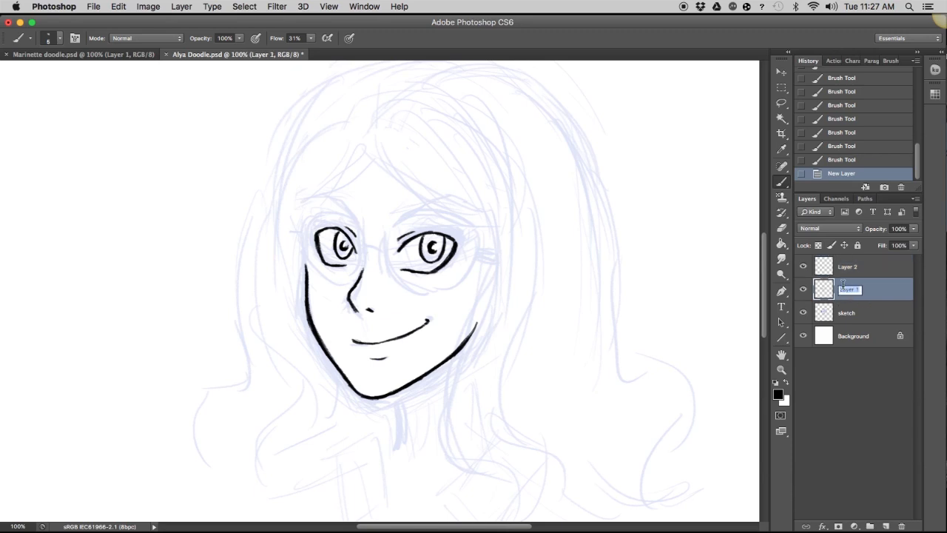
type("lace")
key("Return")
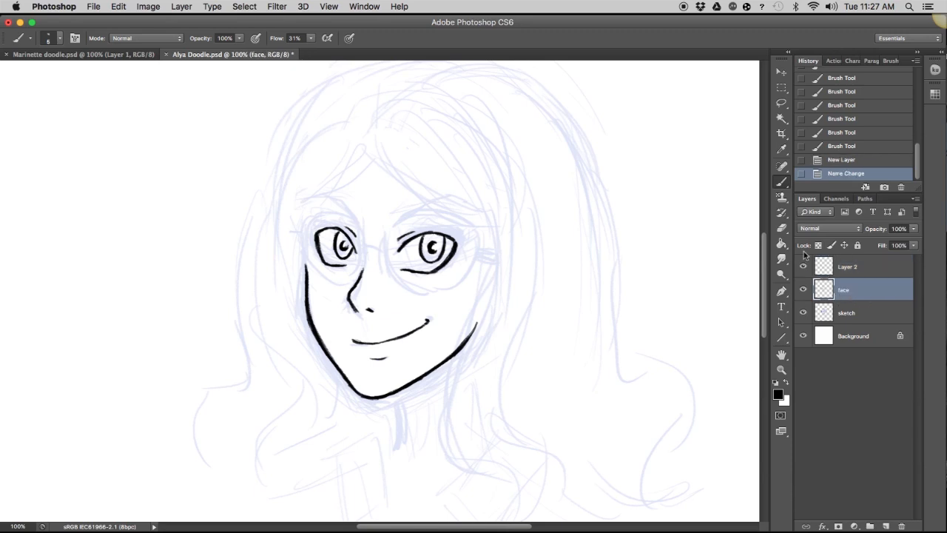
double_click(849, 266)
type("gi")
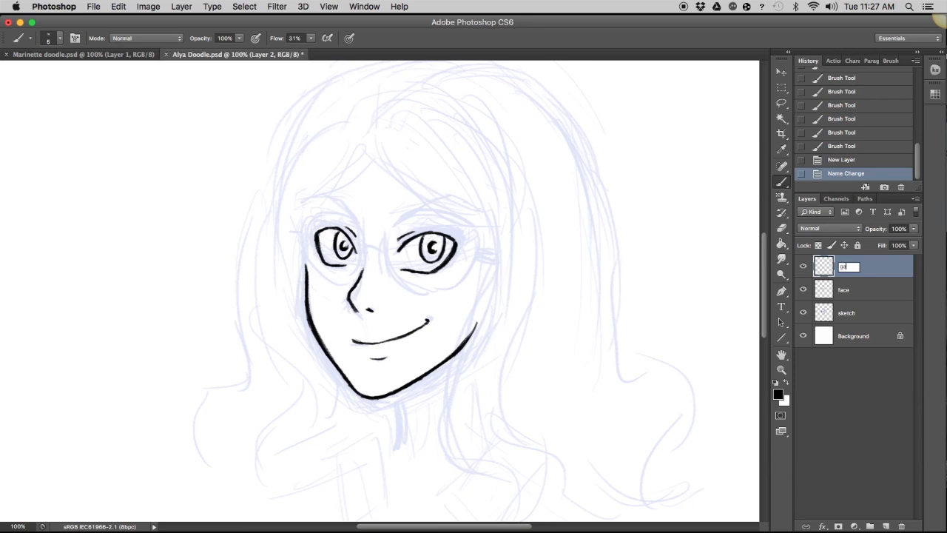
type("asses")
key("Return")
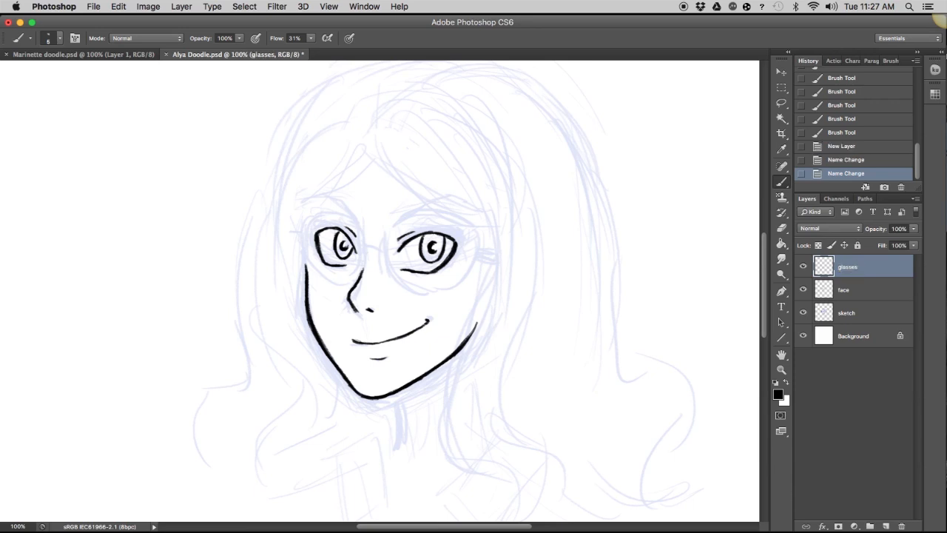
- Flip the canvas horizontally and move the glasses and face layers into a new layer group
key("super+shift+h")
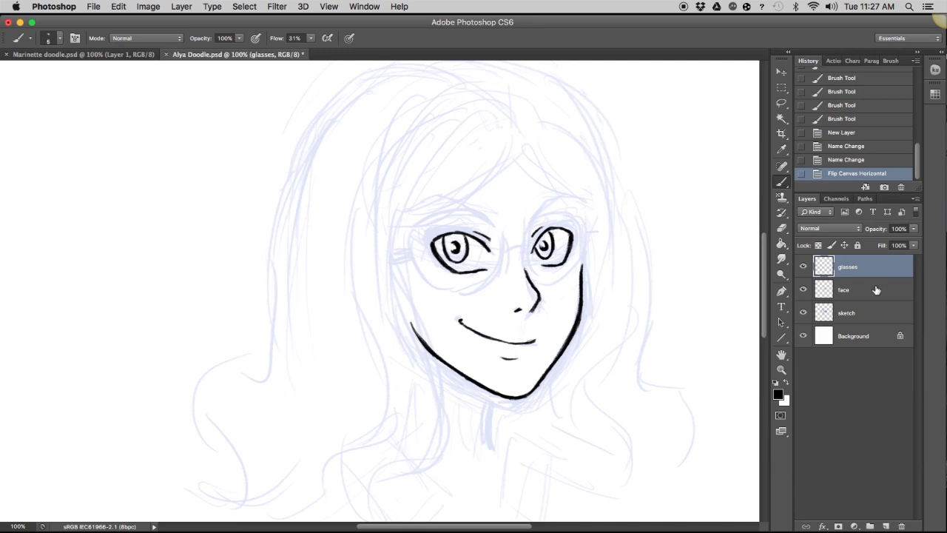
left_click(871, 526)
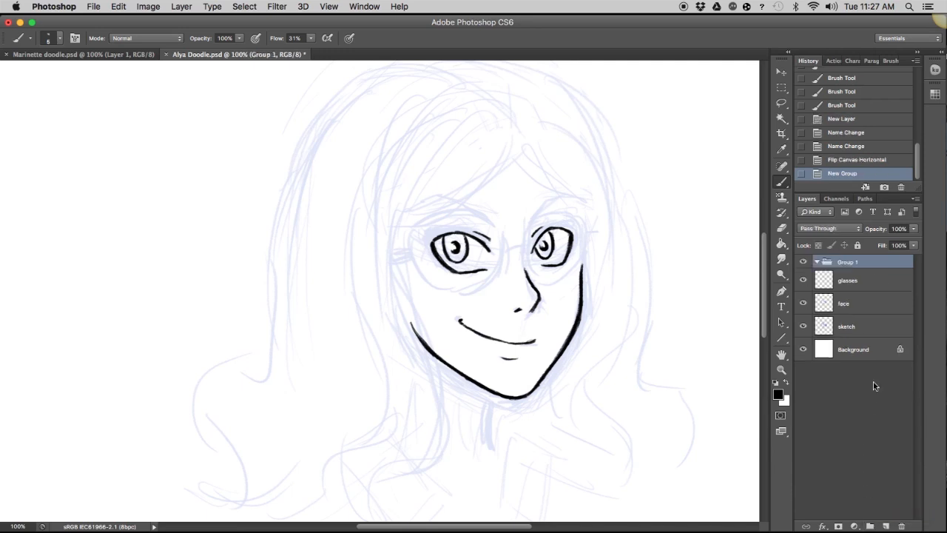
left_click(851, 289)
left_click(853, 306, "shift")
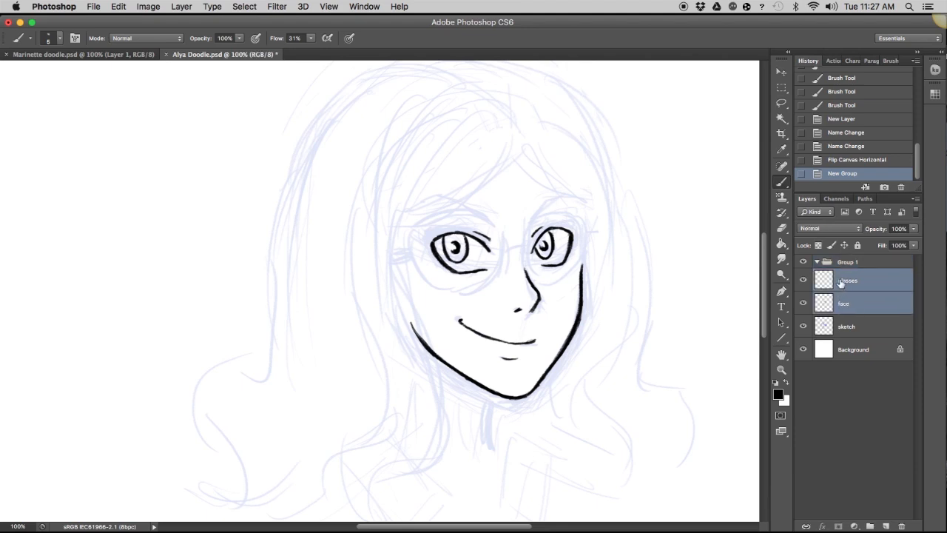
left_click_drag(841, 282, 847, 263)
left_click(817, 263)
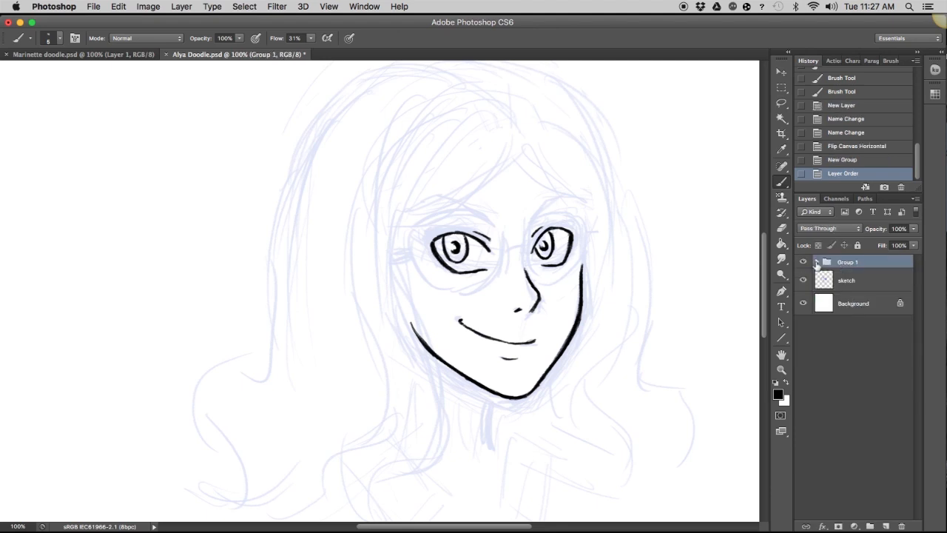
left_click(817, 264)
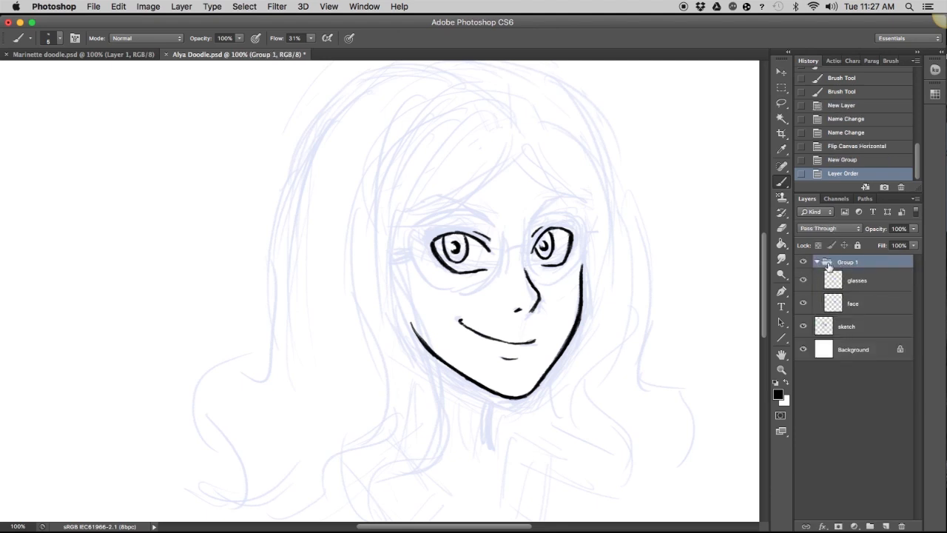
- Rename the new layer group as lineart
double_click(845, 263)
type("lineart")
key("Return")
- Ink both rounded lens frames and the bridge on the glasses layer with the 6 px brush
left_click(880, 284)
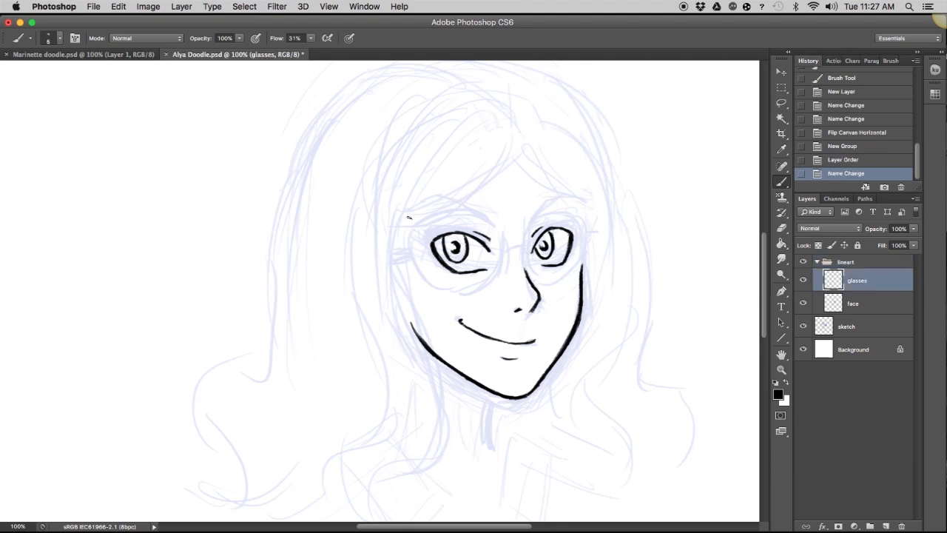
left_click_drag(416, 234, 480, 210)
left_click_drag(459, 212, 499, 222)
mouse_move(426, 225)
left_mouse_down()
mouse_move(421, 258)
mouse_move(447, 291)
left_mouse_up()
mouse_move(433, 293)
left_mouse_down()
mouse_move(475, 289)
mouse_move(508, 226)
mouse_move(577, 217)
left_mouse_up()
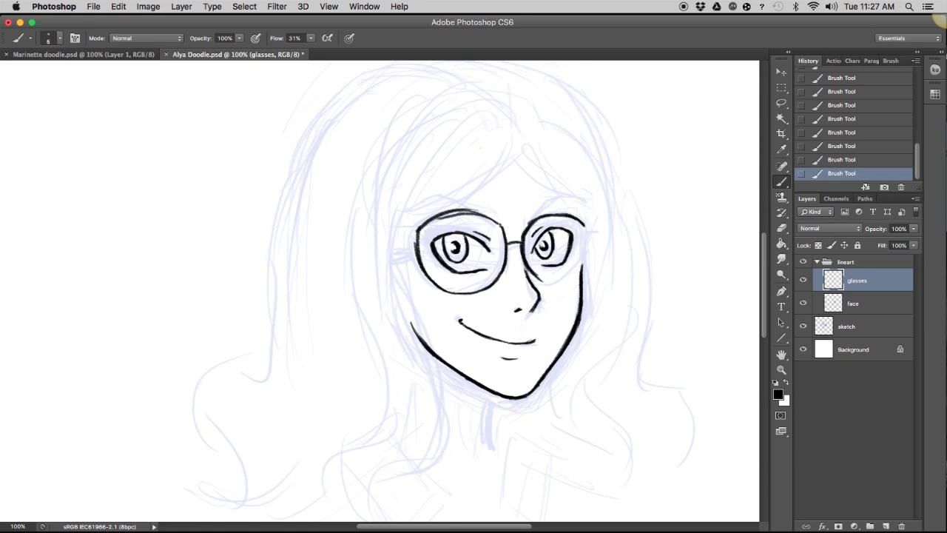
mouse_move(566, 280)
left_mouse_down()
mouse_move(587, 248)
mouse_move(584, 230)
left_mouse_up()
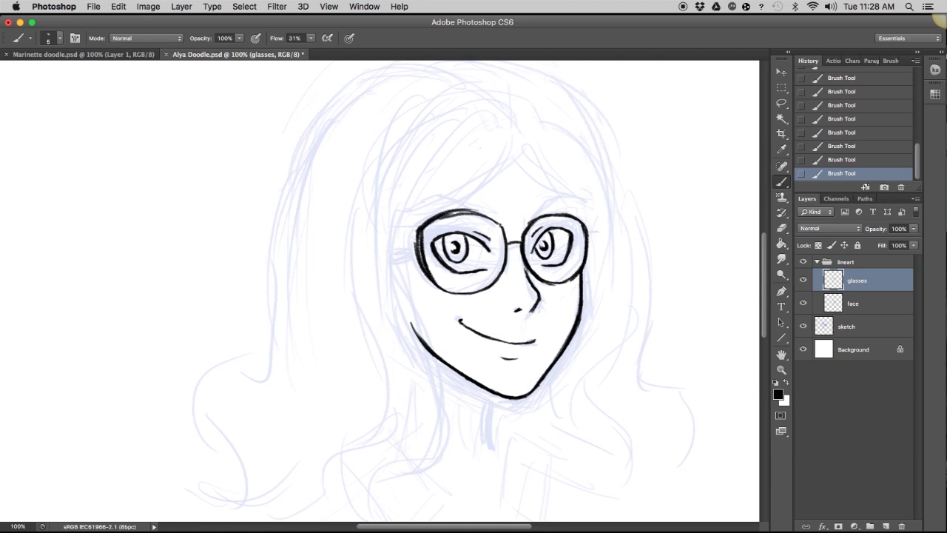
- Erase the doubled outer edge of the larger lens frame and the stray marks around the smaller lens and bridge
key("e")
mouse_move(416, 231)
left_mouse_down()
mouse_move(417, 266)
mouse_move(419, 231)
mouse_move(432, 290)
left_mouse_up()
mouse_move(457, 207)
left_mouse_down()
mouse_move(420, 223)
mouse_move(446, 211)
left_mouse_up()
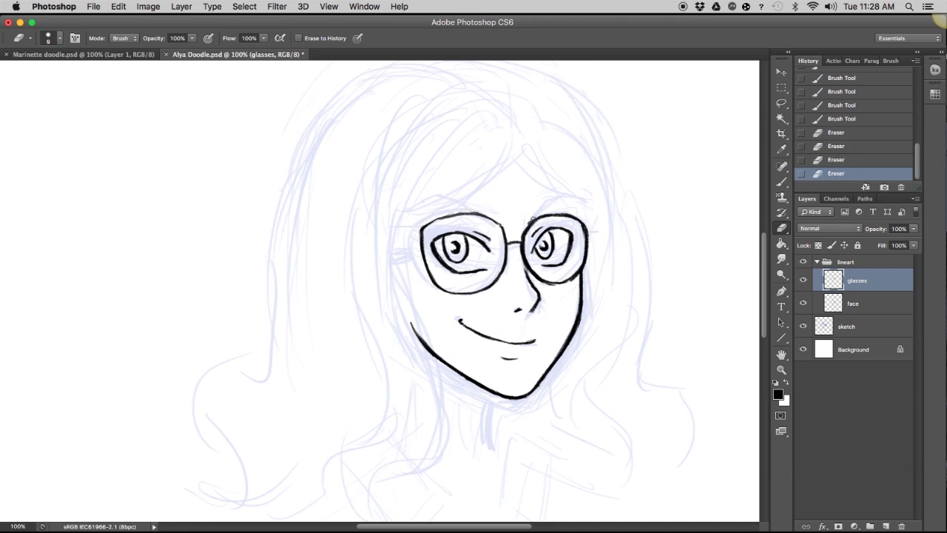
left_click_drag(533, 219, 530, 220)
left_click_drag(559, 289, 549, 286)
mouse_move(518, 247)
left_mouse_down()
mouse_move(527, 271)
mouse_move(523, 246)
left_mouse_up()
- Redraw the bridge of the glasses and the inner edge of the smaller lens frame with the brush
key("b")
left_click_drag(524, 238, 525, 251)
mouse_move(524, 241)
left_mouse_down()
mouse_move(526, 256)
mouse_move(521, 242)
left_mouse_up()
left_click_drag(508, 243, 521, 241)
- Flip the canvas back horizontally and thicken the sides, lower rim and upper rim of the larger lens frame
key("super+shift+h")
mouse_move(388, 225)
left_mouse_down()
mouse_move(383, 246)
mouse_move(401, 288)
left_mouse_up()
mouse_move(400, 286)
left_mouse_down()
mouse_move(423, 293)
mouse_move(450, 283)
mouse_move(439, 293)
left_mouse_up()
left_click_drag(462, 254, 448, 286)
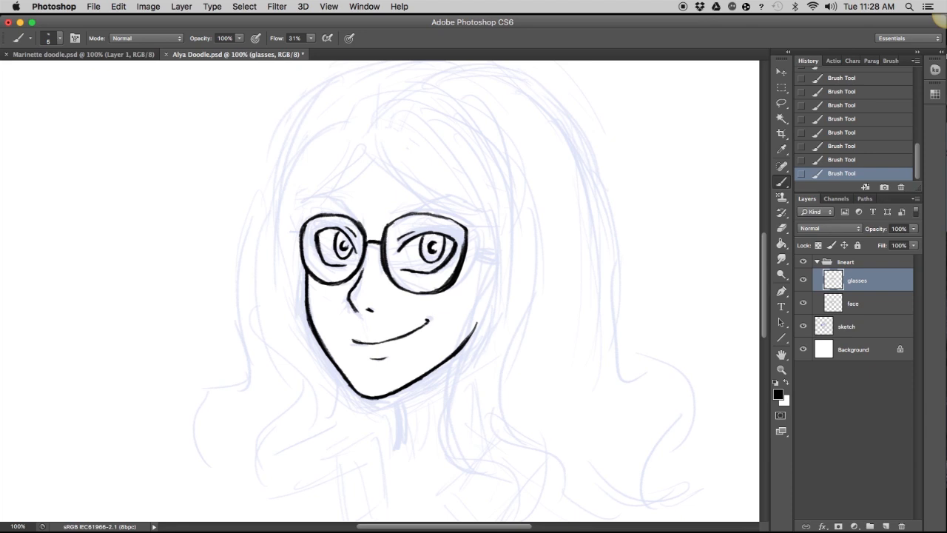
left_click_drag(396, 216, 458, 229)
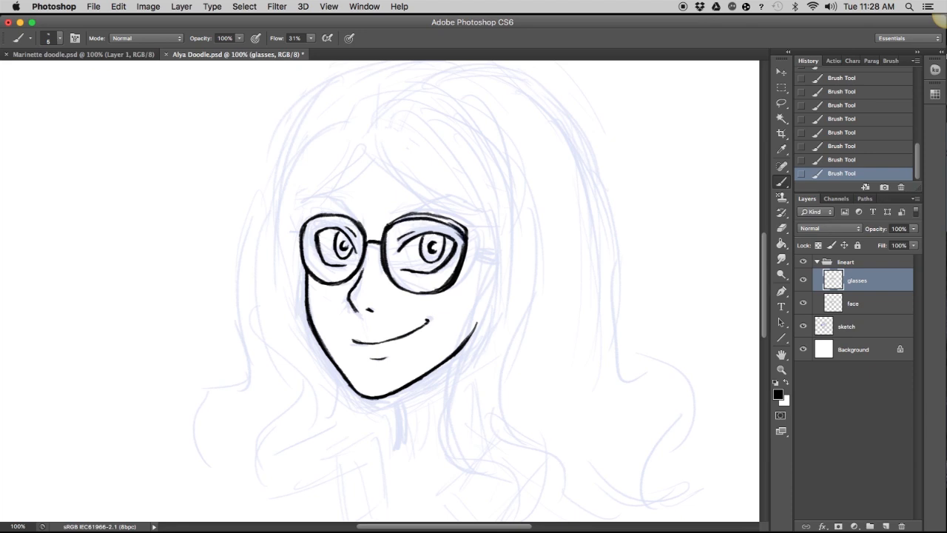
- Erase the excess line along the larger lens's upper rim and outer corner
key("e")
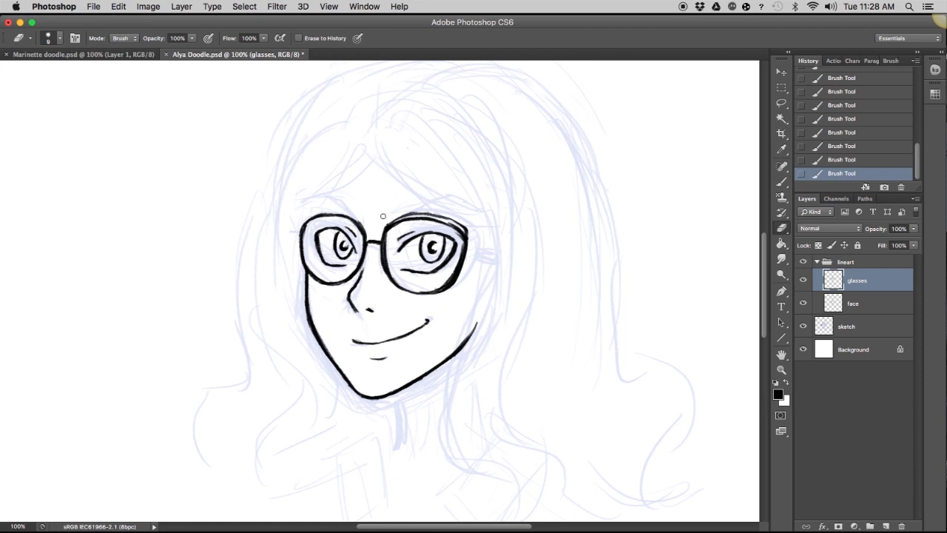
mouse_move(395, 219)
left_mouse_down()
mouse_move(453, 221)
mouse_move(466, 232)
mouse_move(450, 221)
mouse_move(465, 252)
left_mouse_up()
left_click_drag(453, 223, 460, 234)
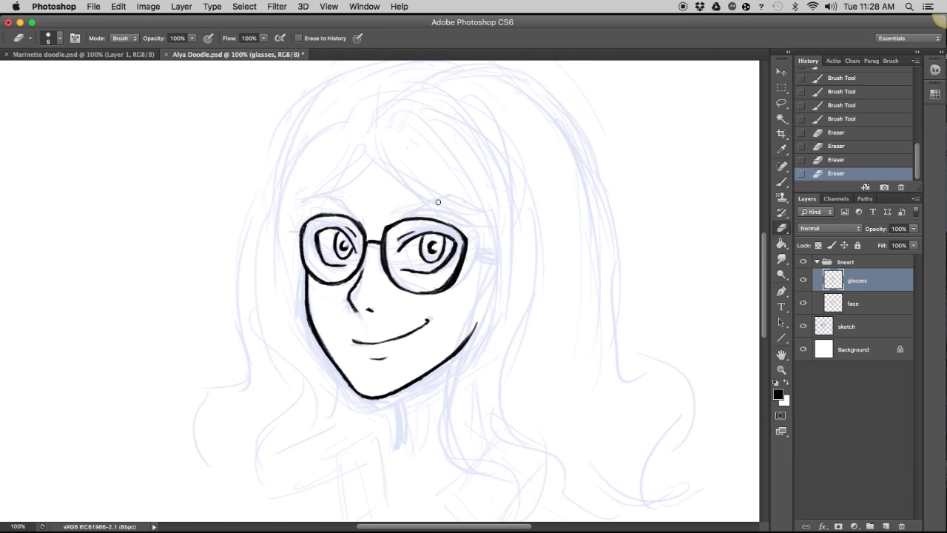
- Add a new layer named "hair" above the glasses layer in the lineart group
left_click(886, 526)
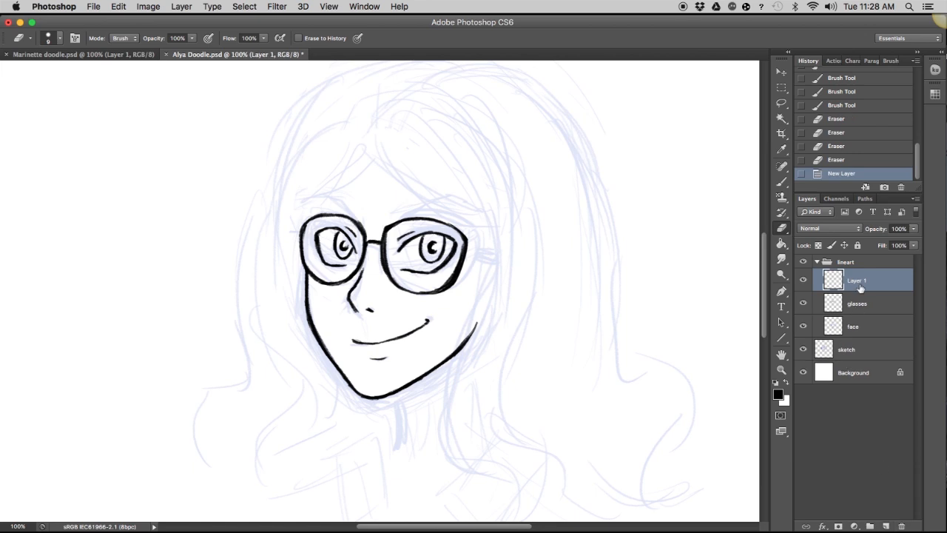
double_click(856, 281)
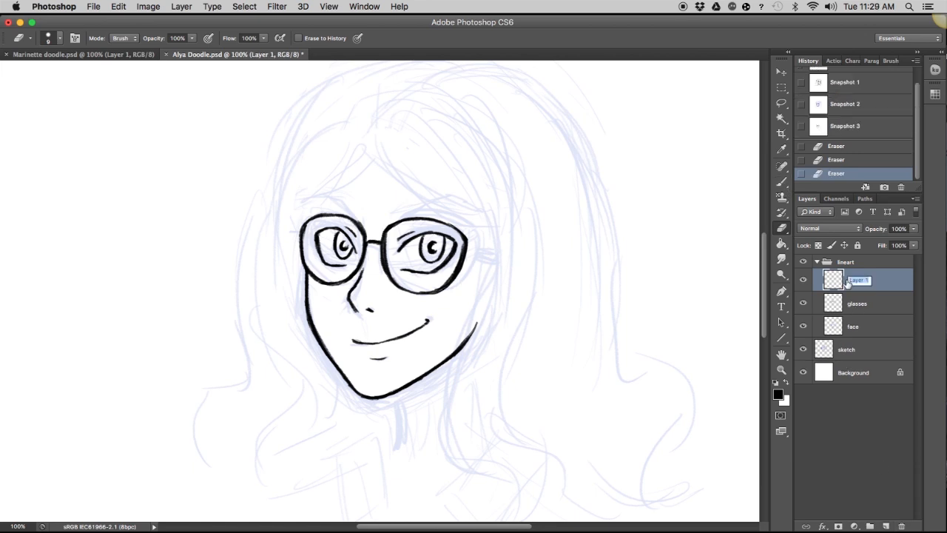
type("hair")
key("Return")
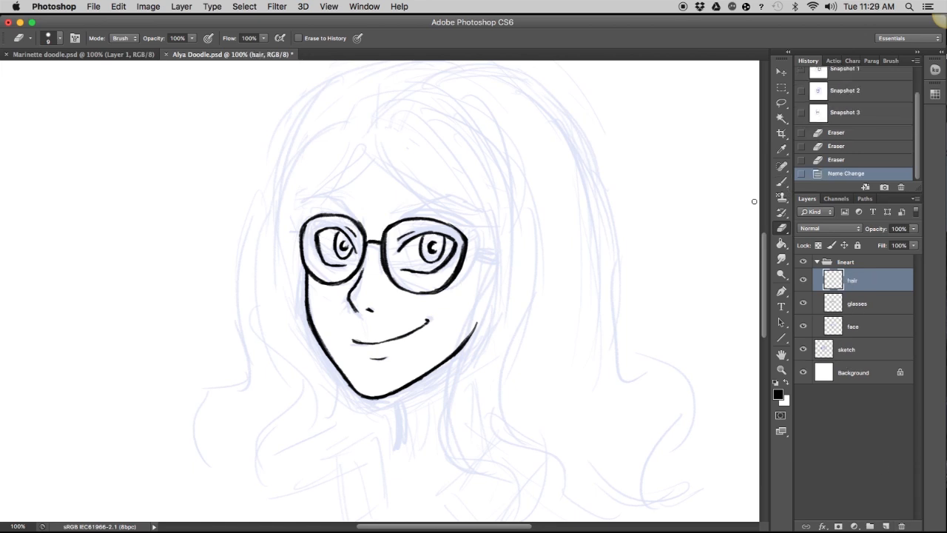
- Ink the forehead hairline, the crown and the side strands beside the larger lens with the brush, ending in a curl below the shoulder
left_click(782, 182)
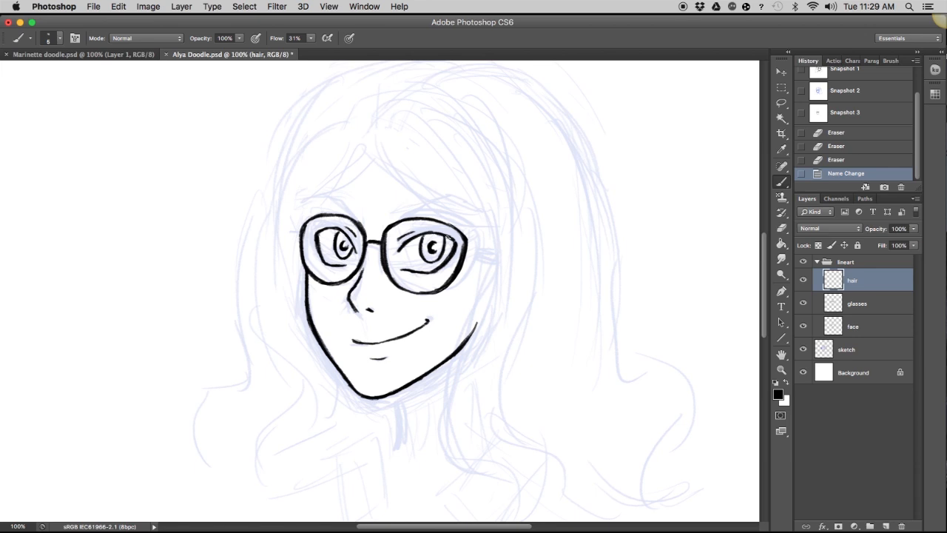
mouse_move(299, 216)
left_mouse_down()
mouse_move(376, 168)
mouse_move(502, 240)
left_mouse_up()
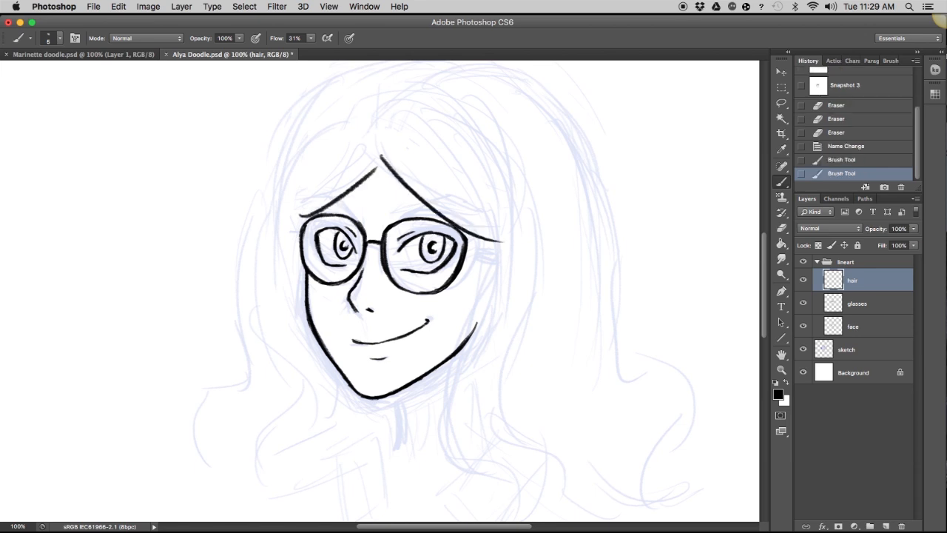
left_click_drag(389, 109, 512, 211)
mouse_move(473, 148)
left_mouse_down()
mouse_move(505, 271)
mouse_move(481, 345)
left_mouse_up()
left_click_drag(508, 216, 494, 303)
mouse_move(472, 145)
left_mouse_down()
mouse_move(450, 385)
mouse_move(522, 510)
left_mouse_up()
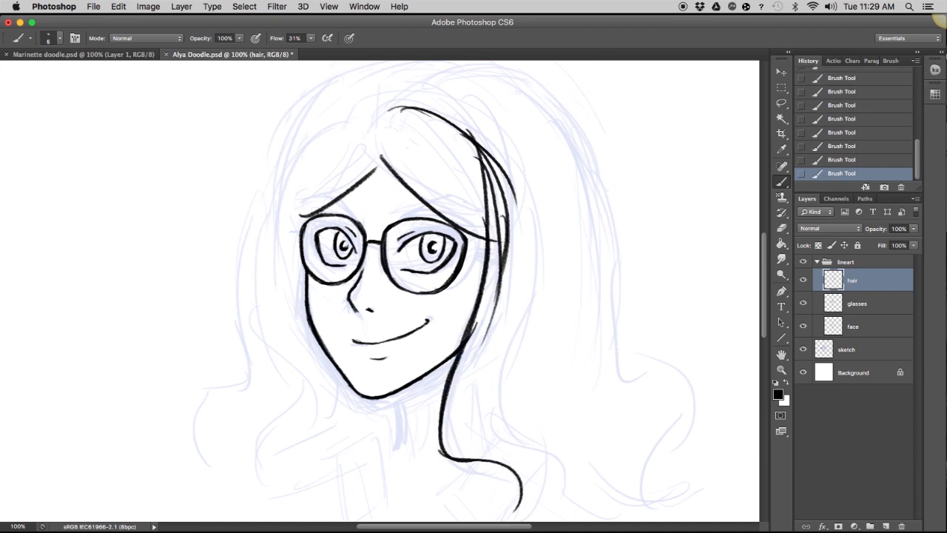
- Flip the canvas horizontally and ink the hair parting and the crown's curve on the smaller lens's side
key("super+shift+h")
mouse_move(481, 107)
left_mouse_down()
mouse_move(513, 153)
mouse_move(531, 114)
left_mouse_up()
left_click_drag(524, 113, 576, 151)
left_click_drag(535, 116, 590, 204)
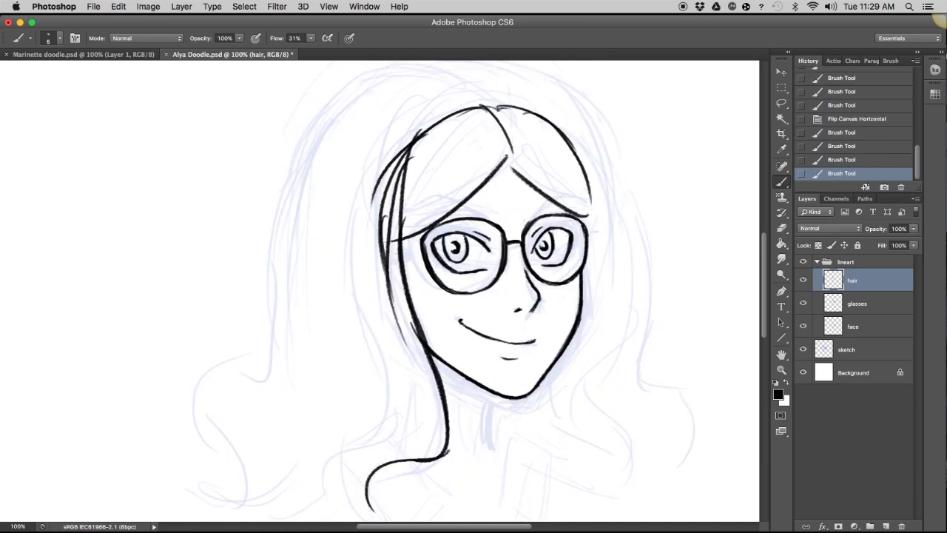
- Ink the long inner and outer hair strands beside the smaller lens, flowing past the chin into curled ends
left_click_drag(574, 152, 594, 306)
left_click_drag(547, 119, 618, 209)
left_click_drag(582, 148, 589, 371)
left_click_drag(613, 211, 625, 497)
left_click_drag(557, 363, 598, 503)
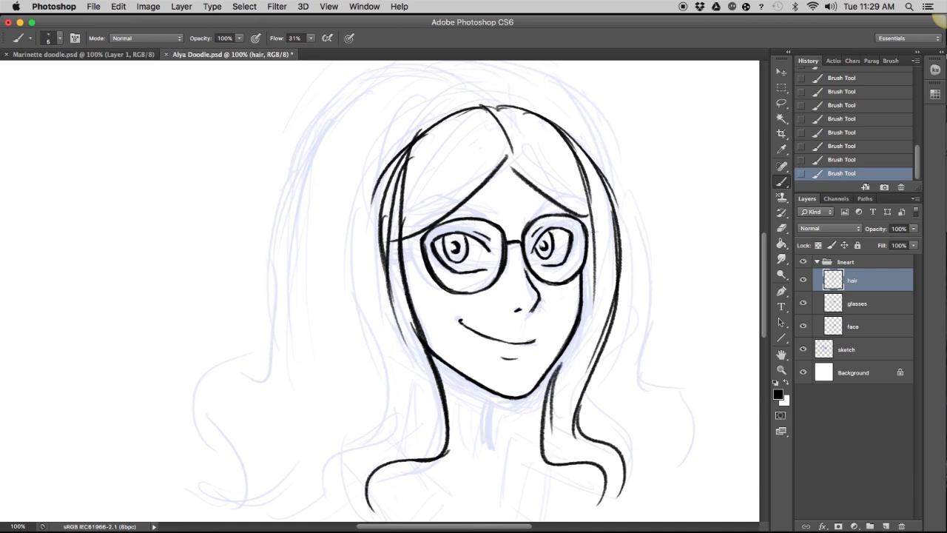
- Flip the canvas back horizontally and ink the neck and both shirt collar flaps on the face layer
key("super+shift+h")
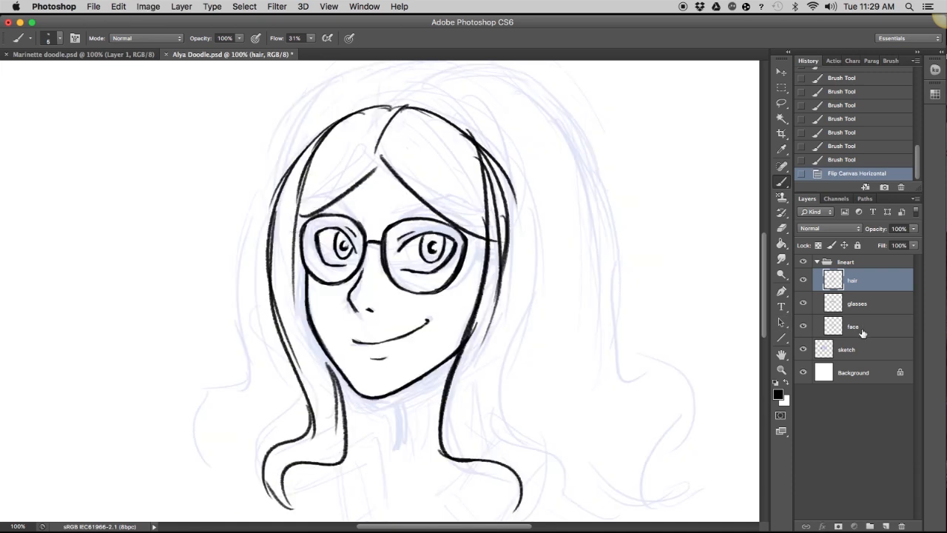
left_click(851, 326)
left_click_drag(390, 397, 382, 496)
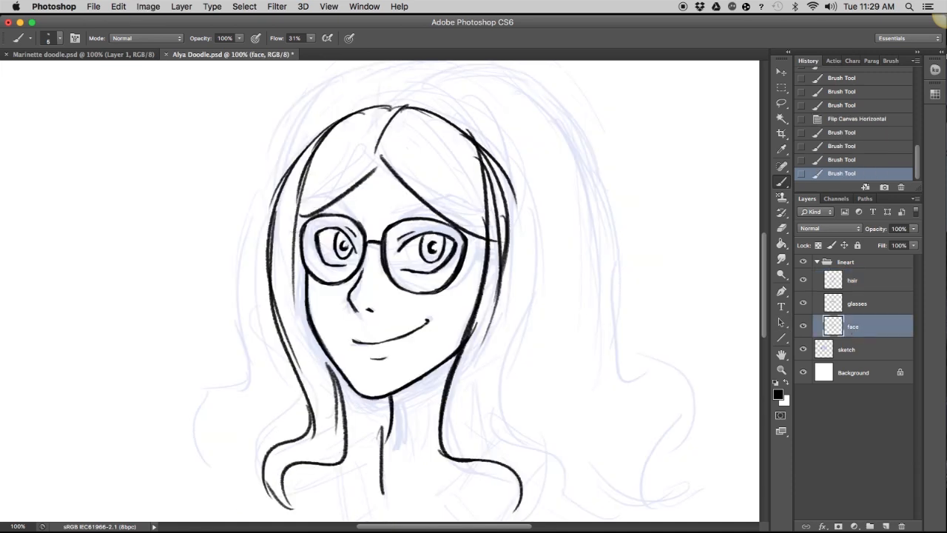
mouse_move(380, 419)
left_mouse_down()
mouse_move(373, 390)
mouse_move(349, 426)
mouse_move(360, 467)
mouse_move(394, 441)
left_mouse_up()
scroll(384, 296, "down", 3)
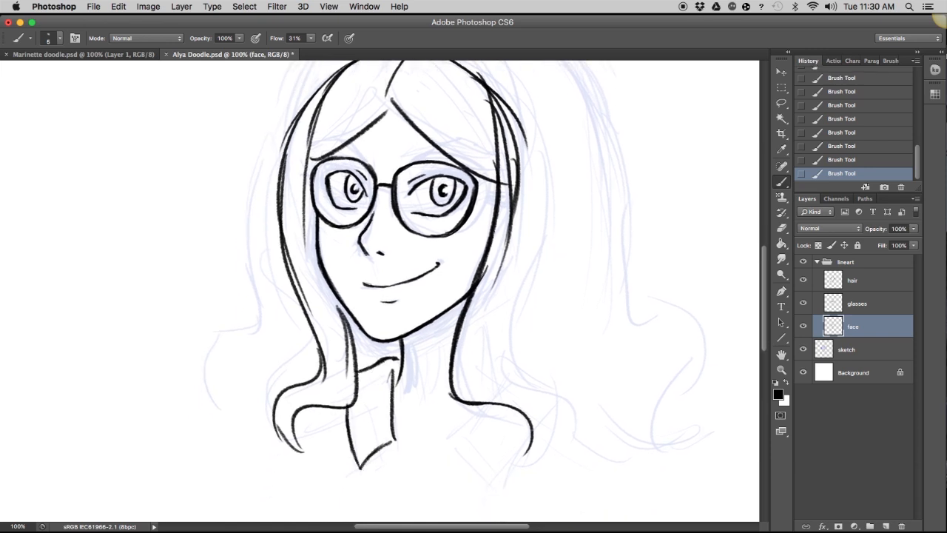
mouse_move(459, 405)
left_mouse_down()
mouse_move(431, 460)
mouse_move(436, 473)
mouse_move(459, 464)
mouse_move(500, 419)
left_mouse_up()
left_click_drag(617, 338, 604, 390)
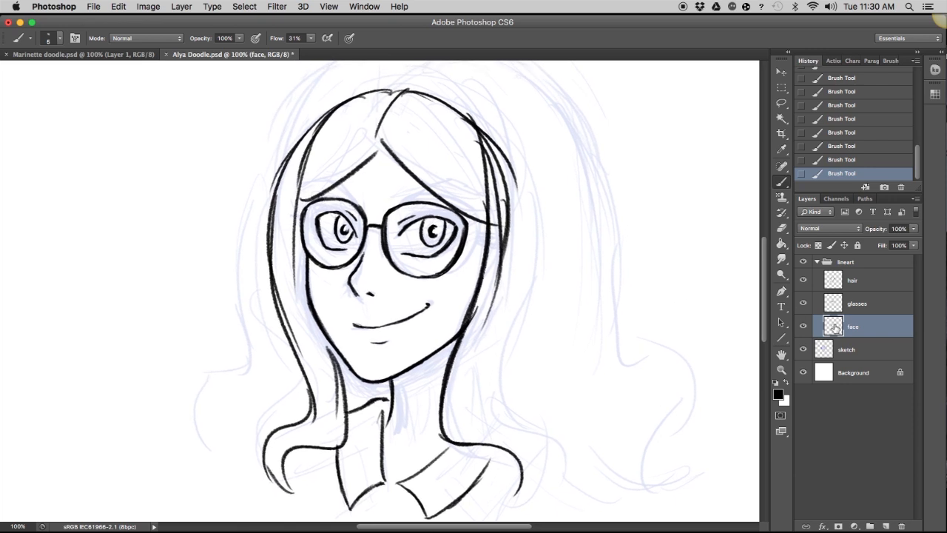
- Erase the overlapping extra strands beside the larger lens on the hair layer, leaving a single side line
key("e")
left_click(852, 281)
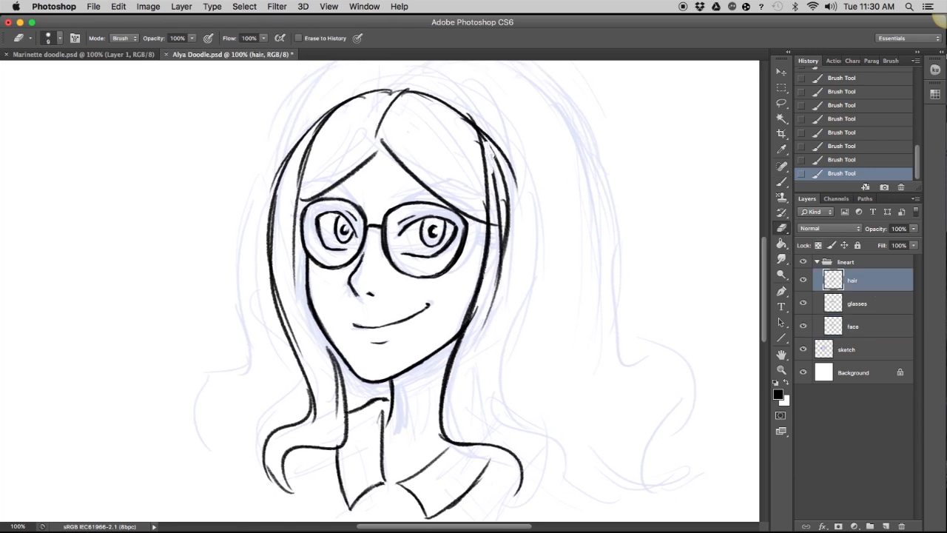
left_click_drag(491, 152, 506, 183)
mouse_move(507, 183)
left_mouse_down()
mouse_move(509, 214)
mouse_move(496, 177)
mouse_move(495, 185)
left_mouse_up()
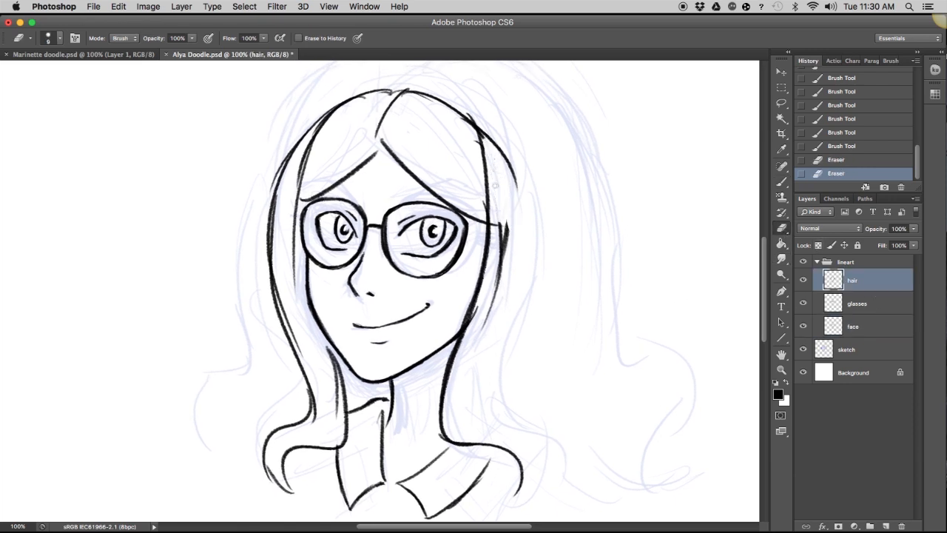
mouse_move(502, 233)
left_mouse_down()
mouse_move(483, 325)
mouse_move(480, 295)
left_mouse_up()
left_click(477, 184)
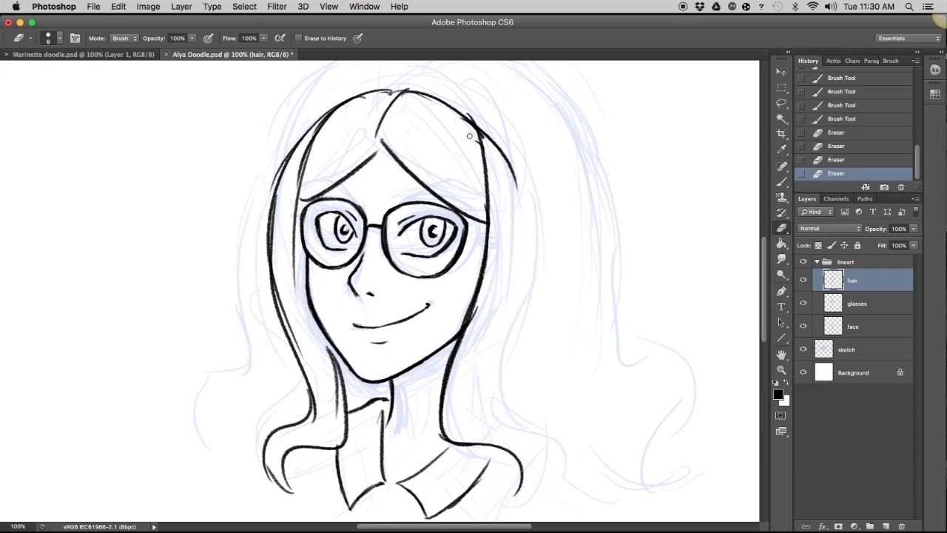
- Erase the stray marks along the crown and outer hair edge and the doubled inner strand below the jaw
left_click(476, 113)
left_click(473, 117)
mouse_move(281, 184)
left_mouse_down()
mouse_move(282, 306)
mouse_move(281, 160)
left_mouse_up()
left_click_drag(334, 365, 334, 400)
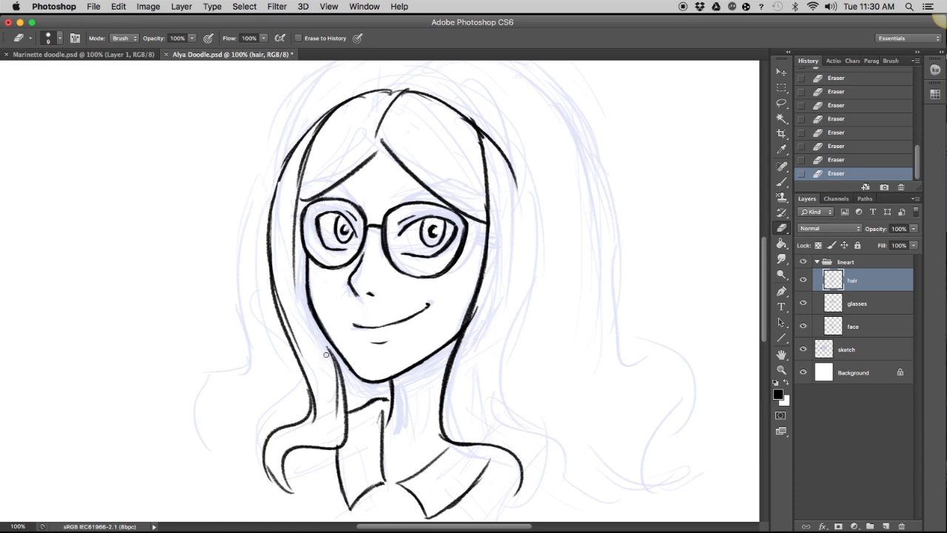
left_click_drag(326, 347, 333, 404)
- Switch back to the brush, check the whole drawing at reduced size and save the document
left_click(781, 181)
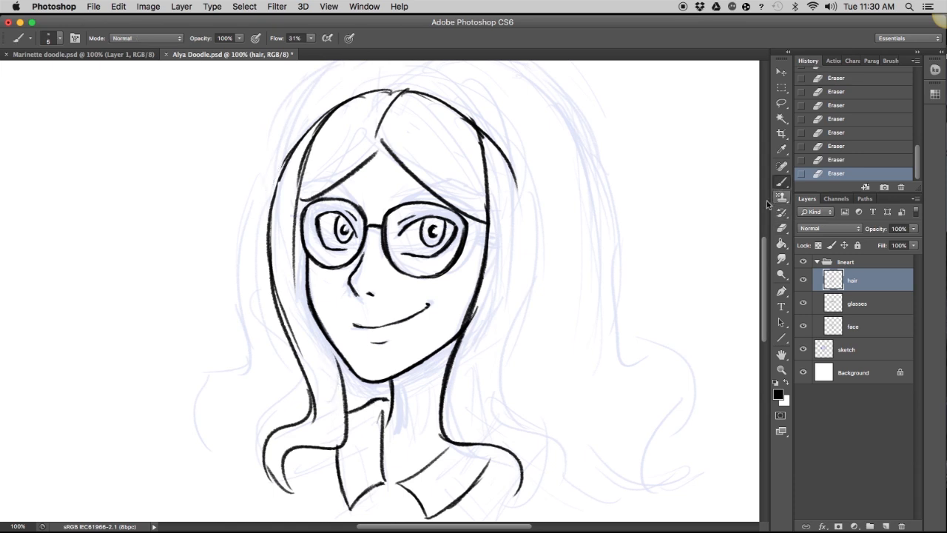
key("super+minus")
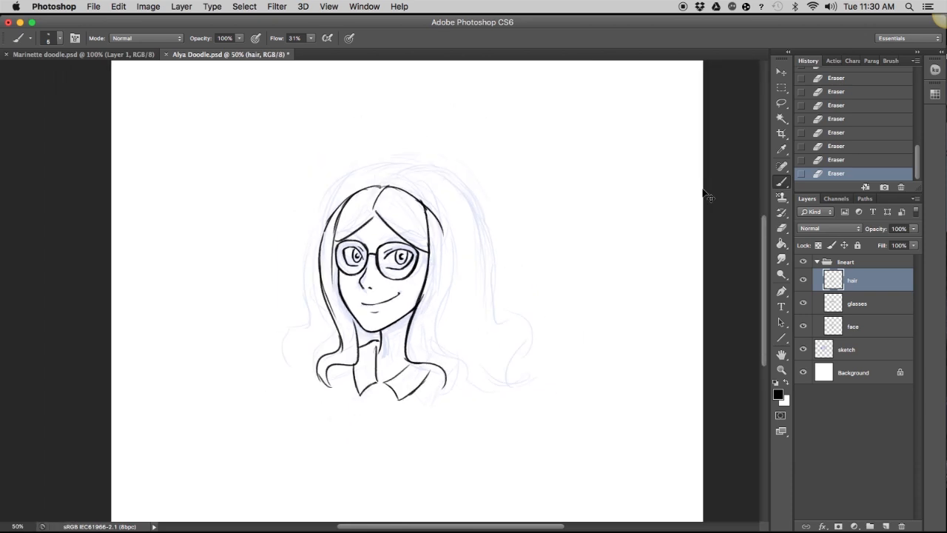
key("super+plus")
key("super+plus")
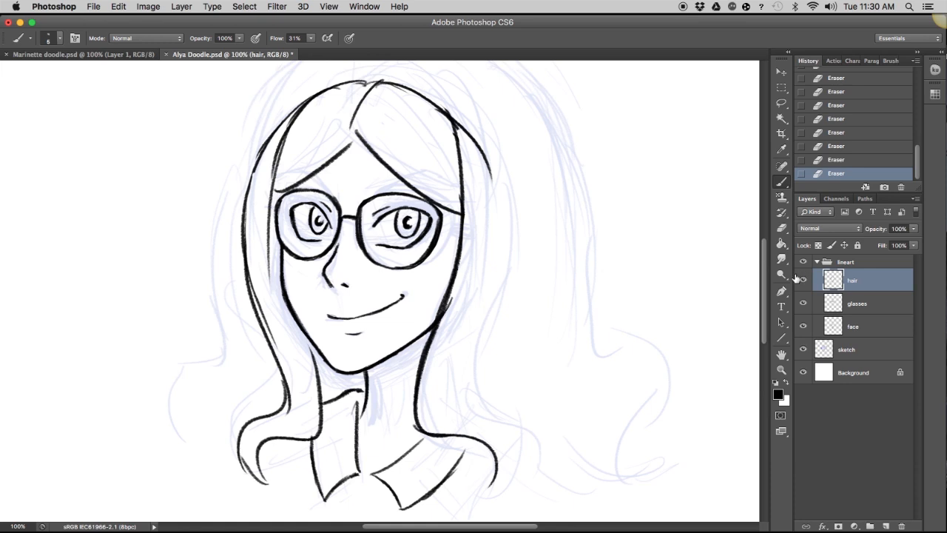
key("super+minus")
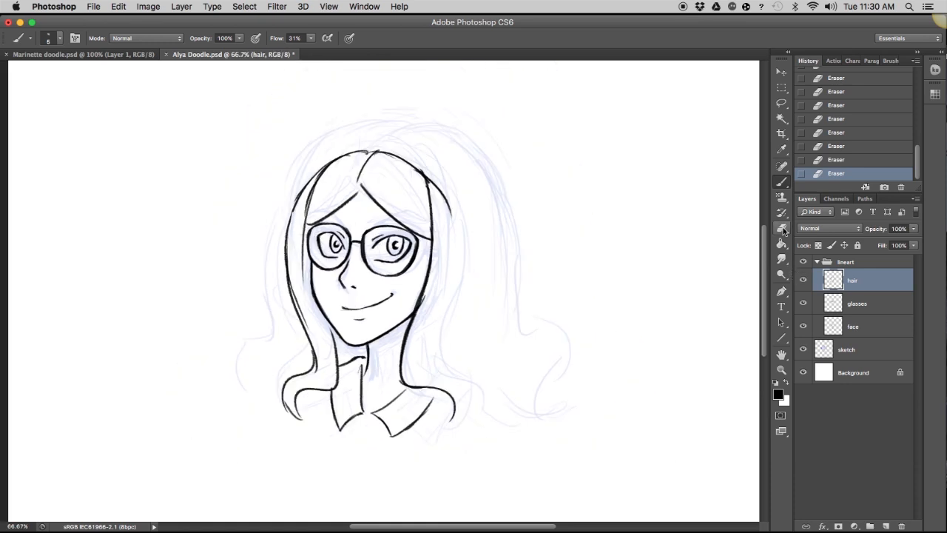
key("super+s")
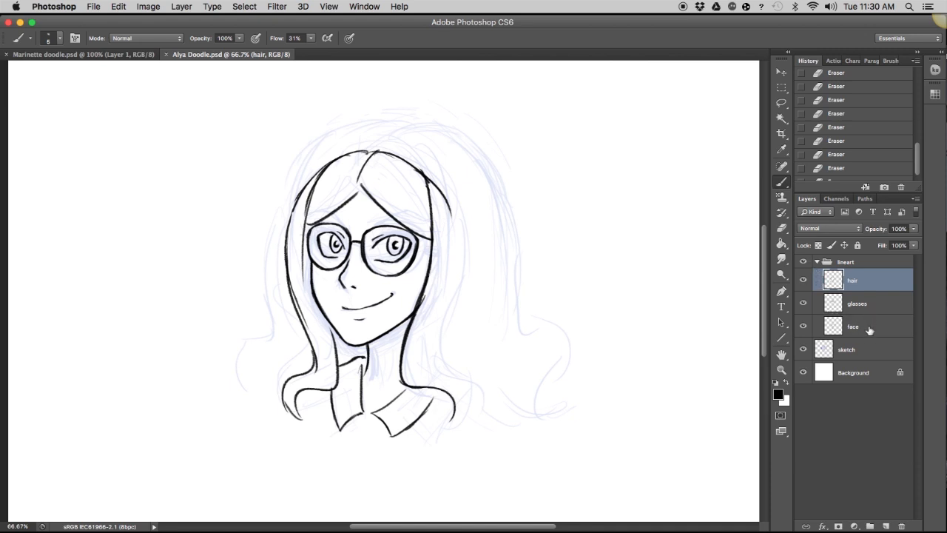
- Hide the hair and glasses layers and lasso the inked face, neck and collar on the face layer
left_click(803, 281)
left_click(804, 304)
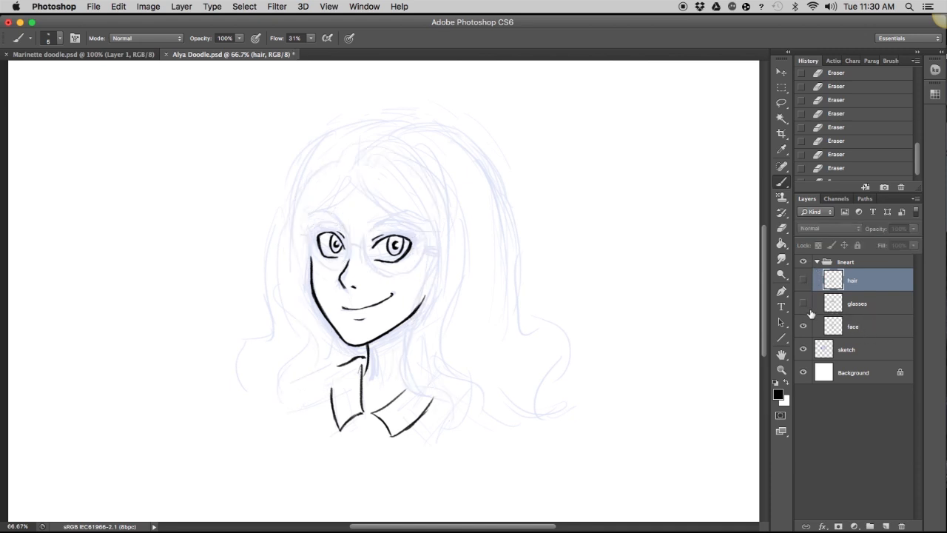
left_click(840, 318)
left_click(781, 103)
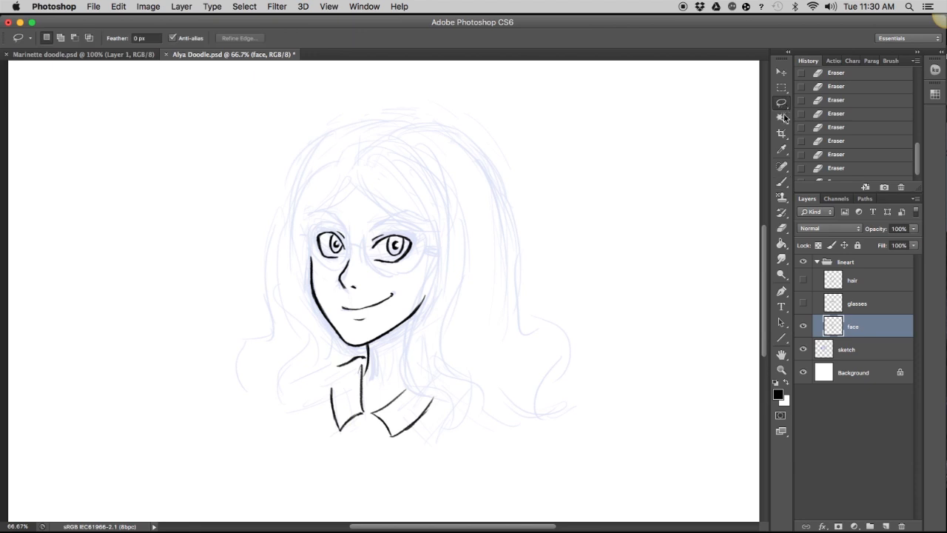
mouse_move(262, 242)
left_mouse_down()
mouse_move(520, 245)
mouse_move(452, 484)
mouse_move(182, 256)
mouse_move(182, 283)
left_mouse_up()
- Try stretching the selected face lines taller to about 113% height with the Scale transform
left_click(118, 6)
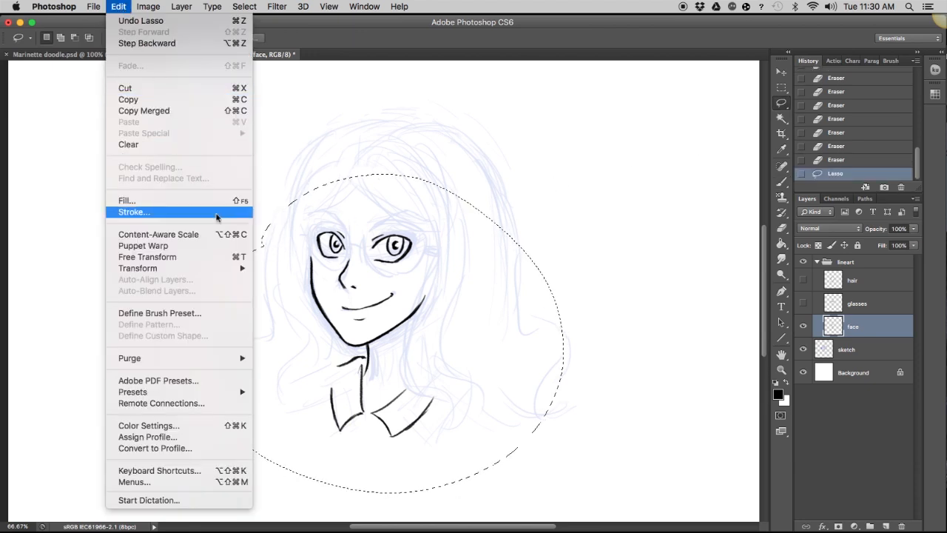
mouse_move(241, 269)
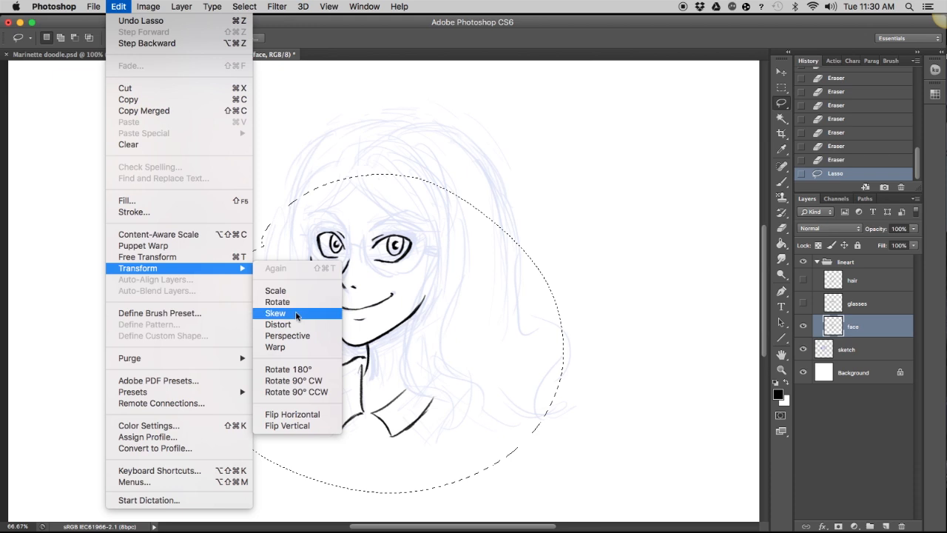
left_click(296, 291)
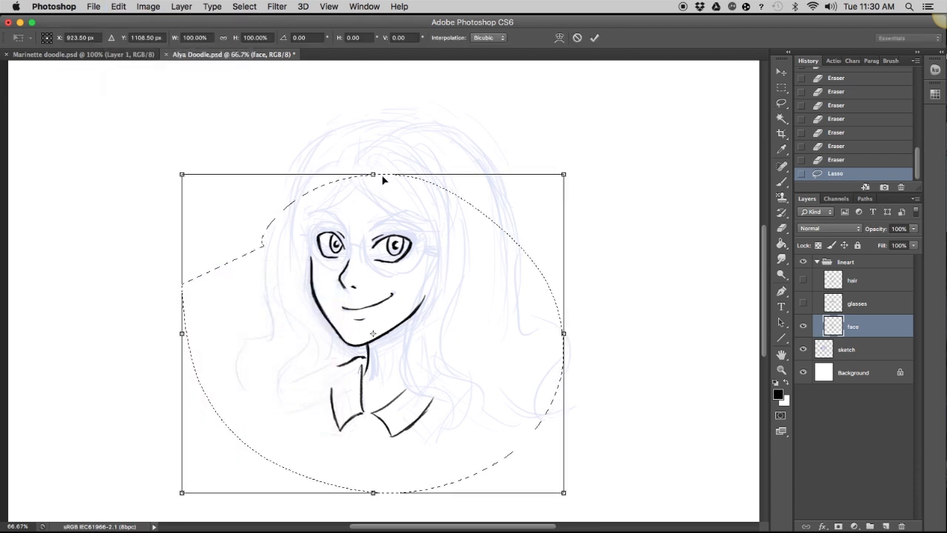
left_click_drag(376, 174, 448, 136)
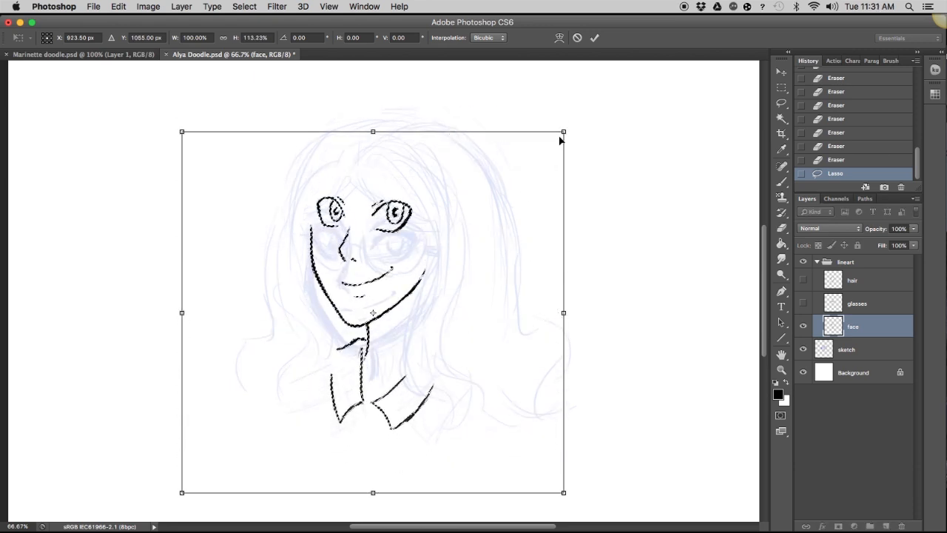
left_click_drag(560, 135, 558, 136)
left_click_drag(453, 210, 424, 229)
key("Escape")
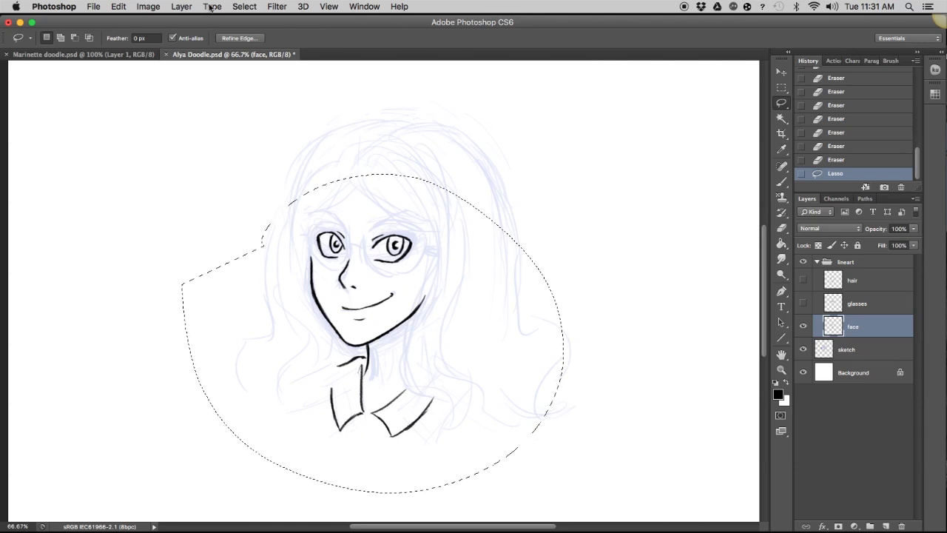
- Try turning the selected face lines with the Rotate transform
left_click(117, 6)
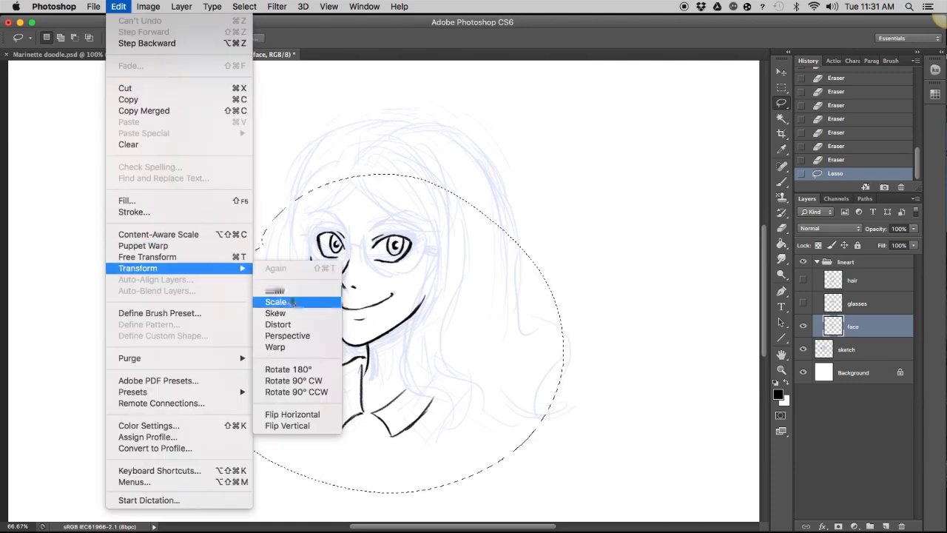
left_click(279, 302)
mouse_move(161, 142)
left_mouse_down()
mouse_move(105, 142)
mouse_move(178, 101)
mouse_move(229, 97)
mouse_move(232, 106)
left_mouse_up()
key("Escape")
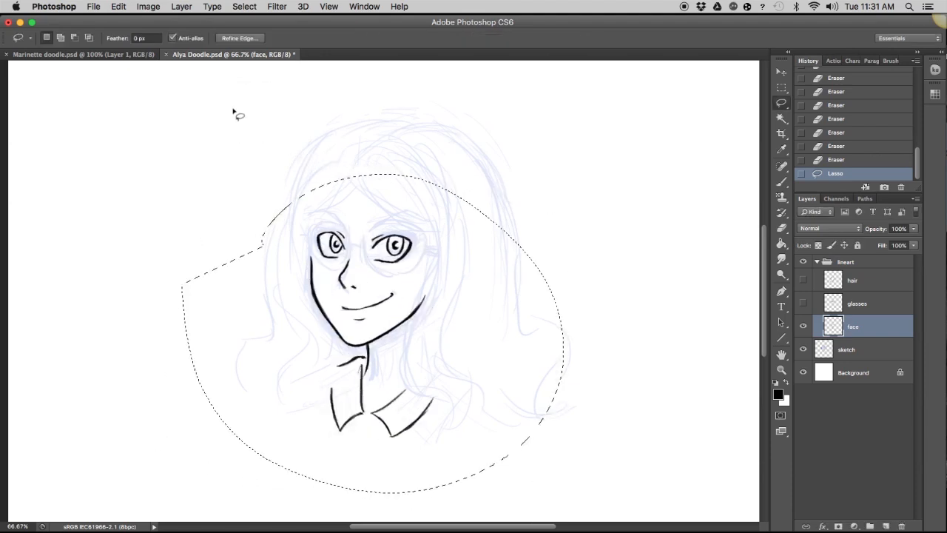
- Try slanting the selected face lines sideways from the upper edge with the Skew transform
left_click(119, 6)
mouse_move(236, 271)
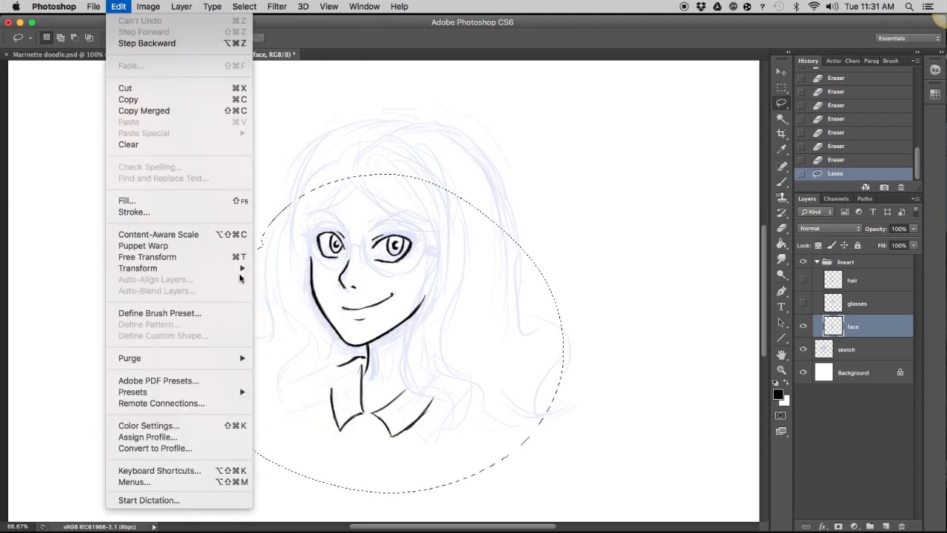
left_click(296, 314)
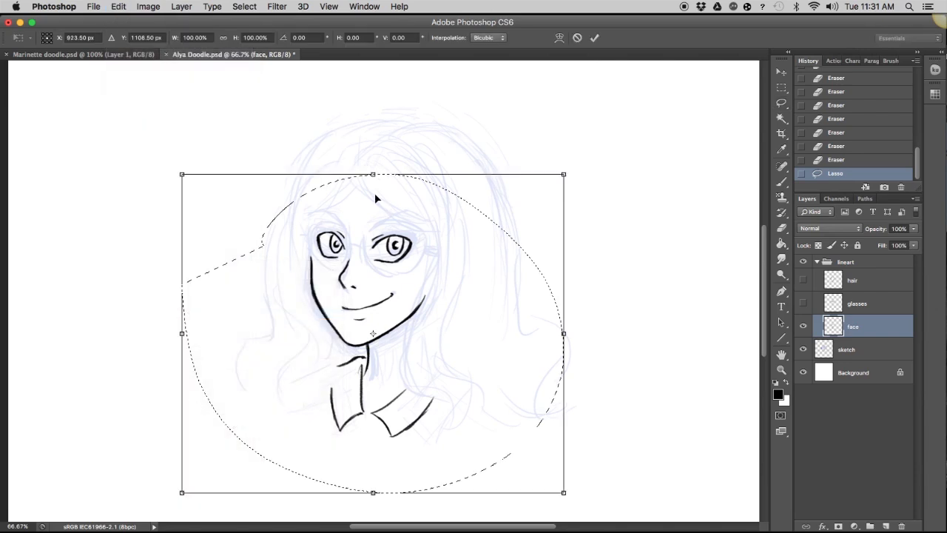
left_click_drag(374, 176, 310, 176)
key("Return")
key("Escape")
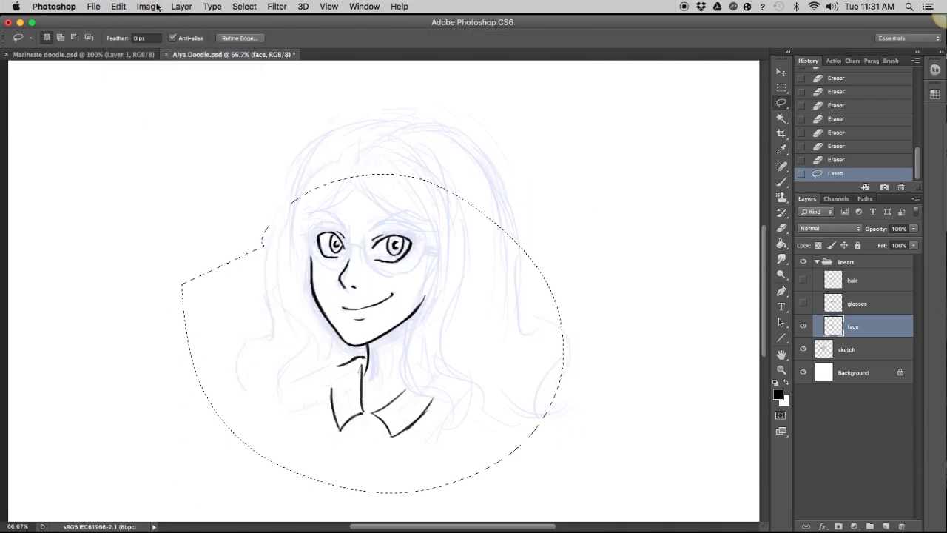
- Scale the selected face lines to about 97.8% height, nudge them slightly vertically into place, and deselect
left_click(118, 6)
mouse_move(222, 268)
left_click(273, 290)
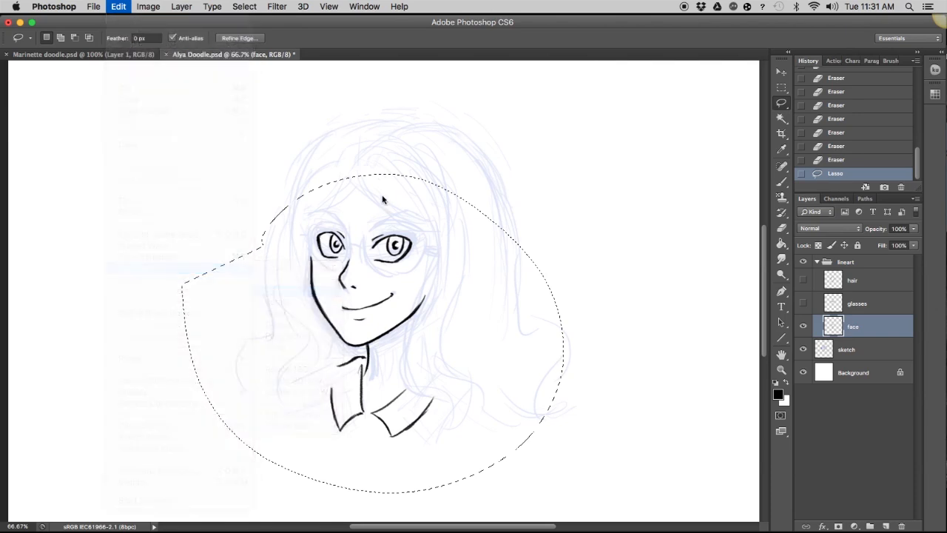
left_click_drag(374, 175, 374, 183)
left_click_drag(404, 295, 405, 291)
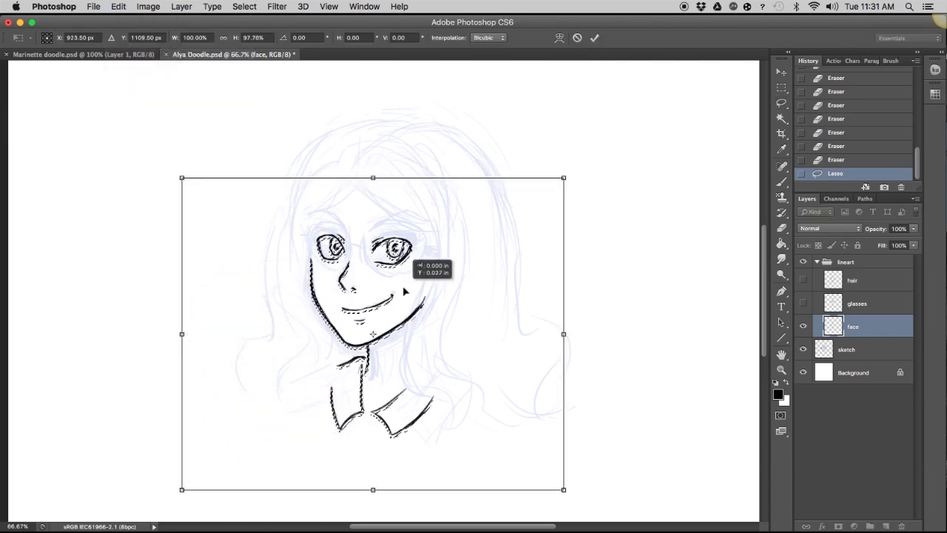
key("Return")
key("super+d")
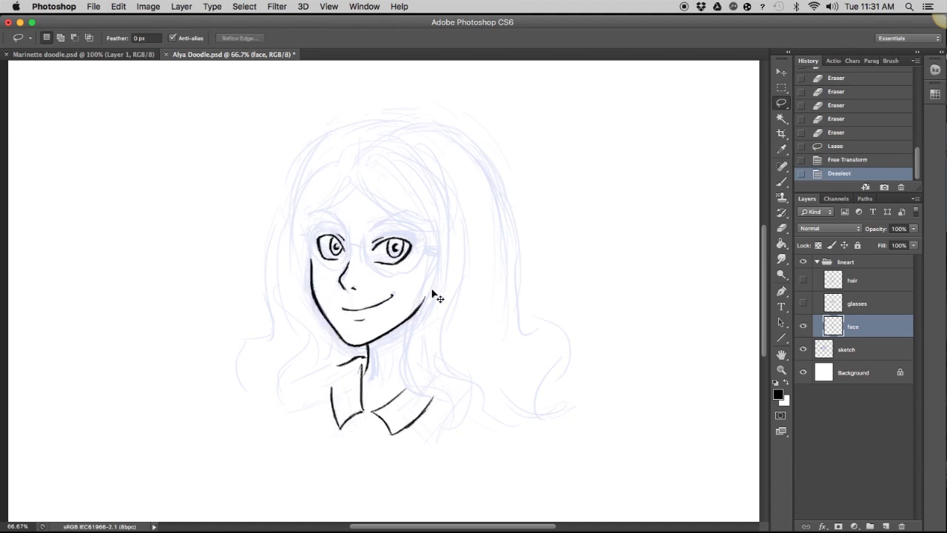
- Show the hair and glasses layers and ink the outer hair contour from the crown down the right side on the hair layer
left_click(803, 279)
left_click(803, 304)
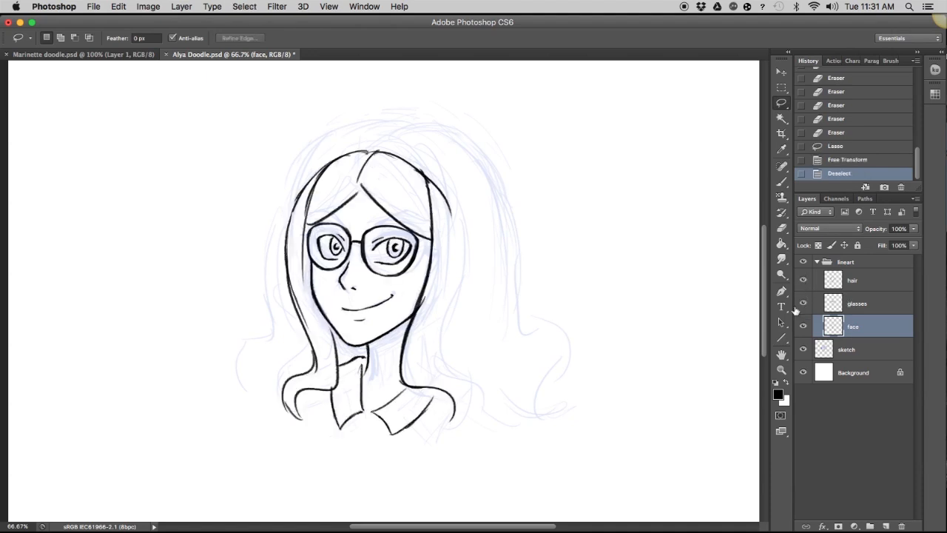
left_click(781, 181)
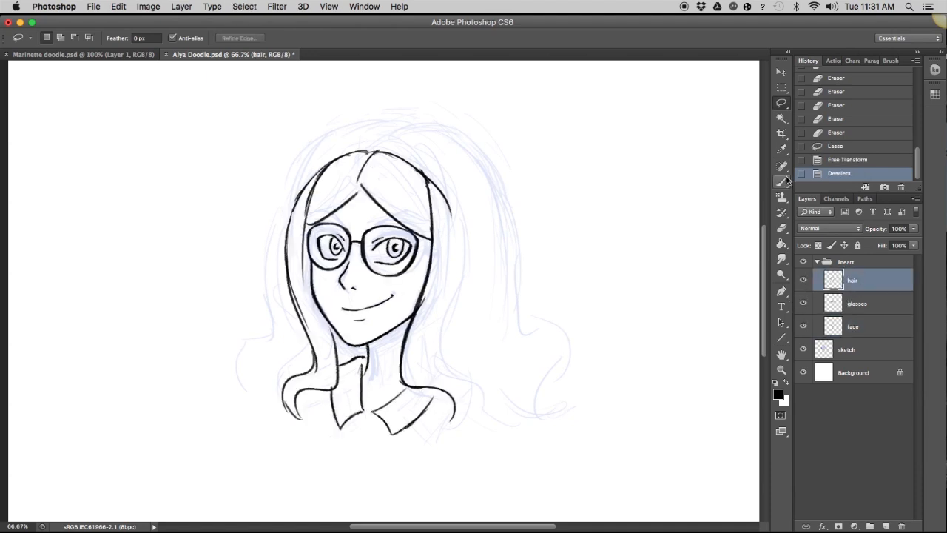
left_click_drag(413, 131, 444, 129)
mouse_move(443, 131)
left_mouse_down()
mouse_move(459, 136)
mouse_move(500, 207)
mouse_move(503, 348)
mouse_move(523, 426)
left_mouse_up()
- Ink the left crown outline, the long wavy lock below it, and the inner strands and curled tips on the right side
left_click_drag(309, 177, 412, 130)
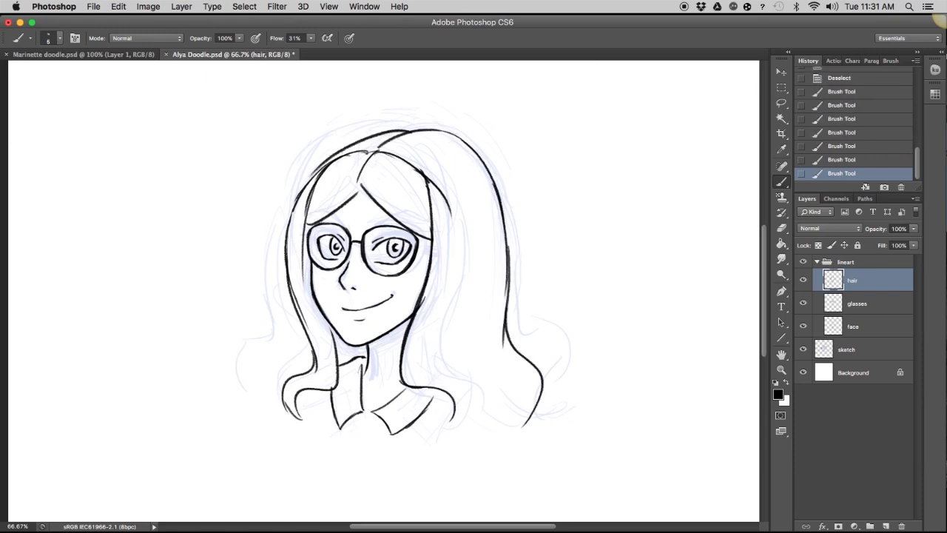
key("ctrl+z")
left_click_drag(300, 180, 376, 132)
left_click_drag(341, 142, 403, 130)
left_click_drag(297, 183, 271, 320)
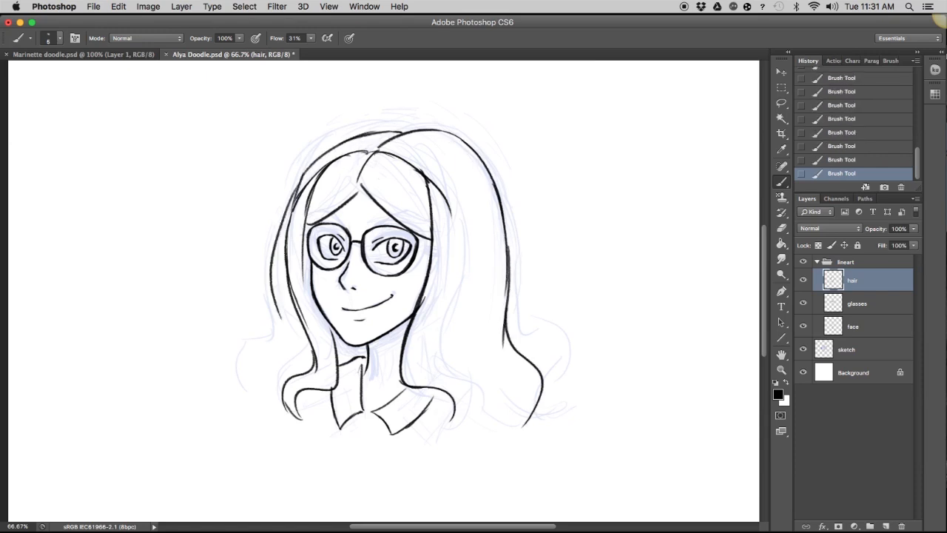
mouse_move(284, 284)
left_mouse_down()
mouse_move(242, 425)
mouse_move(284, 426)
left_mouse_up()
mouse_move(451, 248)
left_mouse_down()
mouse_move(433, 367)
mouse_move(511, 449)
mouse_move(537, 404)
left_mouse_up()
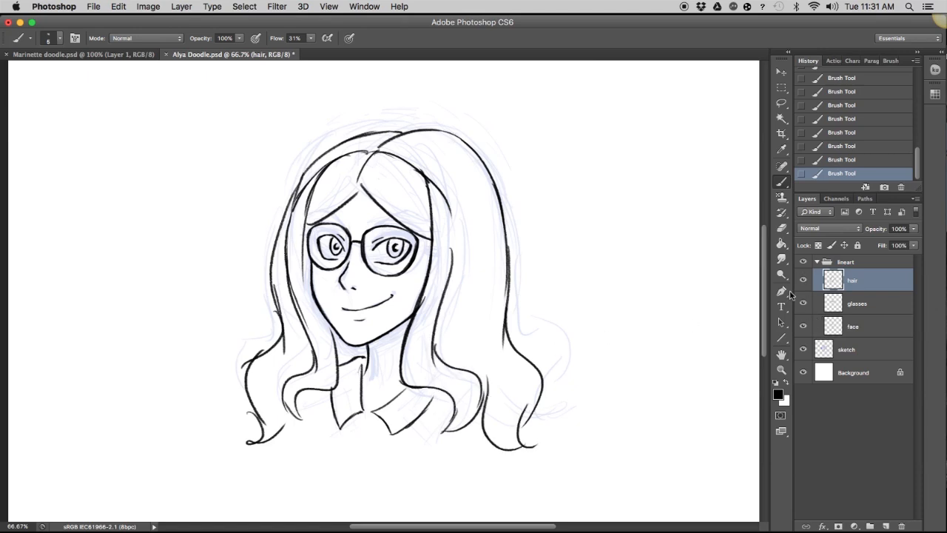
- Erase the stray line ends at the hair tips, select the face layer and save the document
left_click(782, 228)
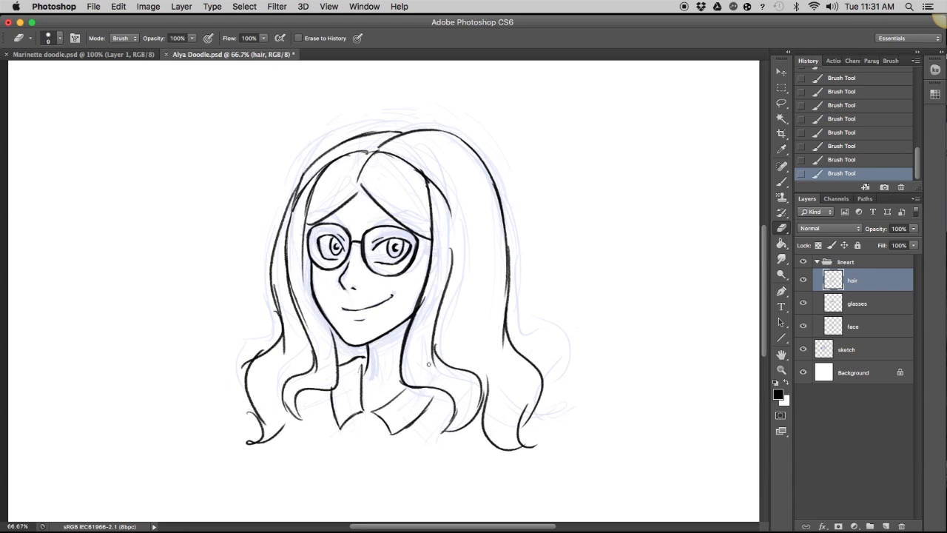
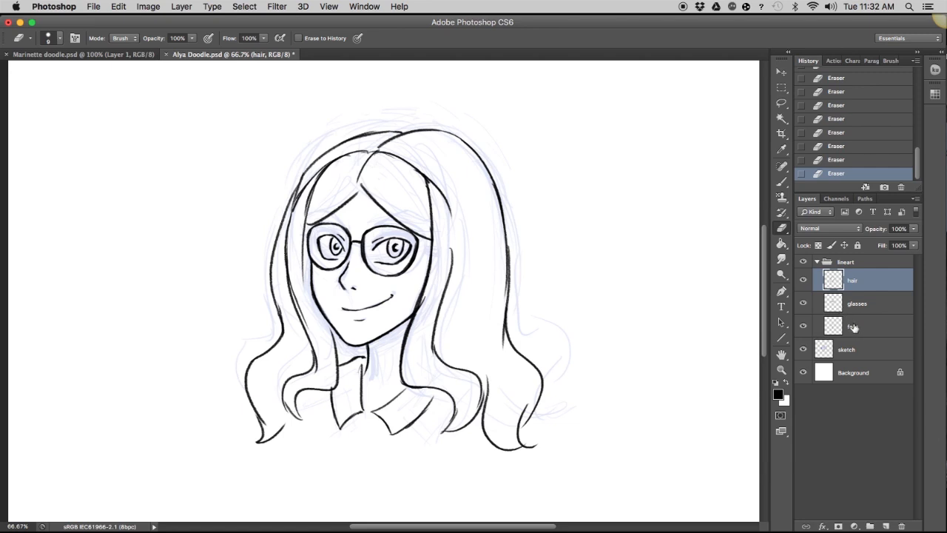
left_click(854, 327)
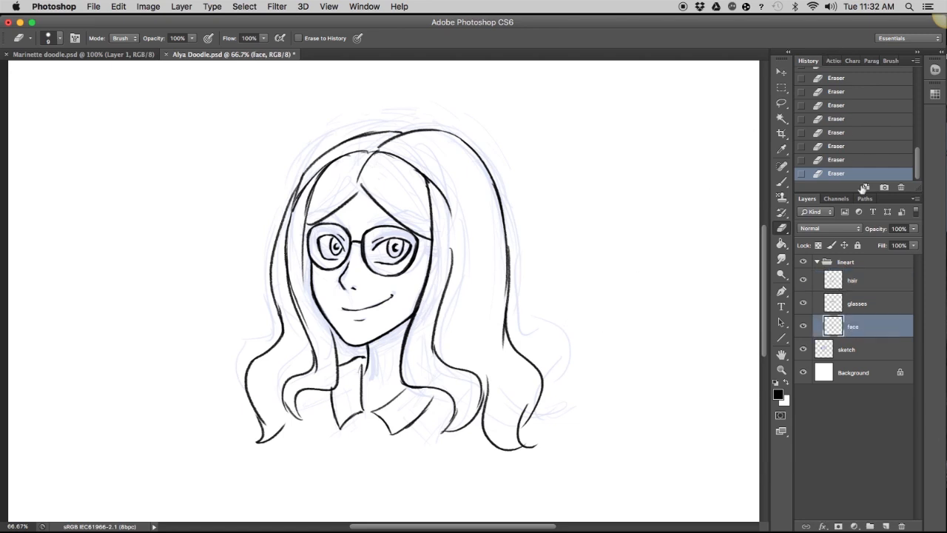
key("ctrl+s")
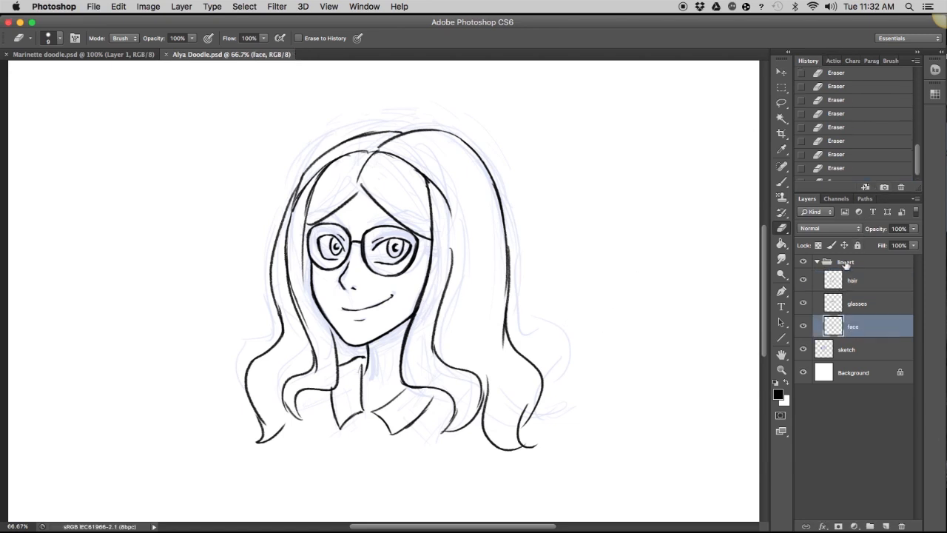
- Compare the lineart with and without the sketch, leaving the sketch layer hidden
left_click(803, 351)
left_click(803, 351)
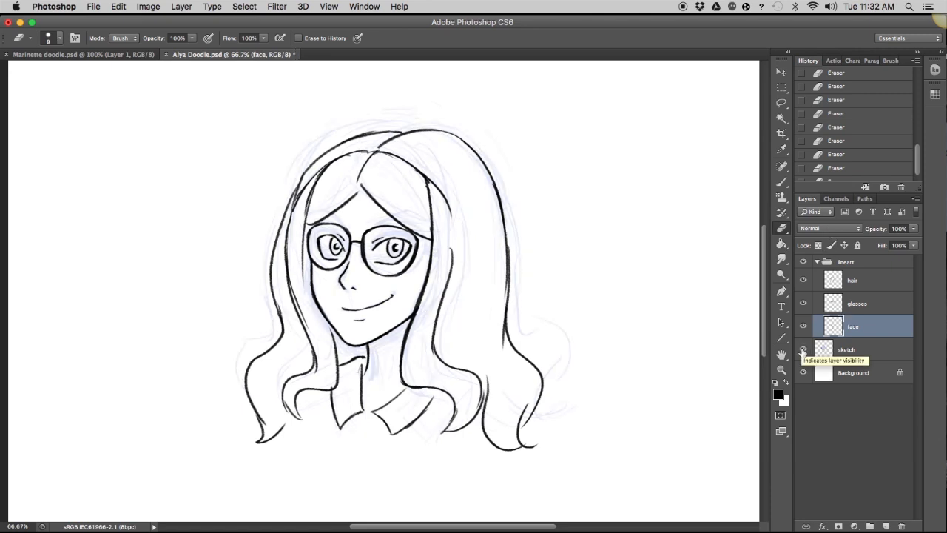
left_click(803, 351)
left_click(803, 351)
left_click(803, 351)
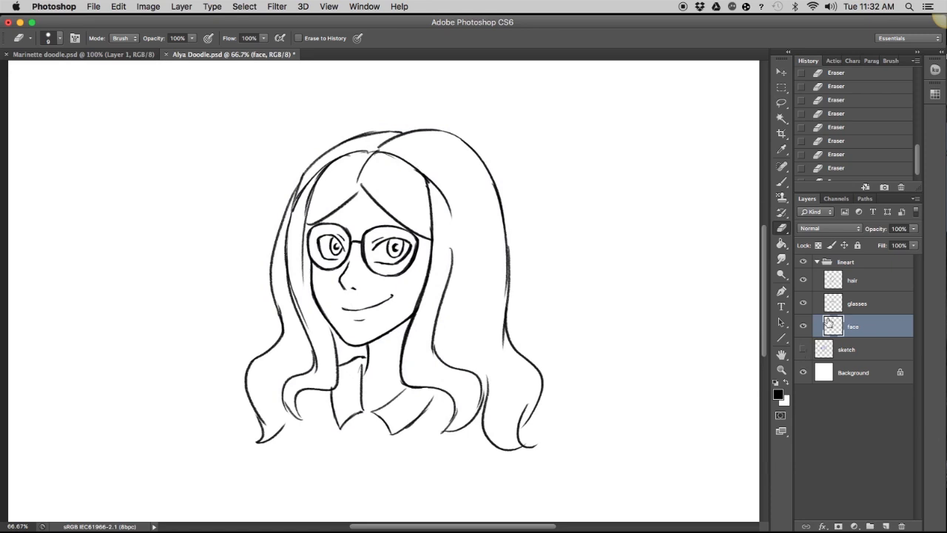
- Collapse the lineart group and add a new layer directly above the sketch layer
left_click(817, 263)
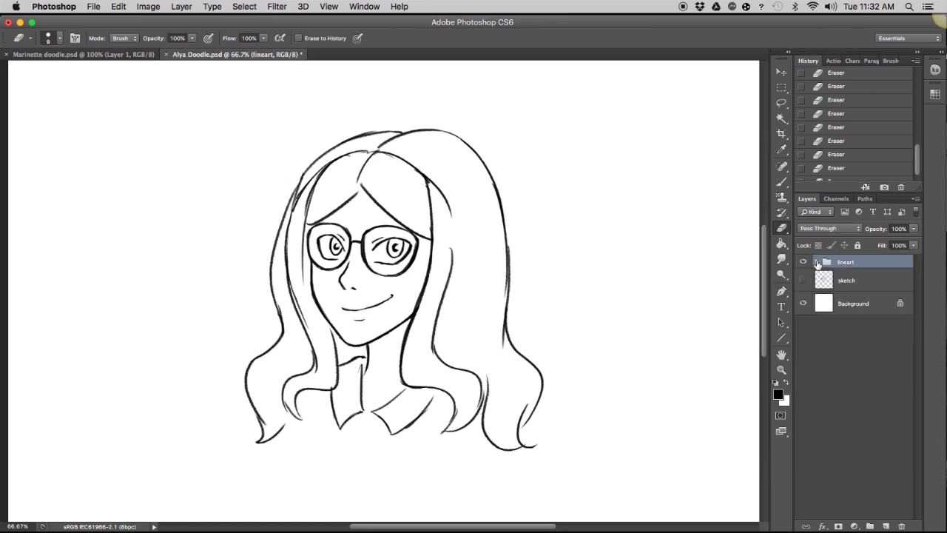
left_click(817, 263)
left_click(817, 262)
left_click(851, 281)
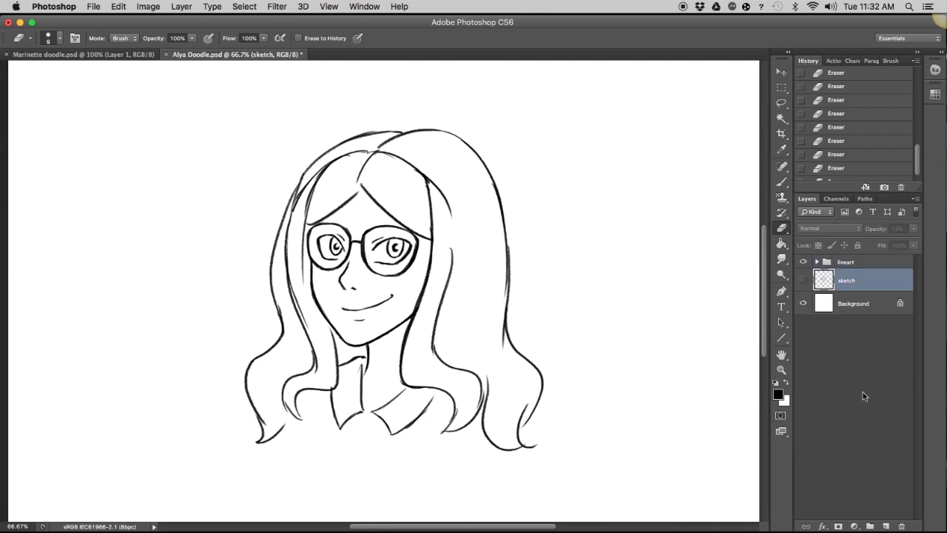
left_click(887, 525)
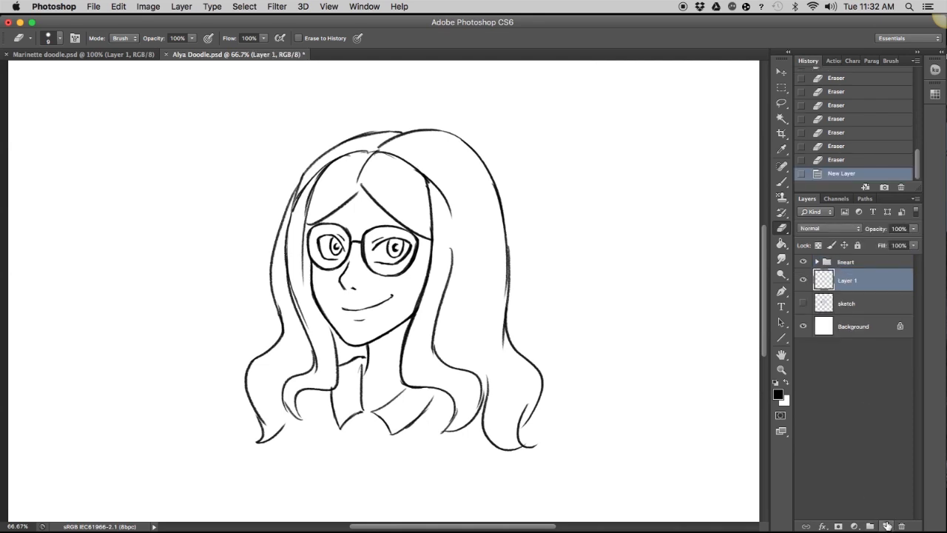
left_click(817, 263)
left_click(818, 263)
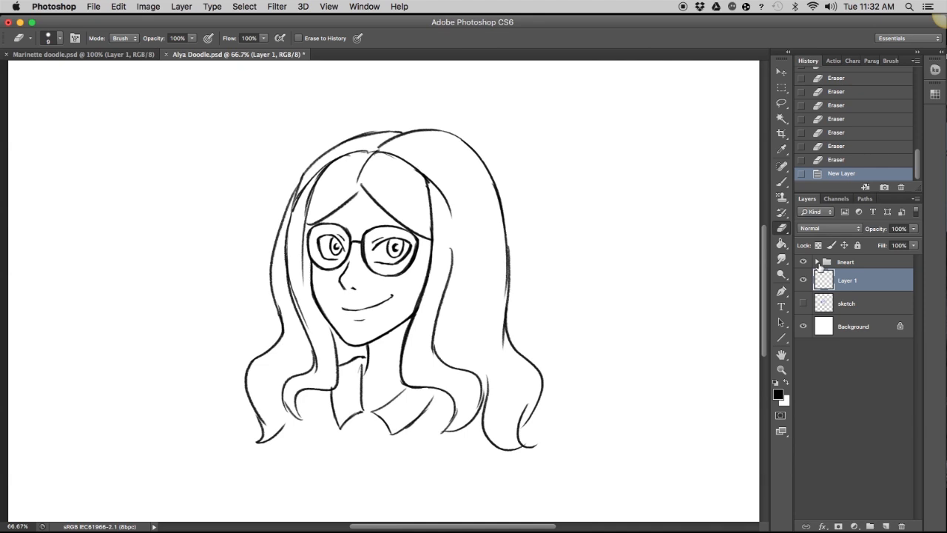
- Set the foreground color to the dark reddish brown #82280c and activate the Brush tool
left_click(781, 396)
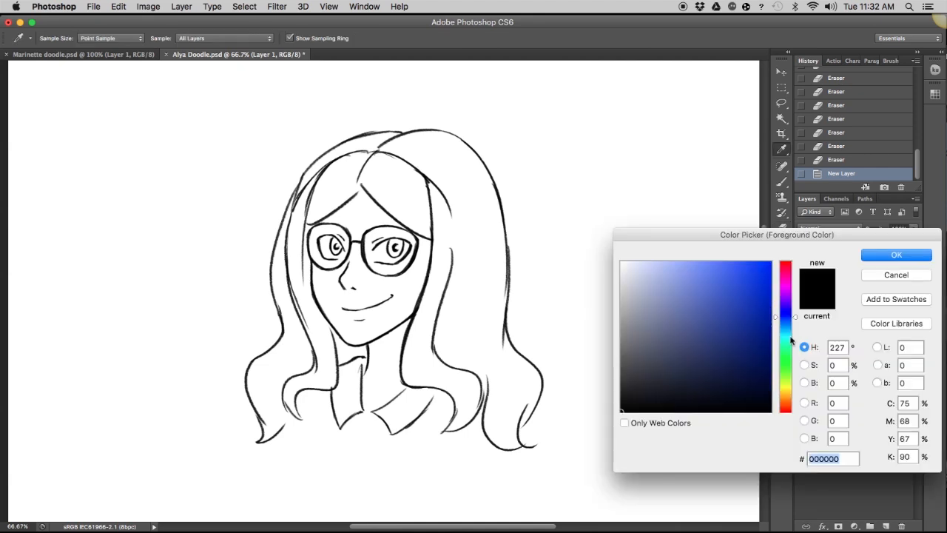
left_click_drag(789, 398, 786, 406)
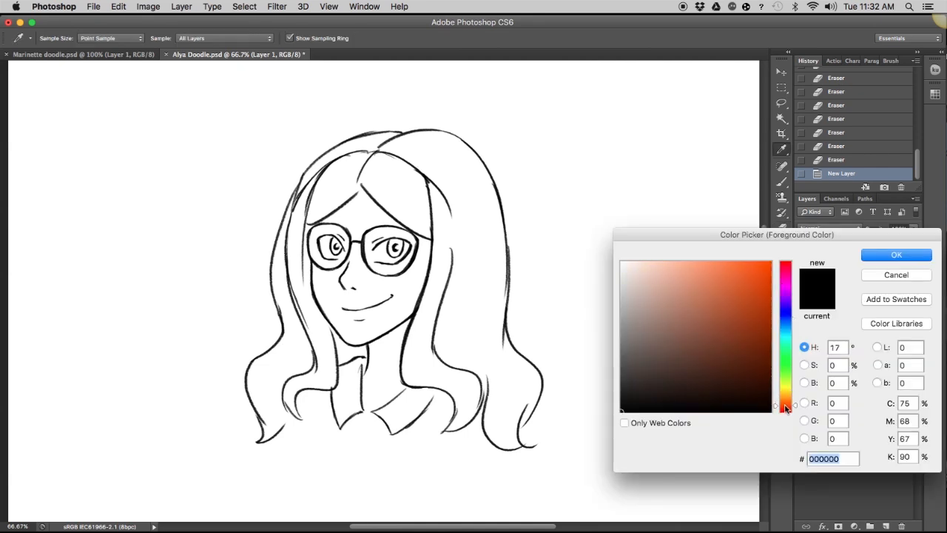
left_click_drag(741, 345, 757, 335)
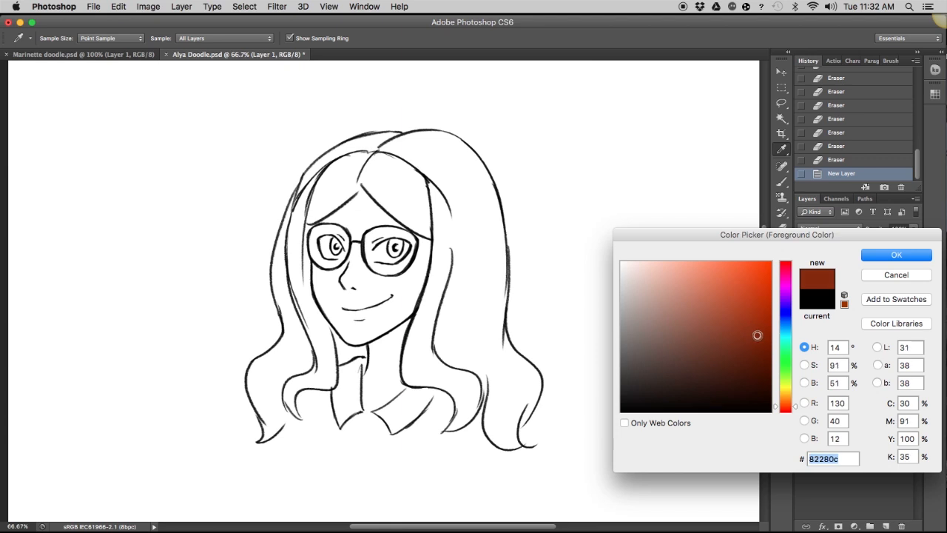
left_click(885, 255)
left_click(782, 181)
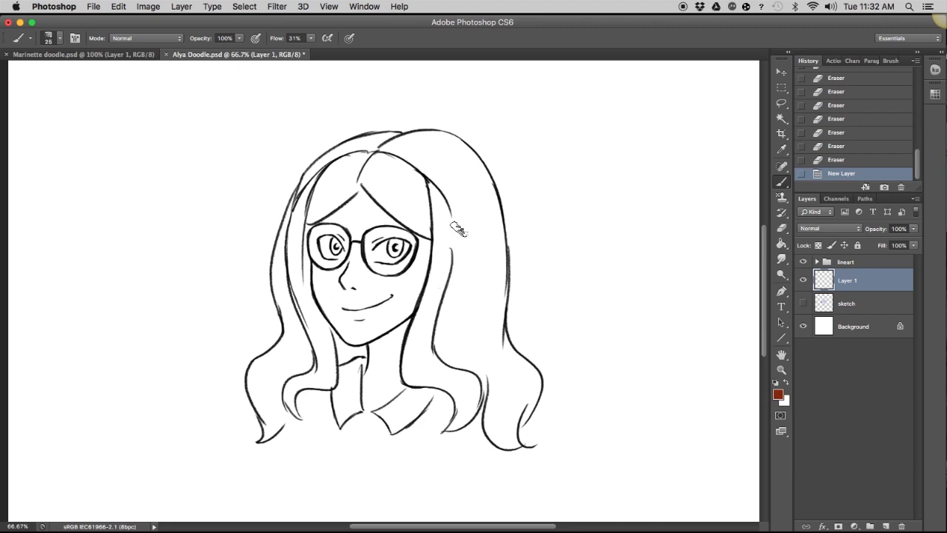
- Try painting the right-hand hair with the 25 px textured brush, and clear those strokes from the layer
mouse_move(459, 229)
left_mouse_down()
mouse_move(454, 326)
mouse_move(476, 244)
mouse_move(469, 333)
mouse_move(485, 312)
mouse_move(486, 372)
mouse_move(494, 358)
mouse_move(485, 259)
mouse_move(491, 265)
mouse_move(476, 215)
mouse_move(452, 314)
mouse_move(480, 248)
mouse_move(474, 361)
mouse_move(484, 268)
mouse_move(439, 356)
mouse_move(439, 383)
mouse_move(444, 355)
mouse_move(467, 350)
mouse_move(494, 310)
mouse_move(525, 403)
left_mouse_up()
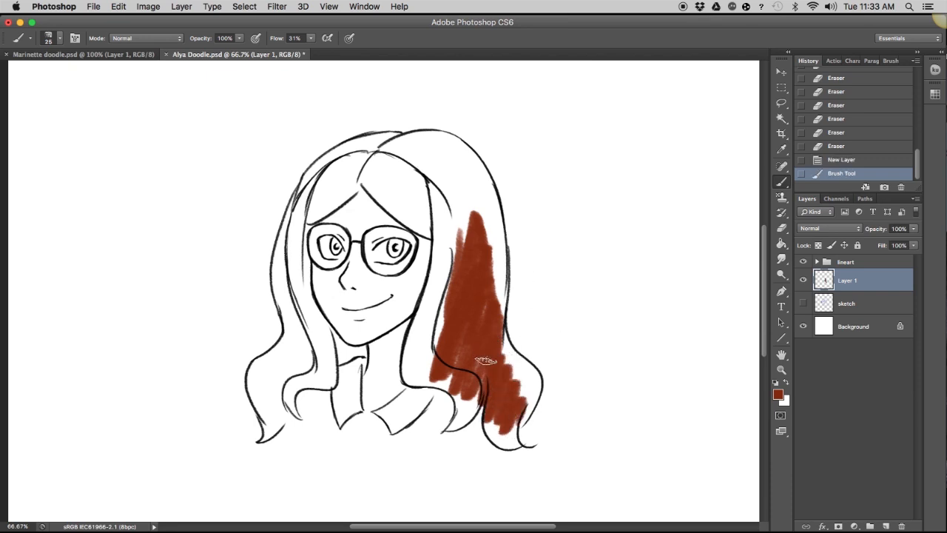
mouse_move(485, 360)
left_mouse_down()
mouse_move(471, 327)
mouse_move(473, 367)
mouse_move(482, 313)
mouse_move(459, 415)
mouse_move(495, 333)
mouse_move(513, 378)
mouse_move(495, 391)
mouse_move(475, 296)
mouse_move(485, 269)
mouse_move(500, 274)
mouse_move(507, 342)
left_mouse_up()
left_click(782, 103)
mouse_move(497, 162)
left_mouse_down()
mouse_move(521, 146)
mouse_move(482, 105)
left_mouse_up()
key("Delete")
key("super+d")
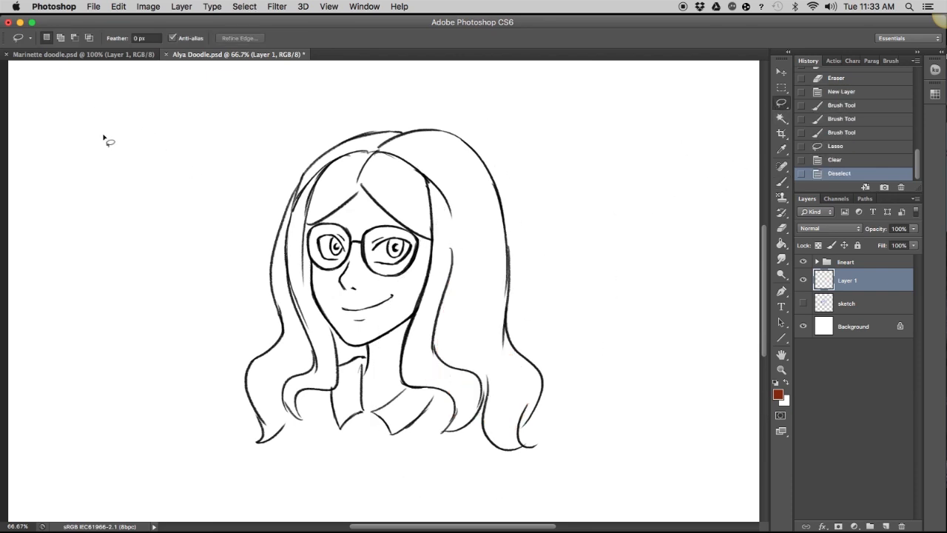
- Switch to the INK brush preset and reduce its size to 20 px for coloring the lower-left hair
key("b")
left_click(58, 39)
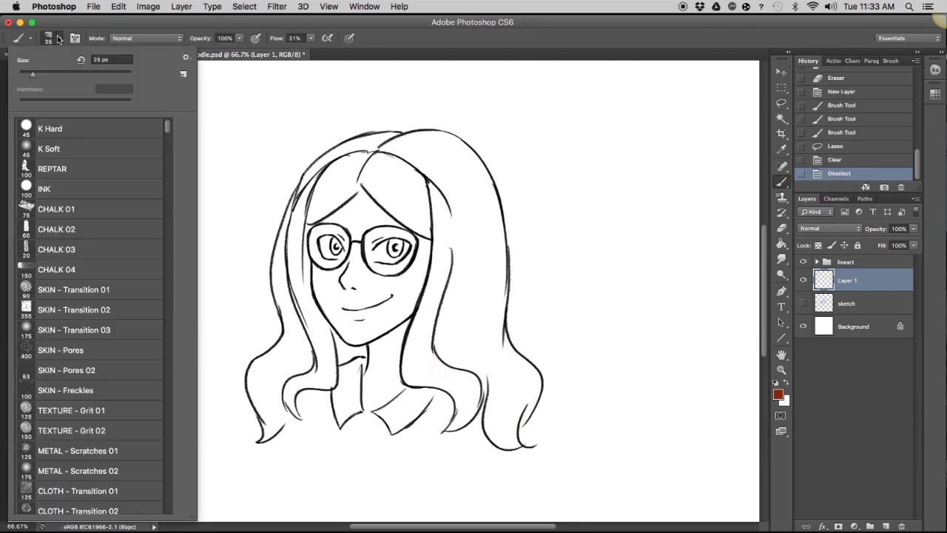
double_click(82, 193)
key("super+equal")
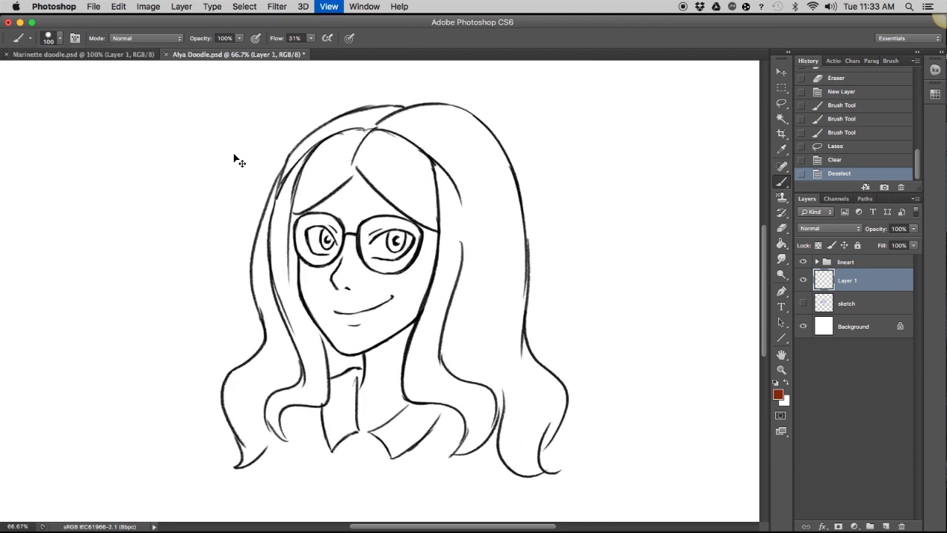
key("super+equal")
key("super+equal")
left_click_drag(446, 350, 631, 314)
left_click_drag(459, 275, 512, 234)
left_click_drag(419, 254, 449, 111)
left_click_drag(395, 406, 418, 283)
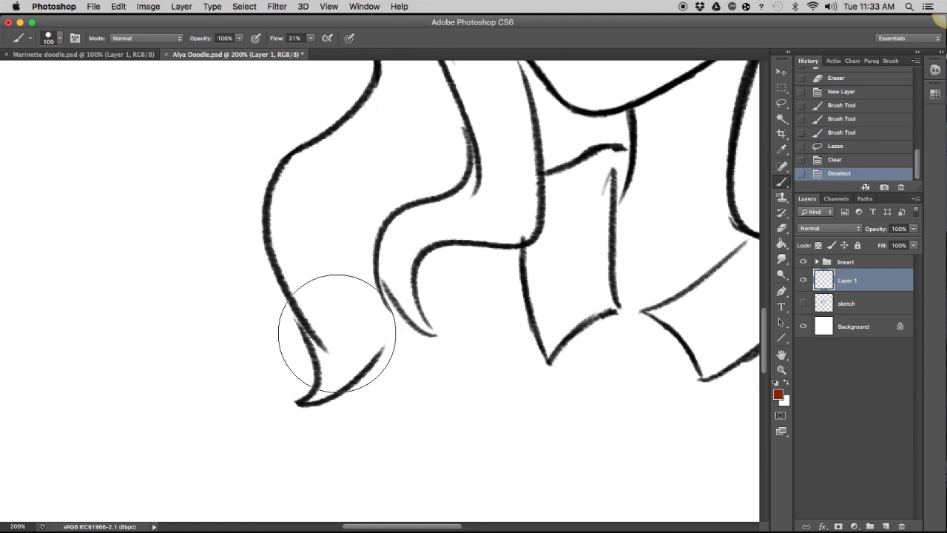
key("bracketleft")
key("bracketleft")
key("bracketleft")
key("bracketleft")
key("bracketleft")
key("bracketleft")
key("bracketleft")
key("bracketleft")
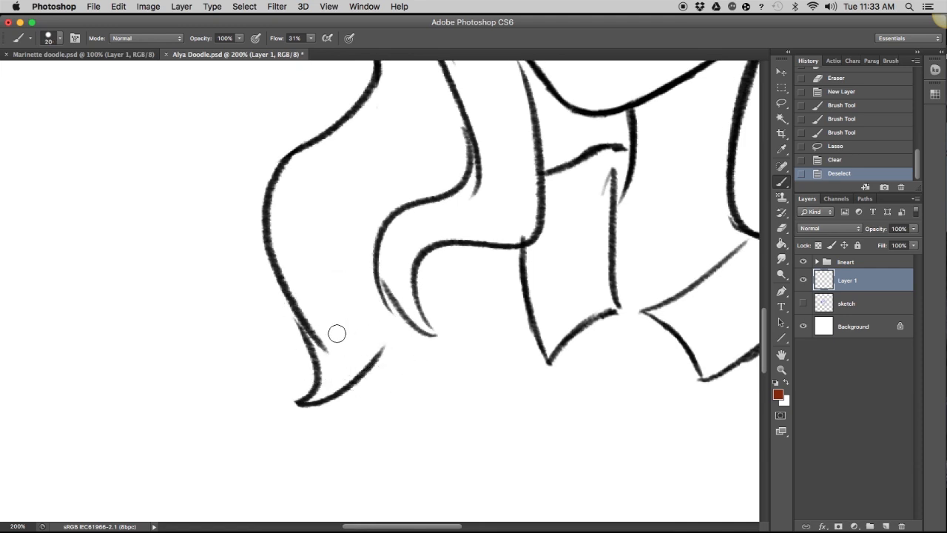
- Paint reddish brown just inside the lower-left hair lines, around the curled tips and up the edge beside the neck
mouse_move(293, 176)
left_mouse_down()
mouse_move(293, 271)
mouse_move(283, 186)
mouse_move(283, 256)
mouse_move(277, 225)
mouse_move(325, 357)
mouse_move(303, 310)
mouse_move(326, 383)
mouse_move(324, 362)
mouse_move(312, 395)
mouse_move(334, 383)
mouse_move(309, 400)
mouse_move(368, 345)
mouse_move(338, 387)
mouse_move(400, 260)
left_mouse_up()
mouse_move(414, 300)
left_mouse_down()
mouse_move(425, 326)
mouse_move(407, 309)
mouse_move(402, 253)
mouse_move(430, 216)
mouse_move(515, 232)
left_mouse_up()
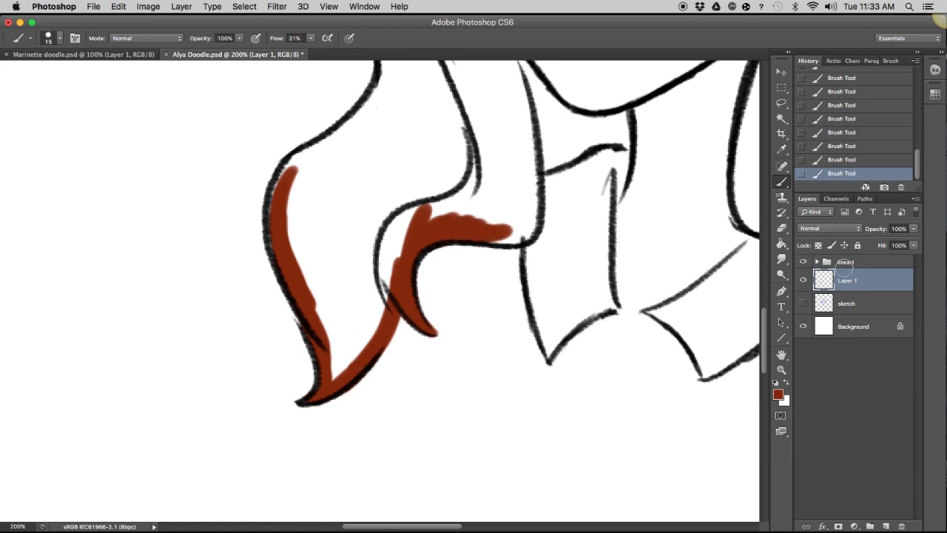
left_click(804, 262)
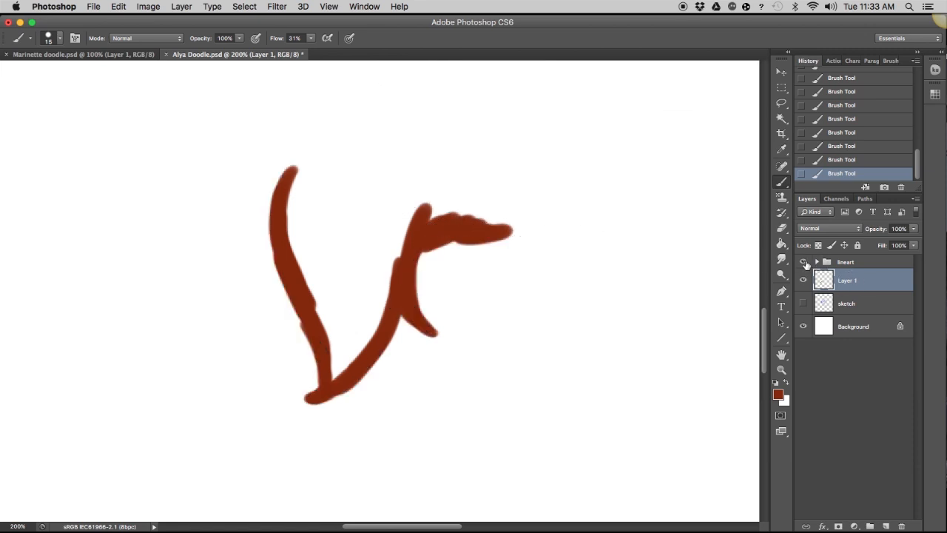
left_click(804, 263)
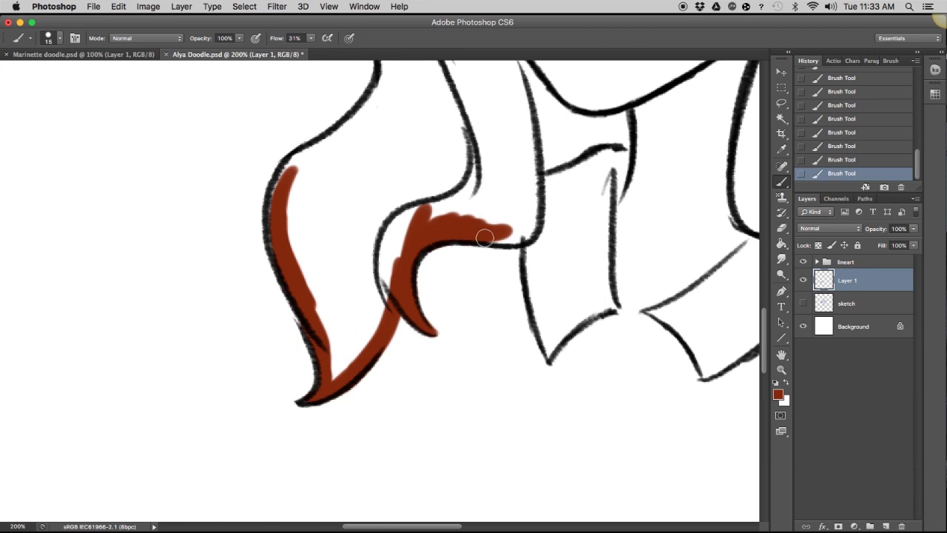
mouse_move(484, 237)
left_mouse_down()
mouse_move(530, 224)
mouse_move(521, 107)
left_mouse_up()
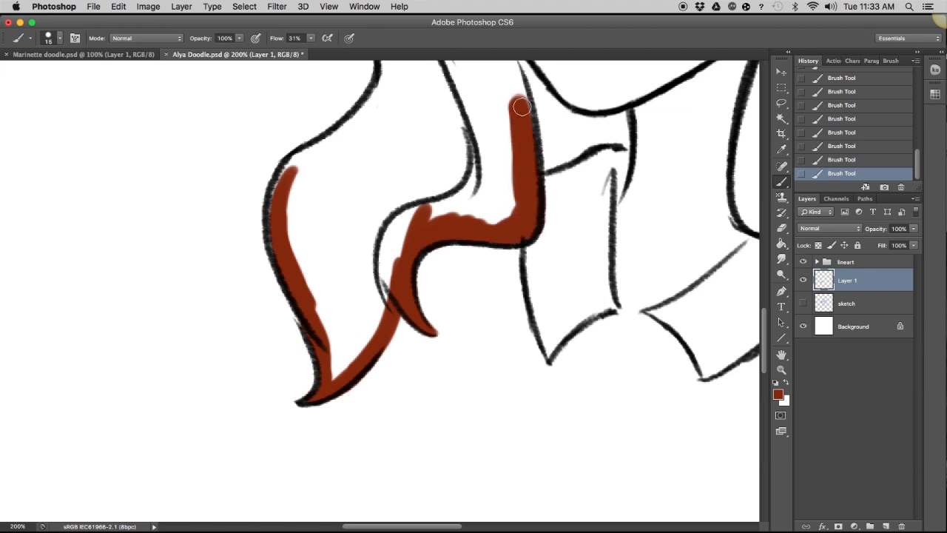
- Try filling the left hair lock with broad loose strokes, and revert them in the history
left_click_drag(312, 299, 282, 437)
left_click_drag(247, 174, 311, 386)
left_click_drag(278, 141, 316, 386)
mouse_move(295, 137)
left_mouse_down()
mouse_move(334, 381)
mouse_move(333, 315)
left_mouse_up()
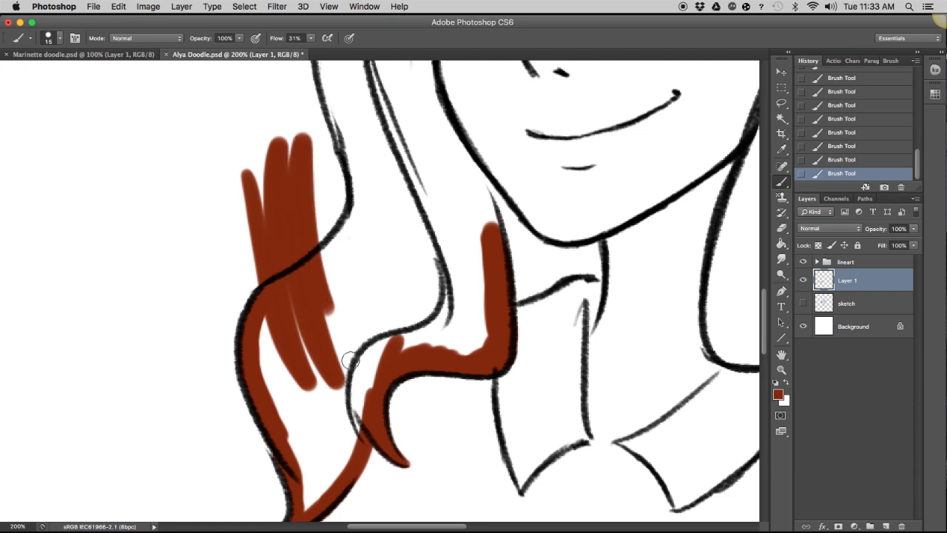
mouse_move(350, 361)
left_mouse_down()
mouse_move(314, 150)
mouse_move(369, 352)
mouse_move(321, 148)
mouse_move(375, 315)
mouse_move(338, 131)
mouse_move(375, 284)
left_mouse_up()
left_click_drag(235, 314, 228, 346)
left_click_drag(368, 194, 370, 219)
left_click(858, 161)
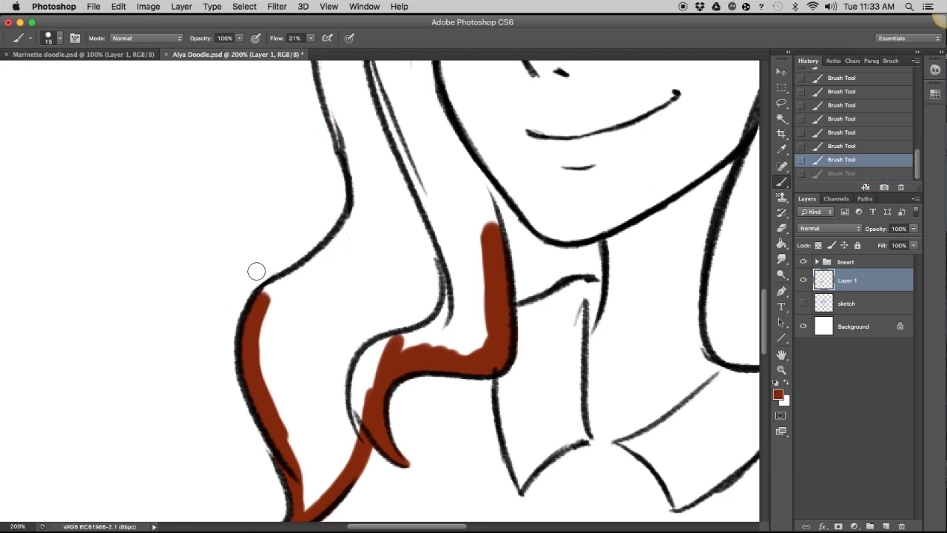
- Continue the brown edge up the left hair outline and fill the hair area between the jaw and collar
left_click_drag(270, 301, 362, 224)
scroll(348, 232, "up", 3)
mouse_move(304, 111)
left_mouse_down()
mouse_move(342, 216)
mouse_move(341, 263)
mouse_move(336, 255)
left_mouse_up()
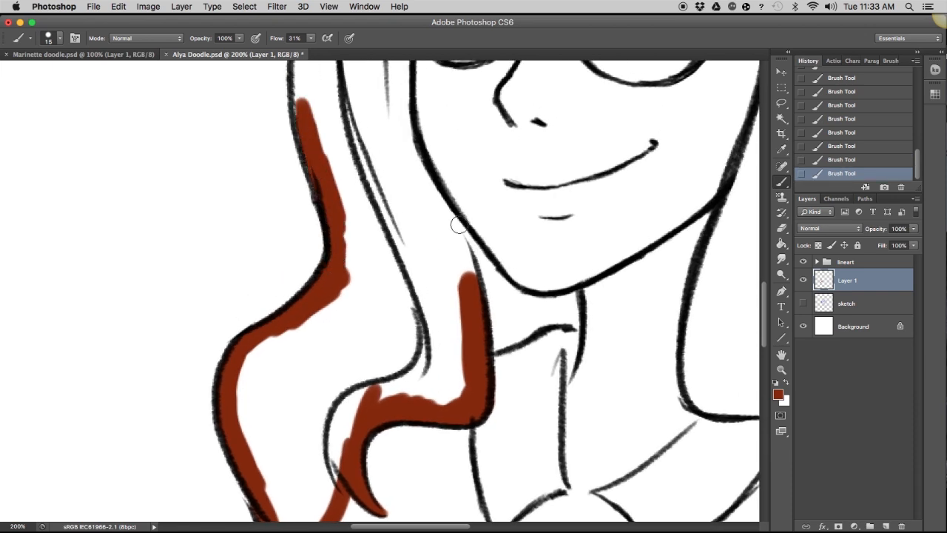
mouse_move(455, 220)
left_mouse_down()
mouse_move(510, 293)
mouse_move(537, 311)
mouse_move(551, 301)
mouse_move(577, 326)
mouse_move(507, 313)
left_mouse_up()
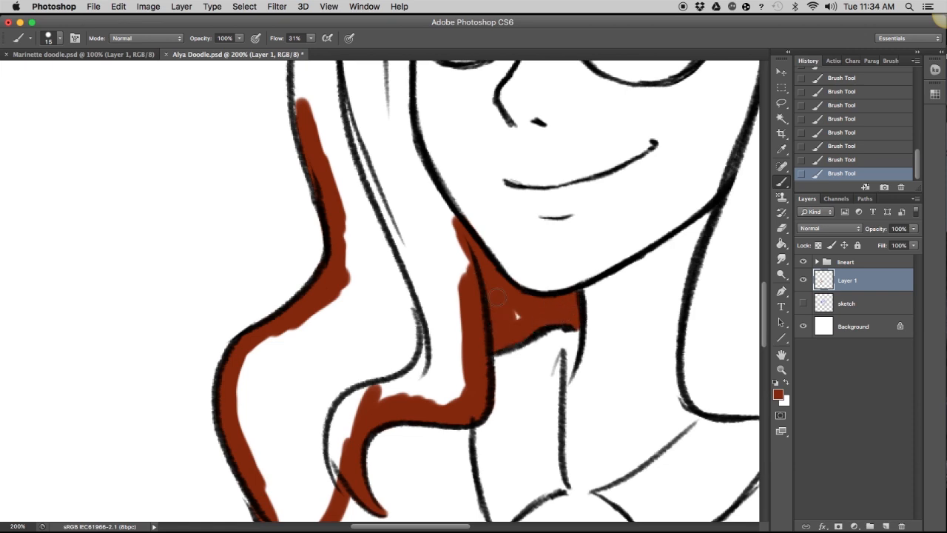
- Paint the hair color along the left cheek and temple beside the glasses and up the outer left outline
scroll(387, 185, "up", 5)
mouse_move(400, 145)
left_mouse_down()
mouse_move(407, 222)
mouse_move(436, 291)
left_mouse_up()
scroll(327, 332, "up", 5)
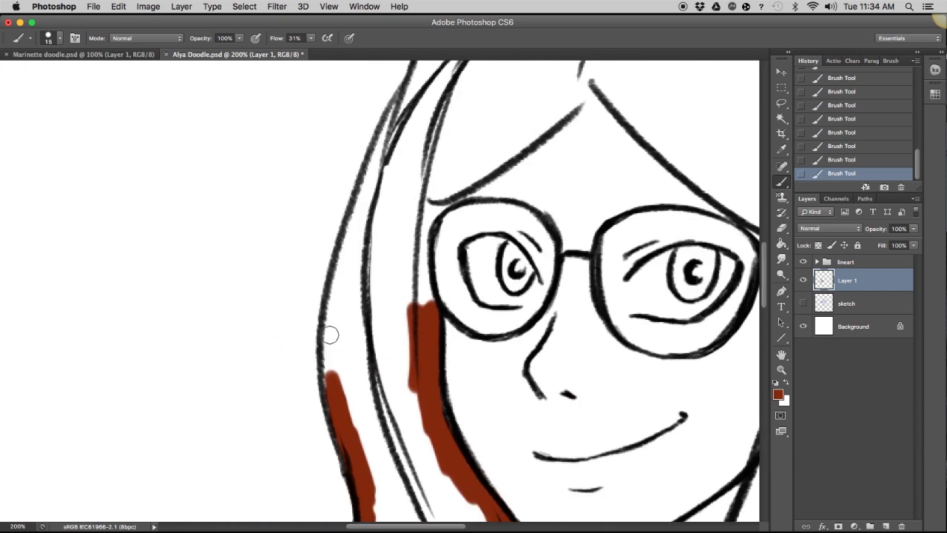
mouse_move(327, 332)
left_mouse_down()
mouse_move(338, 277)
mouse_move(385, 193)
mouse_move(399, 237)
mouse_move(431, 214)
mouse_move(423, 280)
left_mouse_up()
mouse_move(441, 188)
left_mouse_down()
mouse_move(424, 313)
mouse_move(433, 214)
mouse_move(435, 342)
mouse_move(424, 155)
left_mouse_up()
- Fill the left fringe up to the center parting and the upper-left hair beside it with brown
scroll(376, 284, "up", 5)
scroll(376, 284, "right", 3)
mouse_move(375, 281)
left_mouse_down()
mouse_move(409, 274)
mouse_move(496, 203)
mouse_move(499, 211)
mouse_move(393, 267)
mouse_move(416, 264)
mouse_move(374, 262)
mouse_move(387, 200)
mouse_move(327, 239)
mouse_move(300, 299)
mouse_move(356, 186)
left_mouse_up()
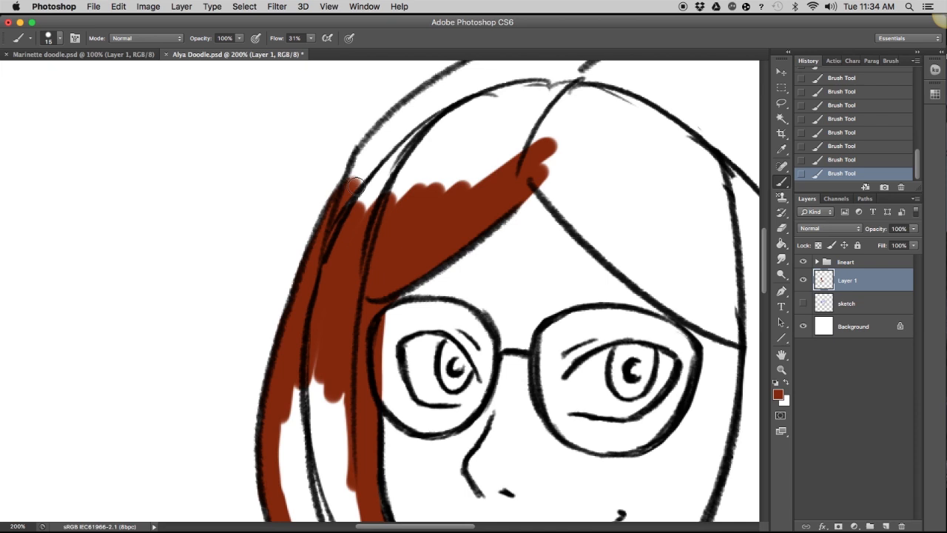
key("super+minus")
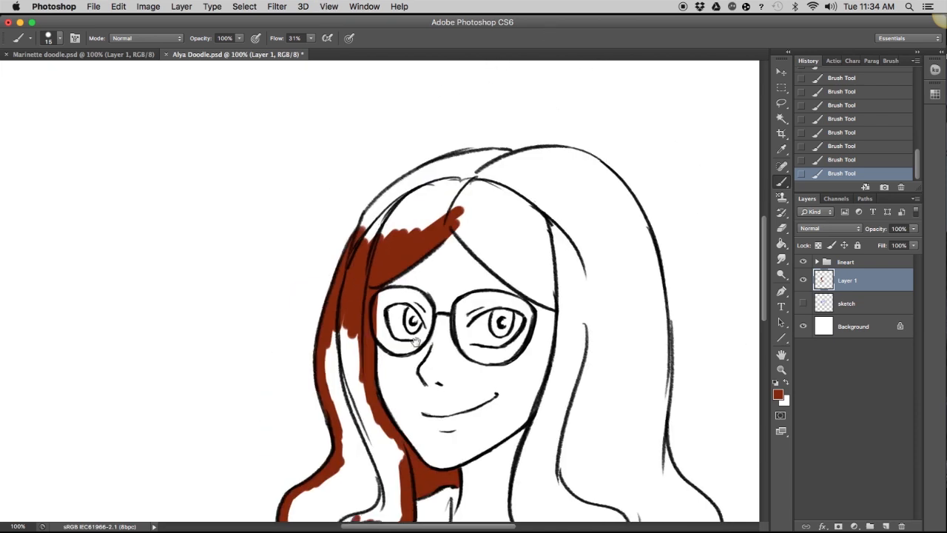
- Fill the gap inside the left hair lock with the dark red and brush over the leftover seam lines
scroll(402, 145, "down", 5)
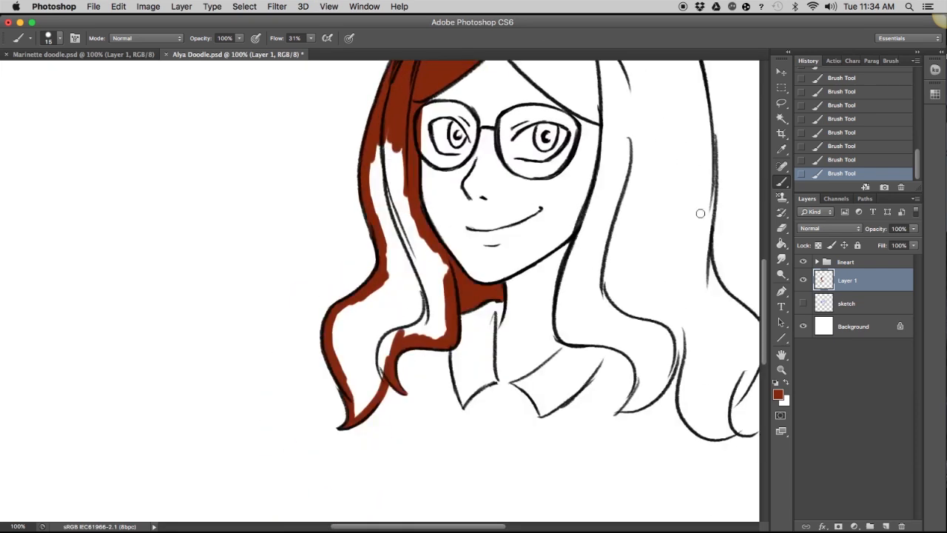
left_click(781, 243)
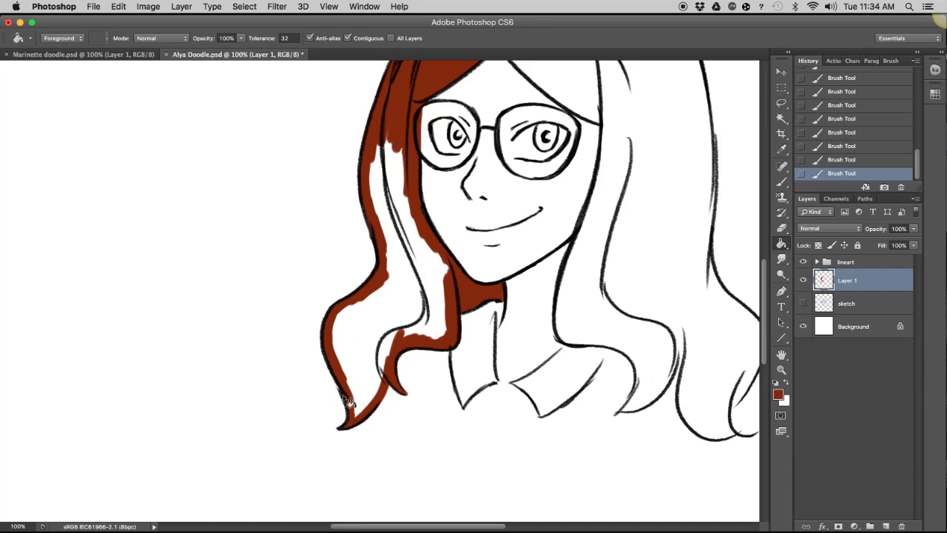
left_click(404, 299)
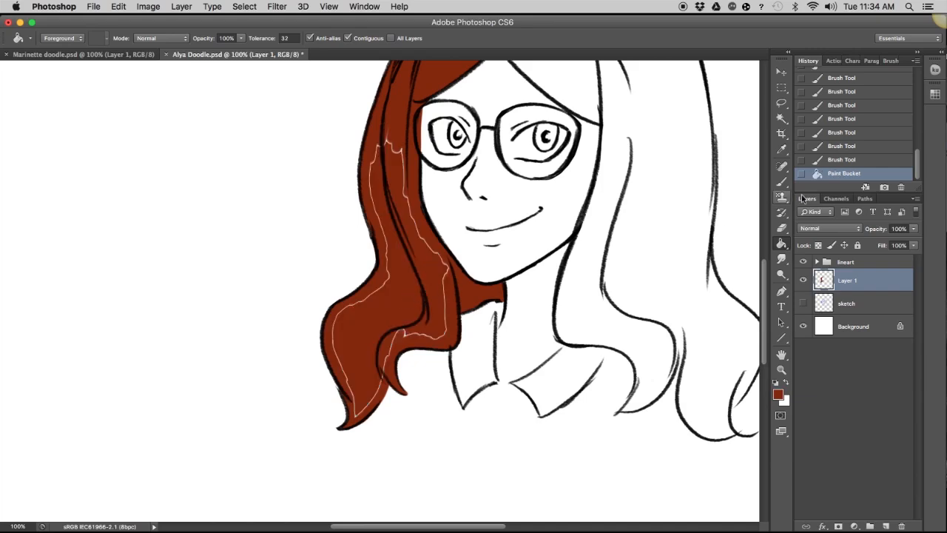
left_click(781, 182)
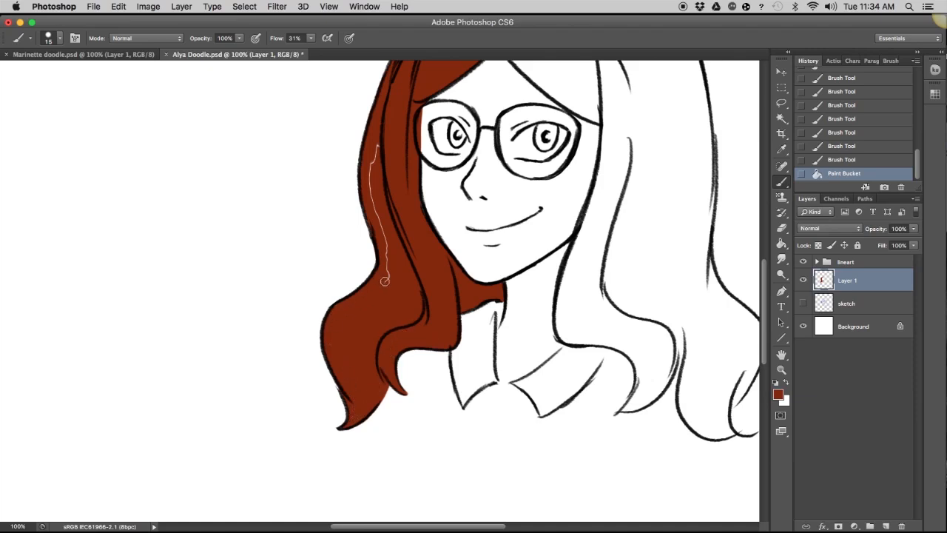
left_click_drag(370, 167, 372, 178)
left_click_drag(398, 239, 299, 457)
- Paint dark red along the hair edge beside the right side of the face and erase the spill over the cheek
key("super+plus")
mouse_move(316, 165)
left_mouse_down()
mouse_move(366, 222)
mouse_move(477, 303)
mouse_move(545, 335)
left_mouse_up()
mouse_move(545, 285)
left_mouse_down()
mouse_move(484, 68)
mouse_move(436, 259)
mouse_move(404, 342)
left_mouse_up()
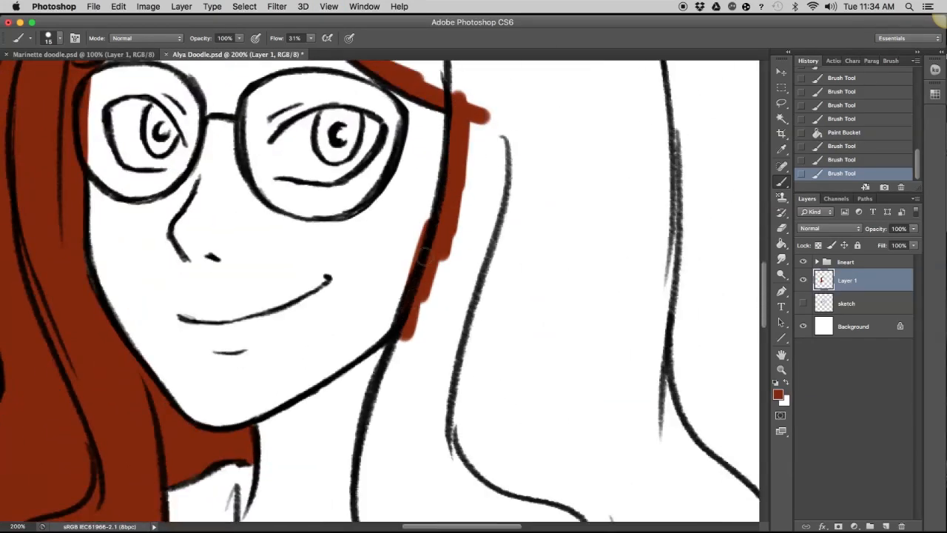
left_click(780, 229)
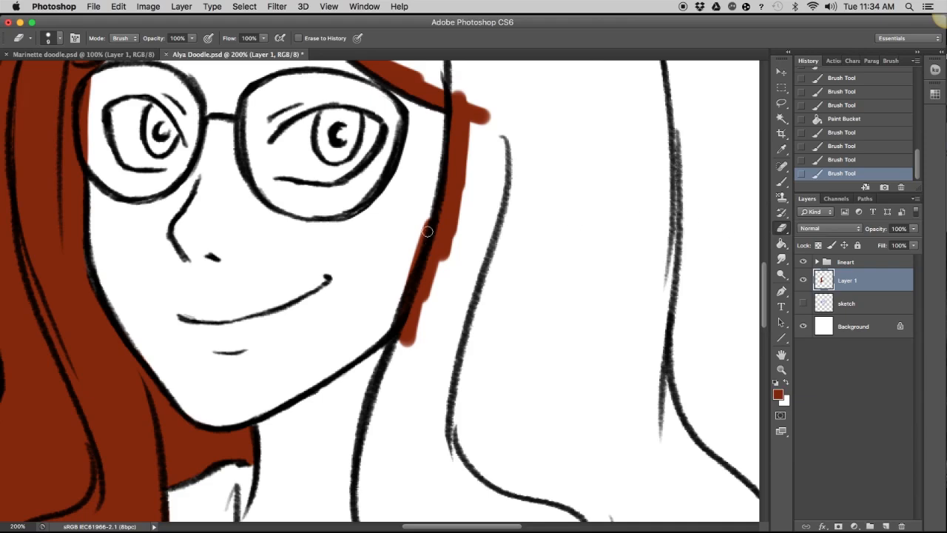
mouse_move(418, 232)
left_mouse_down()
mouse_move(395, 299)
mouse_move(405, 290)
left_mouse_up()
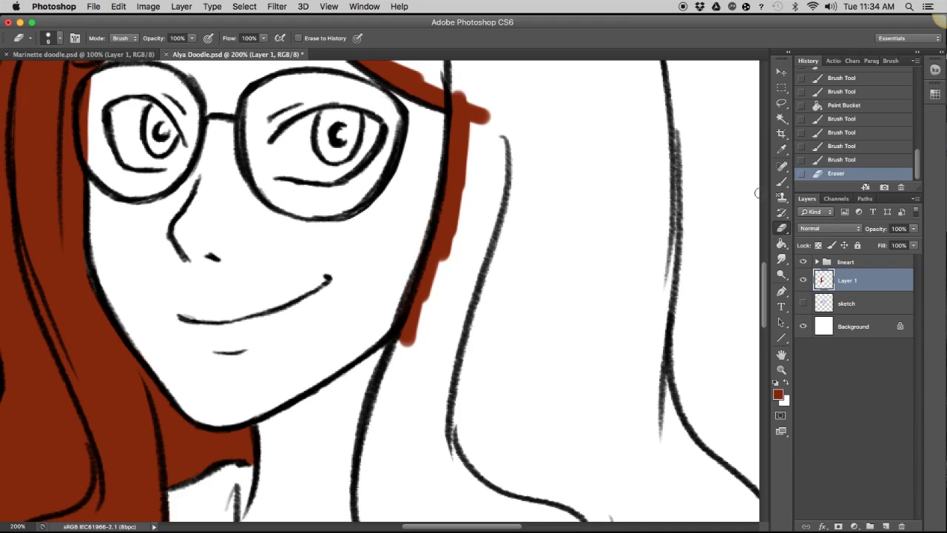
- Paint dark red along the inner edge of the right hair from the jaw down to the shoulder
key("b")
scroll(510, 212, "down", 5)
mouse_move(406, 217)
left_mouse_down()
mouse_move(360, 336)
mouse_move(366, 398)
mouse_move(362, 387)
mouse_move(387, 405)
mouse_move(459, 402)
mouse_move(500, 415)
left_mouse_up()
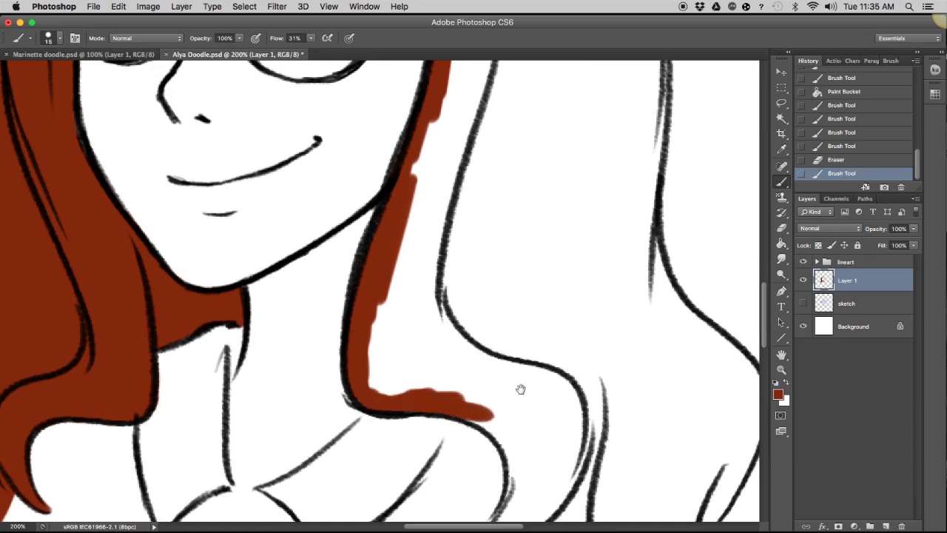
- Reduce the brush to 9 px and paint dark red inside the outlines of the curled tips of the right hair
scroll(454, 211, "down", 5)
scroll(454, 212, "right", 2)
key("bracketleft")
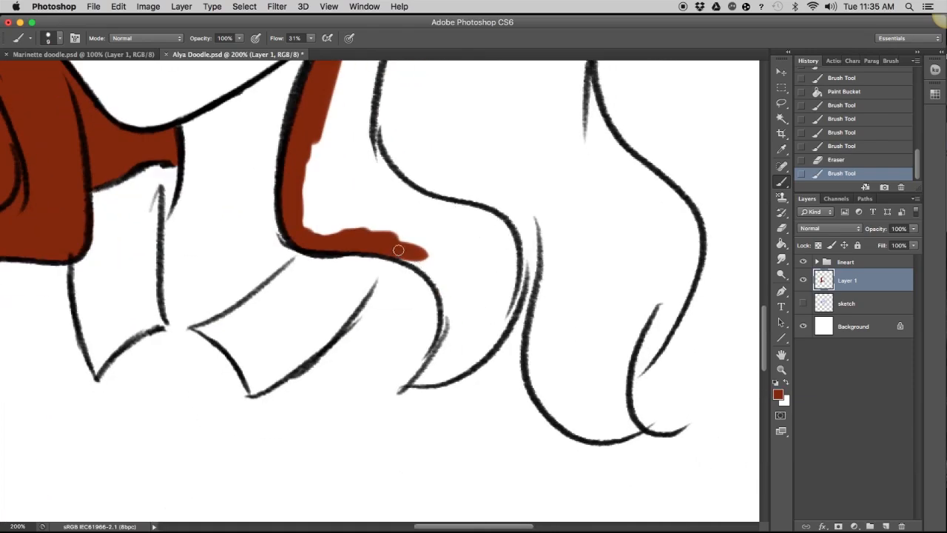
mouse_move(398, 250)
left_mouse_down()
mouse_move(431, 268)
mouse_move(451, 314)
mouse_move(448, 347)
mouse_move(416, 379)
mouse_move(451, 371)
mouse_move(510, 305)
mouse_move(527, 251)
mouse_move(542, 278)
mouse_move(549, 403)
mouse_move(588, 429)
mouse_move(619, 432)
mouse_move(633, 410)
mouse_move(620, 361)
mouse_move(637, 342)
left_mouse_up()
mouse_move(641, 349)
left_mouse_down()
mouse_move(650, 357)
mouse_move(661, 333)
left_mouse_up()
mouse_move(586, 80)
left_mouse_down()
mouse_move(614, 159)
mouse_move(648, 170)
mouse_move(695, 222)
mouse_move(698, 263)
mouse_move(640, 358)
left_mouse_up()
left_click_drag(579, 350, 578, 359)
- Paint dark red inside the outer outline of the right hair, working upward from the tips toward the crown
mouse_move(552, 279)
left_mouse_down()
mouse_move(555, 363)
mouse_move(532, 390)
left_mouse_up()
mouse_move(552, 81)
left_mouse_down()
mouse_move(556, 172)
mouse_move(571, 133)
mouse_move(555, 299)
mouse_move(562, 340)
left_mouse_up()
left_click_drag(517, 160, 503, 374)
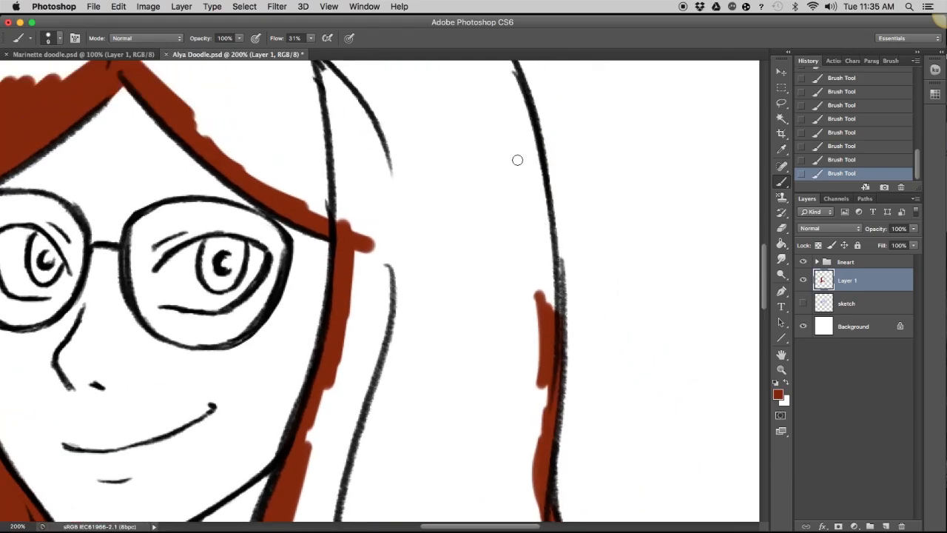
mouse_move(509, 107)
left_mouse_down()
mouse_move(527, 203)
mouse_move(545, 213)
mouse_move(551, 301)
left_mouse_up()
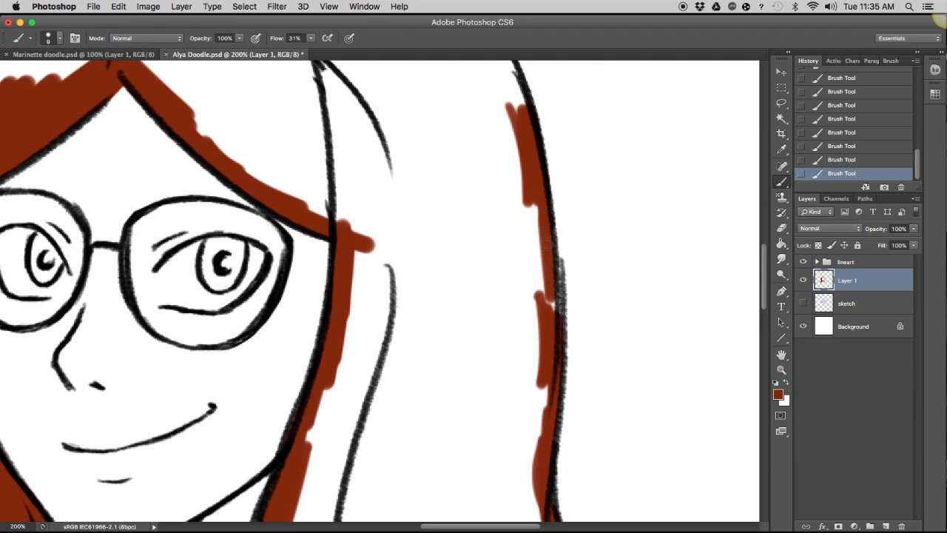
left_click_drag(549, 241, 553, 309)
left_click_drag(519, 193, 511, 354)
mouse_move(434, 142)
left_mouse_down()
mouse_move(503, 242)
mouse_move(489, 195)
mouse_move(513, 244)
left_mouse_up()
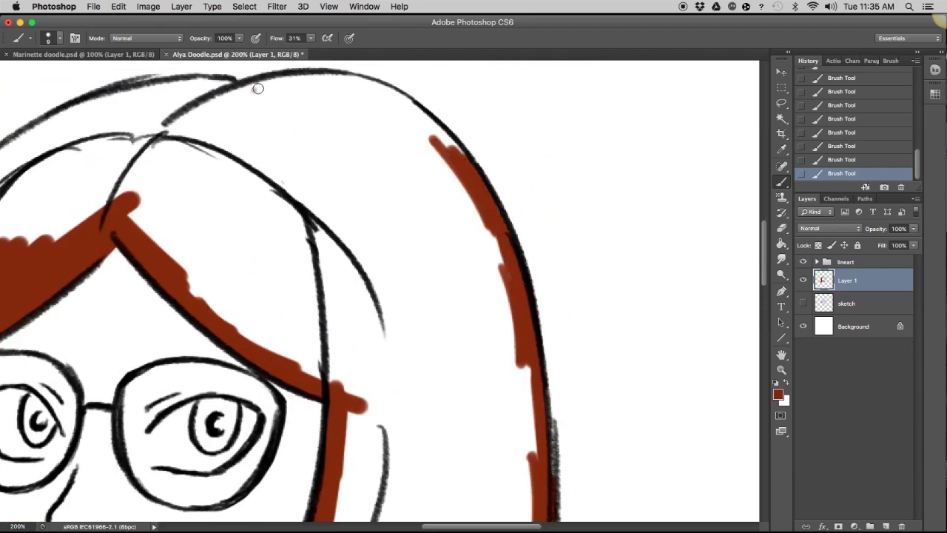
- Paint dark red along the inside of the hair outline across the top of the head on both sides of the parting
mouse_move(258, 88)
left_mouse_down()
mouse_move(235, 97)
mouse_move(318, 81)
mouse_move(374, 85)
mouse_move(436, 131)
left_mouse_up()
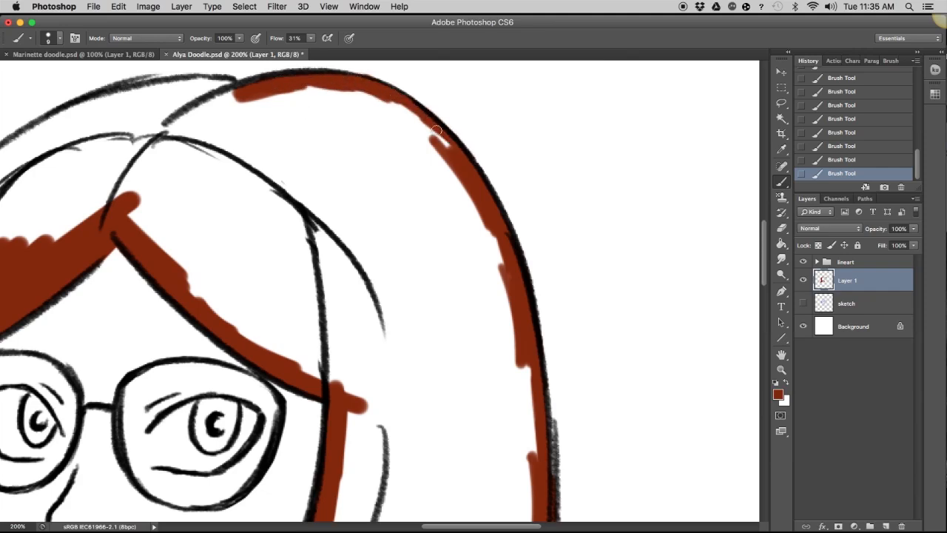
scroll(436, 130, "left", 10)
scroll(436, 130, "up", 2)
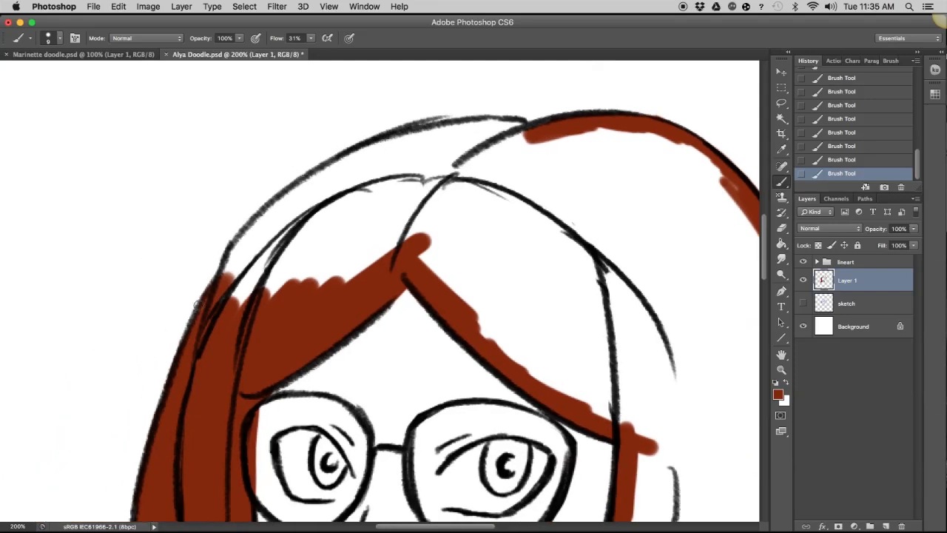
mouse_move(220, 273)
left_mouse_down()
mouse_move(255, 230)
mouse_move(318, 174)
mouse_move(470, 127)
mouse_move(529, 136)
mouse_move(511, 124)
mouse_move(471, 127)
left_mouse_up()
scroll(438, 212, "right", 6)
scroll(438, 211, "down", 3)
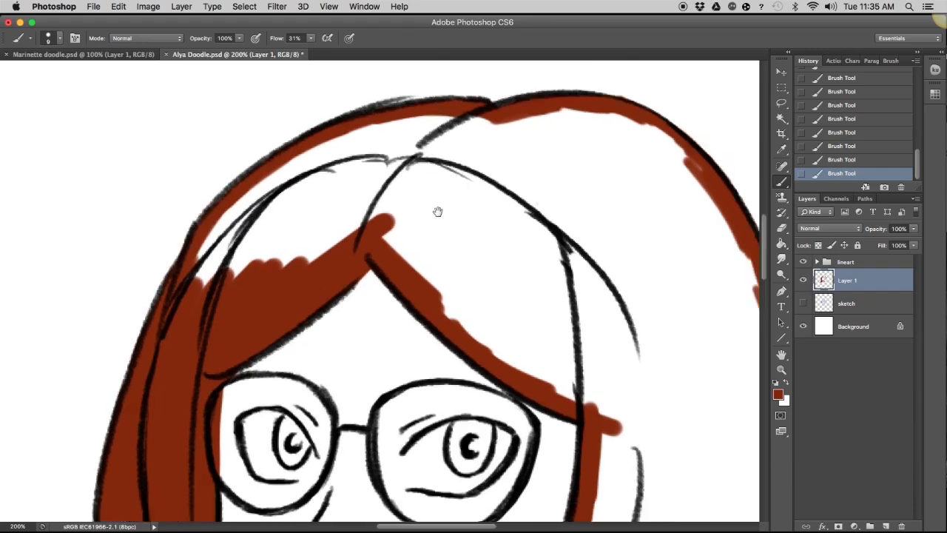
- Fill the remaining enclosed hair area with dark red and brush over the seam lines on the left crown and fringe
left_click(781, 246)
left_click(609, 304)
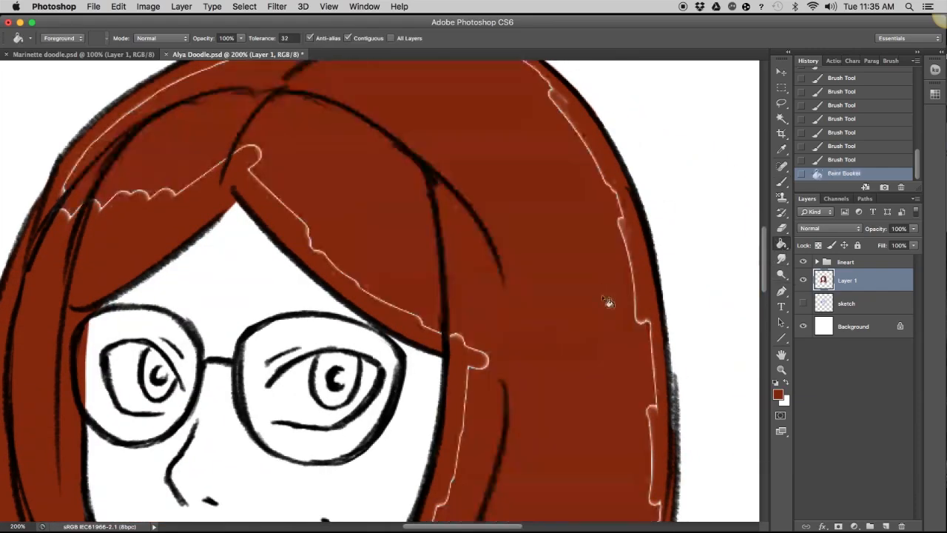
left_click(782, 181)
scroll(535, 309, "left", 5)
scroll(535, 308, "up", 2)
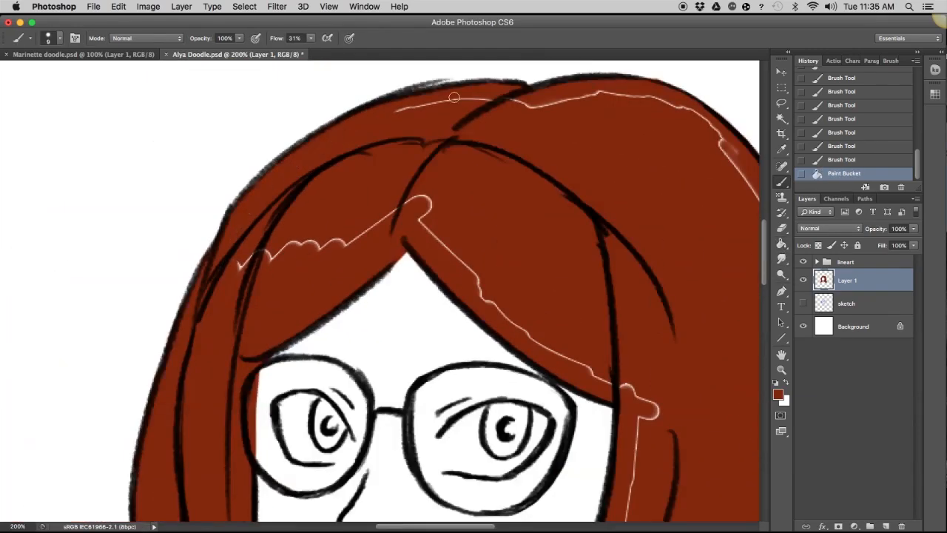
mouse_move(241, 267)
left_mouse_down()
mouse_move(331, 244)
mouse_move(400, 204)
left_mouse_up()
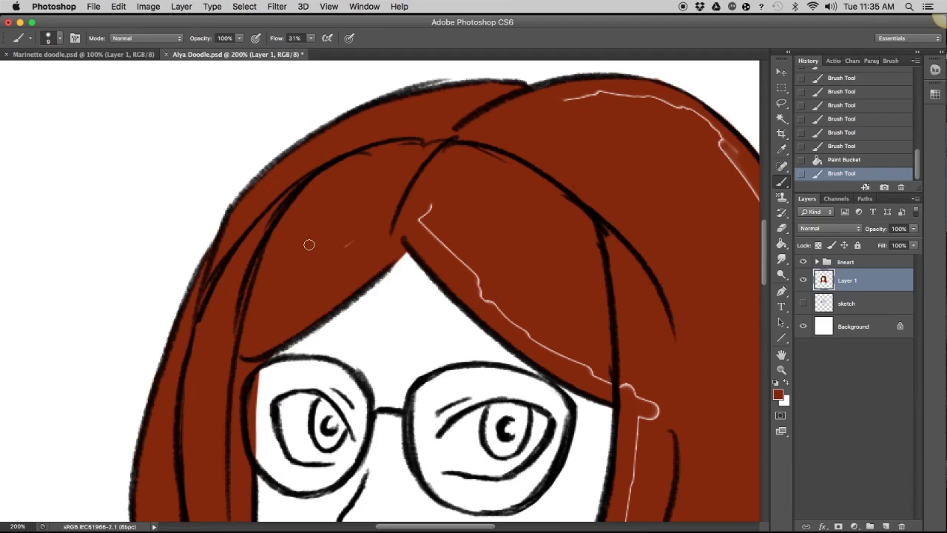
- Enlarge the brush to 15 px and paint over the seam lines along the right fringe, face side and inner curls
key("super+minus")
left_click_drag(381, 390, 347, 300)
key("bracketright")
key("bracketright")
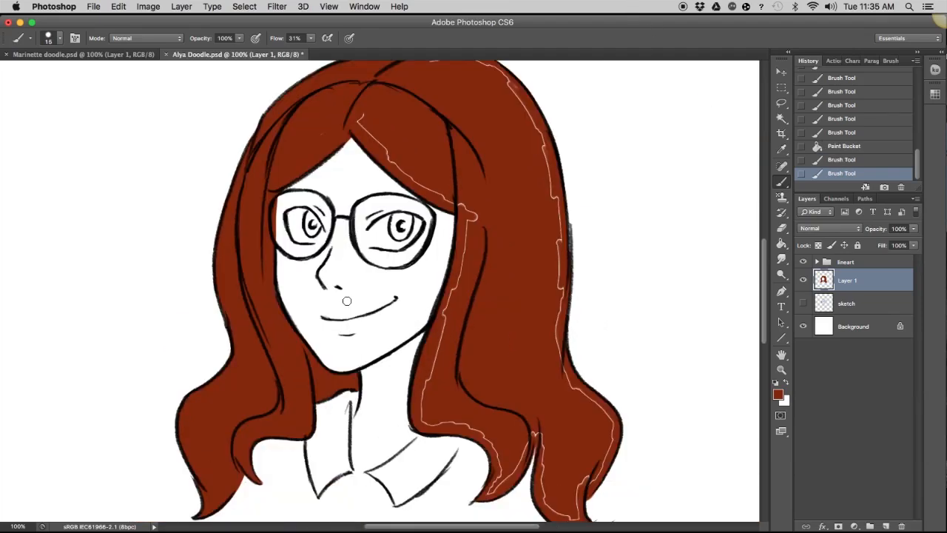
mouse_move(390, 155)
left_mouse_down()
mouse_move(480, 208)
mouse_move(475, 220)
mouse_move(470, 209)
mouse_move(449, 292)
left_mouse_up()
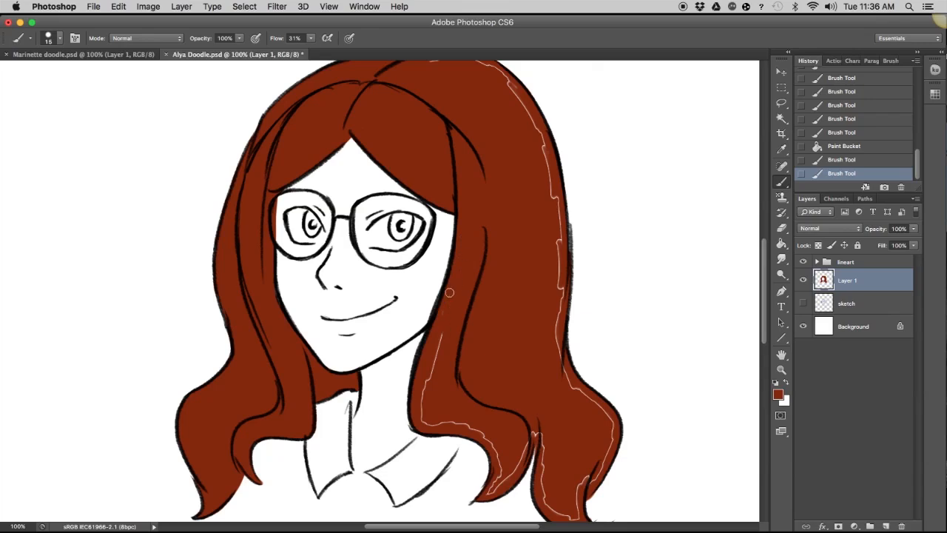
mouse_move(435, 355)
left_mouse_down()
mouse_move(421, 418)
mouse_move(441, 423)
left_mouse_up()
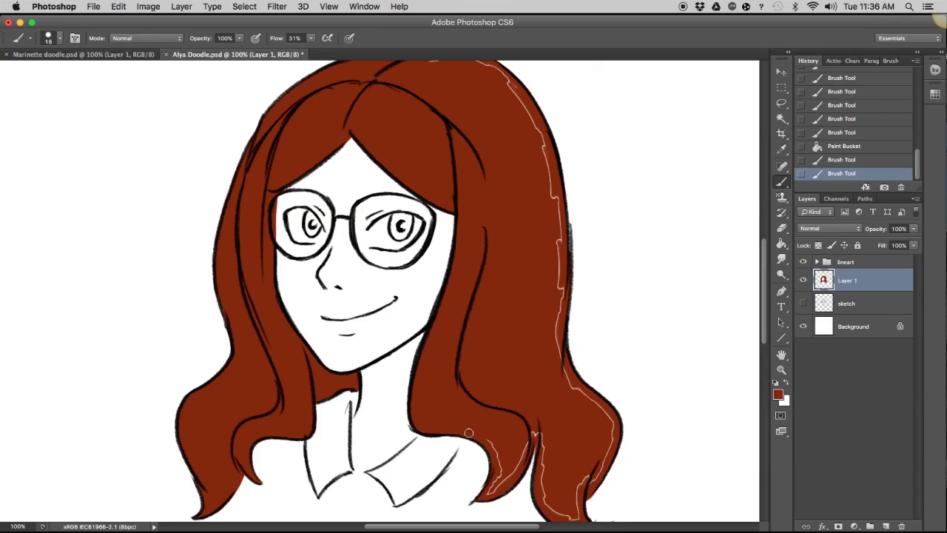
left_click_drag(489, 490, 515, 458)
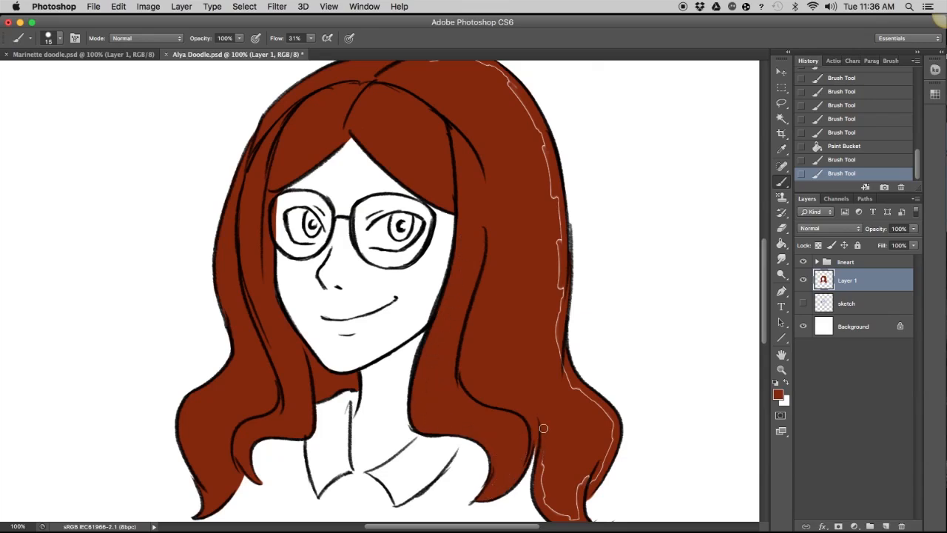
left_click_drag(543, 428, 543, 491)
- Paint over the remaining seam lines along the right hair's bottom curl, outer edge and crown
scroll(541, 387, "down", 5)
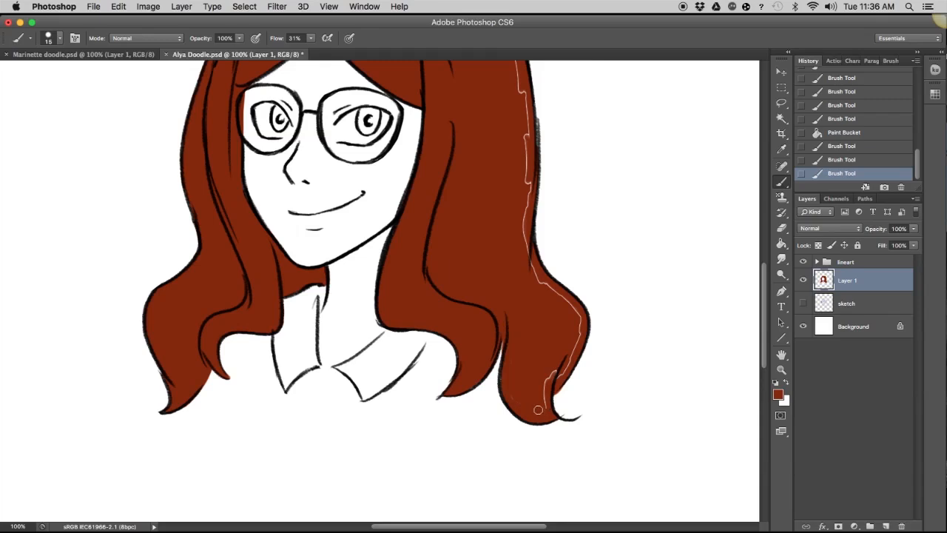
left_click_drag(541, 402, 551, 386)
left_click_drag(544, 276, 530, 258)
scroll(518, 321, "up", 4)
left_click_drag(510, 103, 532, 256)
left_click_drag(514, 303, 505, 294)
scroll(491, 275, "up", 5)
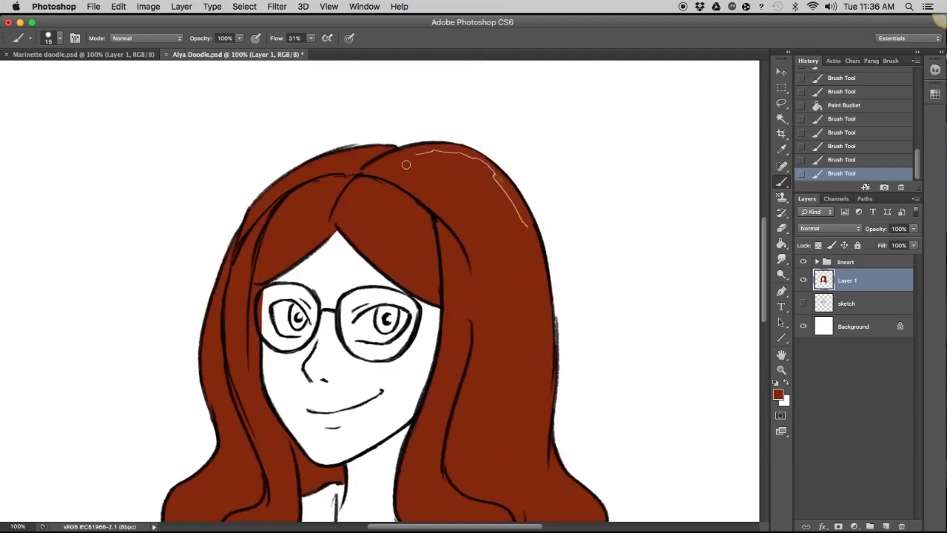
left_click_drag(471, 157, 499, 186)
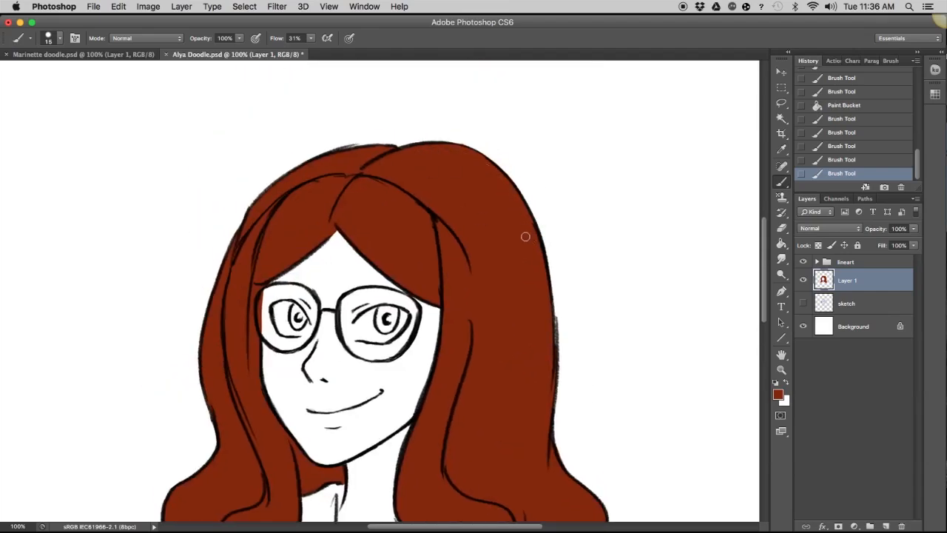
left_click_drag(525, 236, 523, 231)
- Expand the lineart group and set the foreground colour to black
scroll(484, 307, "down", 6)
scroll(485, 307, "left", 2)
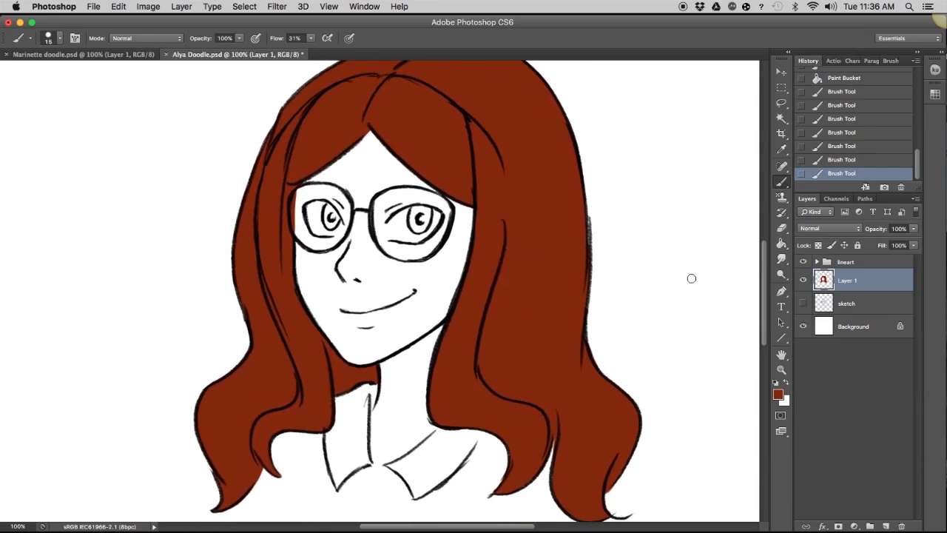
left_click(817, 263)
left_click(780, 398)
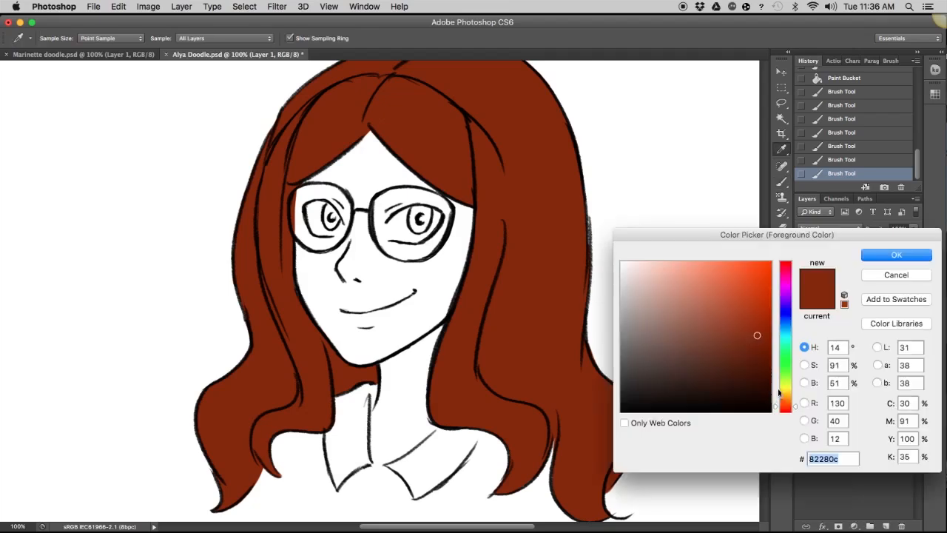
left_click_drag(630, 382, 597, 437)
left_click(877, 256)
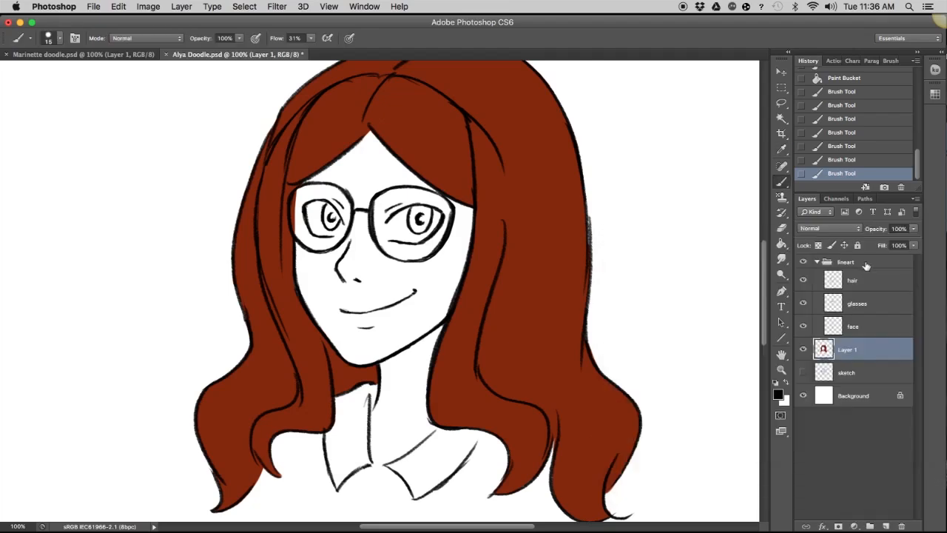
left_click(854, 326)
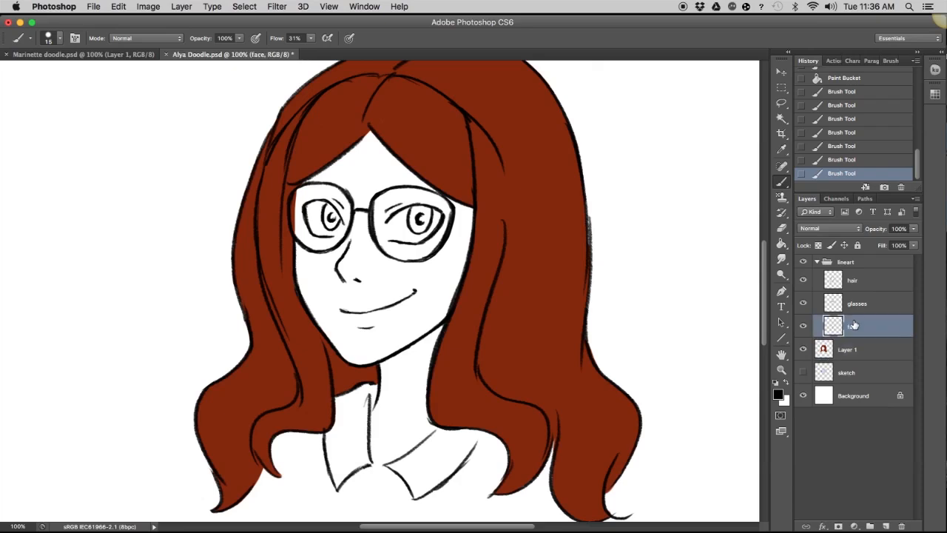
key("super+plus")
left_click_drag(466, 352, 568, 494)
left_click_drag(443, 325, 431, 309)
key("super+z")
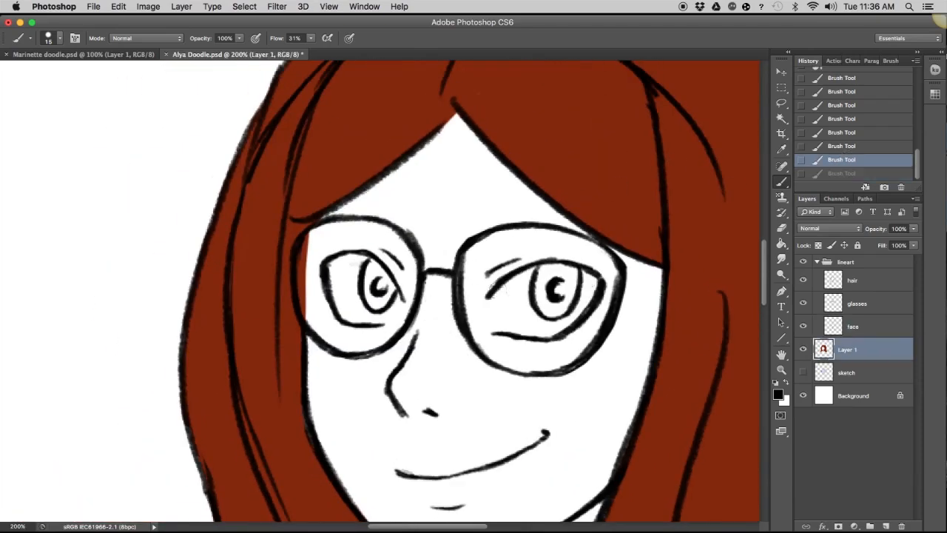
- Choose the Kyle's Drawing Box - Animator Pencil New brush preset at a size of 4 px
left_click(28, 39)
left_click(106, 73)
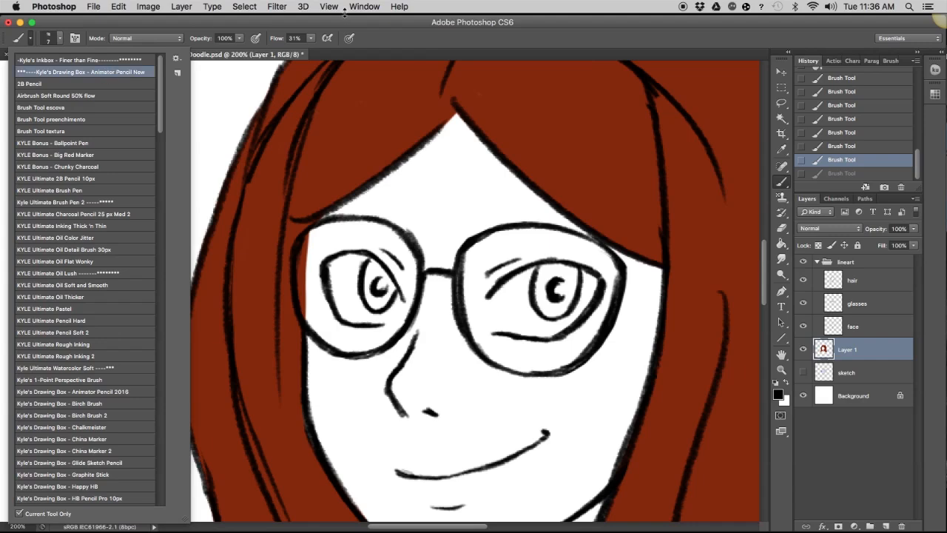
left_click(343, 18)
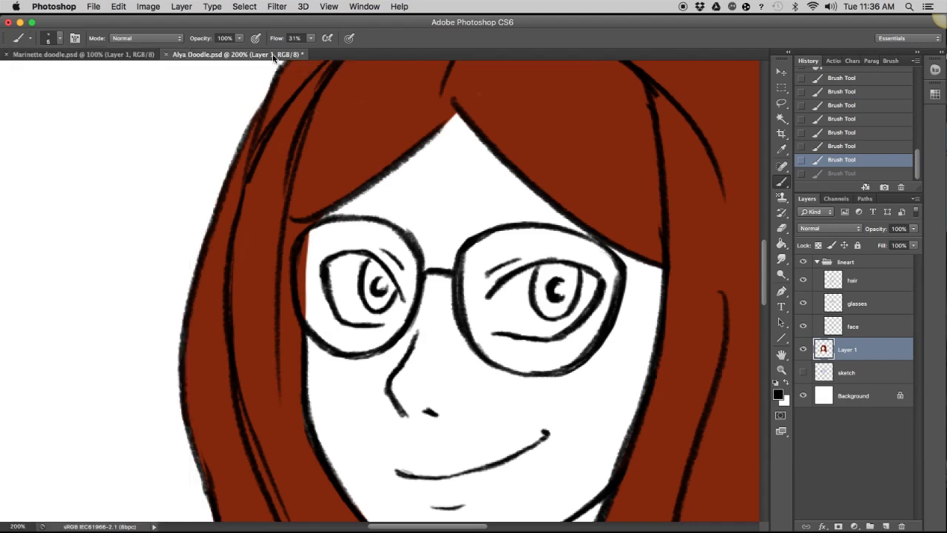
left_click_drag(603, 341, 553, 298)
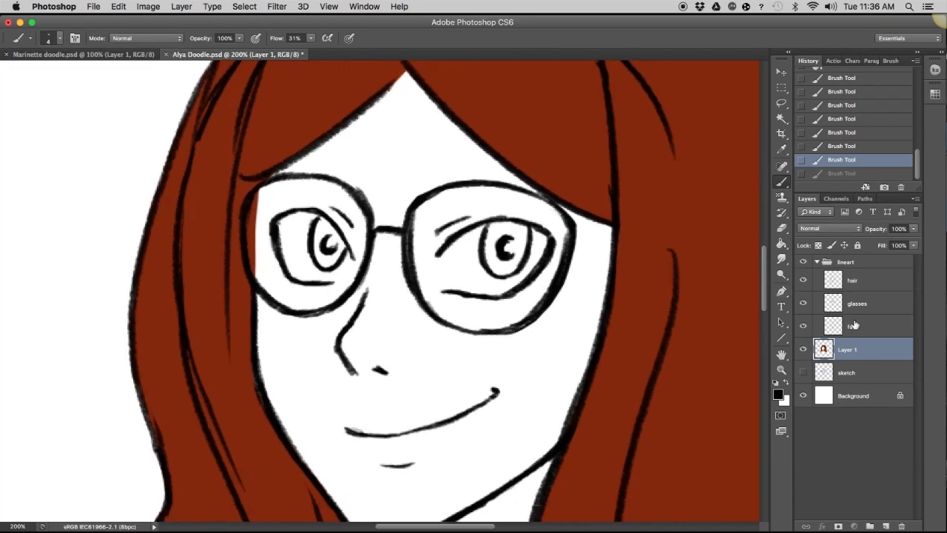
- Draw an eyebrow in black above each lens of the glasses on the face layer
left_click(853, 324)
left_click_drag(428, 182, 507, 169)
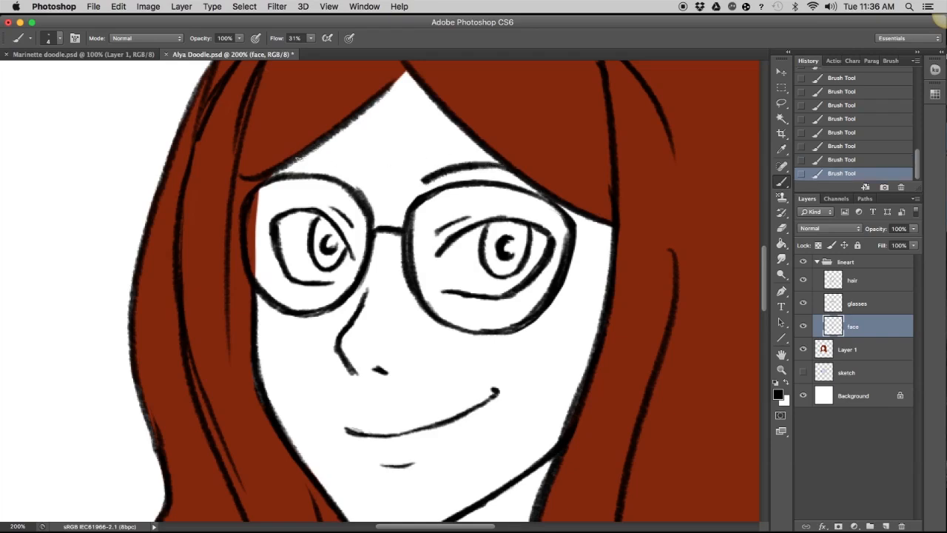
mouse_move(296, 158)
left_mouse_down()
mouse_move(338, 151)
mouse_move(358, 167)
mouse_move(304, 198)
mouse_move(324, 126)
left_mouse_up()
- Lasso the left eyebrow and move it to sit just above the glasses frame
key("l")
key("v")
left_click_drag(343, 167, 340, 176)
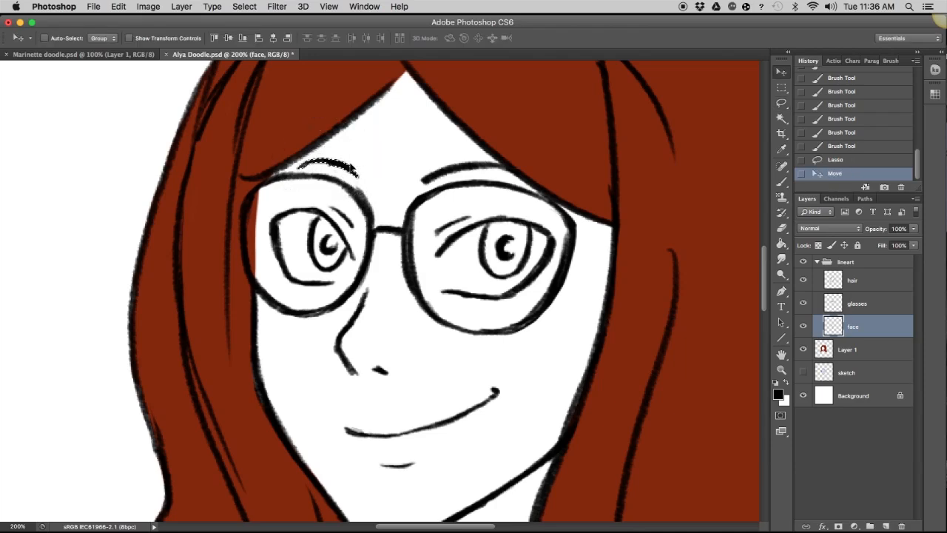
- Deselect, tidy the left eyebrow's outer end, and draw the missing face edge inside the left lens in black
key("b")
key("super+d")
key("e")
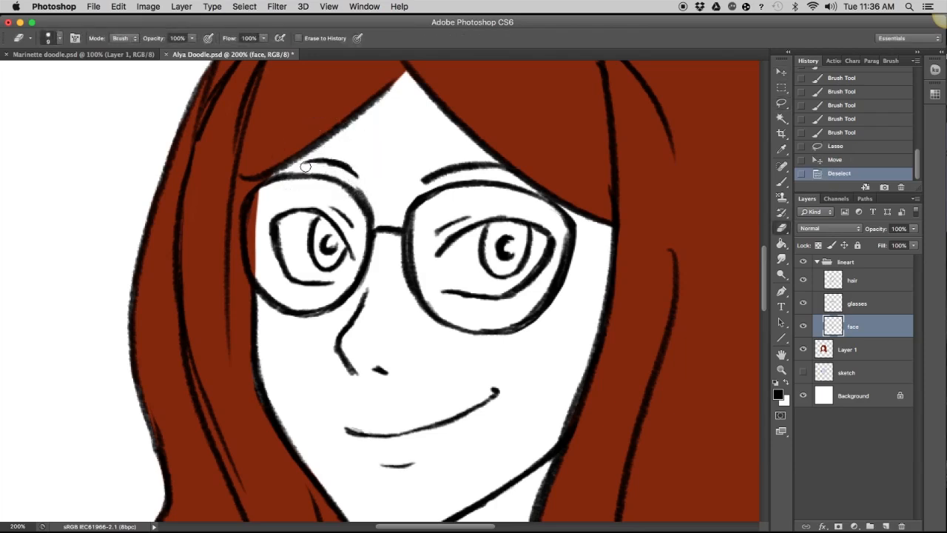
left_click_drag(346, 135, 267, 181)
key("b")
left_click_drag(320, 156, 292, 167)
left_click_drag(259, 193, 255, 279)
left_click_drag(256, 231, 257, 302)
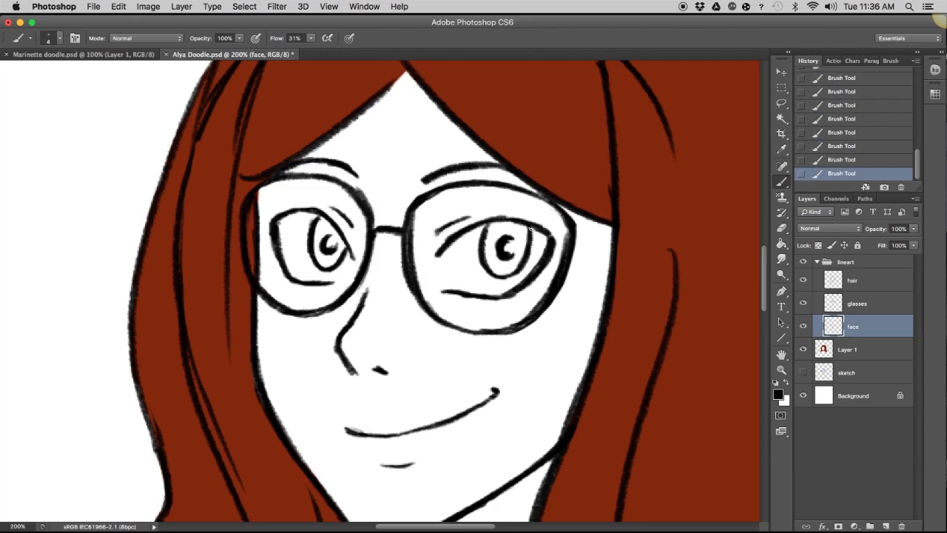
- Draw black eyelashes around the outer corner and lower edge of the right eye, cleaning up any excess
left_click_drag(530, 225, 602, 236)
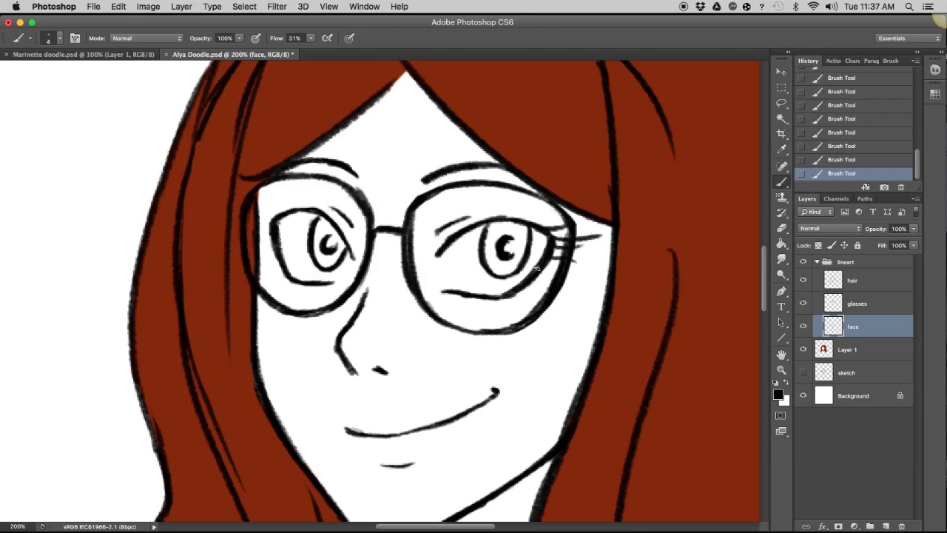
left_click_drag(536, 267, 557, 277)
left_click_drag(511, 293, 522, 299)
left_click_drag(528, 227, 566, 211)
mouse_move(547, 239)
left_mouse_down()
mouse_move(562, 239)
mouse_move(540, 249)
left_mouse_up()
key("e")
- Flip the canvas horizontally and draw matching black eyelashes around the outer corner of the other eye
key("super+shift+h")
left_click_drag(547, 320, 418, 326)
key("b")
left_click_drag(644, 232, 653, 207)
mouse_move(633, 221)
left_mouse_down()
mouse_move(661, 203)
mouse_move(669, 216)
left_mouse_up()
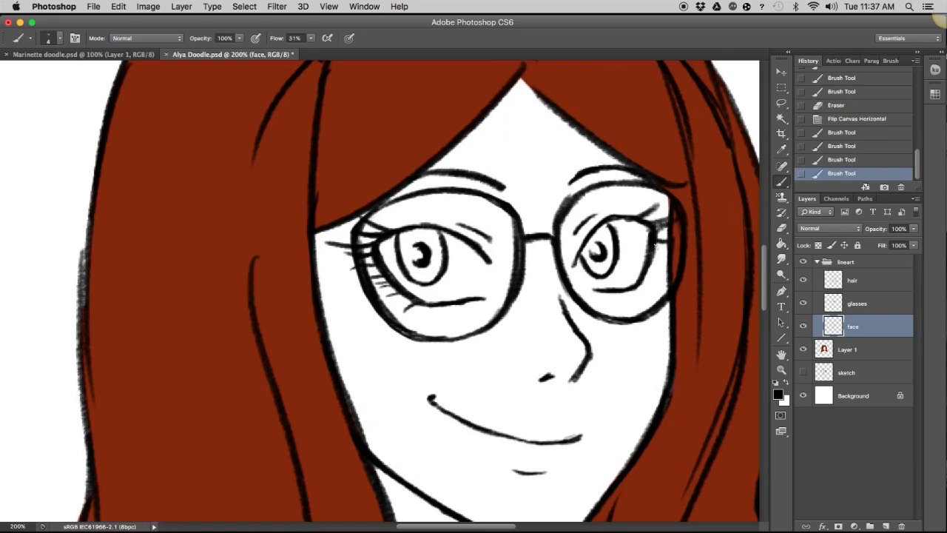
mouse_move(651, 250)
left_mouse_down()
mouse_move(667, 267)
mouse_move(657, 270)
left_mouse_up()
mouse_move(622, 220)
left_mouse_down()
mouse_move(645, 199)
mouse_move(661, 204)
left_mouse_up()
left_click_drag(655, 233, 669, 220)
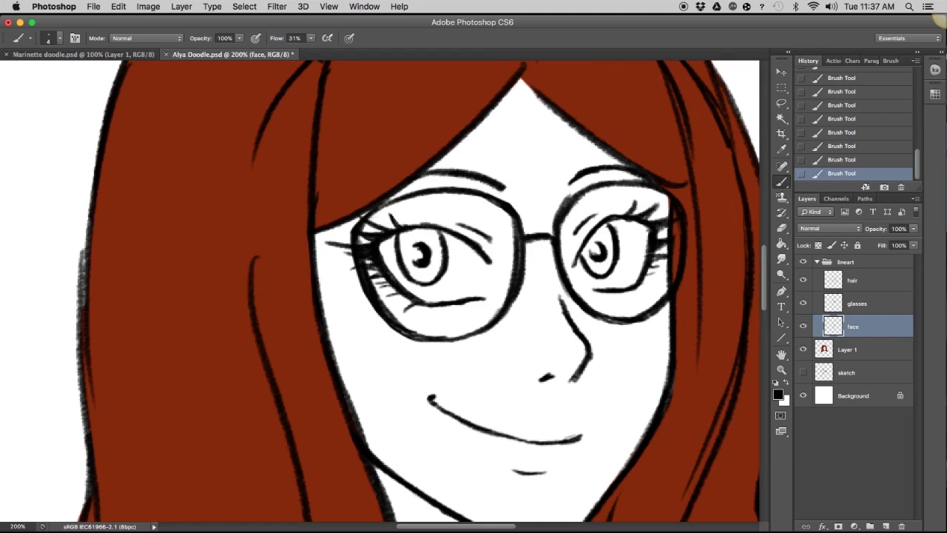
left_click_drag(567, 284, 510, 293)
mouse_move(557, 230)
left_mouse_down()
mouse_move(591, 238)
mouse_move(542, 231)
left_mouse_up()
left_click_drag(590, 403, 561, 335)
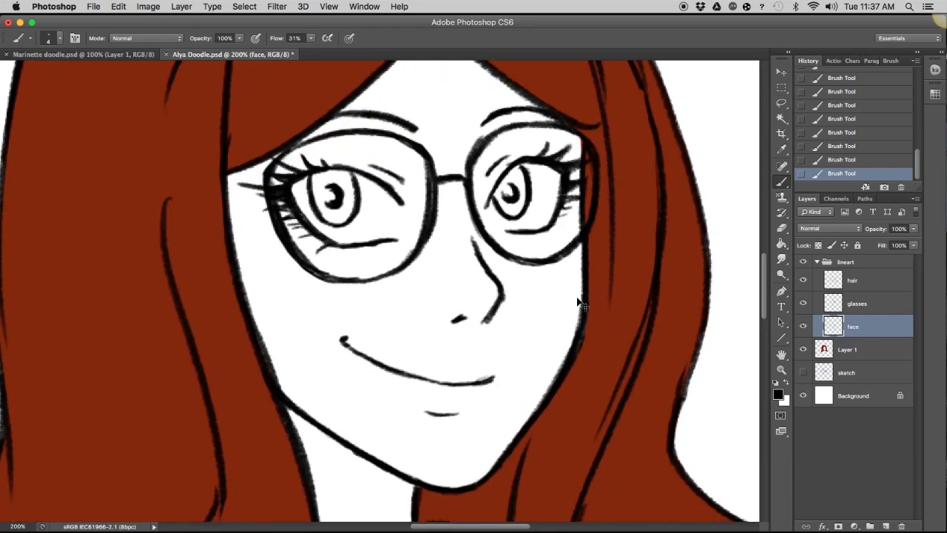
- Save the document and flip the canvas horizontally back to its original orientation
key("super+minus")
key("super+s")
key("super+shift+h")
left_click_drag(496, 356, 583, 343)
- Collapse the lineart group and add a new layer between the hair colour layer and the sketch layer
left_click(816, 263)
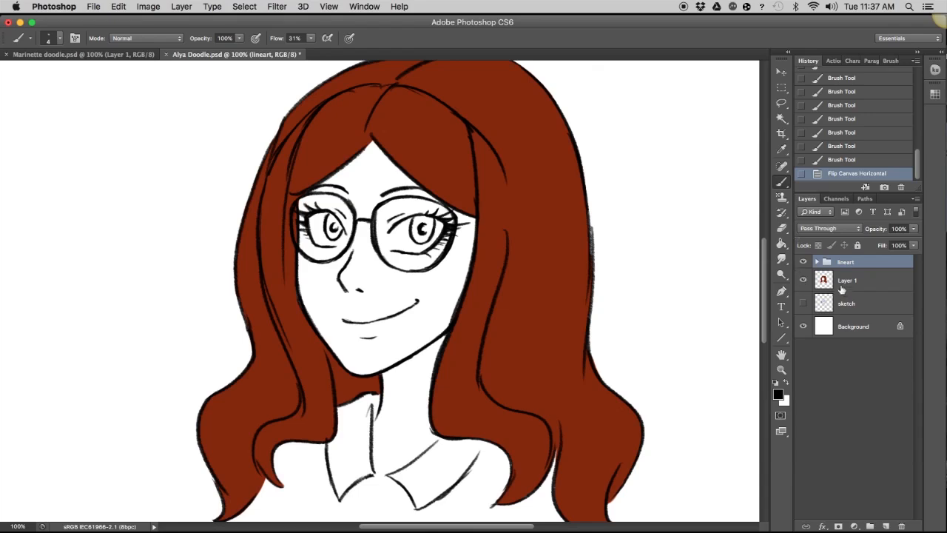
left_click(843, 283)
left_click(848, 304)
left_click(886, 526)
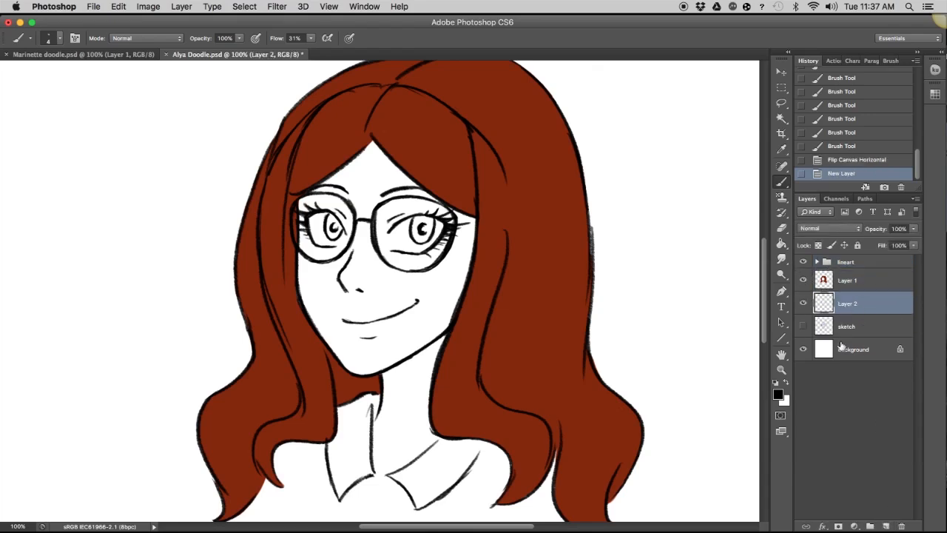
- Set the foreground colour to an orange skin tone, #cf7133, ready for painting
left_click(777, 397)
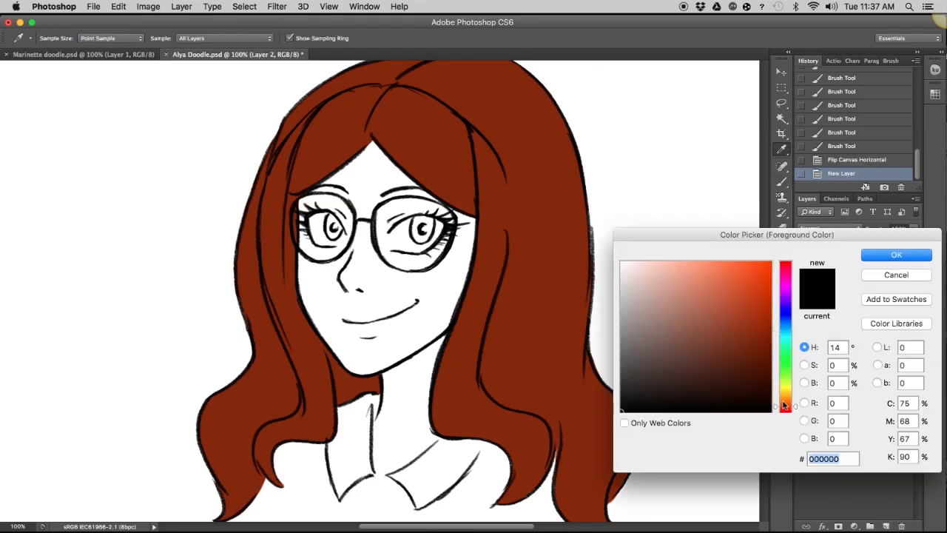
left_click_drag(785, 404, 785, 404)
left_click_drag(744, 309, 731, 286)
left_click_drag(776, 404, 777, 404)
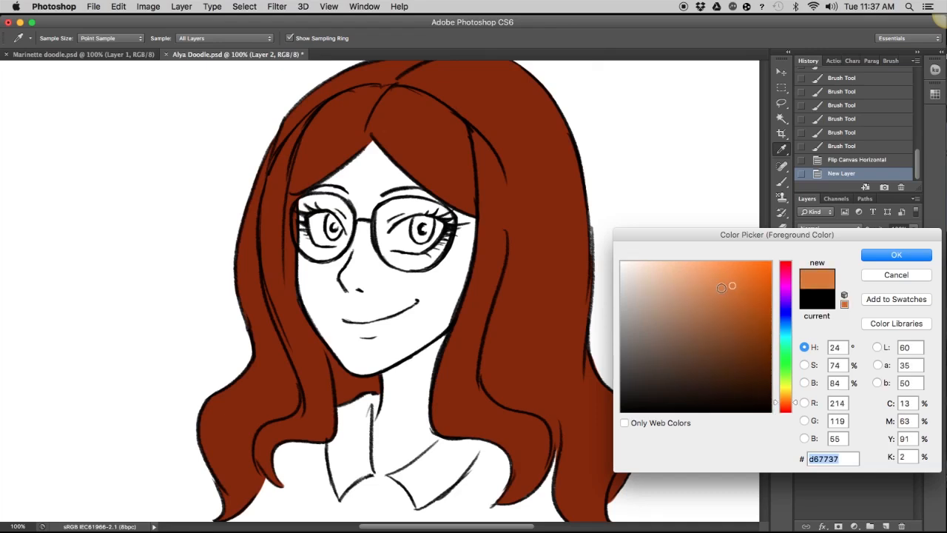
mouse_move(721, 288)
left_mouse_down()
mouse_move(708, 292)
mouse_move(734, 290)
left_mouse_up()
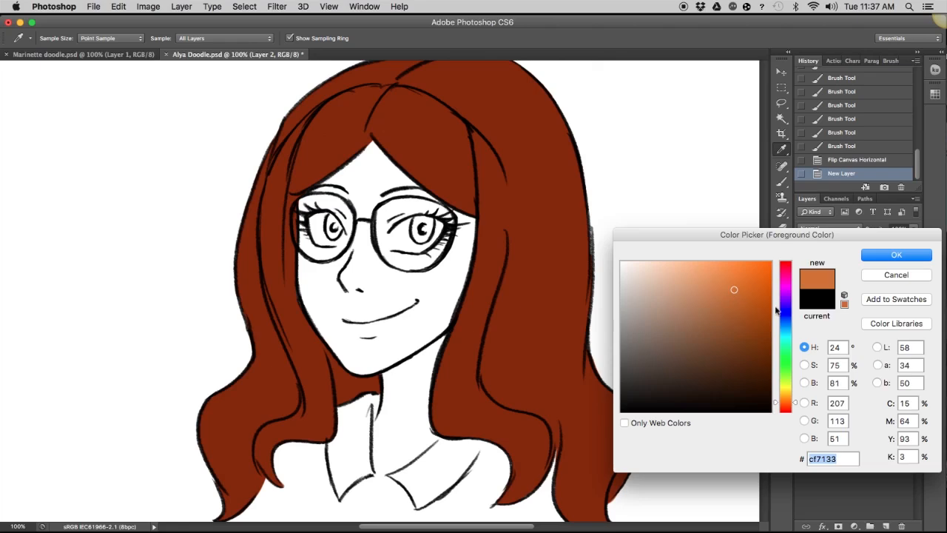
left_click(866, 256)
key("b")
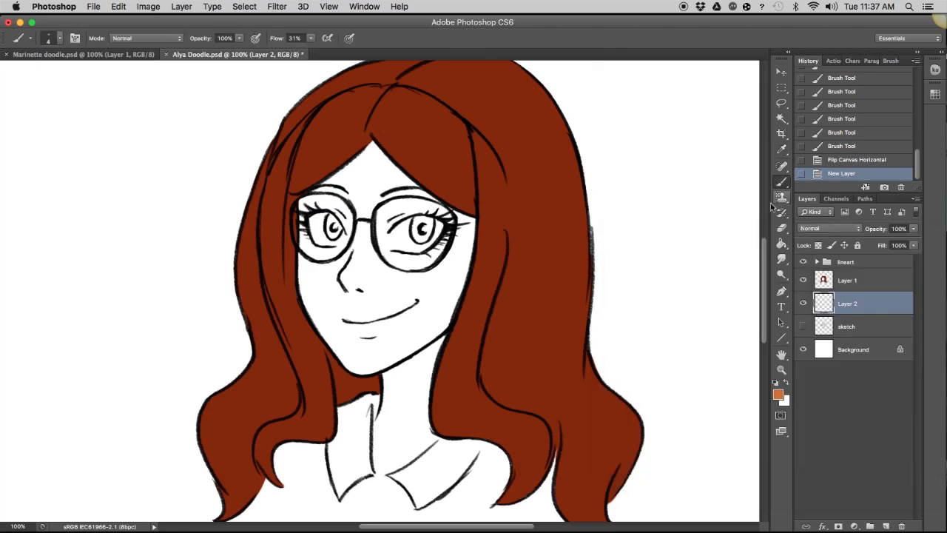
- Paint the face and neck with the skin tone using a 100 px round brush on the new layer
left_click(59, 38)
left_click(94, 191)
left_click(498, 34)
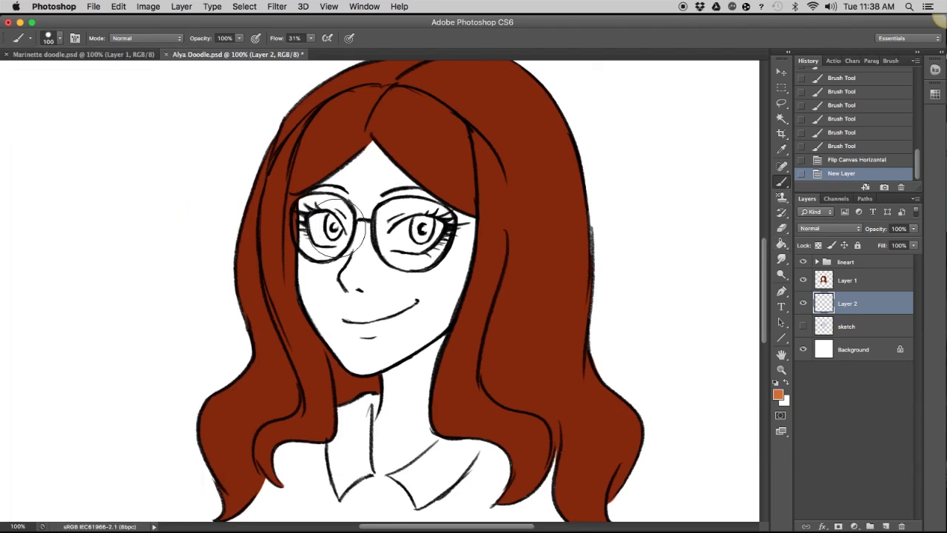
mouse_move(320, 197)
left_mouse_down()
mouse_move(311, 267)
mouse_move(365, 152)
mouse_move(366, 366)
mouse_move(477, 222)
mouse_move(403, 388)
mouse_move(390, 444)
mouse_move(439, 387)
mouse_move(441, 353)
left_mouse_up()
- Lock the skin colour layer's transparent pixels and refill the skin with a lighter, brighter orange
left_click(778, 394)
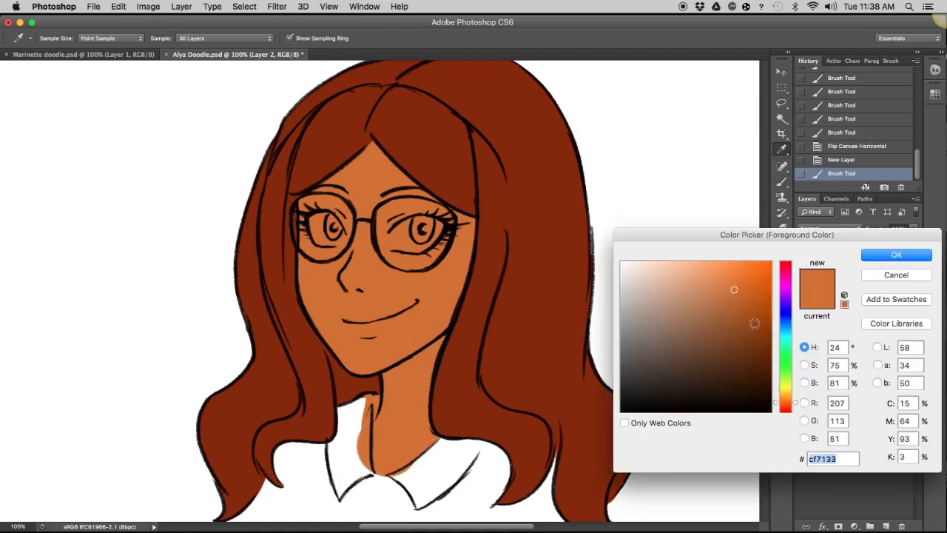
left_click_drag(775, 403, 777, 403)
left_click_drag(725, 284, 726, 278)
left_click(882, 256)
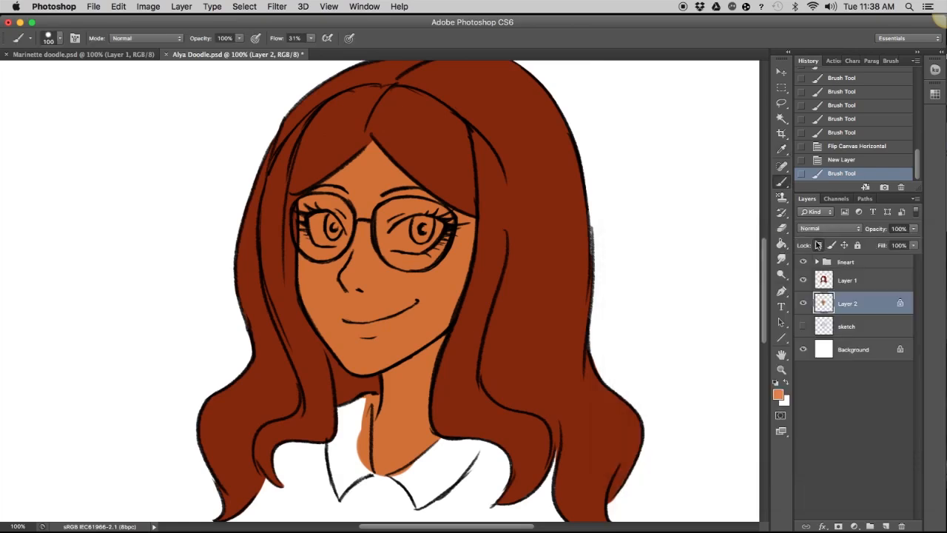
left_click(781, 238)
left_click(422, 305)
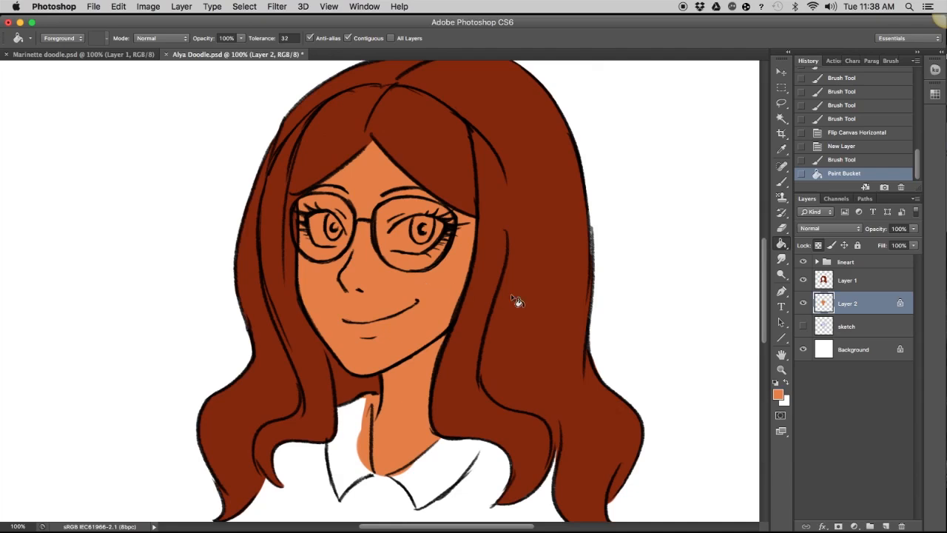
- Change the foreground colour to the more muted tan #d28557 and refill the skin with it
left_click(778, 394)
left_click(708, 289)
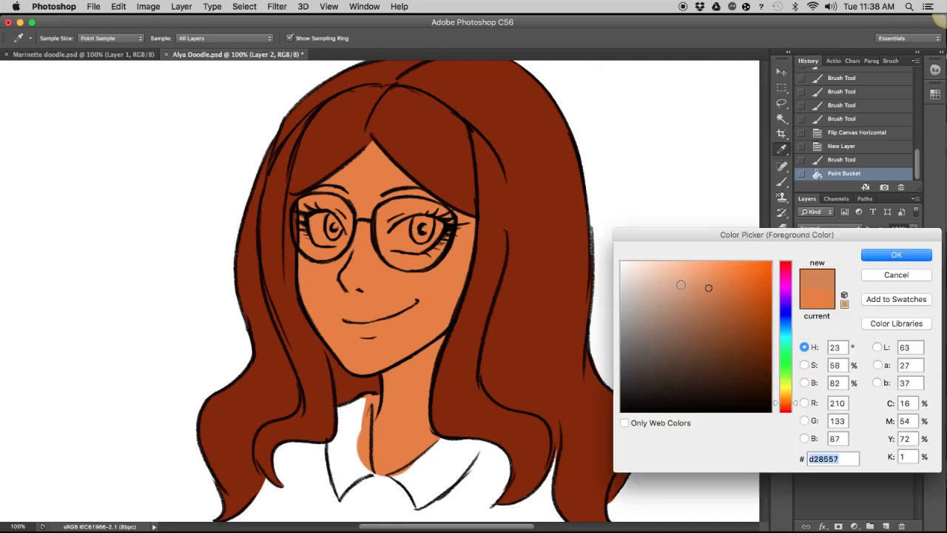
left_click(884, 257)
left_click(424, 276)
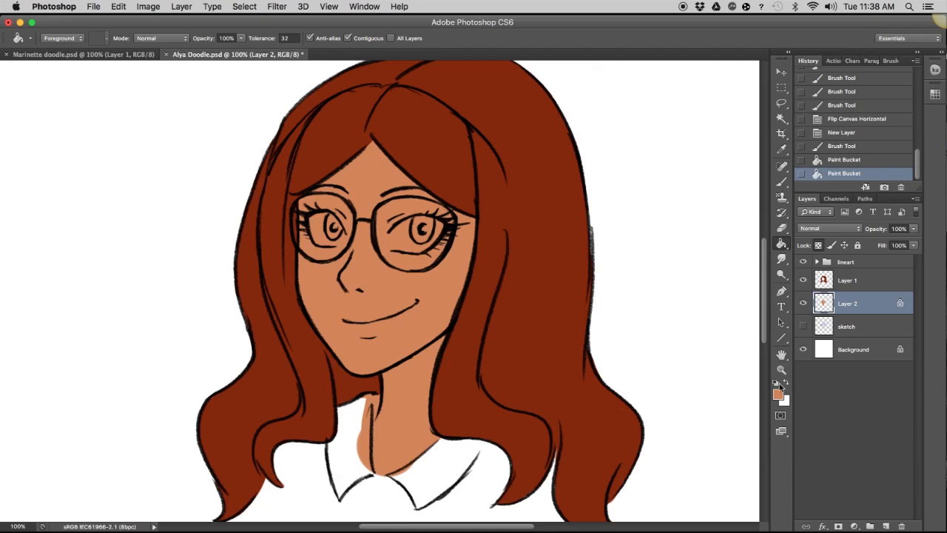
- Rename the skin colour layer as skin and the hair colour layer as hair
double_click(844, 302)
type("skin")
key("Return")
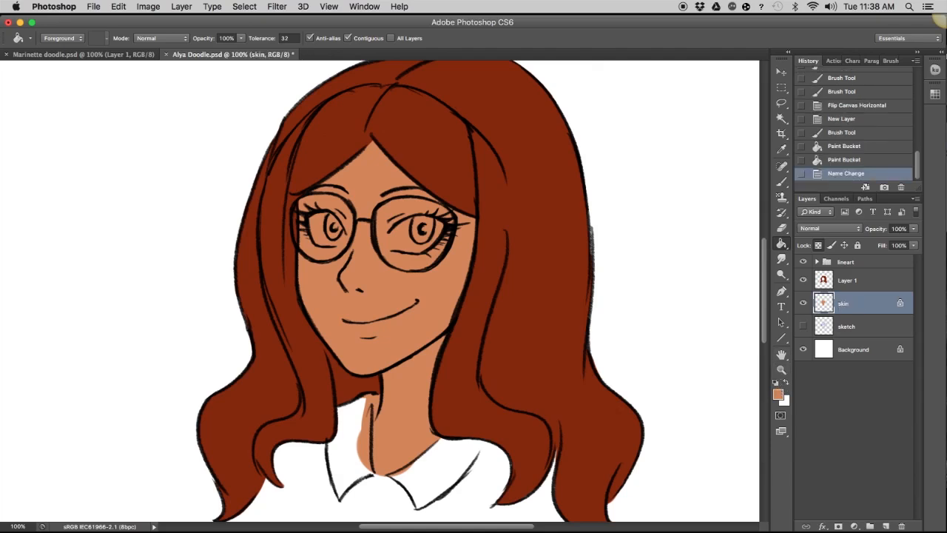
double_click(842, 281)
type("hair")
key("Return")
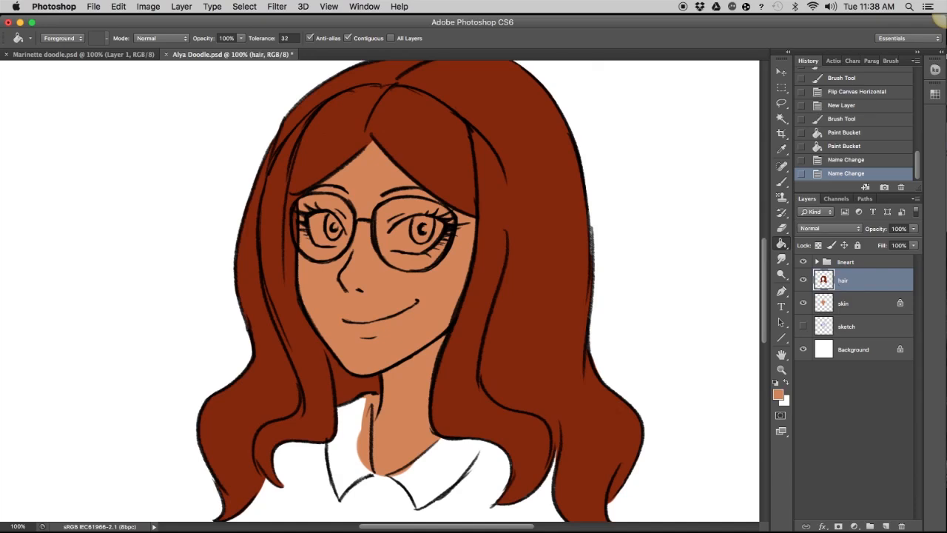
- Add a new layer above the hair colour layer and name it eye
left_click(886, 526)
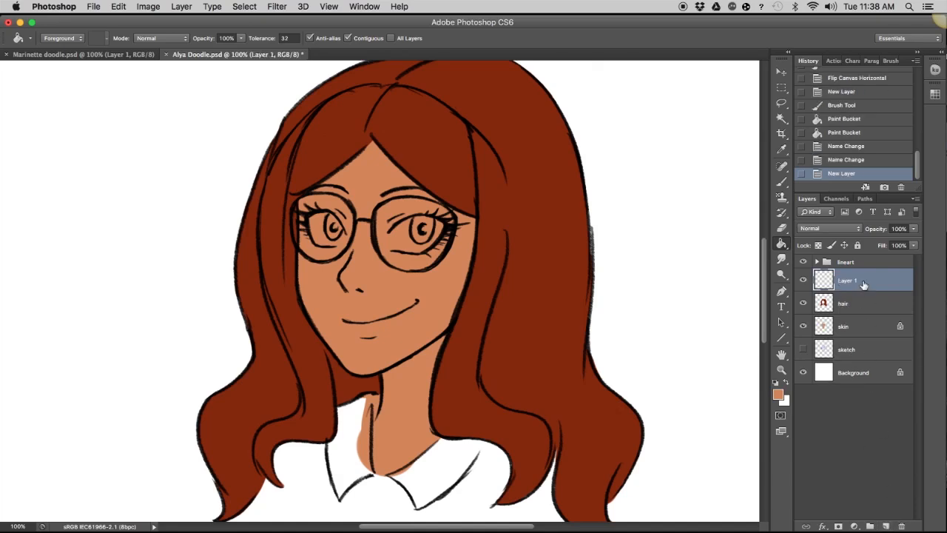
double_click(849, 281)
type("l")
key("Return")
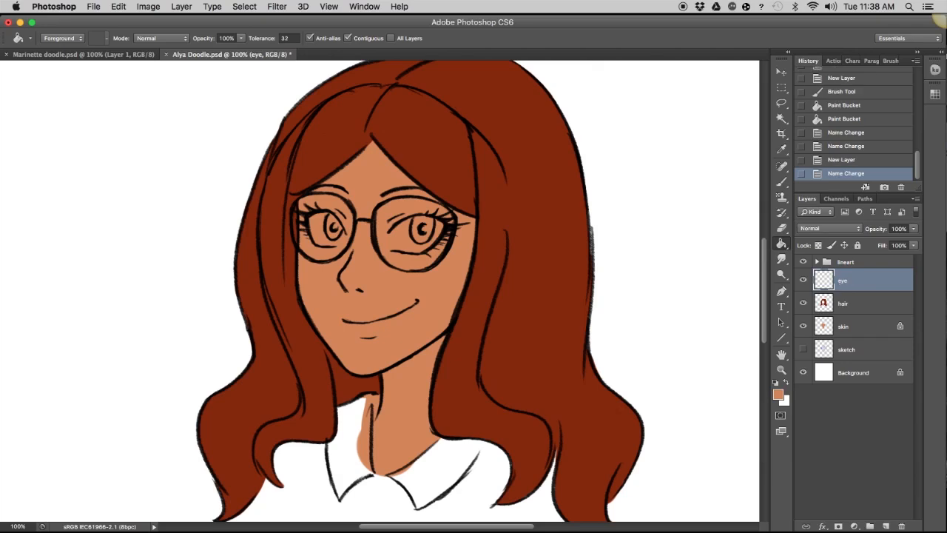
- Paint the insides of both eyes white on the eye layer with a 15 px brush
left_click(786, 383)
scroll(590, 326, "up", 5)
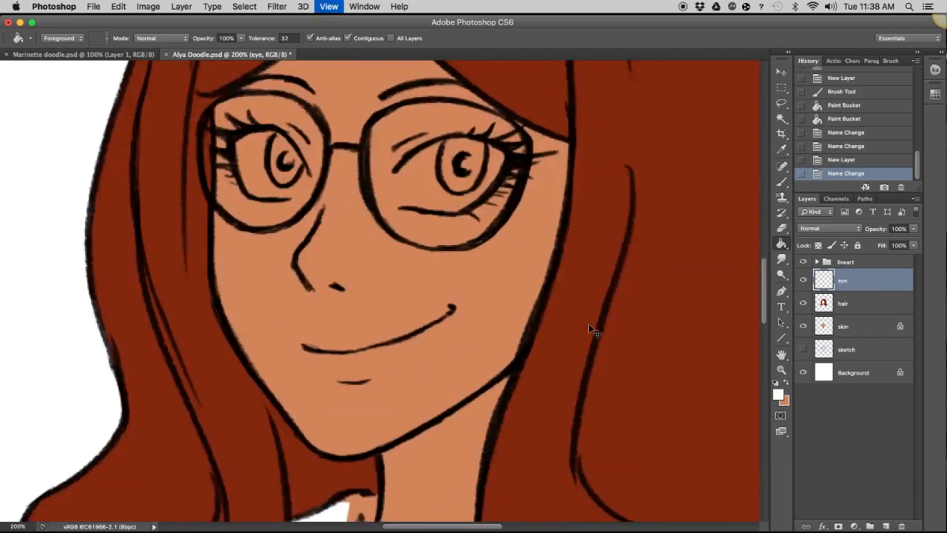
scroll(590, 331, "down", 3)
scroll(450, 286, "up", 1)
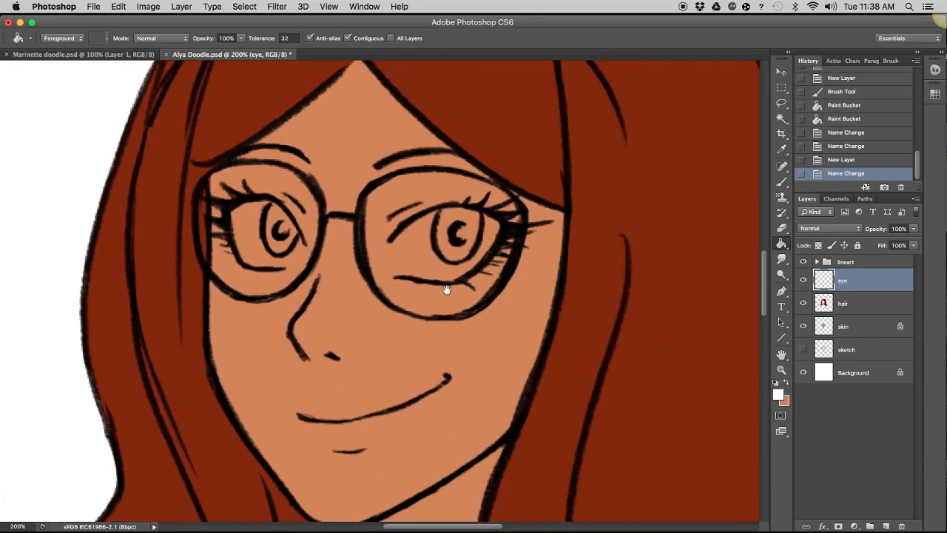
left_click(782, 183)
key("bracketleft")
key("bracketleft")
key("bracketleft")
key("bracketleft")
key("bracketleft")
key("bracketleft")
key("bracketleft")
key("bracketleft")
key("bracketleft")
key("bracketleft")
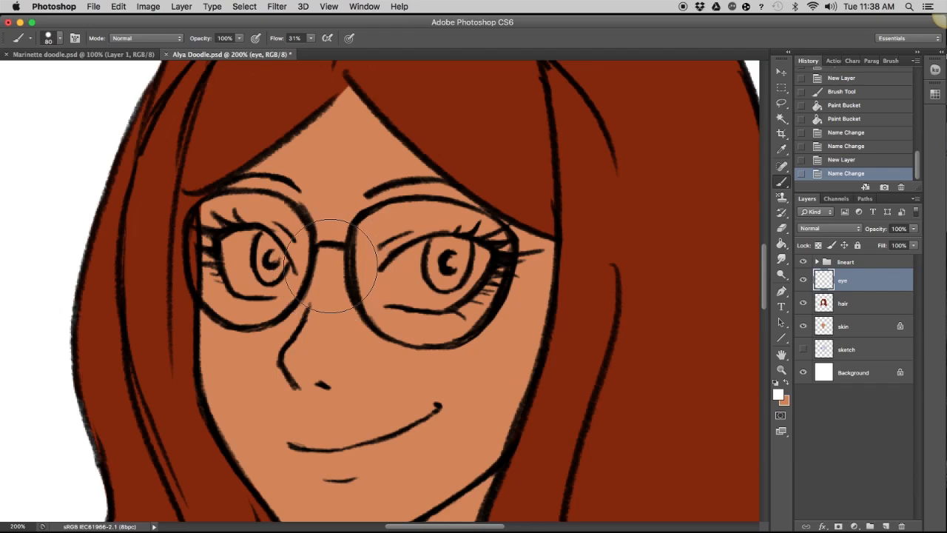
key("bracketleft")
key("bracketleft")
mouse_move(279, 242)
left_mouse_down()
mouse_move(236, 266)
mouse_move(282, 283)
mouse_move(290, 268)
mouse_move(252, 237)
mouse_move(261, 240)
left_mouse_up()
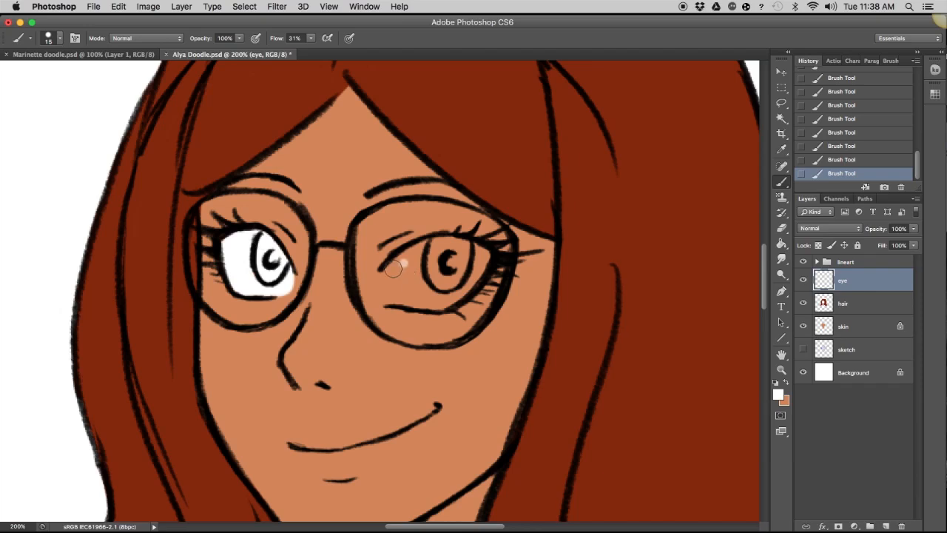
mouse_move(393, 269)
left_mouse_down()
mouse_move(419, 298)
mouse_move(477, 282)
mouse_move(425, 251)
mouse_move(453, 265)
left_mouse_up()
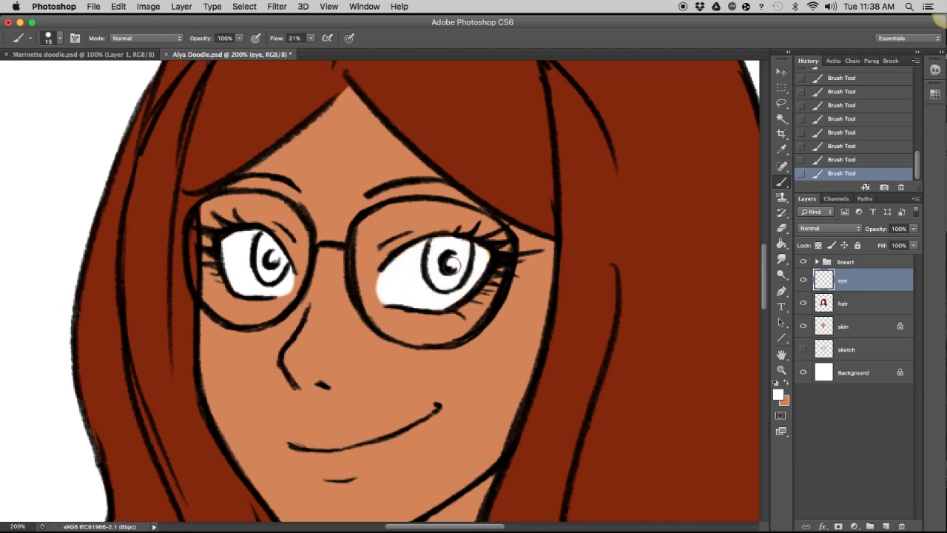
- Add a new layer above the eye layer and name it iris
left_click(886, 526)
double_click(848, 282)
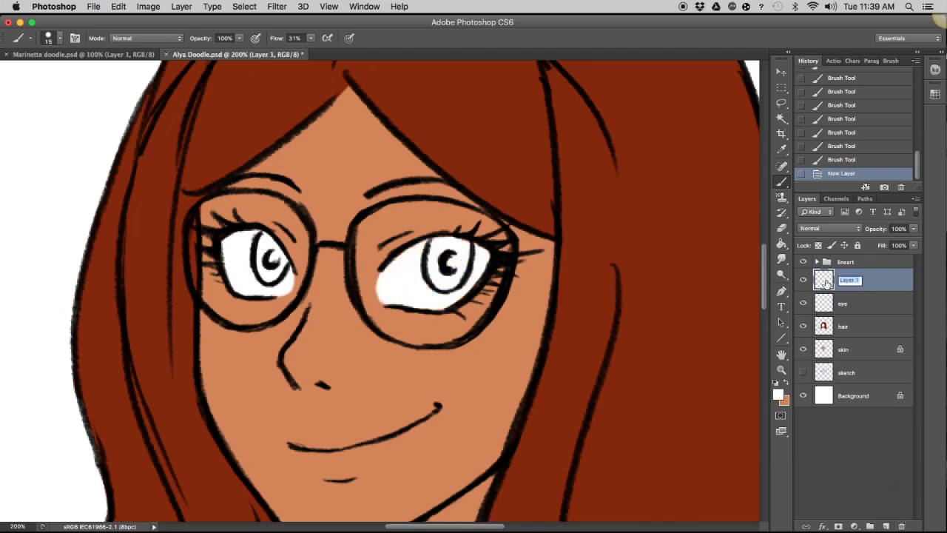
type("iris")
key("Return")
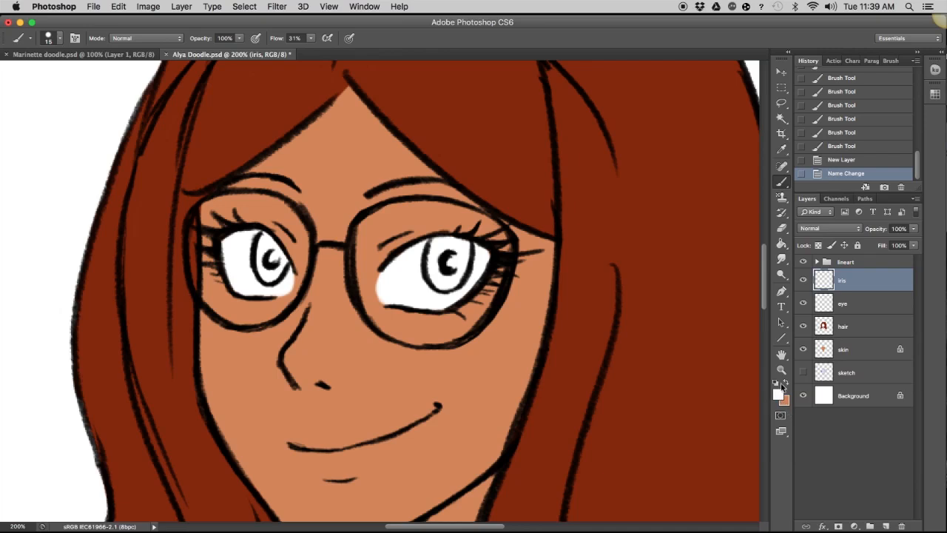
- Choose a golden orange foreground colour and paint both irises with it on the iris layer
left_click(787, 382)
left_click(778, 394)
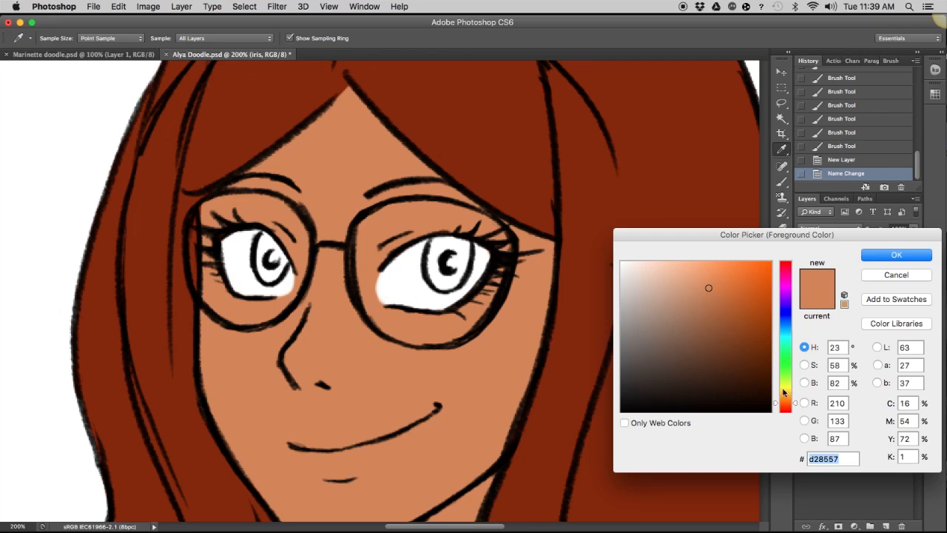
left_click_drag(786, 403, 787, 398)
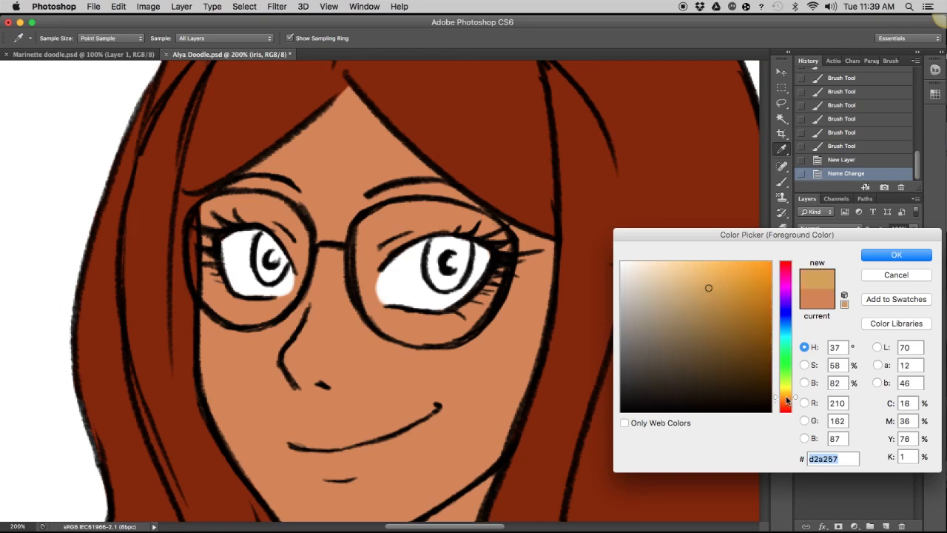
left_click(892, 255)
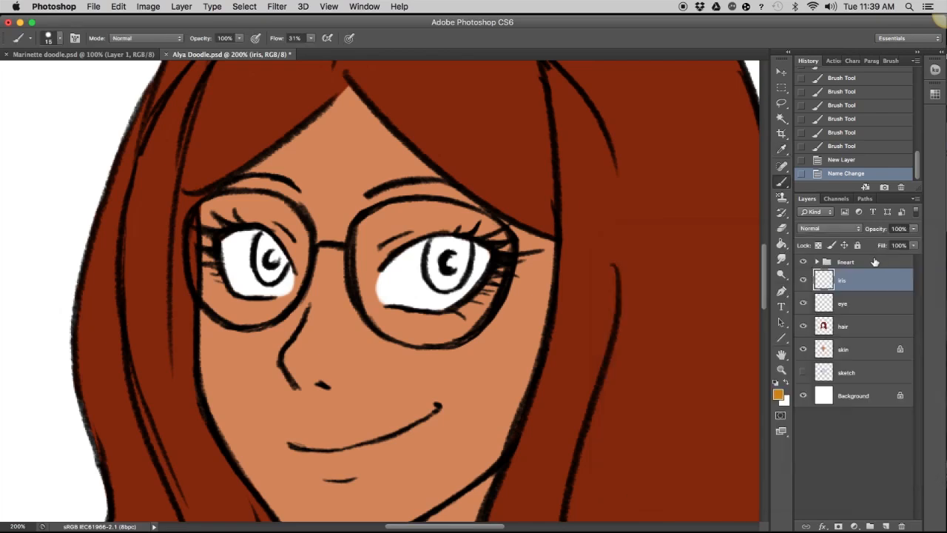
mouse_move(309, 248)
left_mouse_down()
mouse_move(271, 245)
mouse_move(271, 273)
mouse_move(278, 263)
mouse_move(266, 242)
left_mouse_up()
mouse_move(428, 238)
left_mouse_down()
mouse_move(453, 276)
mouse_move(446, 264)
mouse_move(455, 253)
mouse_move(439, 242)
mouse_move(466, 242)
left_mouse_up()
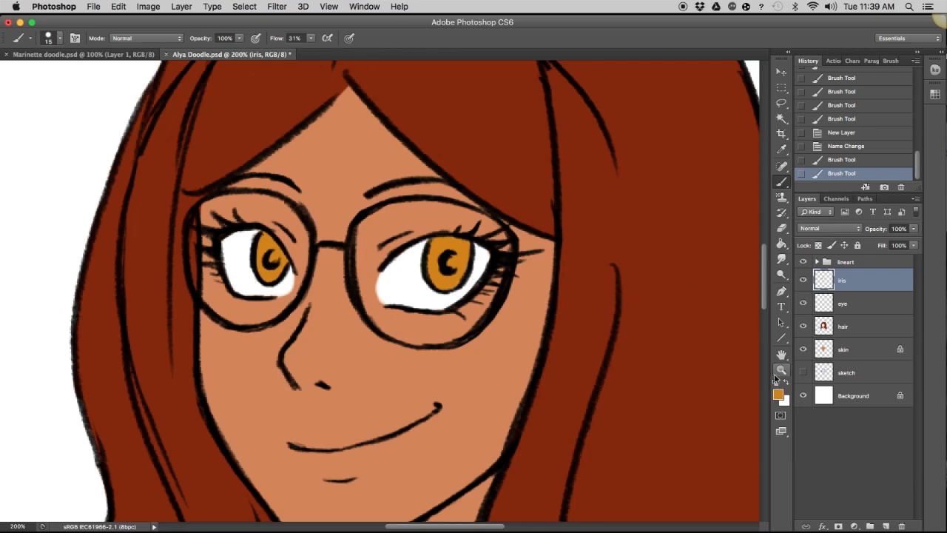
- Erase a small highlight spot beside the pupil in each iris so the white shows through
left_click(780, 229)
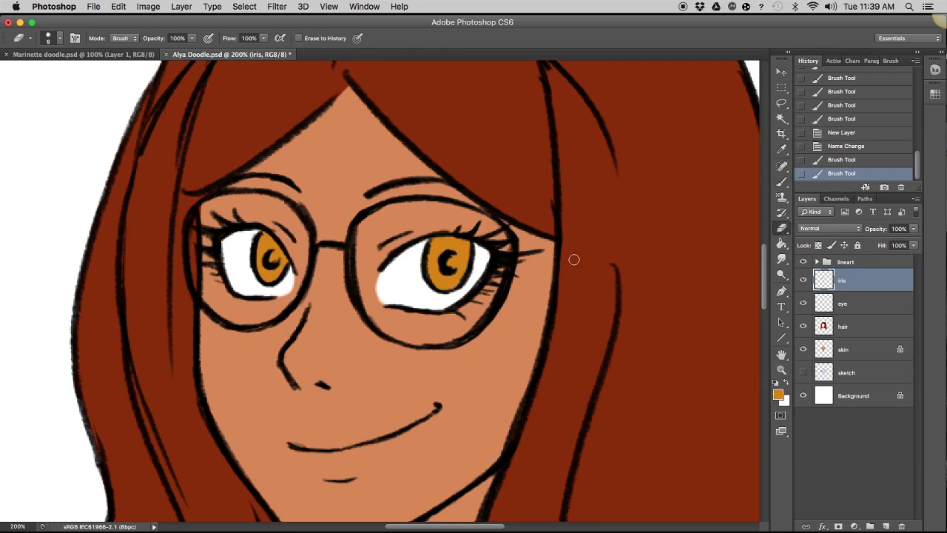
left_click_drag(453, 260, 449, 259)
left_click(275, 256)
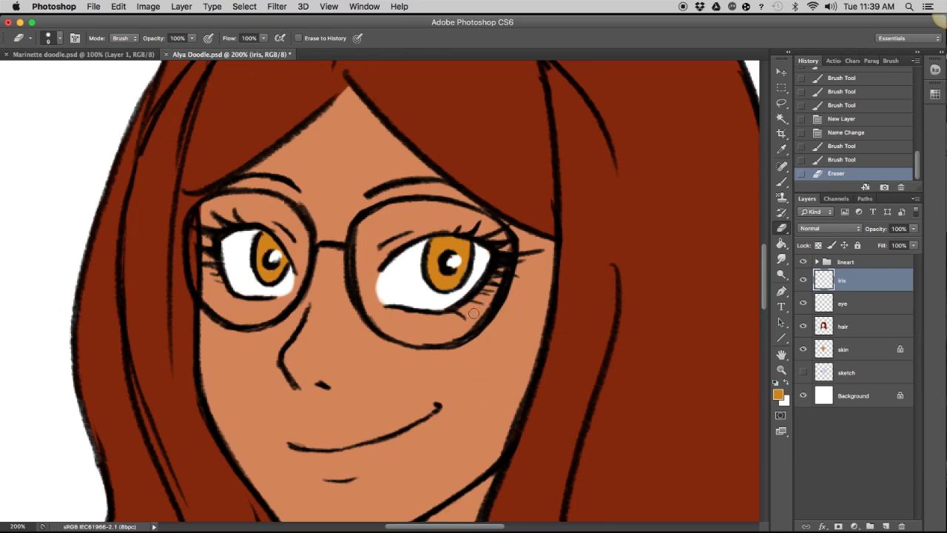
- Add a new layer above the iris layer and choose bright blue #2253e1 as the foreground colour for brushing
scroll(523, 466, "down", 10)
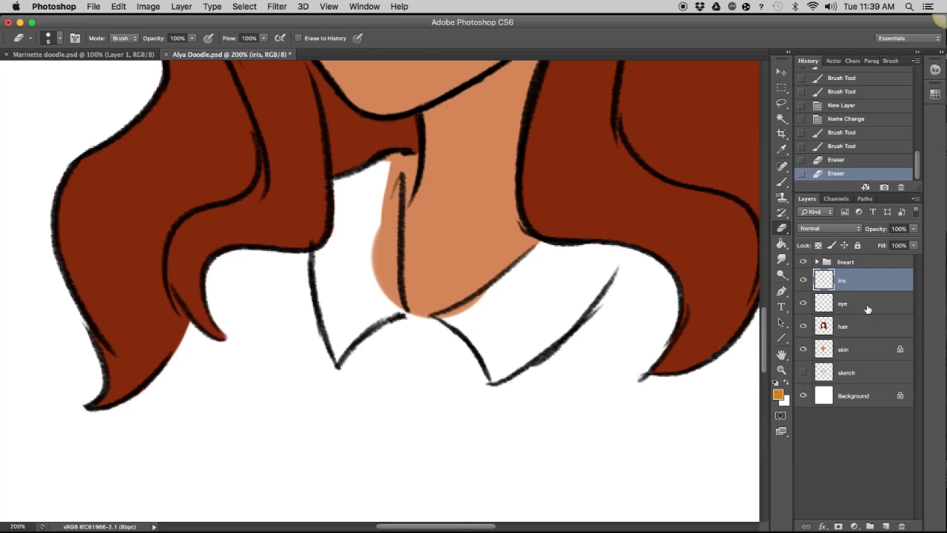
left_click(886, 525)
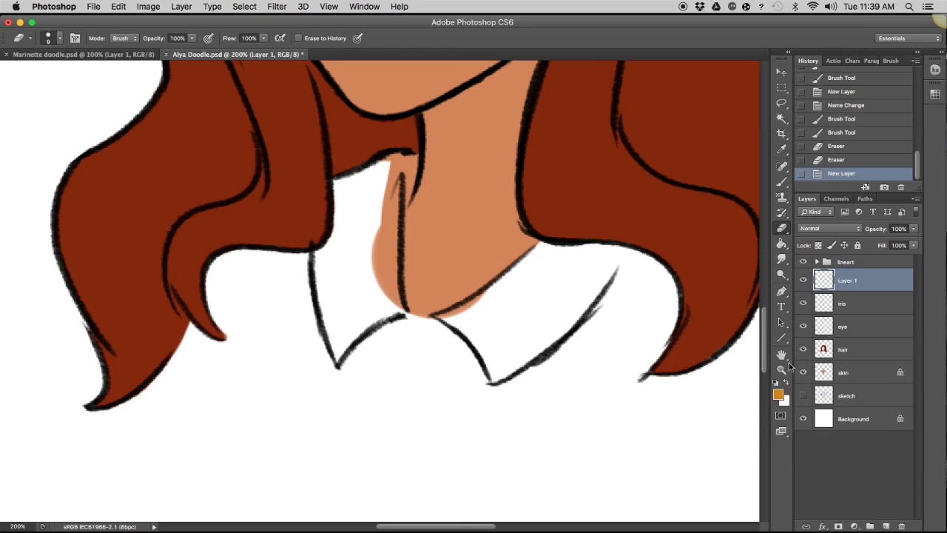
left_click(782, 392)
left_click(788, 314)
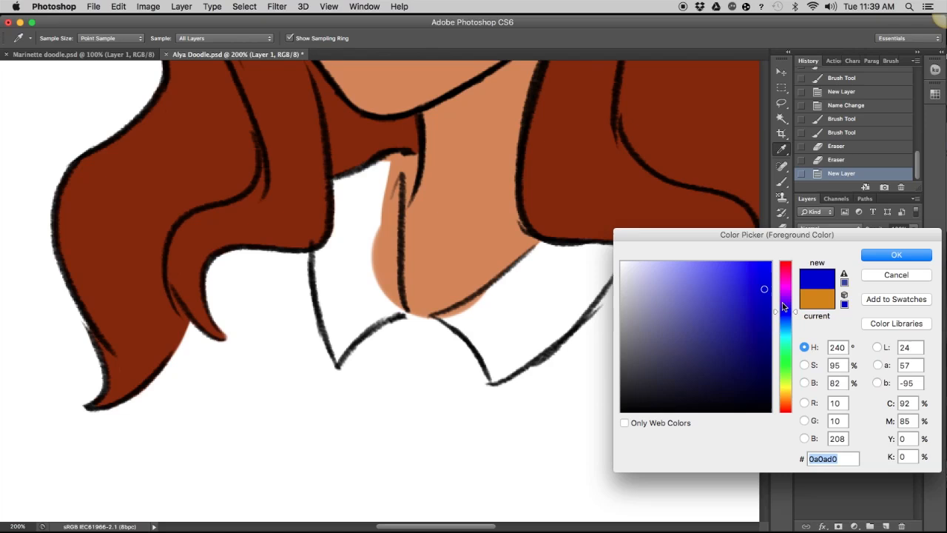
left_click_drag(788, 317, 789, 319)
left_click(747, 275)
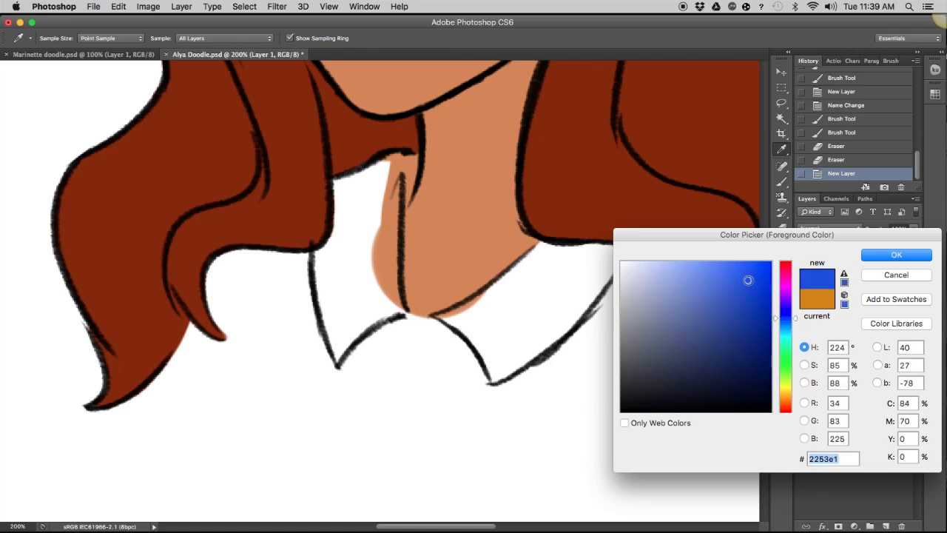
left_click(896, 255)
left_click(781, 181)
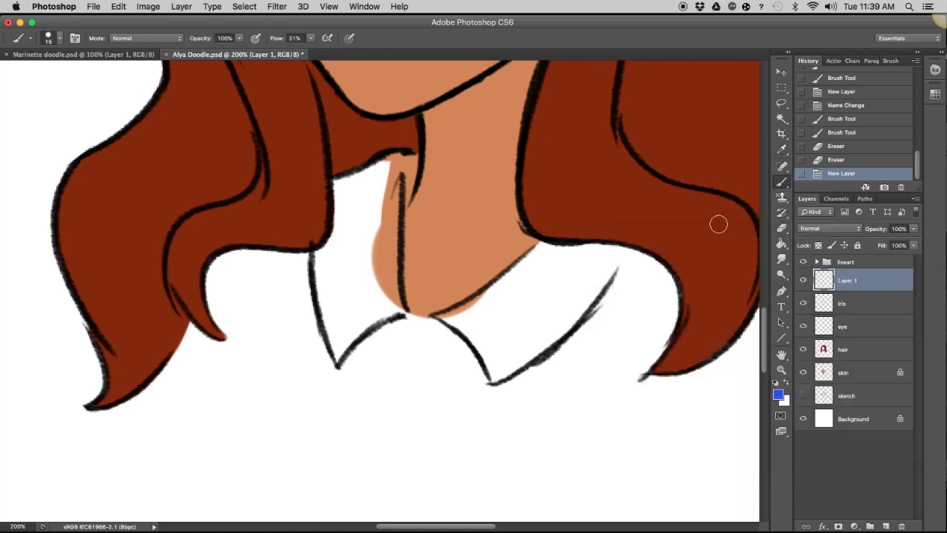
- Paint both halves of the shirt collar blue on the new layer
mouse_move(338, 184)
left_mouse_down()
mouse_move(343, 222)
mouse_move(366, 178)
mouse_move(411, 158)
mouse_move(405, 200)
mouse_move(378, 247)
mouse_move(390, 280)
mouse_move(347, 334)
mouse_move(320, 287)
mouse_move(317, 238)
mouse_move(363, 269)
mouse_move(339, 280)
mouse_move(358, 293)
left_mouse_up()
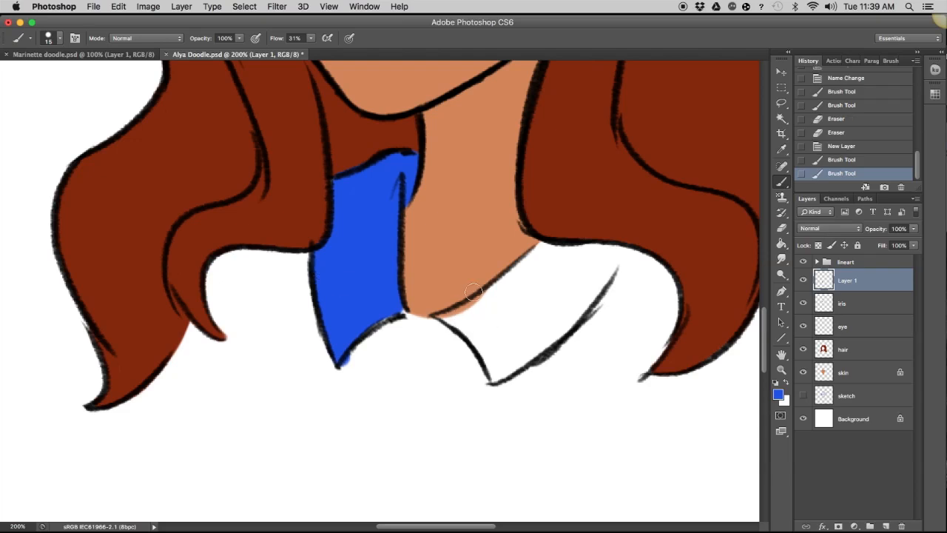
mouse_move(437, 314)
left_mouse_down()
mouse_move(462, 323)
mouse_move(541, 258)
mouse_move(533, 252)
mouse_move(561, 252)
left_mouse_up()
mouse_move(596, 248)
left_mouse_down()
mouse_move(600, 274)
mouse_move(560, 252)
mouse_move(529, 275)
left_mouse_up()
mouse_move(438, 330)
left_mouse_down()
mouse_move(472, 338)
mouse_move(502, 375)
mouse_move(581, 313)
mouse_move(611, 272)
mouse_move(558, 324)
mouse_move(563, 290)
mouse_move(593, 246)
mouse_move(528, 280)
mouse_move(468, 318)
mouse_move(481, 344)
mouse_move(494, 347)
mouse_move(542, 319)
mouse_move(537, 339)
mouse_move(518, 275)
left_mouse_up()
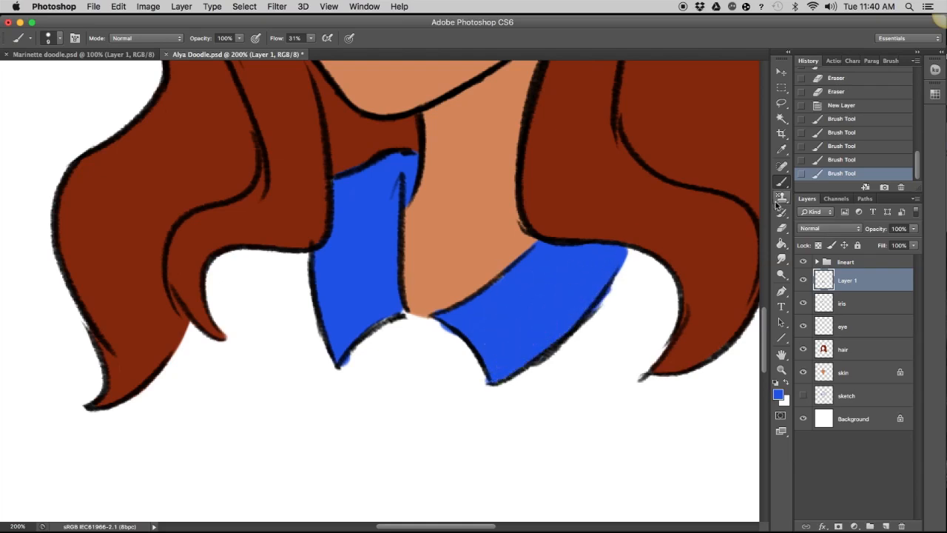
- Erase the blue paint that spills past the collar's outlines along its outer and lower edges
key("e")
left_click_drag(603, 311, 617, 288)
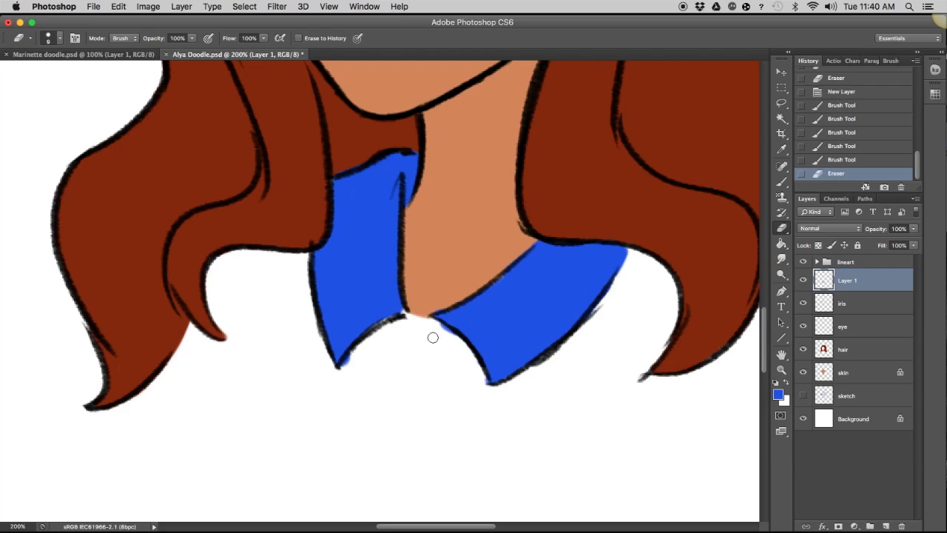
left_click_drag(449, 336, 483, 389)
left_click_drag(339, 377, 352, 355)
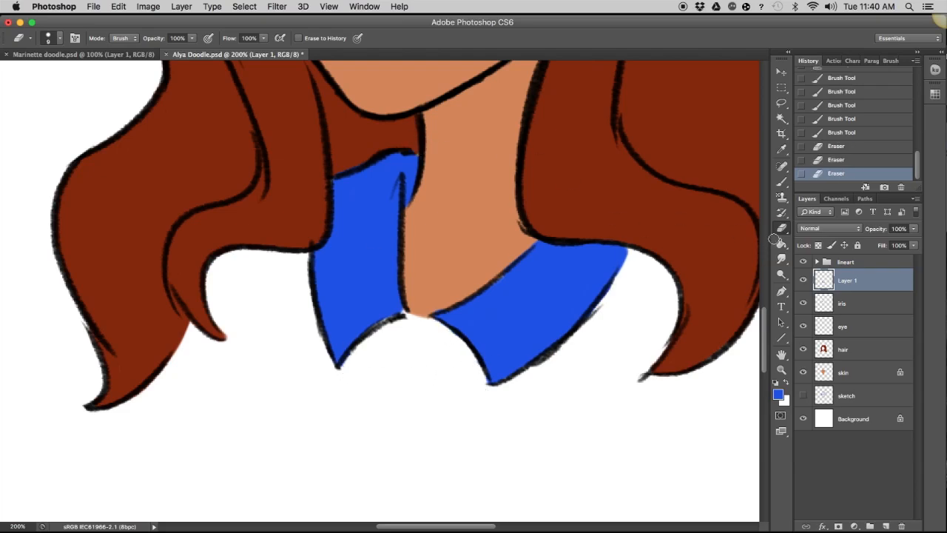
mouse_move(435, 309)
left_mouse_down()
mouse_move(448, 329)
mouse_move(402, 313)
mouse_move(448, 327)
left_mouse_up()
- Paint the shirt area between the collar points blue with a 20 px brush, leaving a ragged lower edge
left_click(781, 182)
mouse_move(380, 321)
left_mouse_down()
mouse_move(400, 325)
mouse_move(371, 356)
left_mouse_up()
key("bracketright")
key("bracketright")
mouse_move(401, 330)
left_mouse_down()
mouse_move(383, 359)
mouse_move(446, 338)
mouse_move(444, 374)
left_mouse_up()
left_click_drag(453, 337, 470, 354)
mouse_move(395, 337)
left_mouse_down()
mouse_move(374, 357)
mouse_move(396, 370)
left_mouse_up()
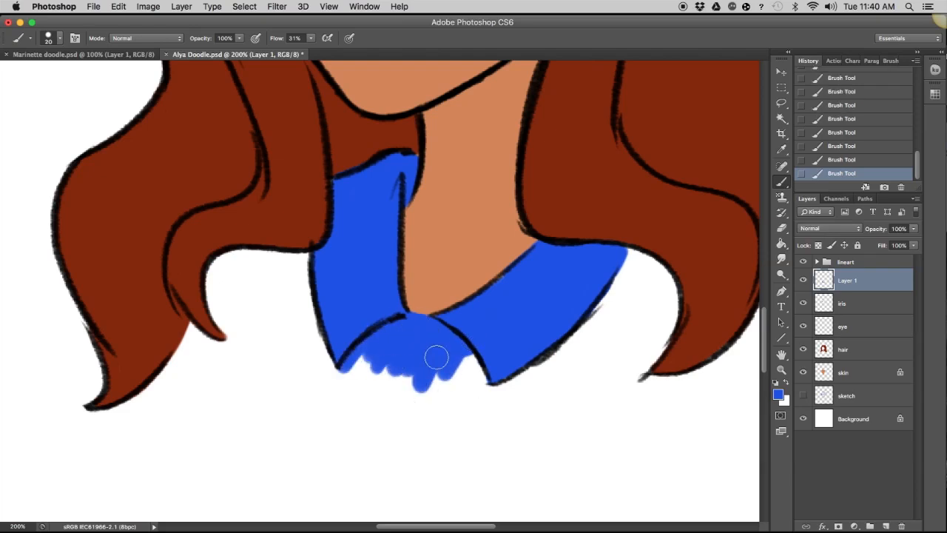
key("super+minus")
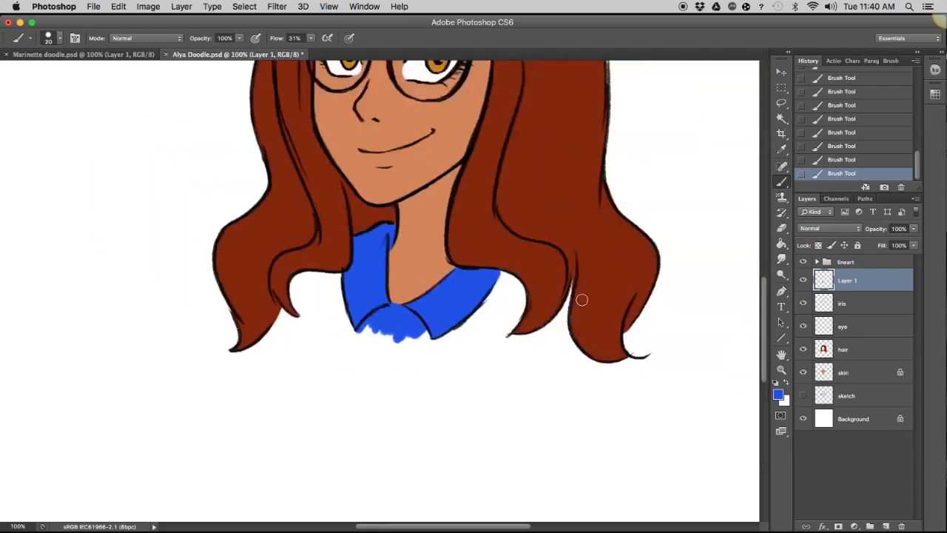
scroll(577, 300, "up", 5)
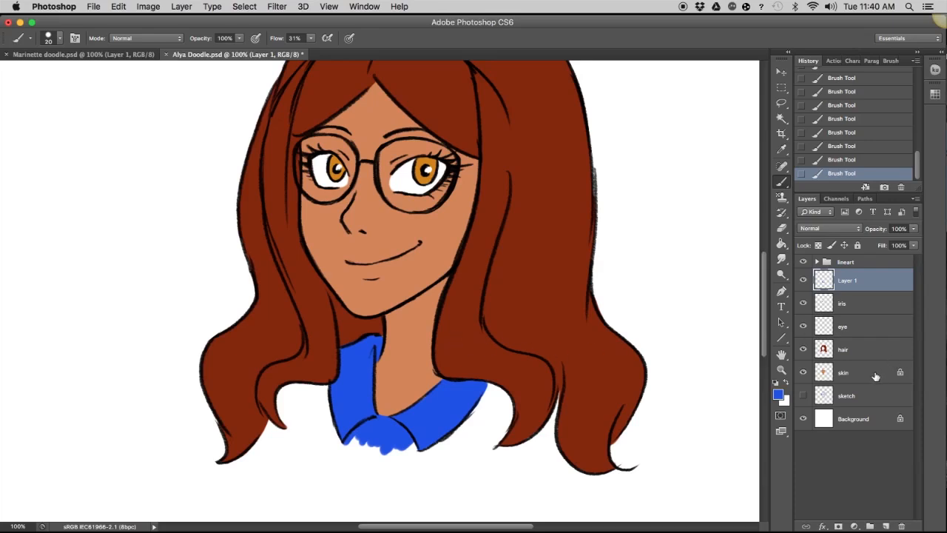
scroll(565, 328, "up", 3)
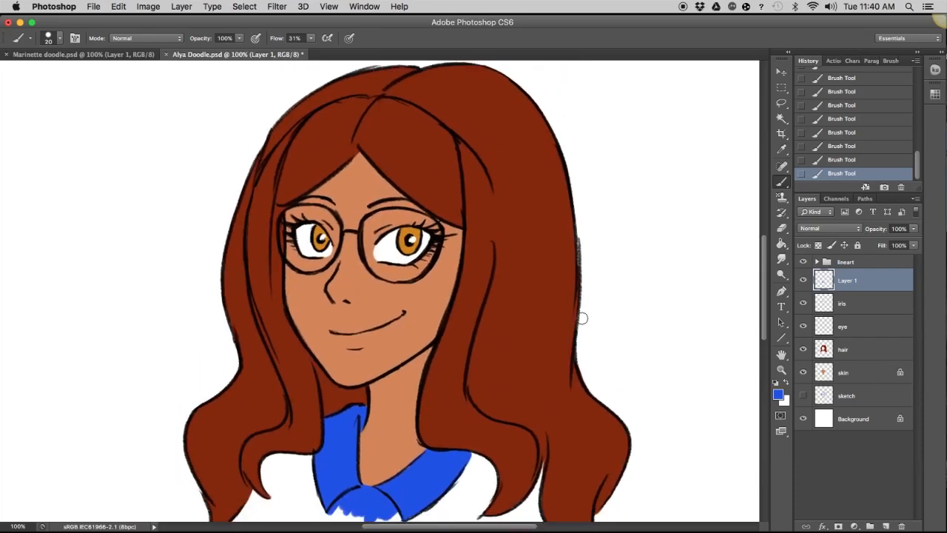
key("super+s")
key("super+shift+h")
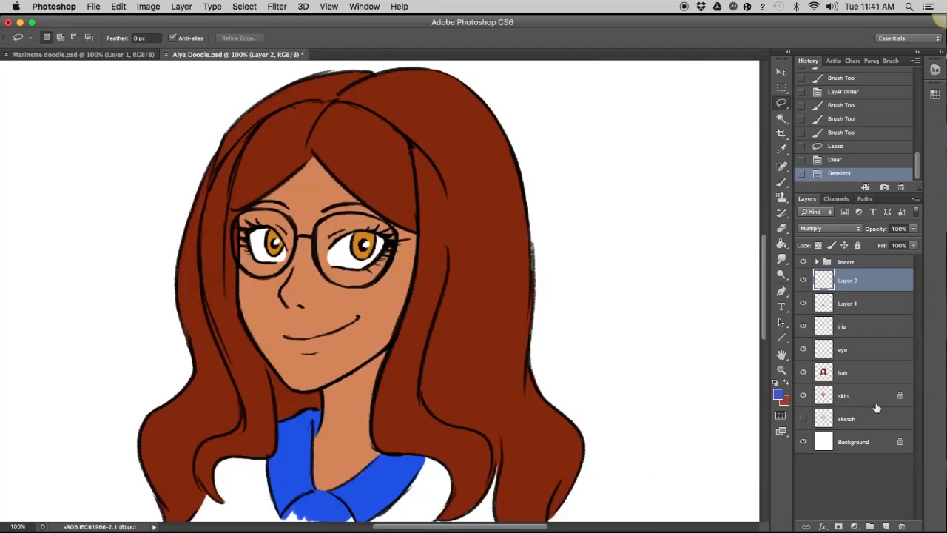
- Lock the hair layer's transparent pixels and choose a dark reddish-brown foreground colour for the hair shading
left_click(869, 376)
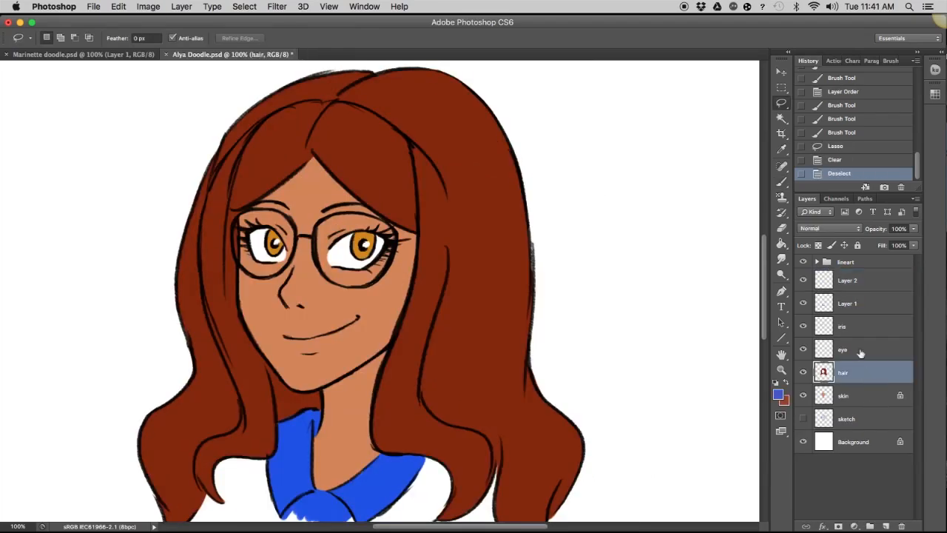
left_click(786, 383)
left_click(779, 395)
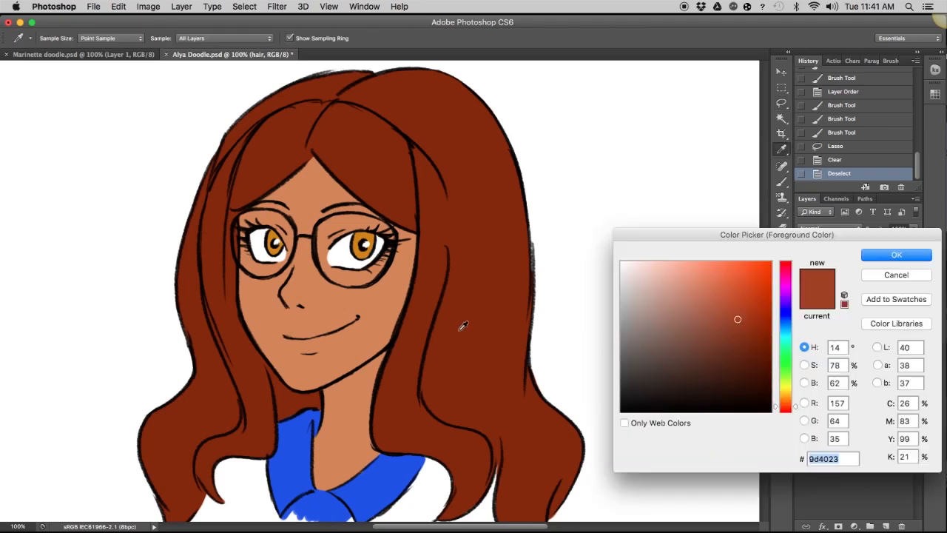
left_click(732, 339)
left_click(751, 349)
left_click(896, 255)
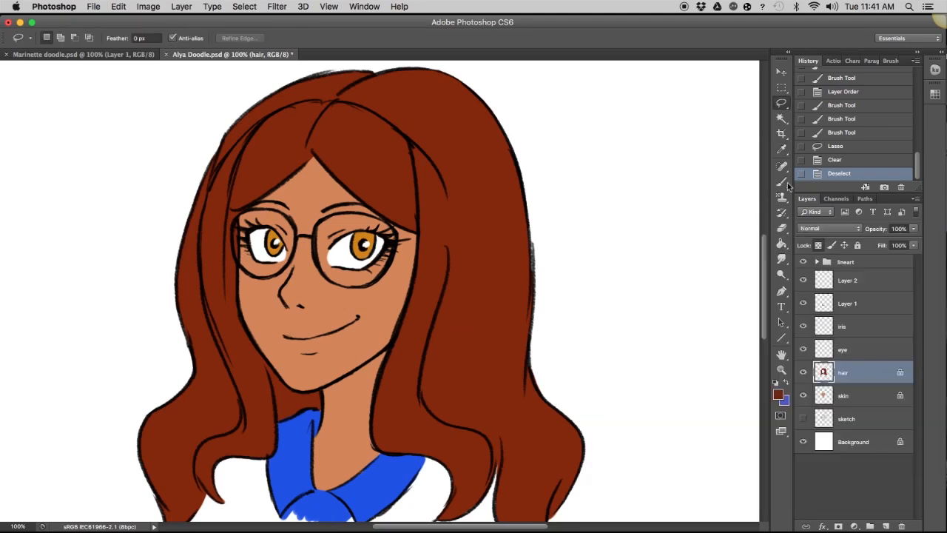
- Shade the fringe right of the parting and the long lock beside the face with dark brown 10 px strokes
key("b")
mouse_move(325, 126)
left_mouse_down()
mouse_move(355, 162)
mouse_move(393, 186)
mouse_move(381, 169)
left_mouse_up()
left_click_drag(337, 103, 394, 169)
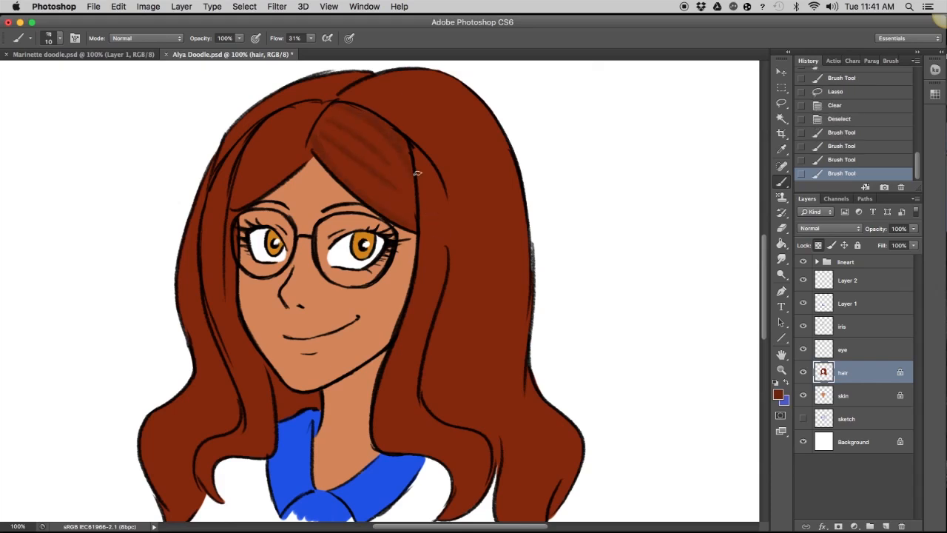
left_click_drag(370, 126, 417, 178)
mouse_move(348, 111)
left_mouse_down()
mouse_move(403, 174)
mouse_move(433, 177)
mouse_move(440, 248)
left_mouse_up()
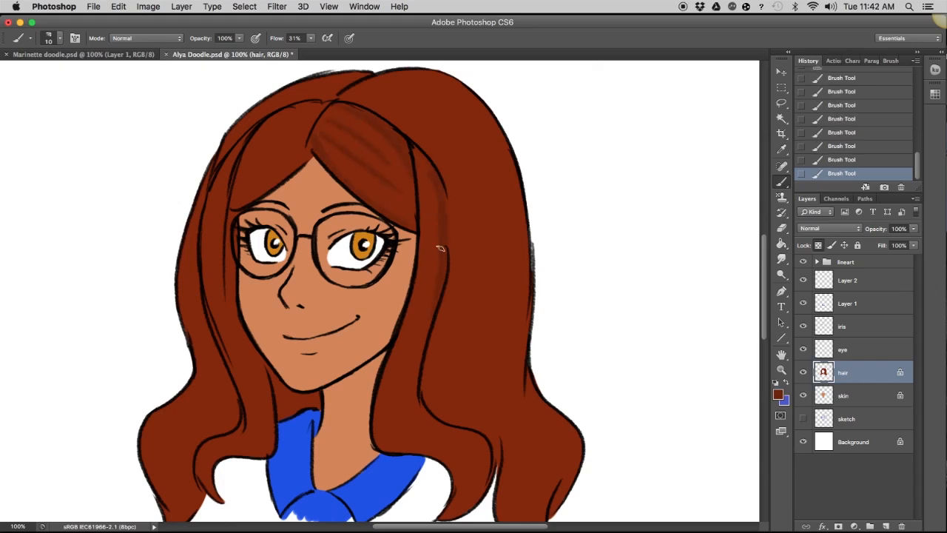
left_click_drag(413, 406, 467, 485)
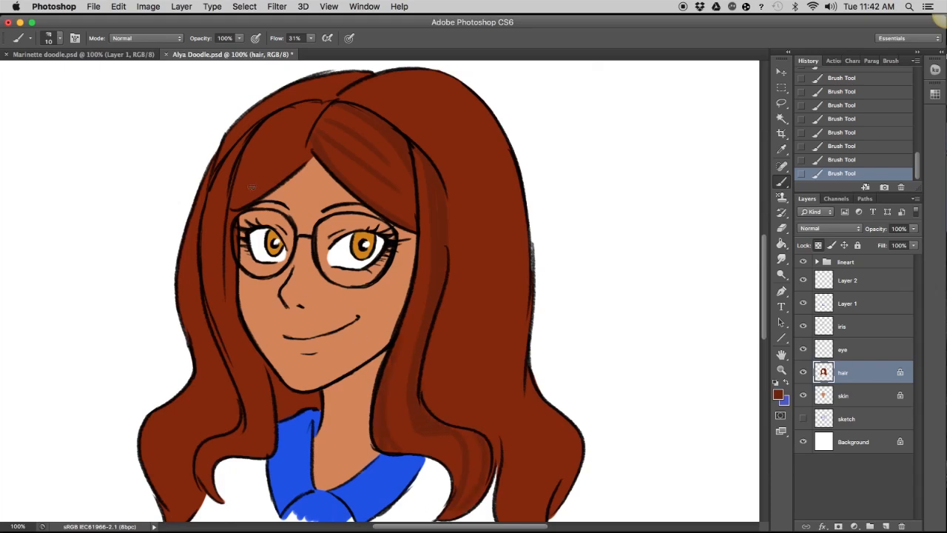
- Shade the fringe left of the parting and the left-hand locks down to their tips with dark brown strands
left_click_drag(311, 135, 253, 184)
left_click_drag(315, 117, 233, 189)
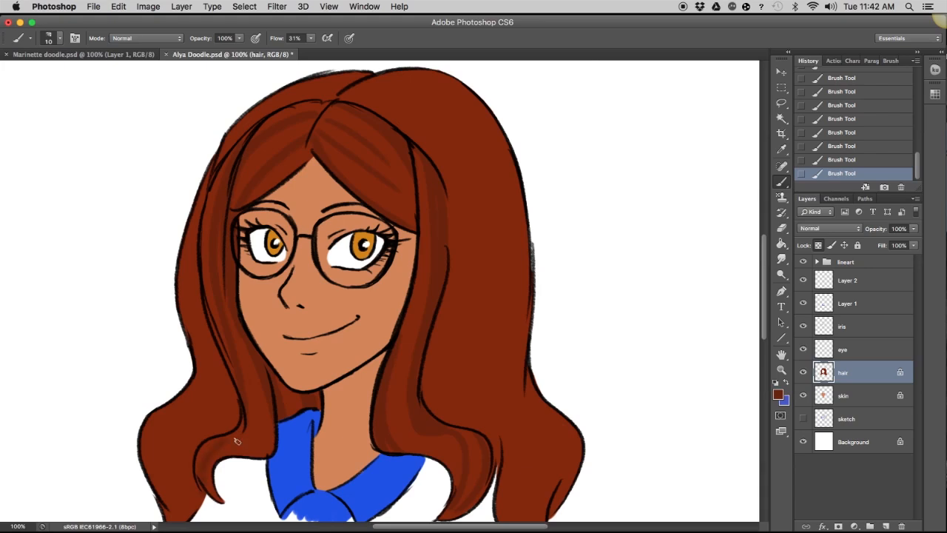
mouse_move(341, 428)
left_mouse_down()
mouse_move(345, 402)
mouse_move(381, 359)
left_mouse_up()
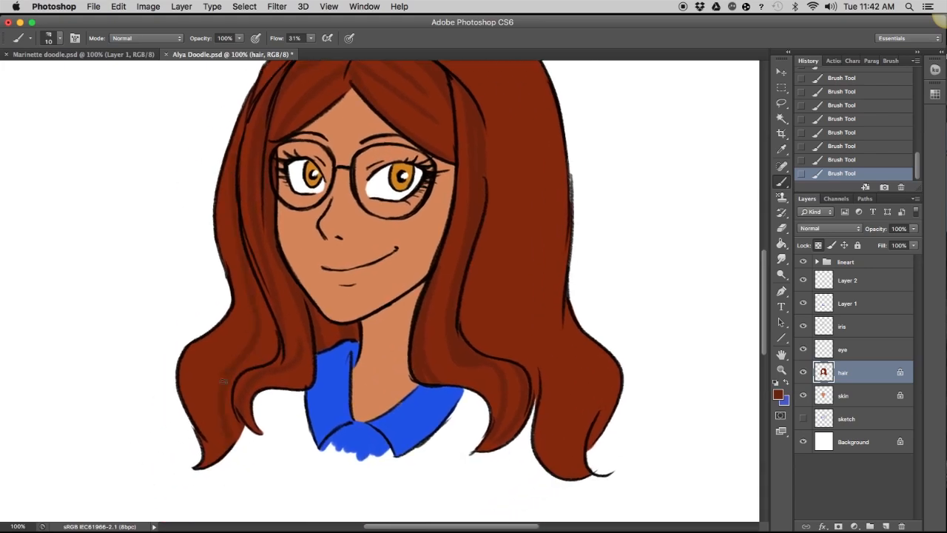
mouse_move(235, 311)
left_mouse_down()
mouse_move(200, 356)
mouse_move(200, 448)
left_mouse_up()
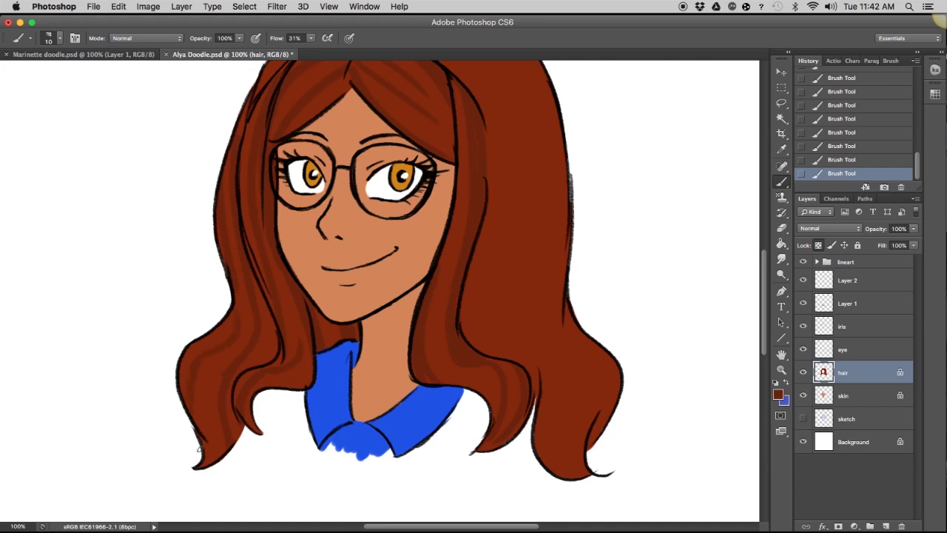
- Paint dark brown strands across the crown and down the inner part of the large right-hand hair mass
left_click_drag(491, 111, 395, 232)
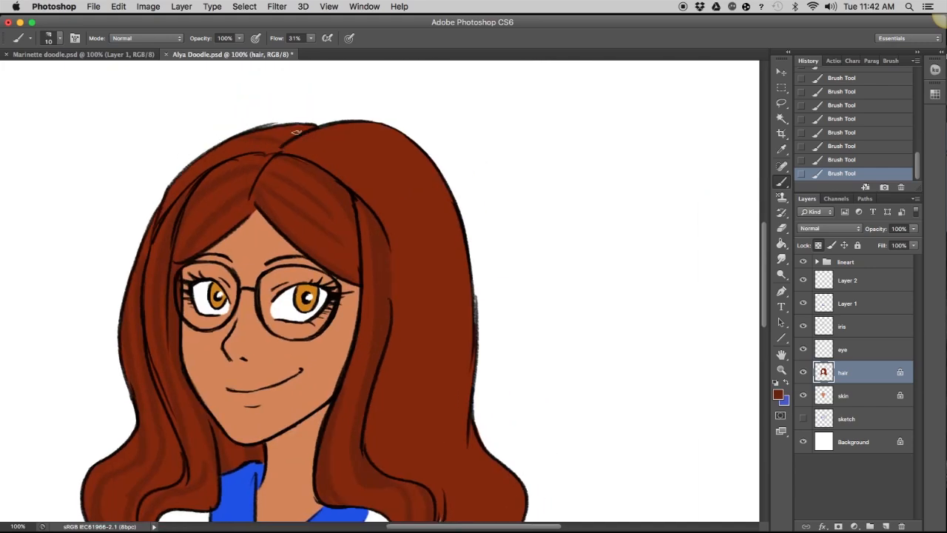
mouse_move(296, 134)
left_mouse_down()
mouse_move(336, 152)
mouse_move(386, 235)
left_mouse_up()
mouse_move(331, 138)
left_mouse_down()
mouse_move(393, 344)
mouse_move(412, 344)
mouse_move(406, 316)
mouse_move(394, 418)
left_mouse_up()
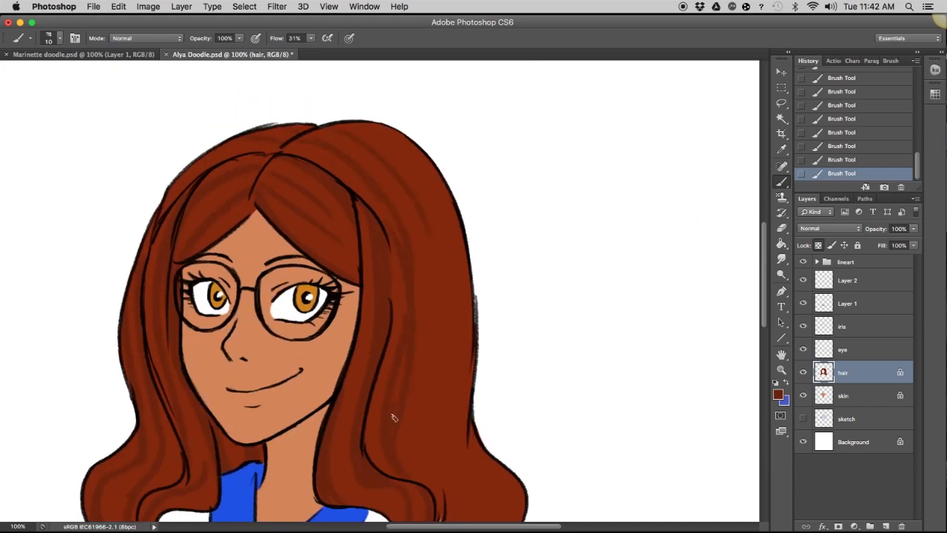
mouse_move(372, 215)
left_mouse_down()
mouse_move(395, 275)
mouse_move(395, 395)
left_mouse_up()
- Extend the dark brown strands through the right-hand lower curls and along the outer edge of the hair
scroll(406, 268, "down", 5)
scroll(406, 269, "right", 2)
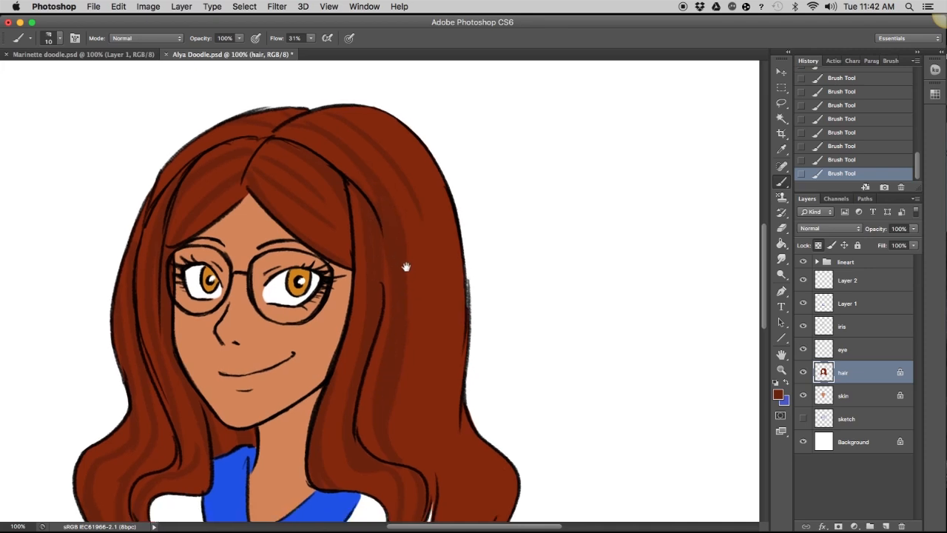
left_click_drag(347, 255, 402, 414)
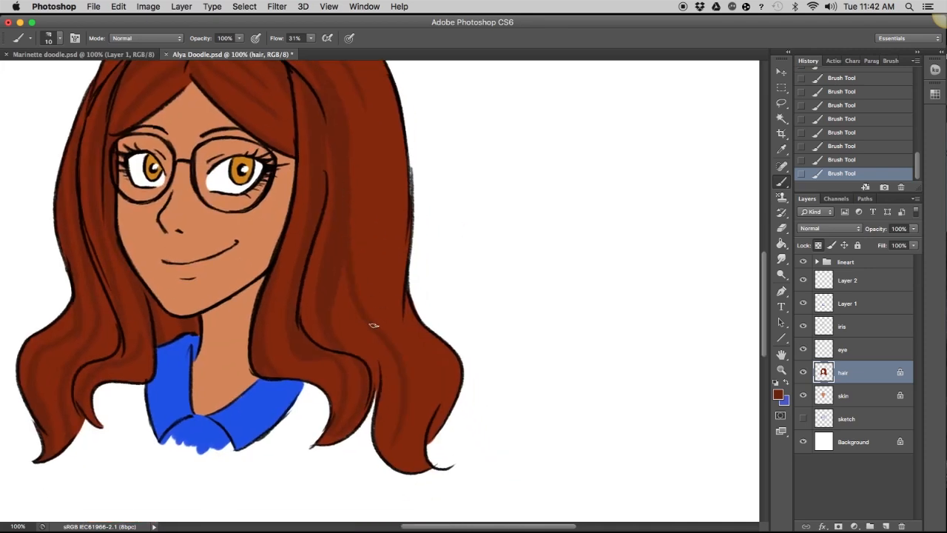
left_click_drag(398, 376, 397, 409)
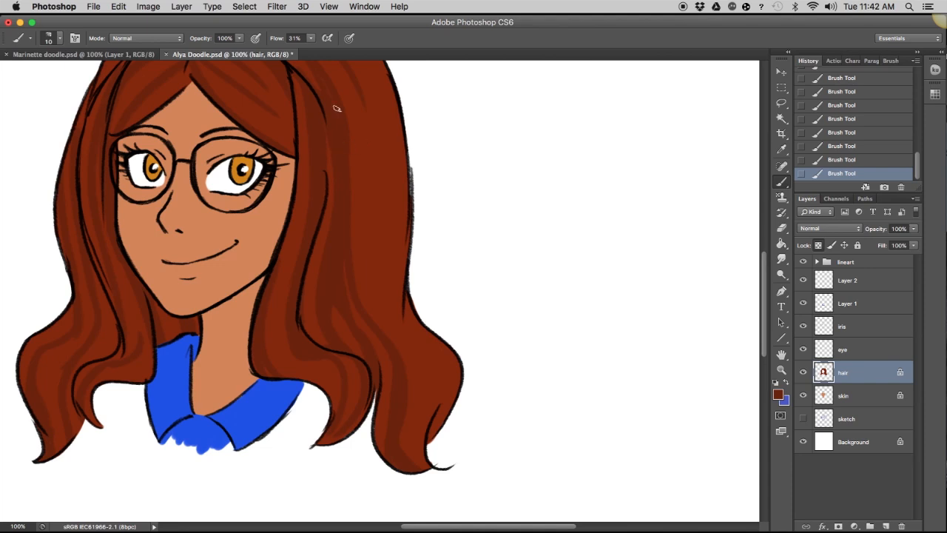
mouse_move(371, 174)
left_mouse_down()
mouse_move(397, 324)
mouse_move(448, 378)
mouse_move(401, 470)
left_mouse_up()
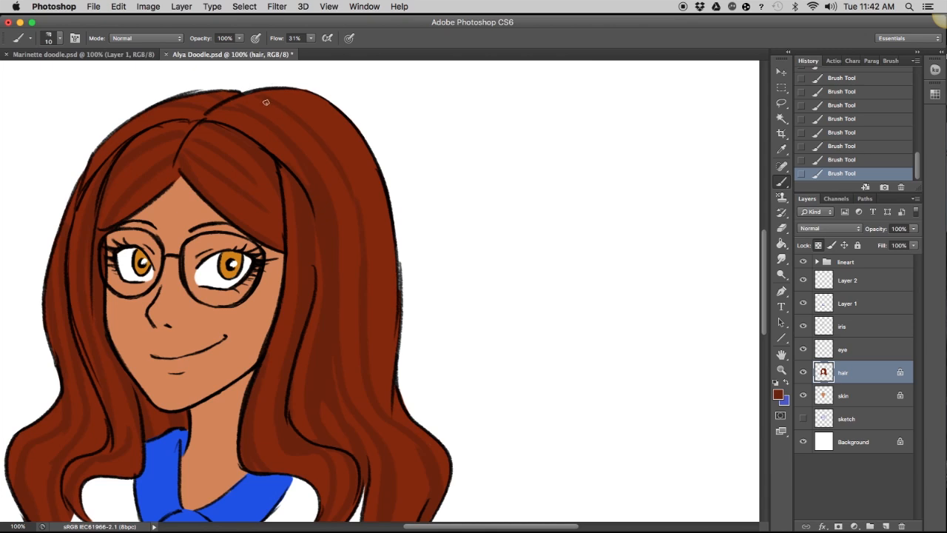
mouse_move(274, 89)
left_mouse_down()
mouse_move(324, 114)
mouse_move(381, 226)
mouse_move(386, 379)
mouse_move(409, 430)
left_mouse_up()
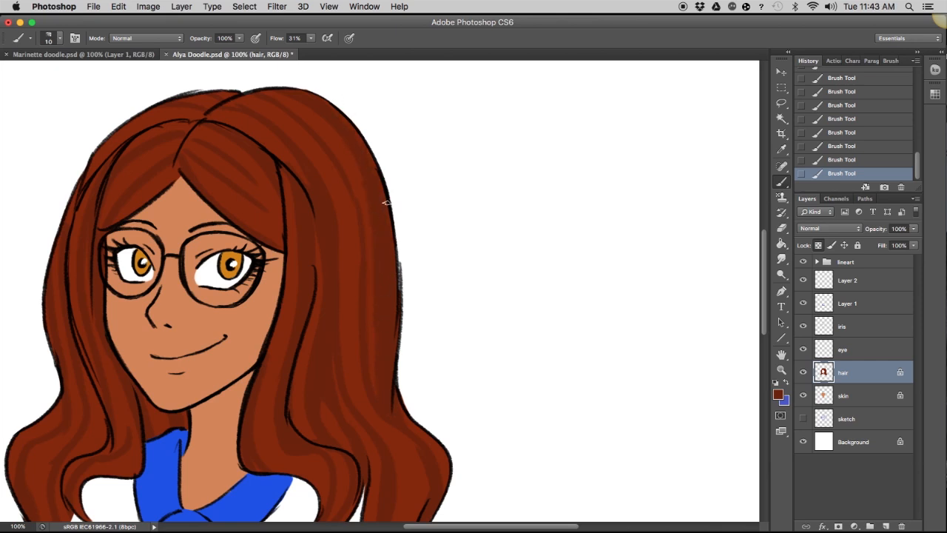
- Change the foreground colour to the lighter orange-red #b24524 for the hair highlights
scroll(484, 241, "down", 5)
scroll(483, 241, "left", 5)
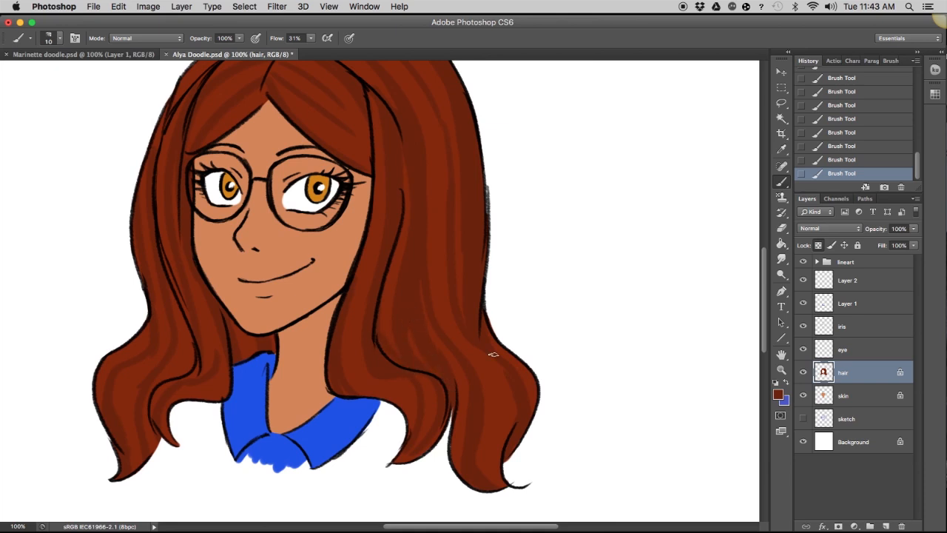
left_click(777, 394)
left_click_drag(731, 302, 741, 306)
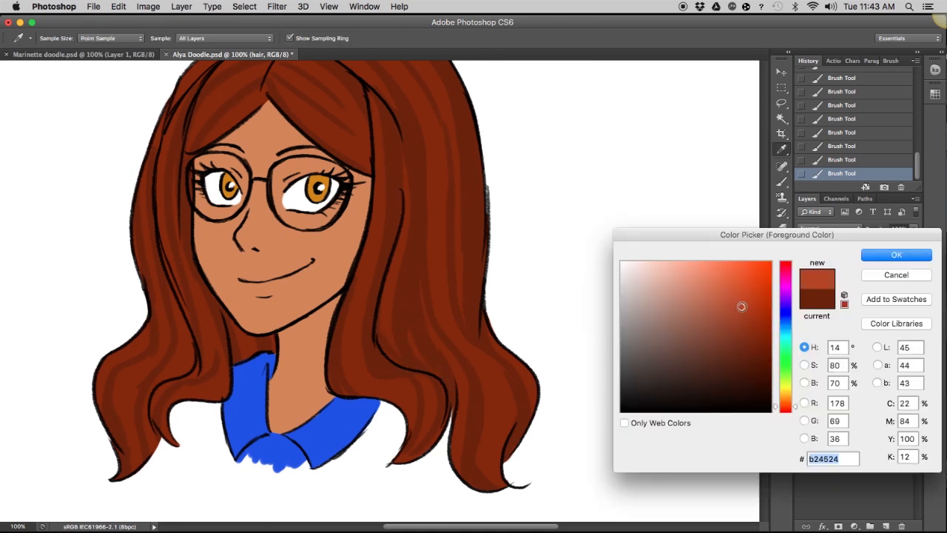
left_click(895, 256)
- Paint thin orange-red highlight strands on the fringe right of the parting, redoing the first stroke
scroll(402, 360, "up", 4)
scroll(402, 360, "left", 5)
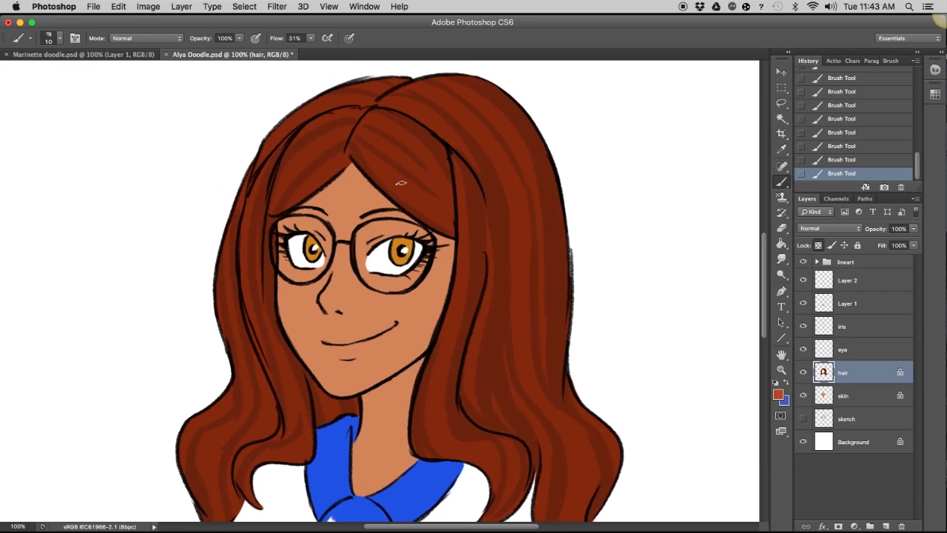
left_click_drag(357, 140, 433, 204)
key("super+z")
mouse_move(357, 142)
left_mouse_down()
mouse_move(449, 197)
mouse_move(428, 175)
left_mouse_up()
left_click_drag(371, 120, 447, 188)
- Paint thin orange-red highlight strands on the fringe left of the parting
left_click_drag(307, 187, 286, 212)
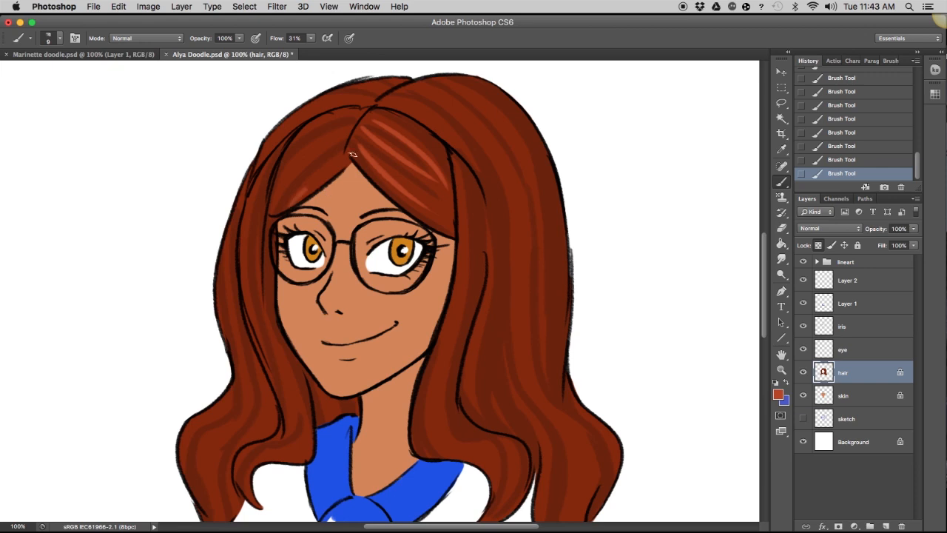
left_click_drag(336, 164, 303, 190)
left_click_drag(336, 136, 277, 203)
left_click_drag(369, 112, 305, 142)
- Paint orange-red highlight strands down the left-hand lengths of hair and into the lower curls
left_click_drag(261, 180, 246, 343)
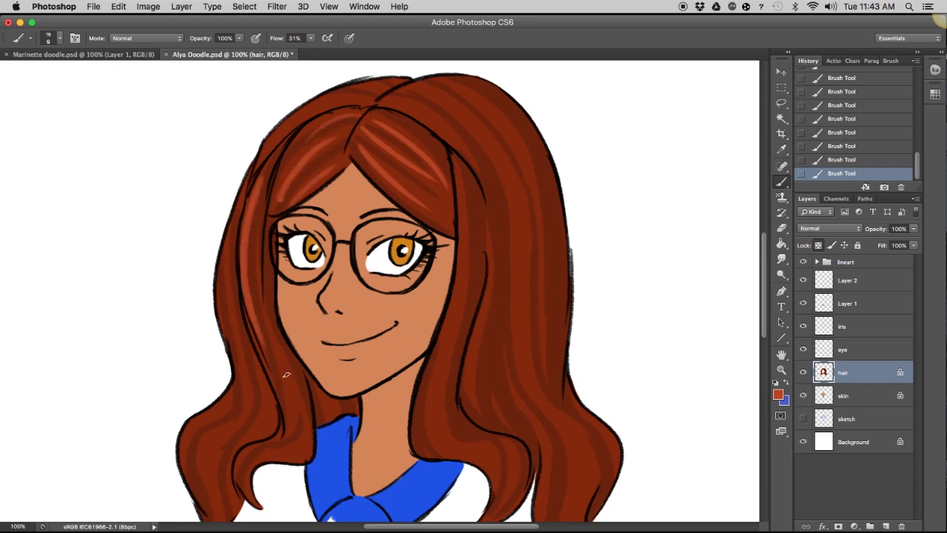
left_click_drag(260, 289, 298, 432)
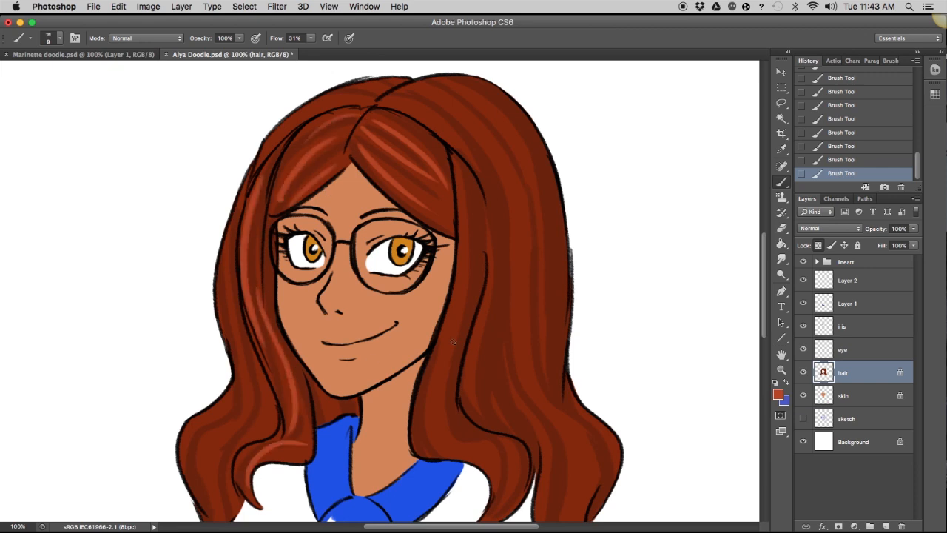
left_click_drag(247, 417, 208, 466)
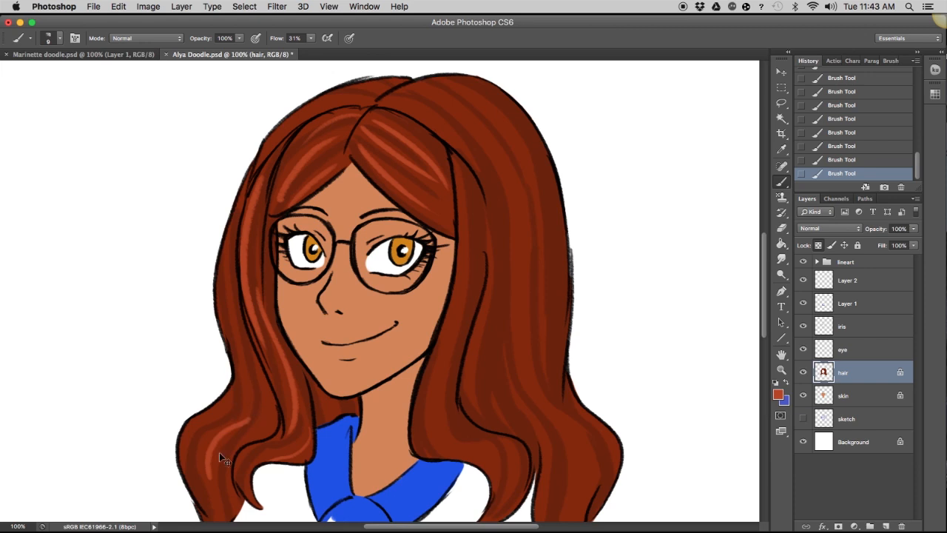
mouse_move(227, 429)
left_mouse_down()
mouse_move(207, 481)
mouse_move(249, 374)
left_mouse_up()
- Paint orange-red highlights over the right-hand crown and down the large right-hand hair mass into its curls, redoing two strokes
left_click_drag(401, 106, 477, 137)
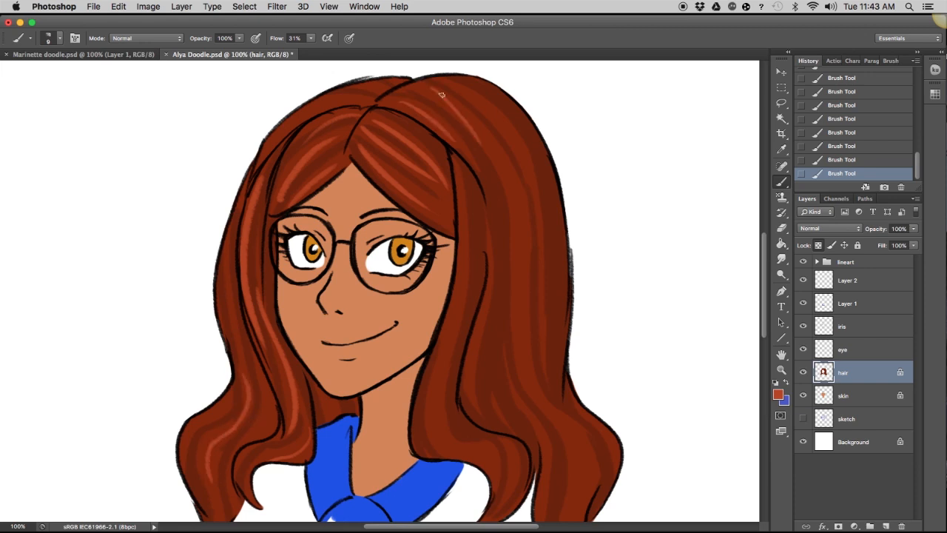
left_click_drag(474, 96, 527, 248)
left_click_drag(518, 156, 510, 384)
key("ctrl+z")
mouse_move(467, 276)
left_mouse_down()
mouse_move(444, 453)
mouse_move(490, 473)
left_mouse_up()
key("ctrl+z")
left_click_drag(466, 444, 495, 489)
left_click_drag(539, 406, 518, 344)
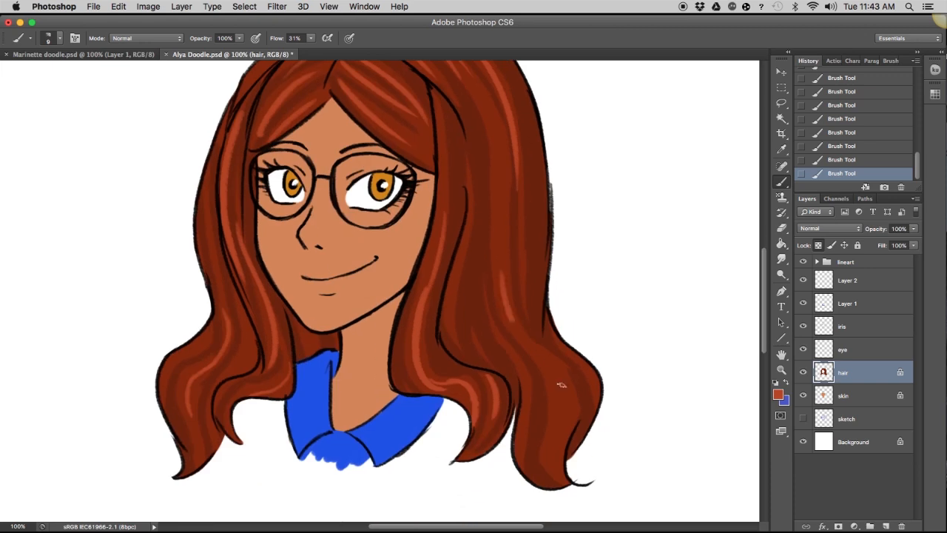
left_click_drag(476, 402, 479, 459)
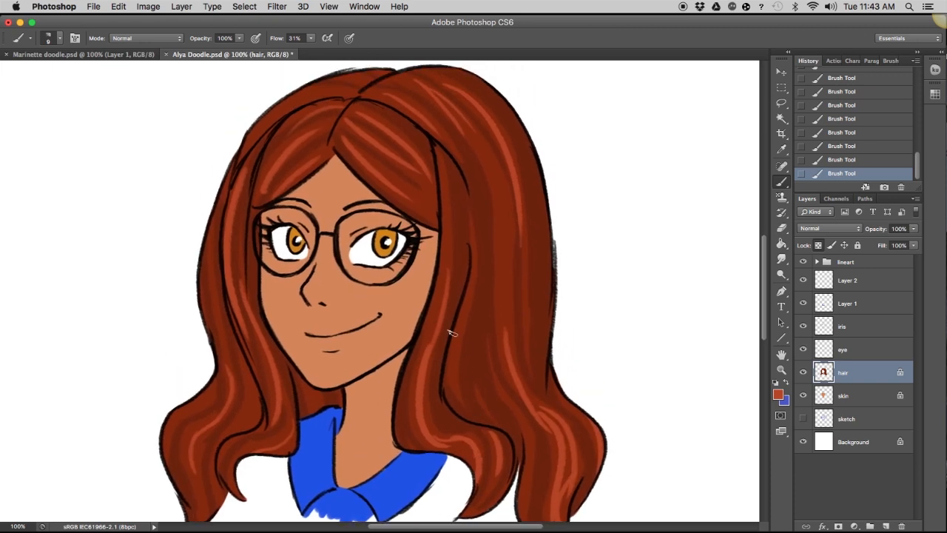
- Move Layer 2 directly above the hair layer and choose the Airbrush Soft Round 50% flow brush
left_click(851, 285)
left_click_drag(853, 284, 852, 362)
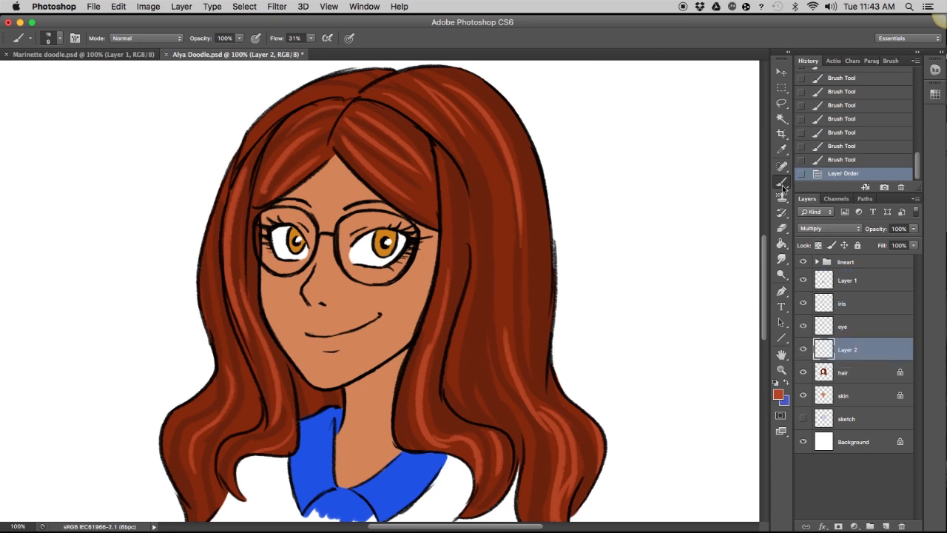
left_click(19, 37)
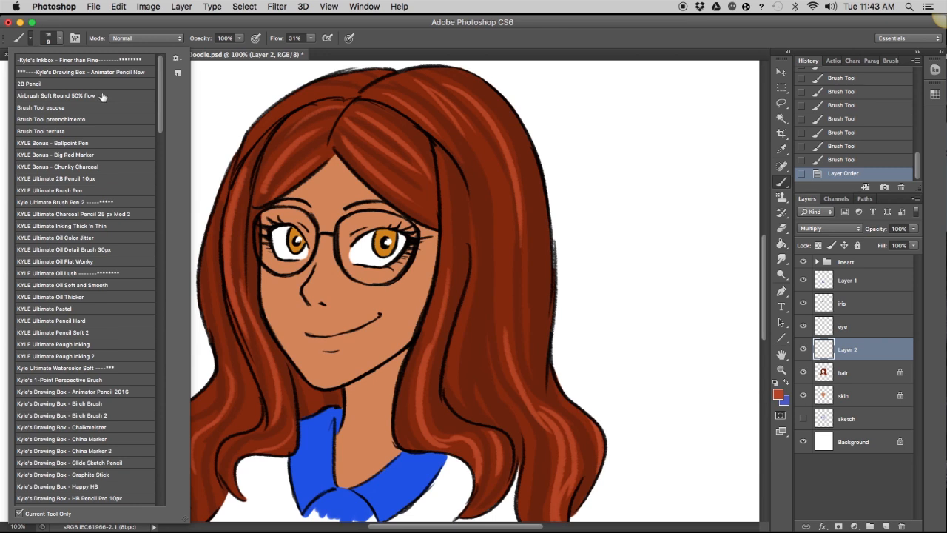
left_click(102, 97)
left_click(146, 27)
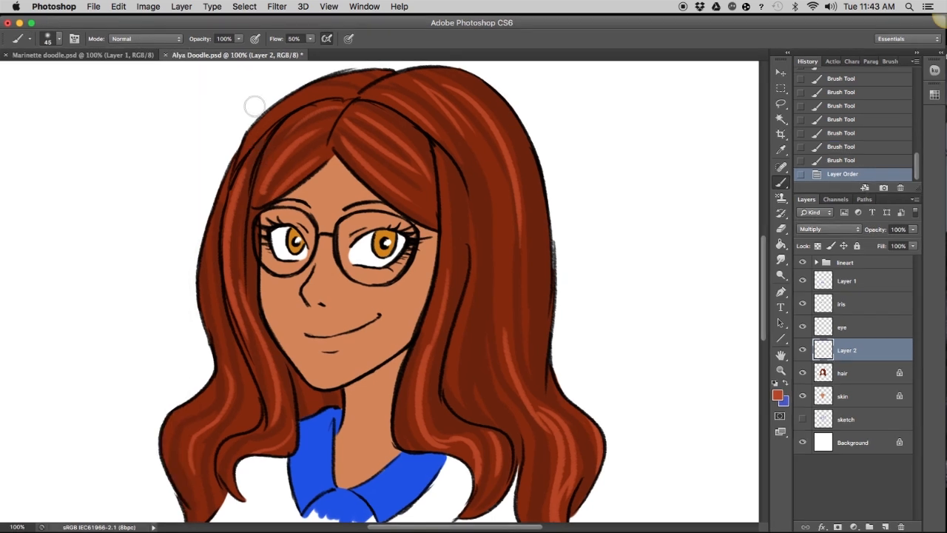
- Try the soft airbrush with a test scribble on the blank canvas beside the head and undo it
mouse_move(64, 163)
left_mouse_down()
mouse_move(97, 264)
mouse_move(171, 293)
mouse_move(111, 410)
mouse_move(37, 360)
mouse_move(82, 137)
mouse_move(173, 152)
mouse_move(100, 225)
mouse_move(171, 199)
mouse_move(208, 165)
left_mouse_up()
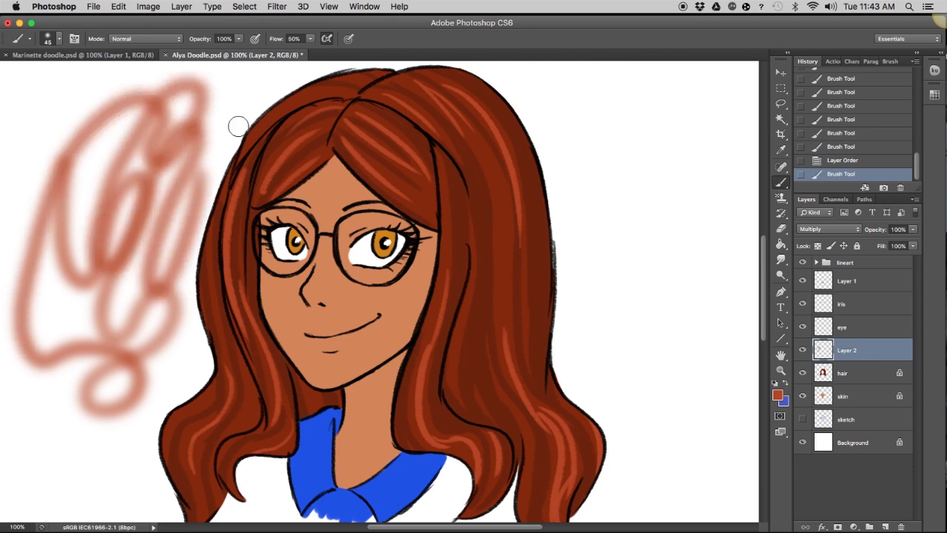
left_click(855, 161)
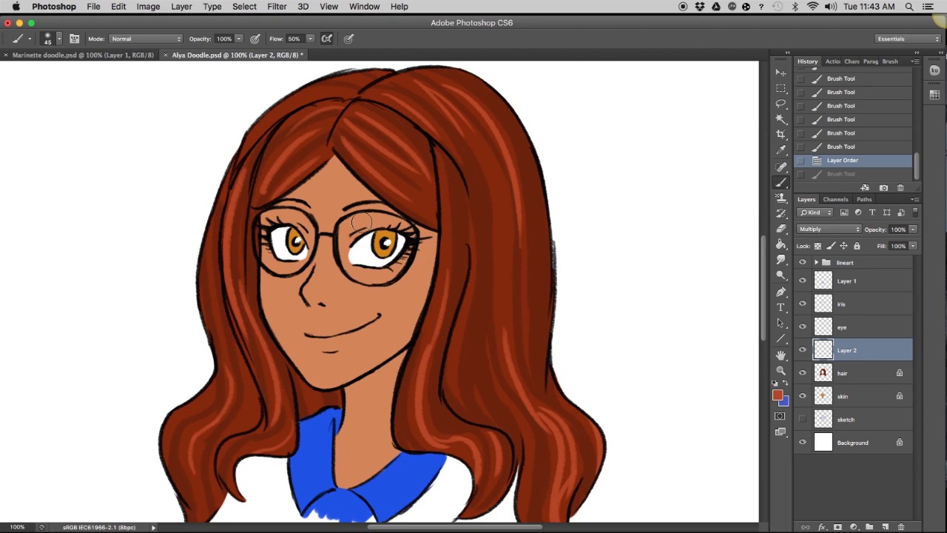
- Set the soft airbrush to size 100 and 46% opacity
key("bracketright")
key("bracketright")
key("bracketright")
key("bracketright")
key("bracketright")
key("bracketright")
scroll(363, 222, "up", 2)
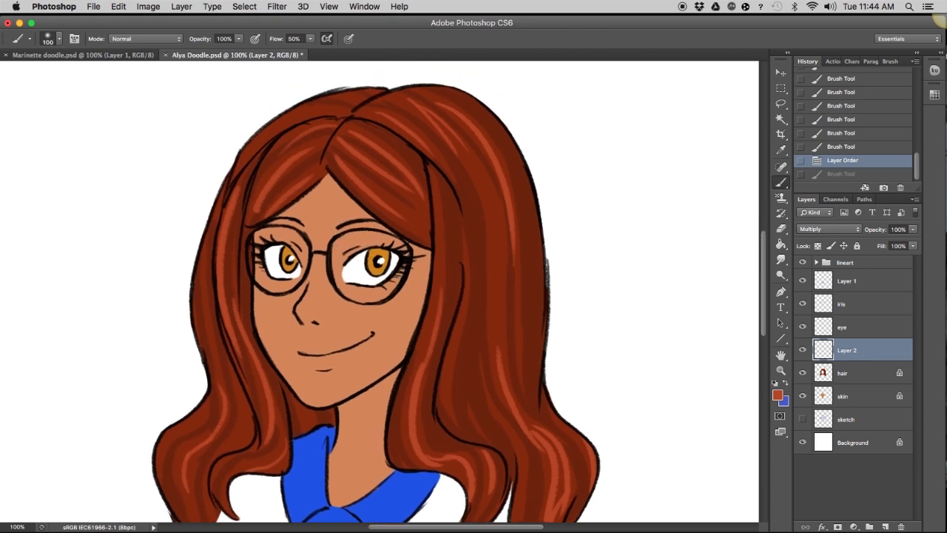
left_click(239, 39)
left_click_drag(242, 13, 242, 30)
- Softly shade the hair around the parting and across the right-hand crown on Layer 2
mouse_move(343, 126)
left_mouse_down()
mouse_move(327, 131)
mouse_move(322, 148)
mouse_move(351, 120)
left_mouse_up()
mouse_move(366, 115)
left_mouse_down()
mouse_move(311, 176)
mouse_move(365, 107)
mouse_move(309, 172)
mouse_move(353, 111)
mouse_move(321, 199)
left_mouse_up()
mouse_move(367, 154)
left_mouse_down()
mouse_move(422, 114)
mouse_move(472, 107)
left_mouse_up()
mouse_move(385, 135)
left_mouse_down()
mouse_move(451, 103)
mouse_move(494, 123)
left_mouse_up()
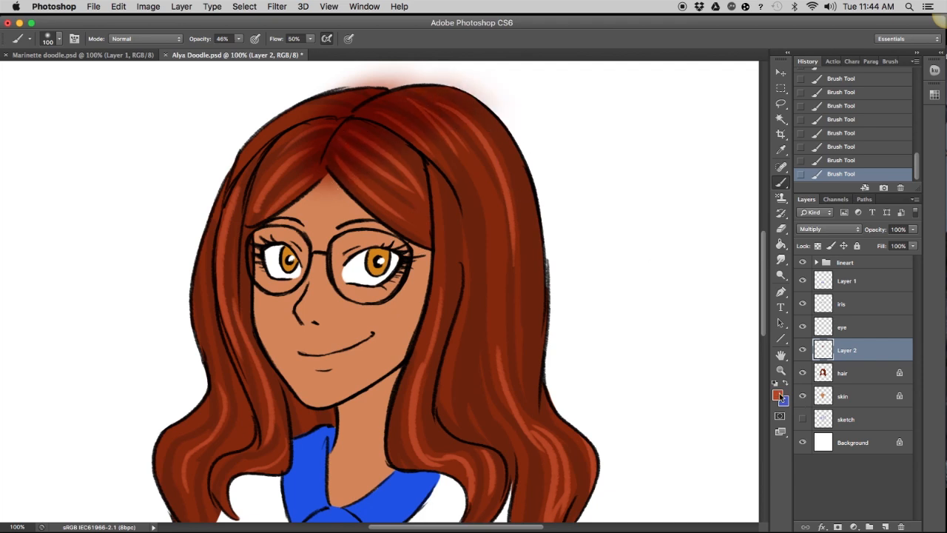
- Change the foreground to a darker red-brown and shade the fringe, crown, upper outer hair and the strands beside the left-hand temple
left_click(782, 396)
left_click(757, 328)
left_click(839, 254)
mouse_move(357, 153)
left_mouse_down()
mouse_move(435, 217)
mouse_move(429, 198)
left_mouse_up()
left_click_drag(389, 153, 460, 210)
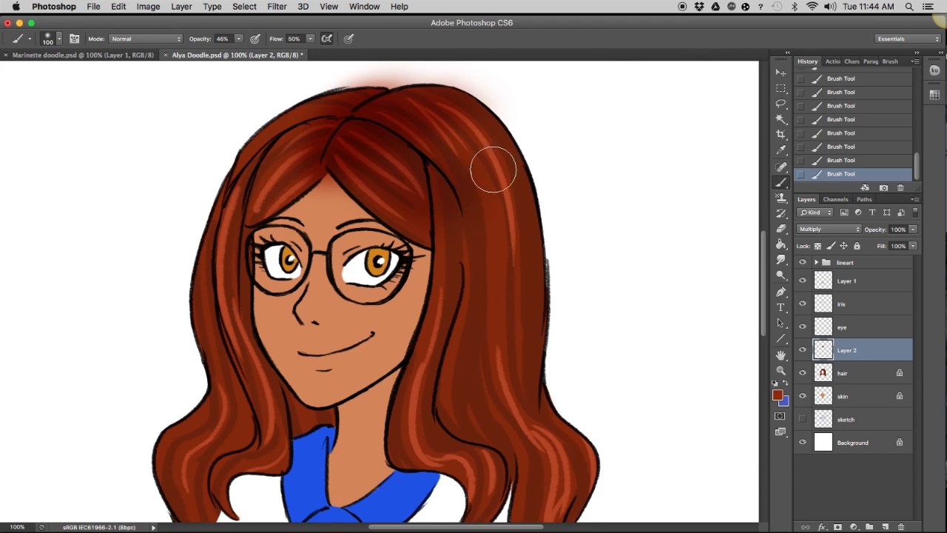
mouse_move(317, 106)
left_mouse_down()
mouse_move(232, 208)
mouse_move(211, 259)
mouse_move(230, 194)
left_mouse_up()
mouse_move(475, 189)
left_mouse_down()
mouse_move(488, 290)
mouse_move(529, 155)
left_mouse_up()
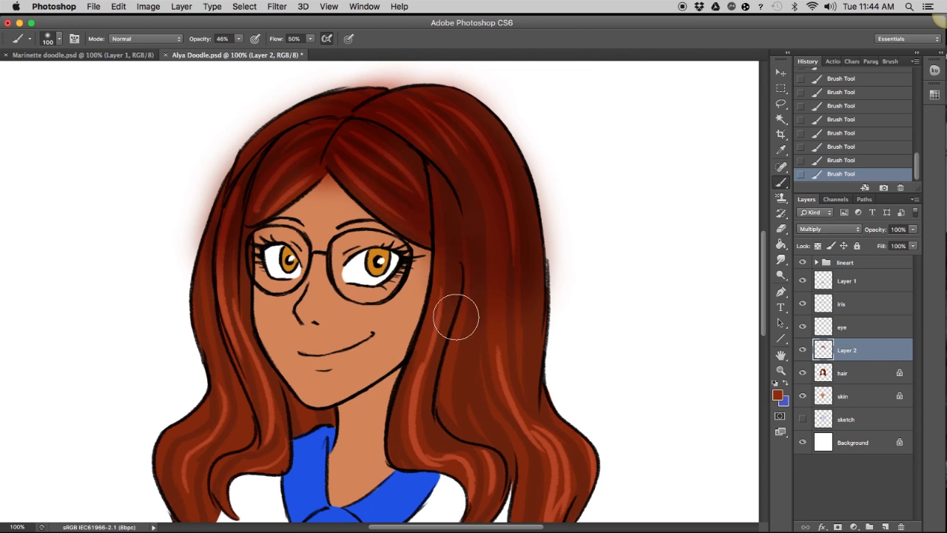
mouse_move(248, 169)
left_mouse_down()
mouse_move(223, 214)
mouse_move(219, 288)
mouse_move(242, 325)
left_mouse_up()
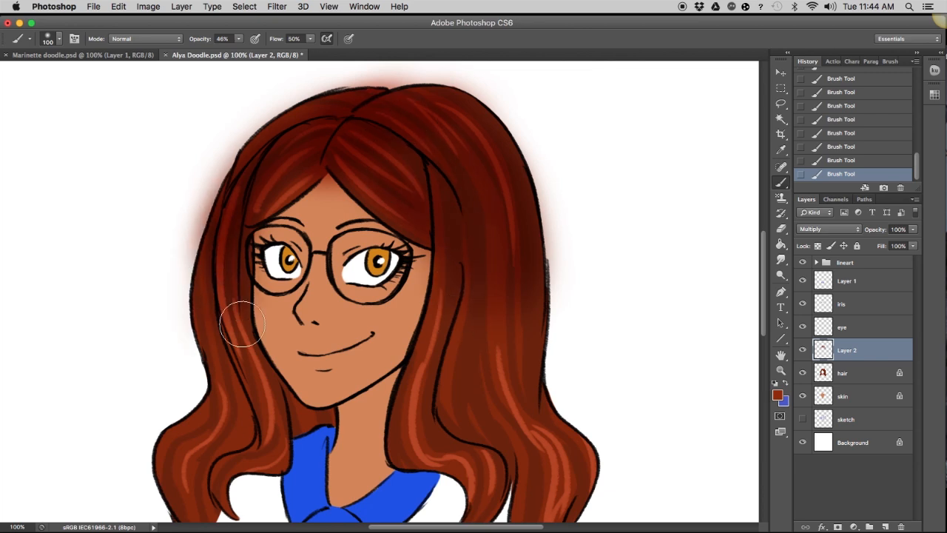
- Reduce the airbrush in stages to size 45 and shade down the inner and middle strands of the large right-hand hair mass
key("bracketleft")
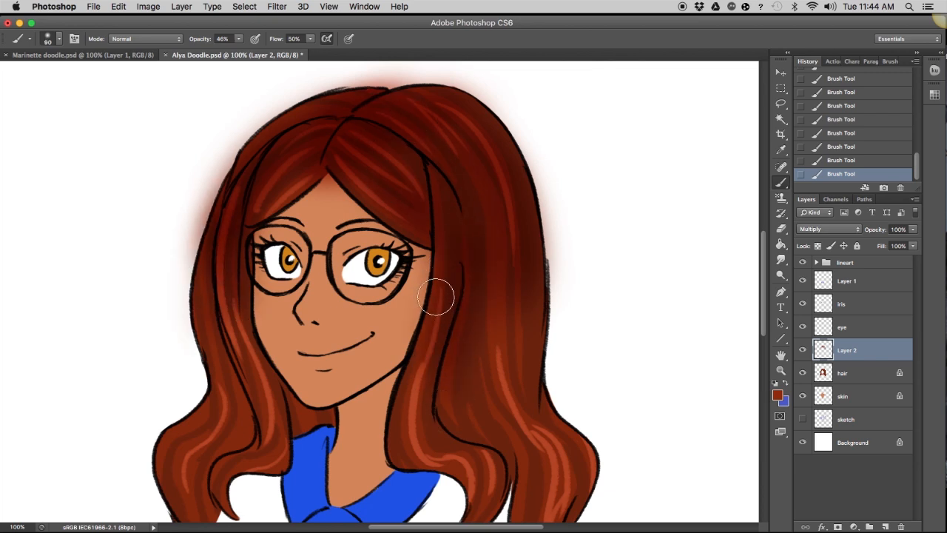
key("bracketleft")
key("bracketleft")
key("bracketleft")
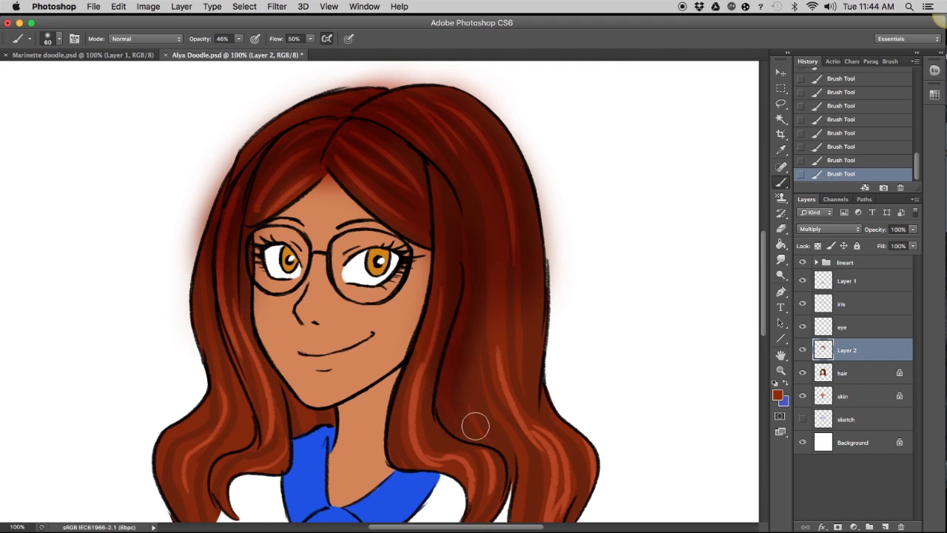
scroll(448, 271, "down", 5)
key("bracketleft")
key("bracketleft")
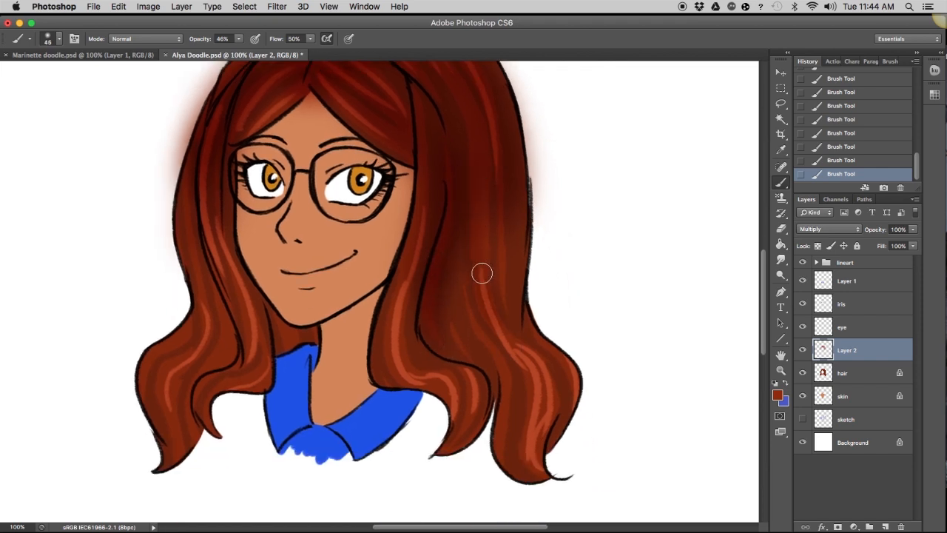
left_click_drag(466, 195, 495, 340)
left_click_drag(498, 217, 527, 338)
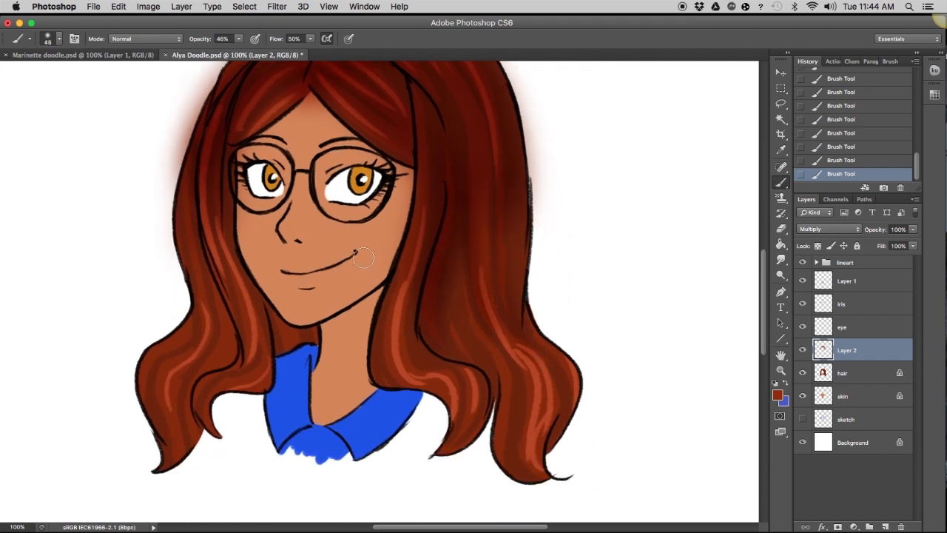
- Erase part of the shading that spills onto the white background along the left-hand crown and the right-hand outer edge
scroll(219, 274, "up", 5)
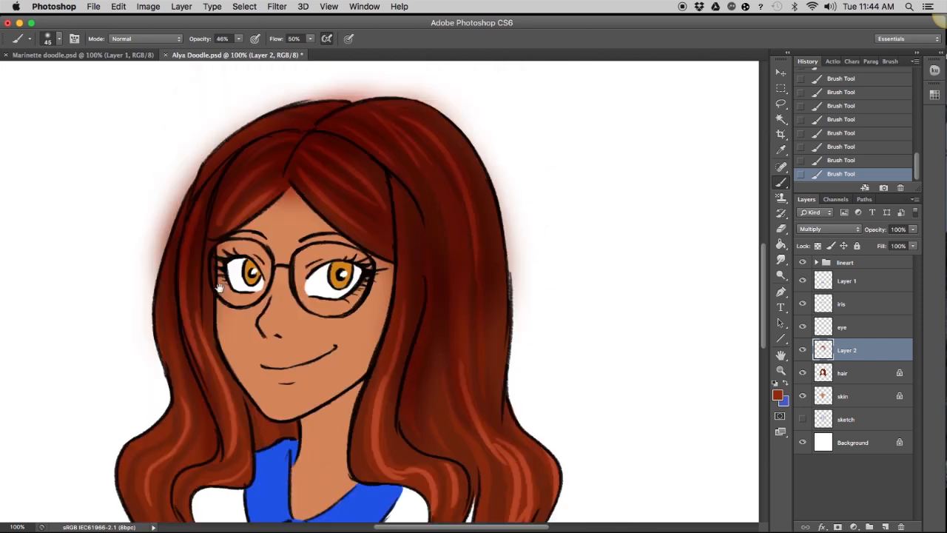
left_click_drag(219, 288, 216, 313)
left_click_drag(313, 146, 336, 90)
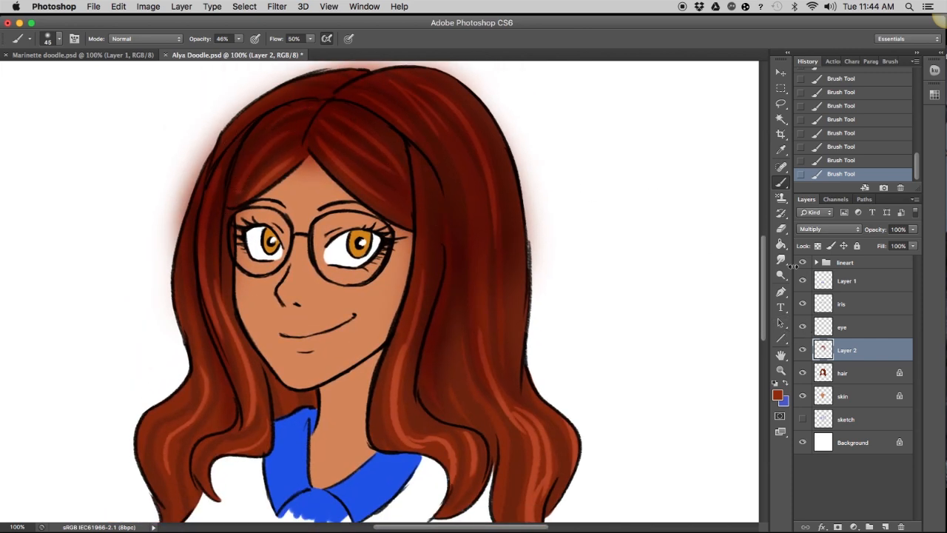
left_click_drag(593, 353, 615, 400)
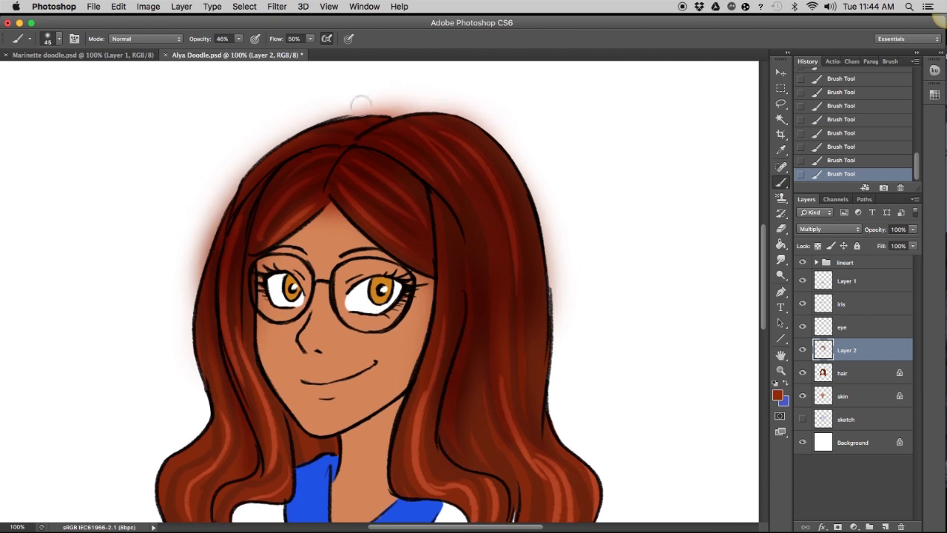
key("e")
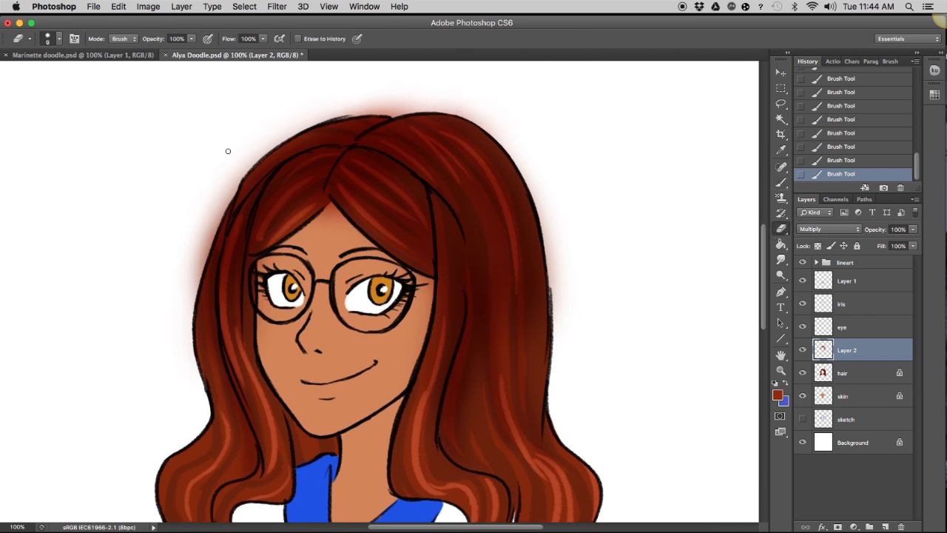
mouse_move(228, 151)
left_mouse_down()
mouse_move(200, 225)
mouse_move(227, 170)
mouse_move(231, 181)
mouse_move(360, 84)
mouse_move(232, 162)
mouse_move(370, 80)
left_mouse_up()
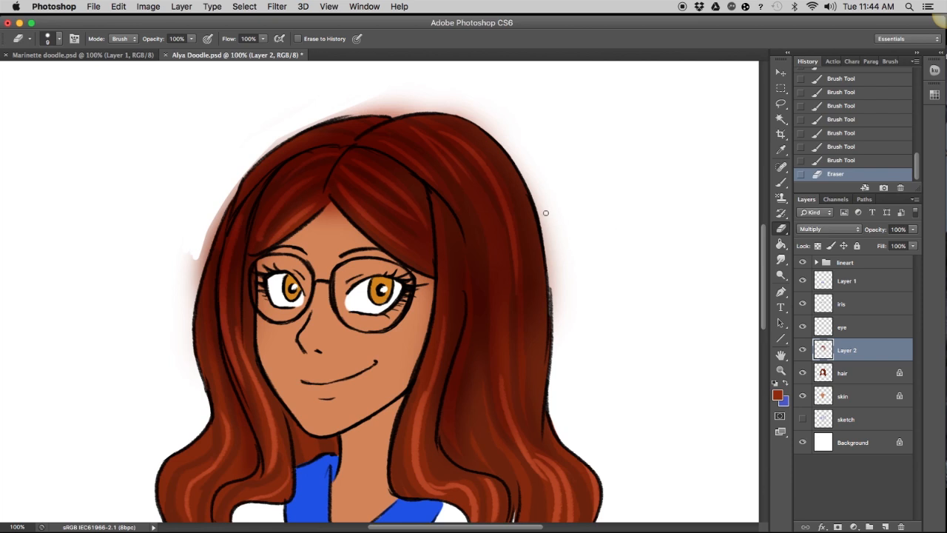
mouse_move(546, 213)
left_mouse_down()
mouse_move(563, 271)
mouse_move(567, 256)
mouse_move(550, 207)
mouse_move(553, 285)
mouse_move(666, 238)
left_mouse_up()
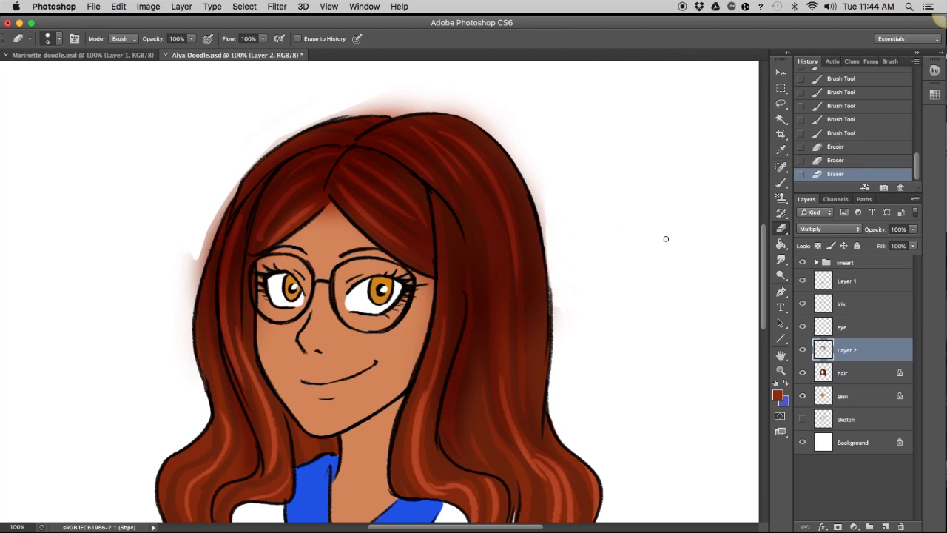
- Clip Layer 2 to the hair layer, and release the clipping mask again
left_click(860, 356, "alt")
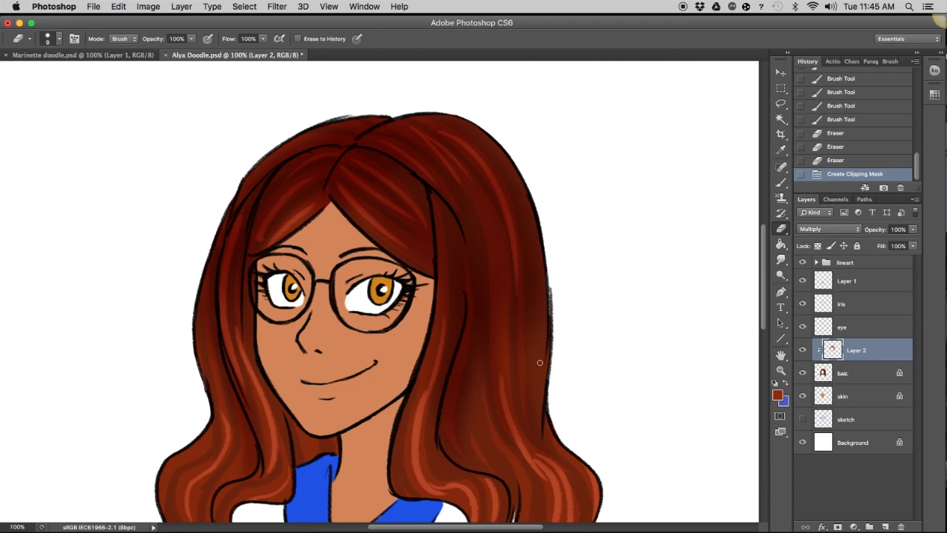
left_click(862, 356, "alt")
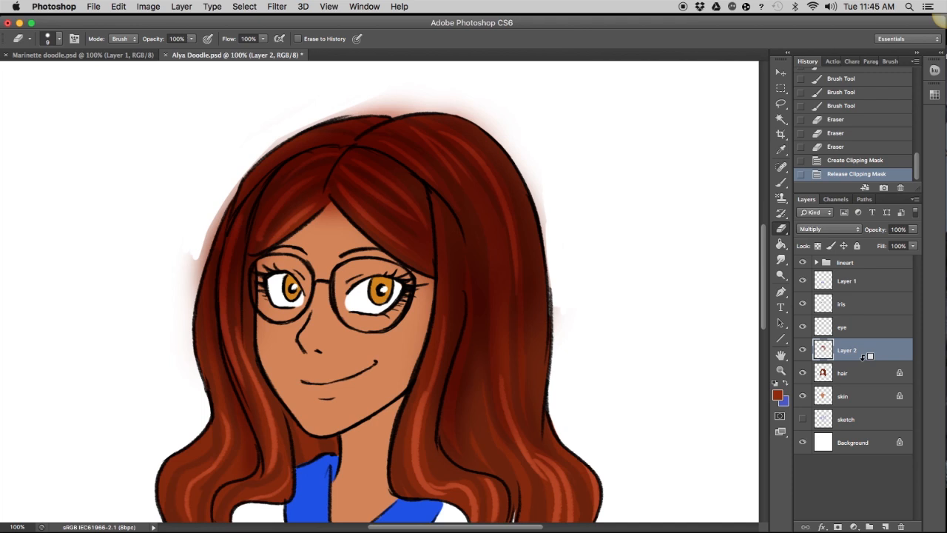
- Hide the skin layer and rename Layer 2 as "shading - hair"
left_click(801, 396)
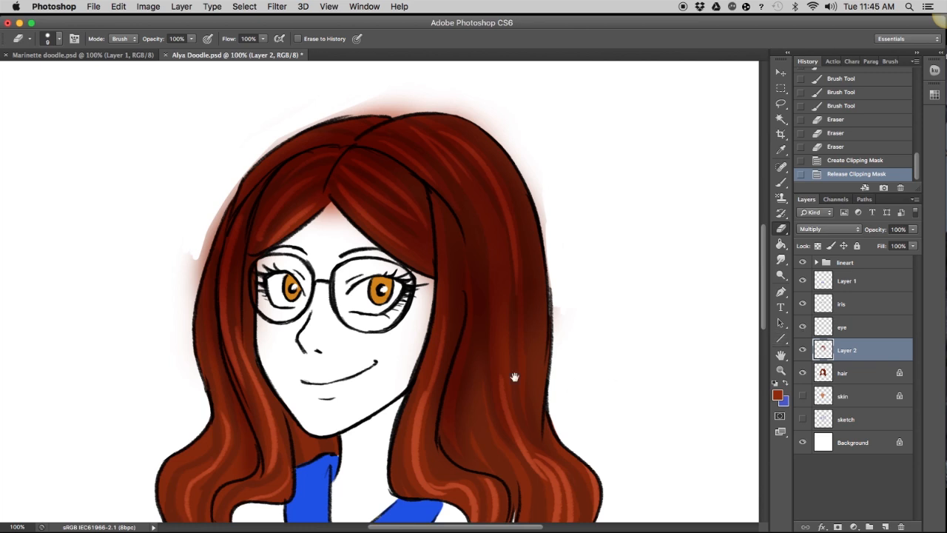
left_click_drag(515, 377, 626, 363)
double_click(844, 351)
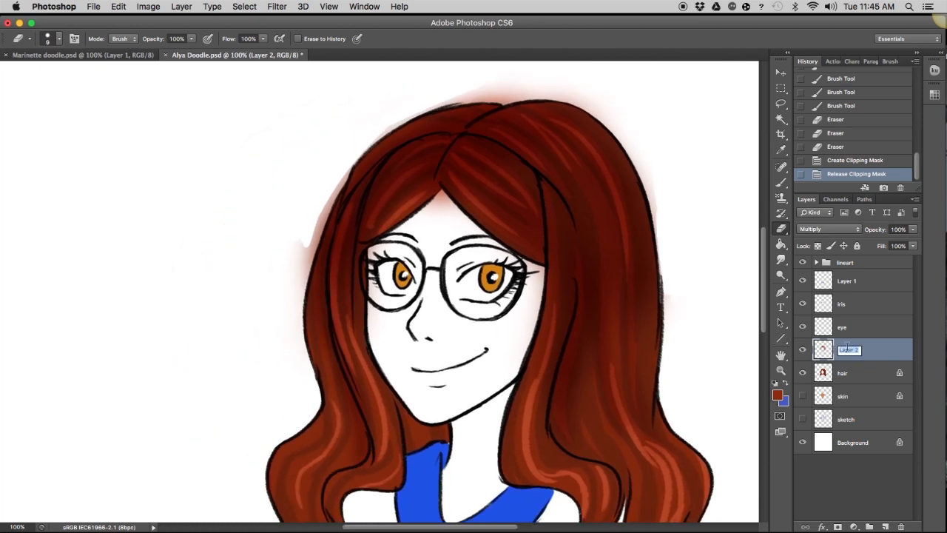
type("shading - hair")
key("Return")
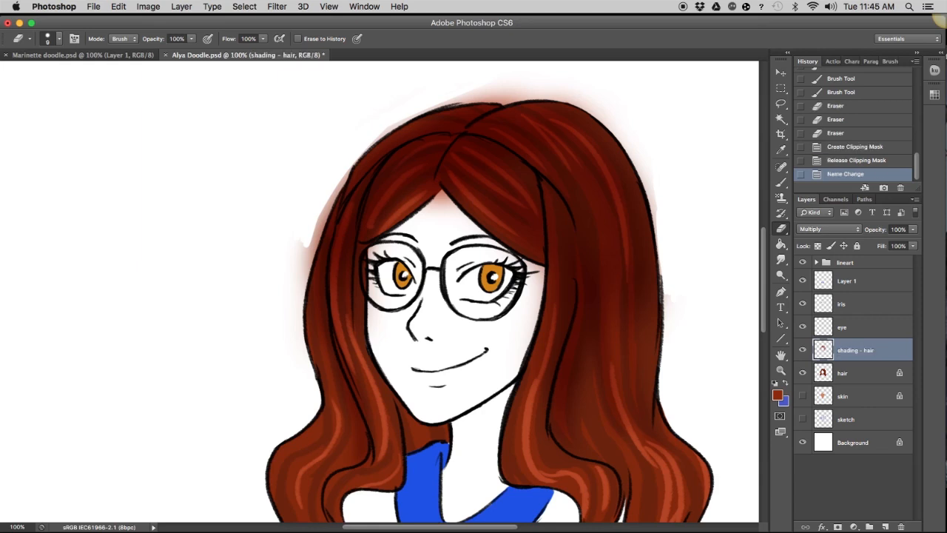
- Erase the hair shading that spills onto the face around the left-hand eye and the forehead
key("super+equal")
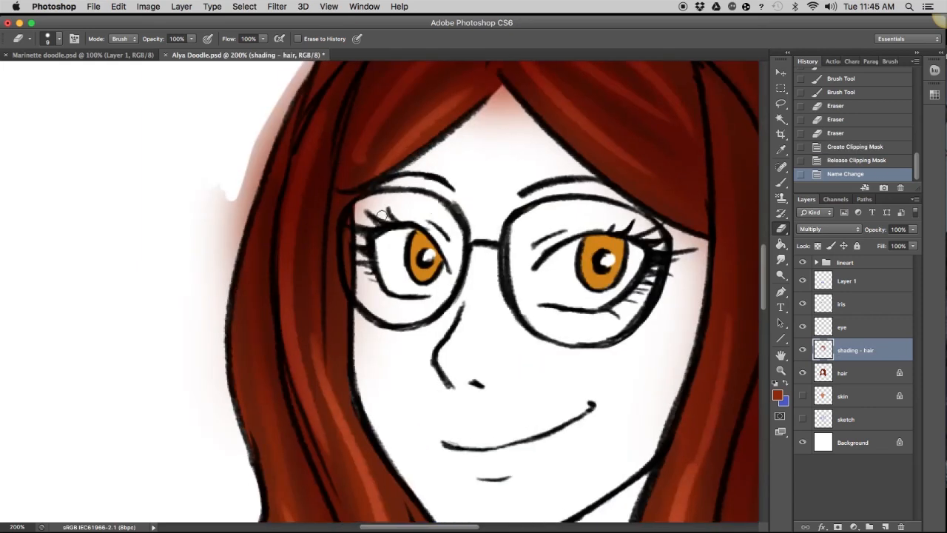
mouse_move(381, 215)
left_mouse_down()
mouse_move(411, 168)
mouse_move(374, 229)
mouse_move(367, 380)
mouse_move(373, 299)
mouse_move(390, 281)
mouse_move(412, 288)
left_mouse_up()
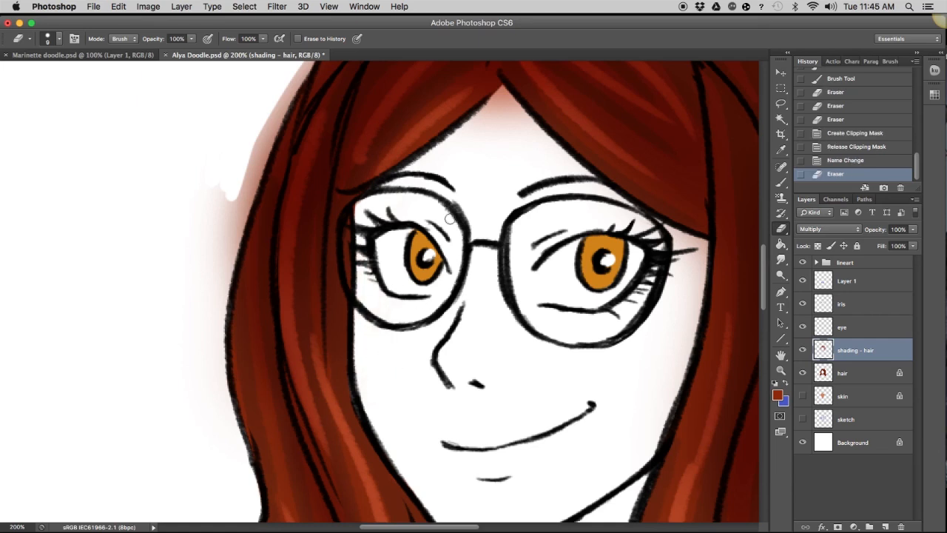
mouse_move(465, 128)
left_mouse_down()
mouse_move(501, 94)
mouse_move(554, 152)
mouse_move(495, 106)
mouse_move(508, 148)
mouse_move(567, 168)
mouse_move(602, 194)
left_mouse_up()
left_click_drag(852, 357, 851, 361)
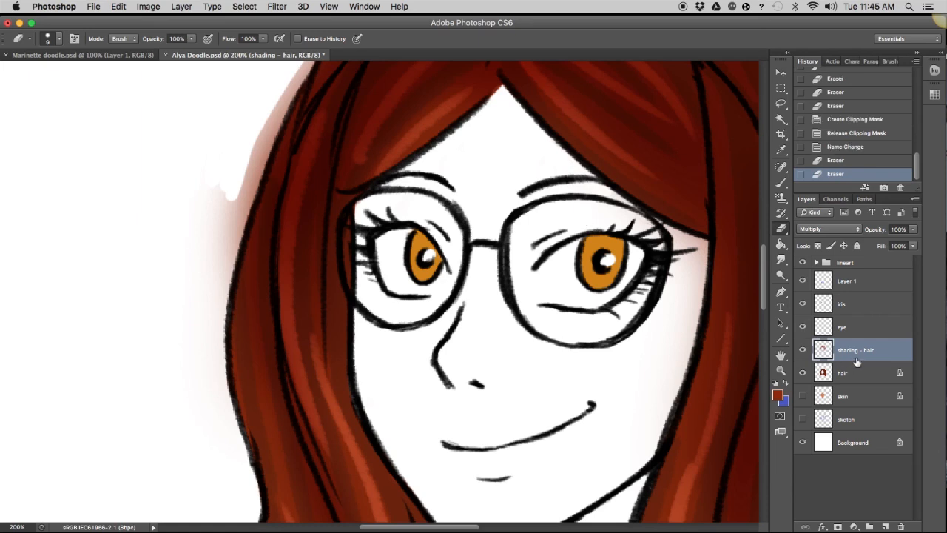
- Clip the "shading - hair" layer to the hair layer, and release the clipping mask again
left_click(856, 360, "alt")
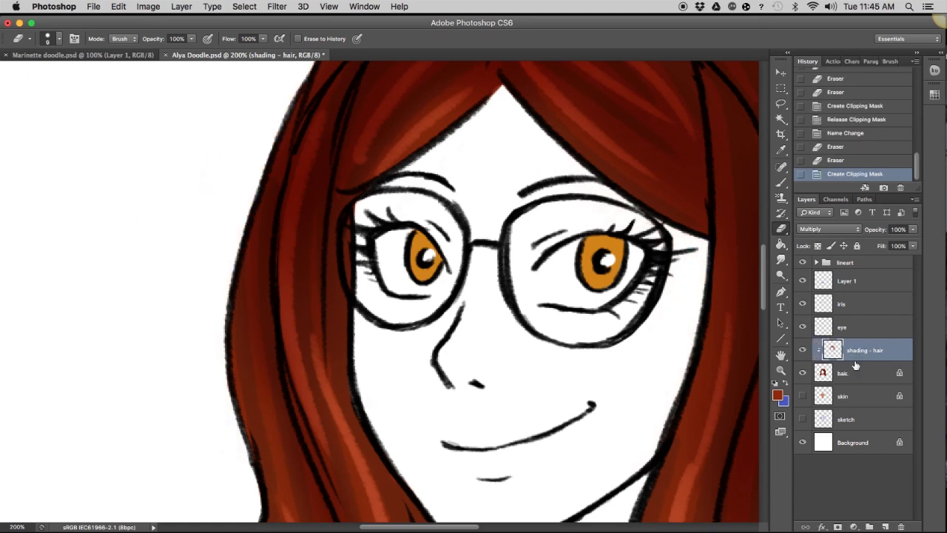
left_click_drag(859, 359, 863, 353)
- Erase the hair shading that spills onto the white background along the left-hand outer edge and the left-hand crown
scroll(309, 271, "up", 3)
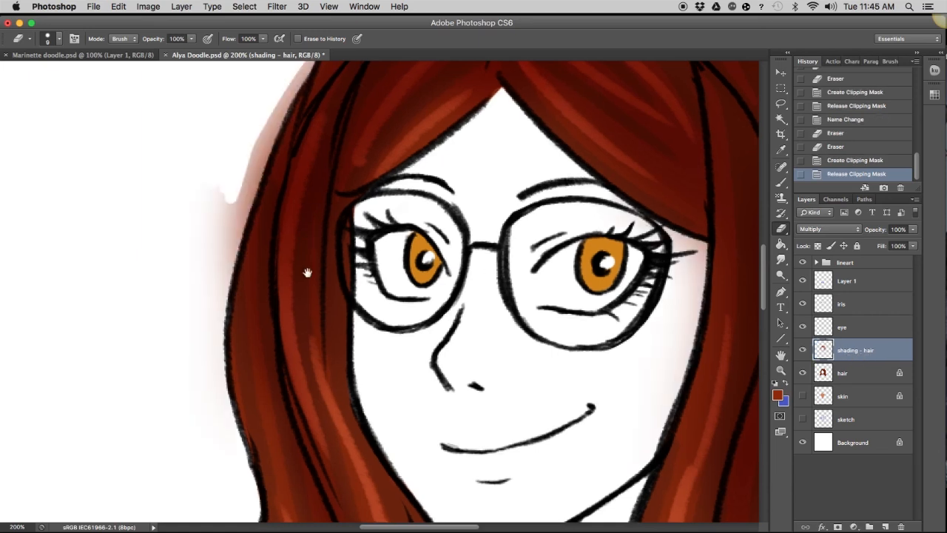
mouse_move(193, 210)
left_mouse_down()
mouse_move(224, 241)
mouse_move(196, 385)
mouse_move(199, 490)
mouse_move(173, 374)
left_mouse_up()
mouse_move(237, 182)
left_mouse_down()
mouse_move(229, 236)
mouse_move(227, 222)
mouse_move(204, 329)
mouse_move(230, 219)
mouse_move(236, 263)
mouse_move(245, 258)
mouse_move(191, 351)
mouse_move(248, 244)
mouse_move(230, 275)
mouse_move(324, 183)
left_mouse_up()
scroll(229, 259, "up", 5)
left_click_drag(385, 145, 332, 175)
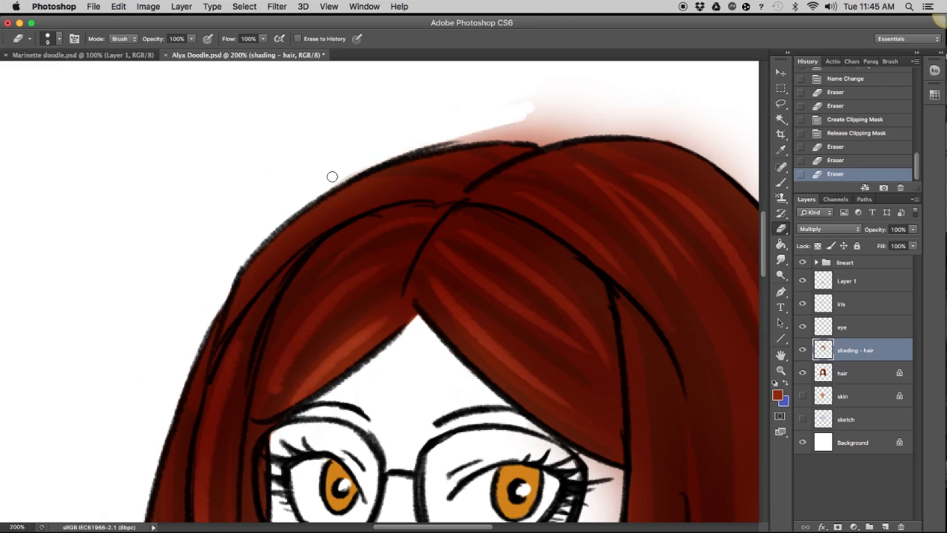
mouse_move(410, 133)
left_mouse_down()
mouse_move(541, 133)
mouse_move(549, 125)
mouse_move(502, 112)
mouse_move(517, 92)
left_mouse_up()
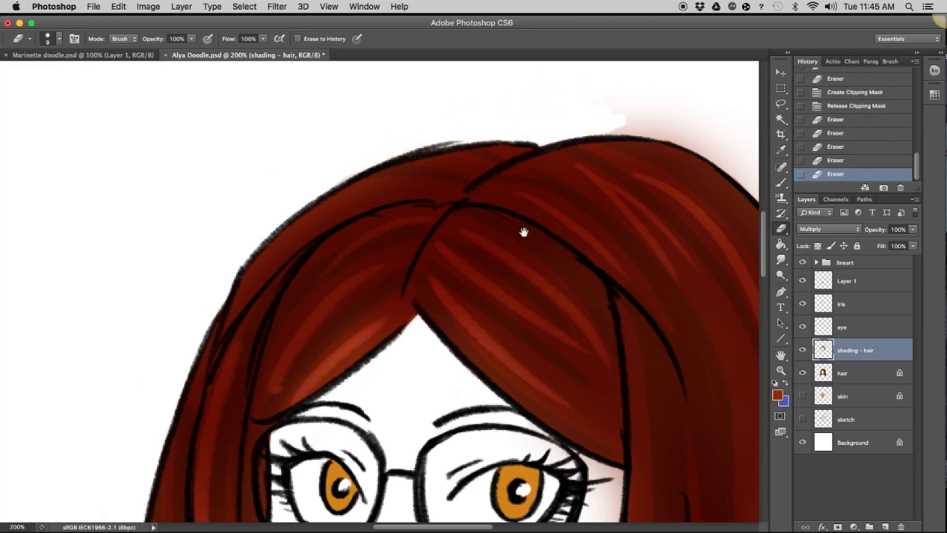
- Erase the hair shading that spills past the line art over the right-hand crown and down the right-hand outer edge
scroll(516, 92, "right", 5)
scroll(516, 92, "up", 2)
mouse_move(452, 179)
left_mouse_down()
mouse_move(523, 212)
mouse_move(501, 190)
mouse_move(479, 185)
mouse_move(489, 186)
mouse_move(470, 158)
mouse_move(476, 136)
mouse_move(516, 143)
mouse_move(498, 182)
mouse_move(535, 193)
mouse_move(468, 177)
mouse_move(452, 183)
mouse_move(459, 194)
mouse_move(521, 209)
mouse_move(601, 275)
left_mouse_up()
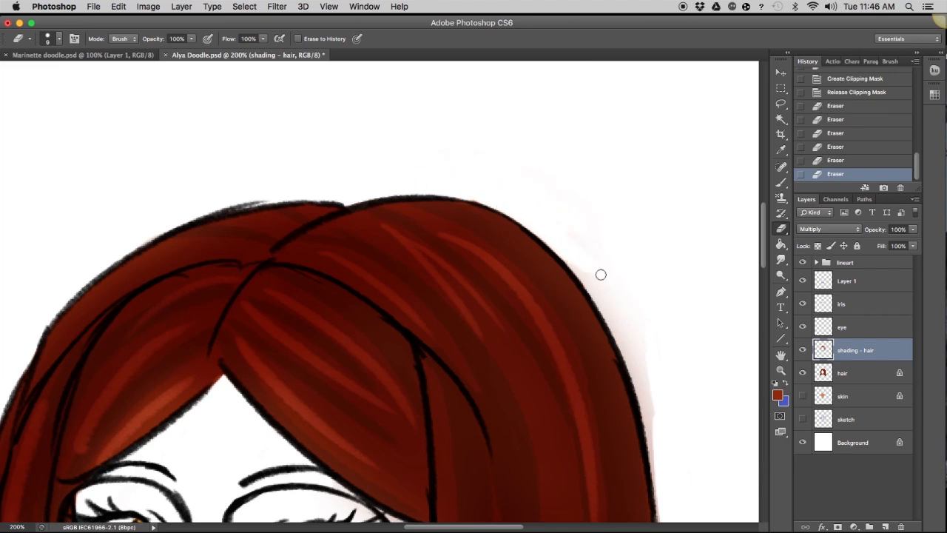
mouse_move(576, 204)
left_mouse_down()
mouse_move(558, 228)
mouse_move(620, 306)
mouse_move(586, 279)
mouse_move(633, 340)
mouse_move(650, 441)
mouse_move(618, 305)
mouse_move(660, 405)
mouse_move(651, 359)
left_mouse_up()
key("space")
left_click_drag(650, 279, 644, 257)
scroll(645, 257, "down", 10)
mouse_move(576, 92)
left_mouse_down()
mouse_move(588, 237)
mouse_move(598, 148)
left_mouse_up()
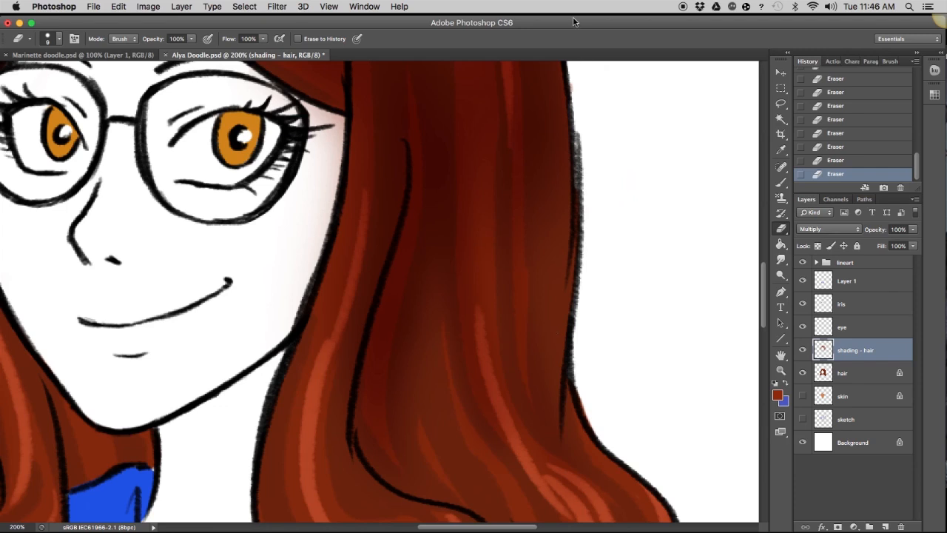
- Erase the hair shading that spills onto the face beside the right-hand eye and down the right-hand cheek
key("super+minus")
key("space")
left_click_drag(473, 313, 516, 334)
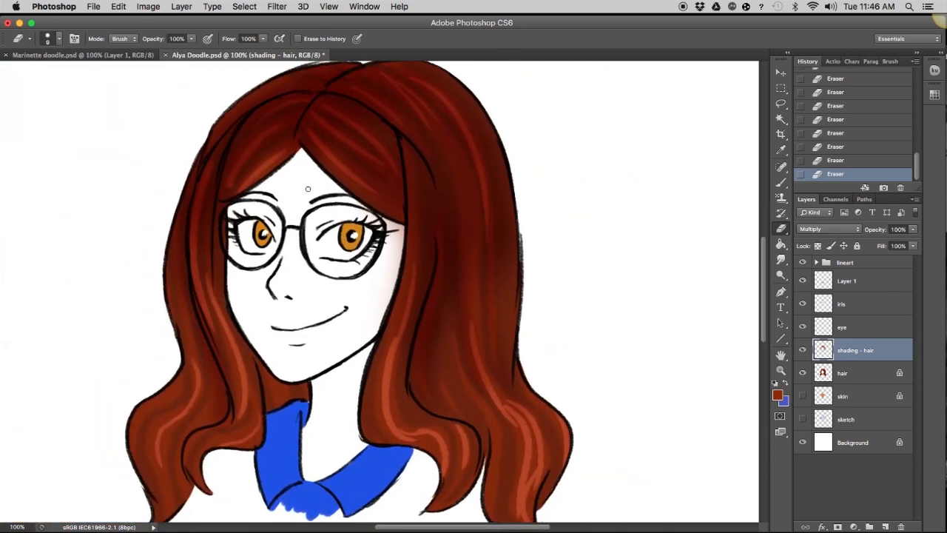
left_click_drag(375, 217, 392, 224)
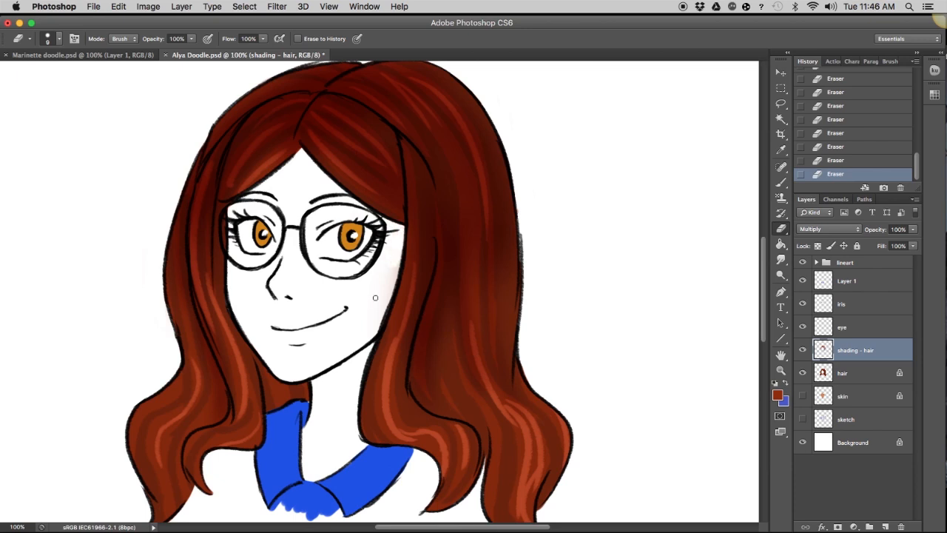
left_click_drag(387, 291, 372, 300)
scroll(303, 289, "left", 5)
scroll(303, 289, "down", 1)
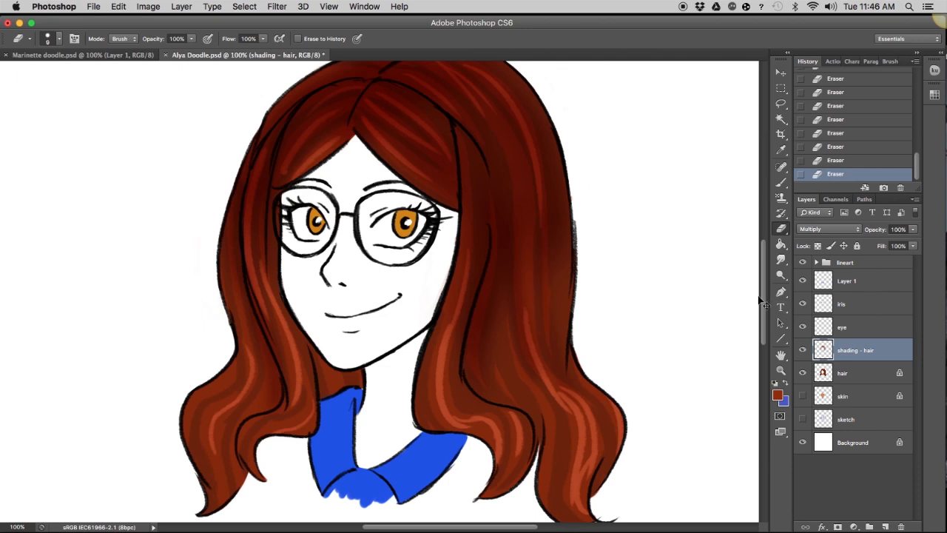
- Show the skin layer and make it the active layer
left_click(803, 397)
left_click(848, 398)
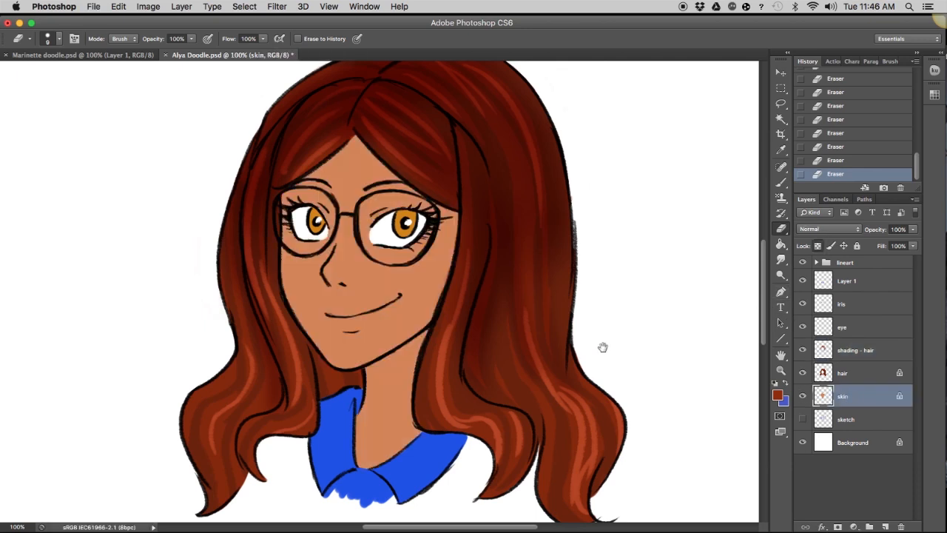
scroll(629, 344, "left", 6)
- Sample the face's skin tone as the foreground colour and darken it to a deeper orange-brown for skin shading
left_click(776, 395)
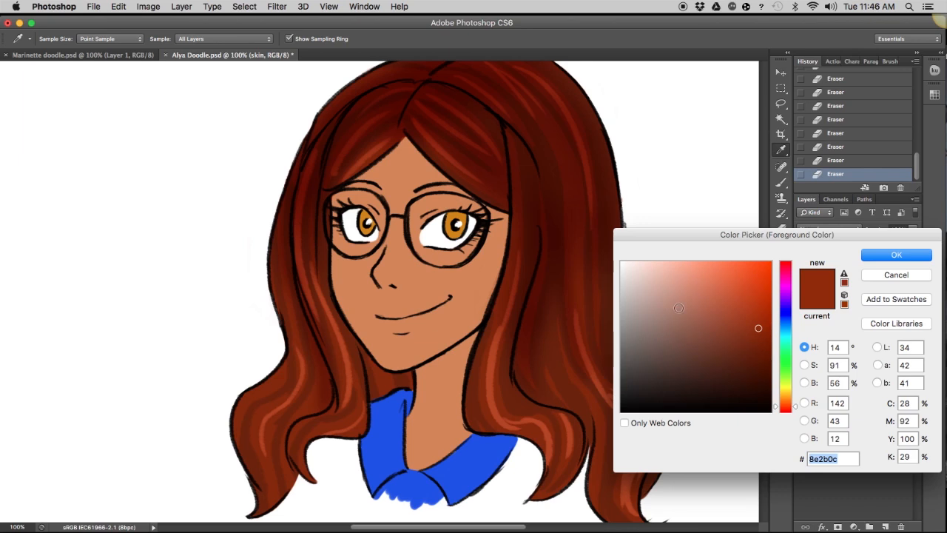
left_click(881, 277)
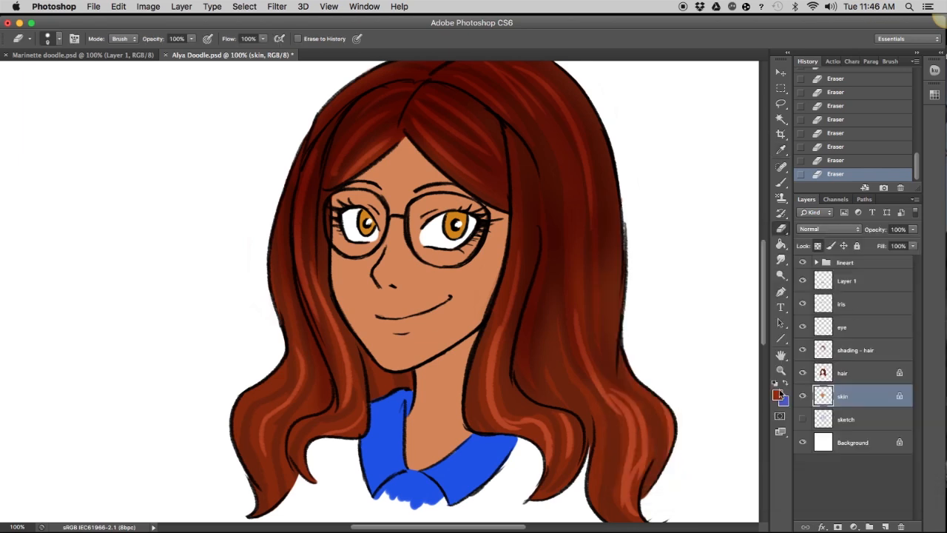
left_click(777, 396)
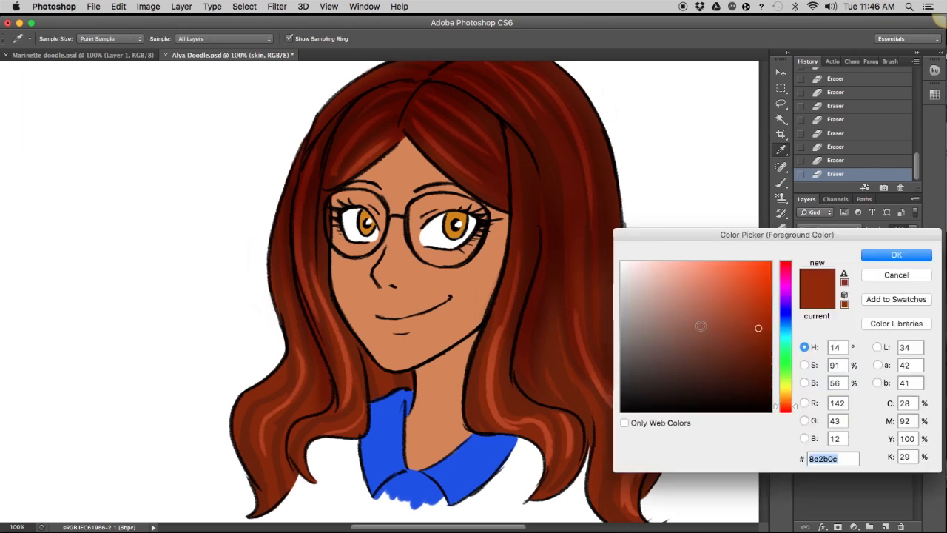
left_click(415, 278)
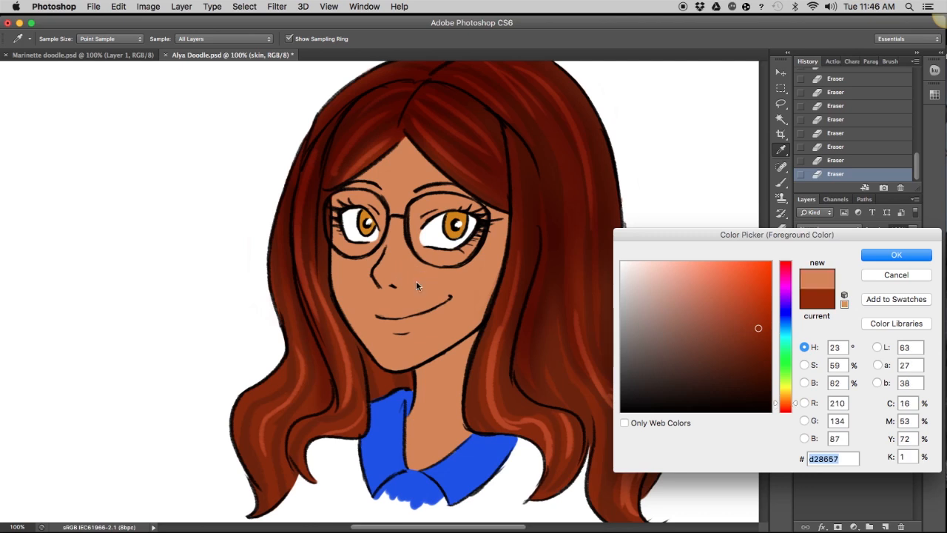
left_click(724, 304)
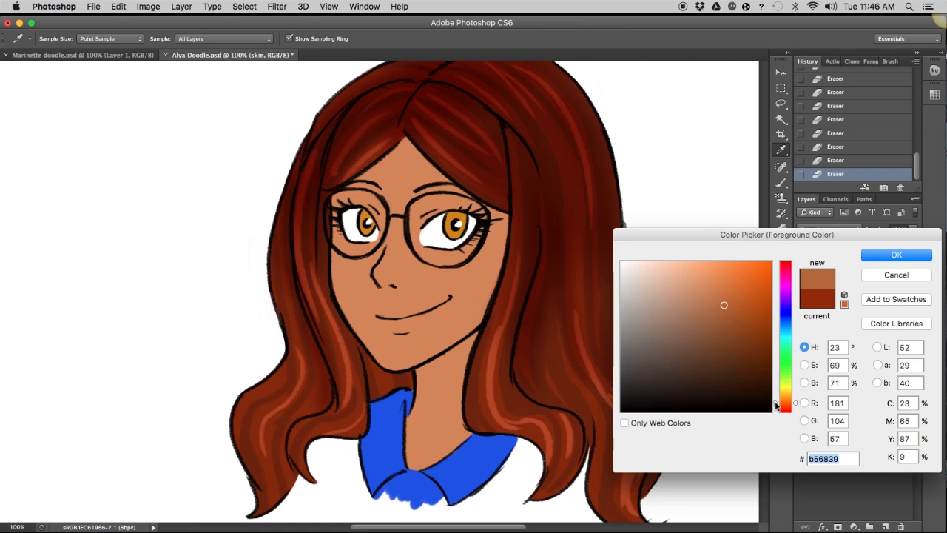
left_click(775, 406)
left_click(886, 258)
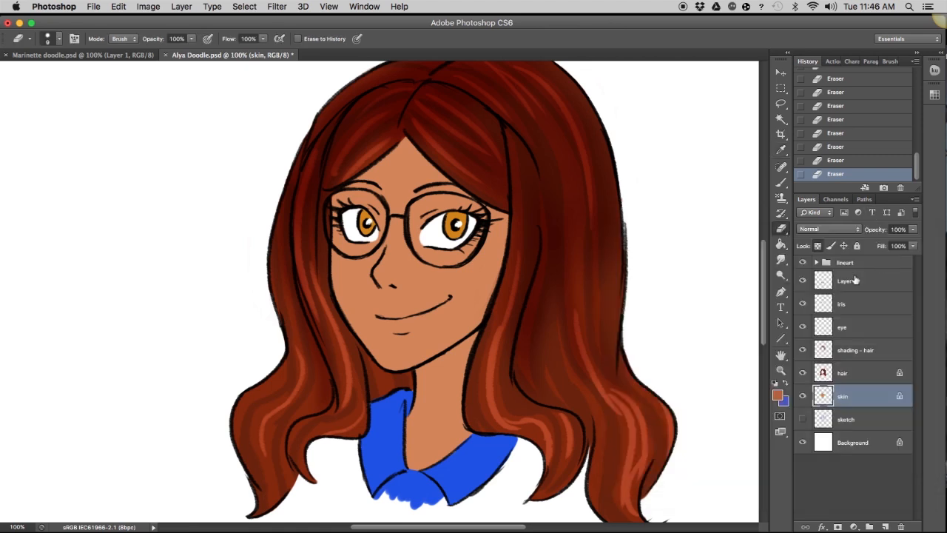
- Try shading the face from the nose outward with the Brush at 46% opacity, and revert the stroke through the history
left_click(781, 183)
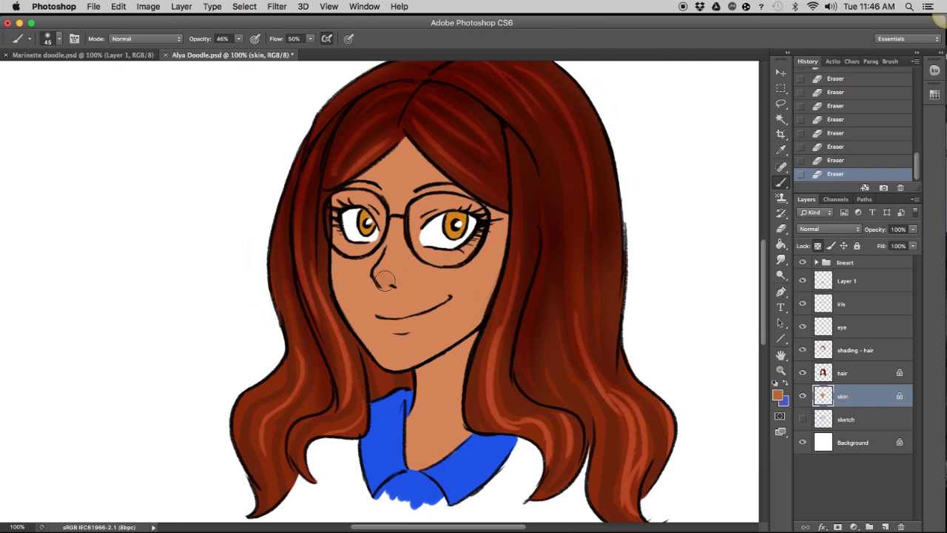
mouse_move(392, 284)
left_mouse_down()
mouse_move(346, 281)
mouse_move(352, 323)
mouse_move(420, 370)
mouse_move(378, 318)
mouse_move(459, 291)
mouse_move(489, 300)
mouse_move(510, 241)
mouse_move(509, 218)
left_mouse_up()
left_click(840, 160)
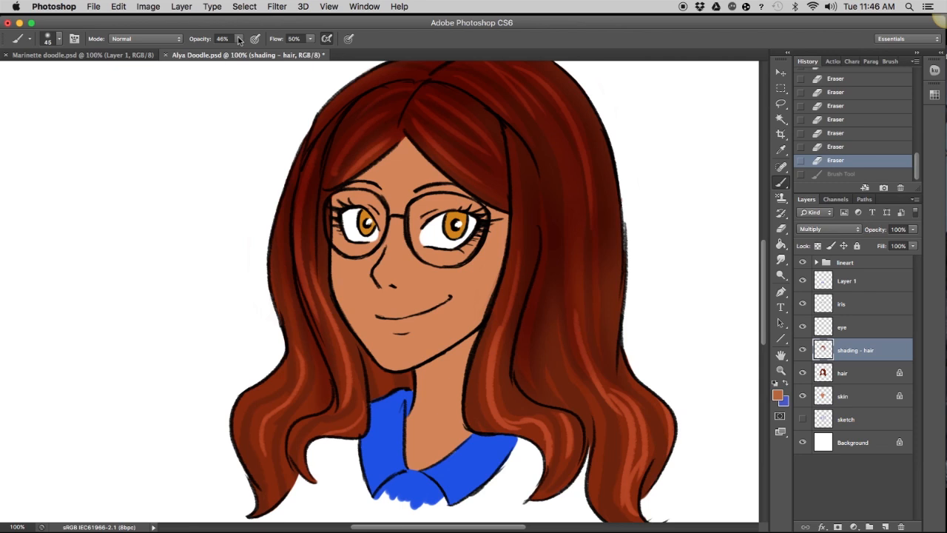
- Try a shadow over the left-hand half of the face with a size 30 brush at 100% opacity, and revert it through the history
key("0")
key("bracketleft")
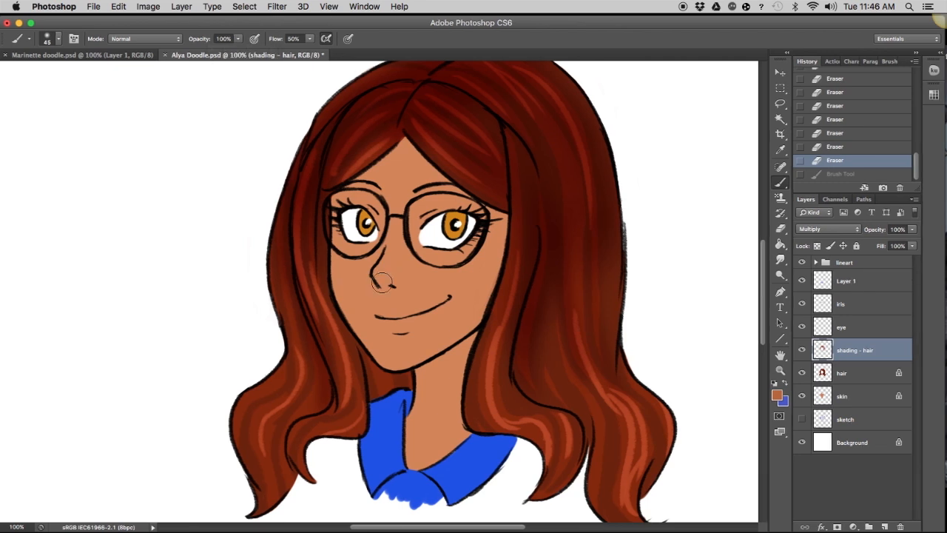
mouse_move(384, 284)
left_mouse_down()
mouse_move(364, 273)
mouse_move(342, 307)
mouse_move(342, 221)
mouse_move(344, 258)
mouse_move(386, 376)
mouse_move(381, 299)
mouse_move(379, 351)
left_mouse_up()
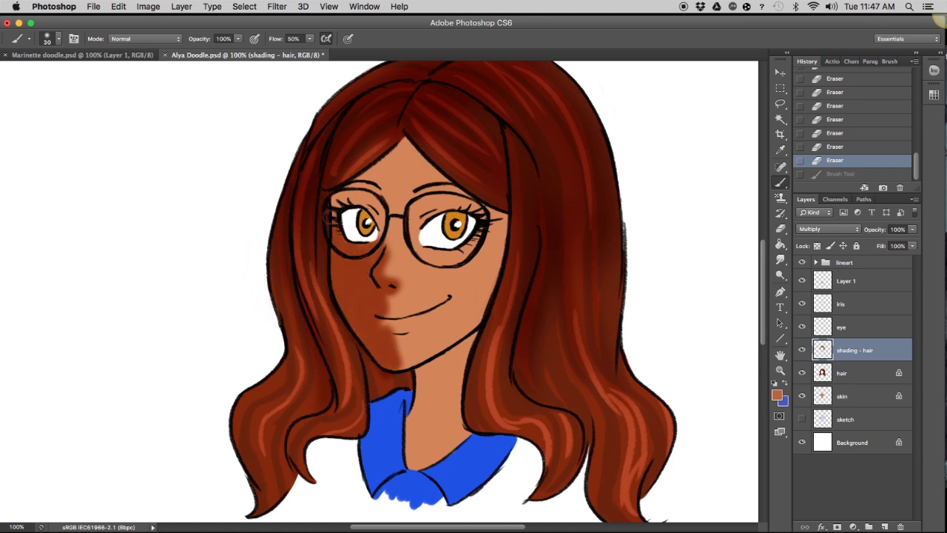
mouse_move(331, 214)
left_mouse_down()
mouse_move(374, 205)
mouse_move(380, 241)
mouse_move(382, 200)
mouse_move(348, 186)
mouse_move(366, 193)
mouse_move(390, 151)
mouse_move(354, 172)
left_mouse_up()
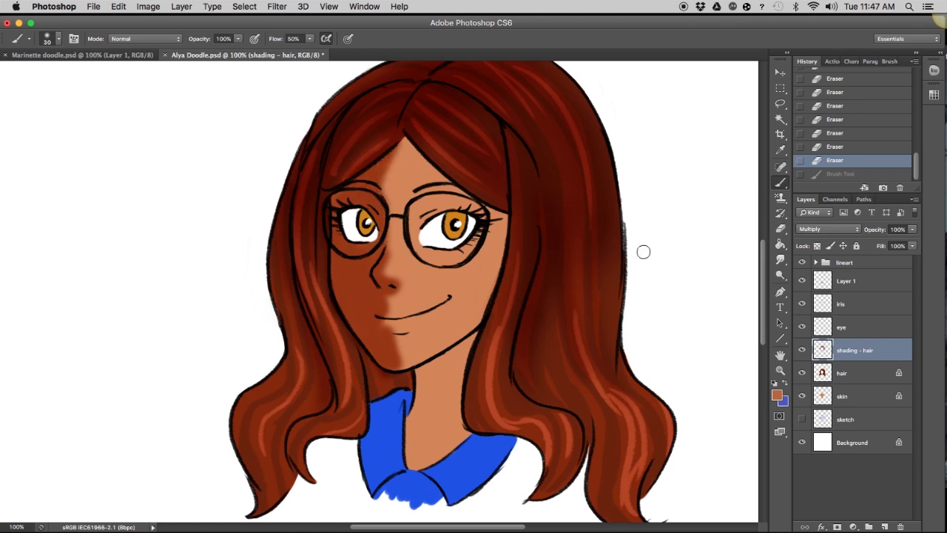
left_click(838, 176)
left_click(835, 161)
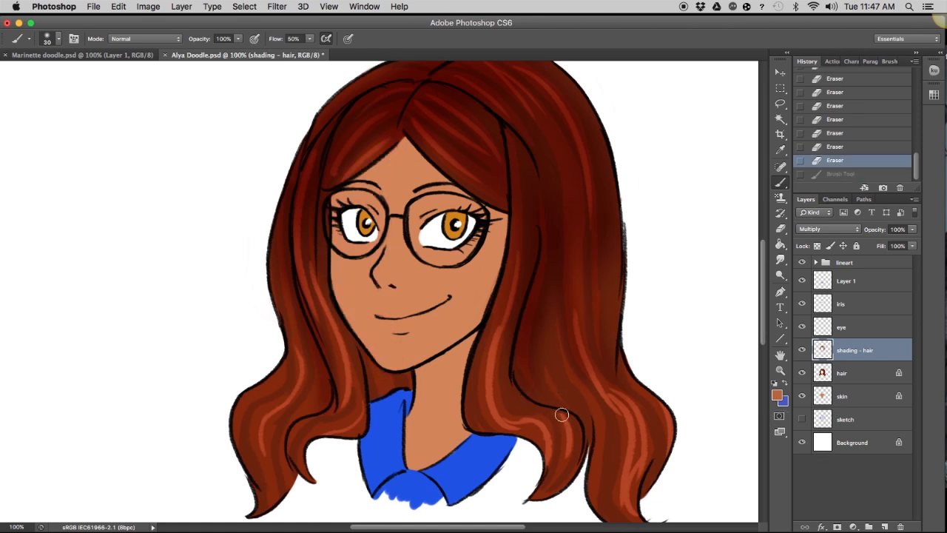
- Load the "Kyle's Drawing Box - Animator Pencil New" brush preset
left_click(18, 38)
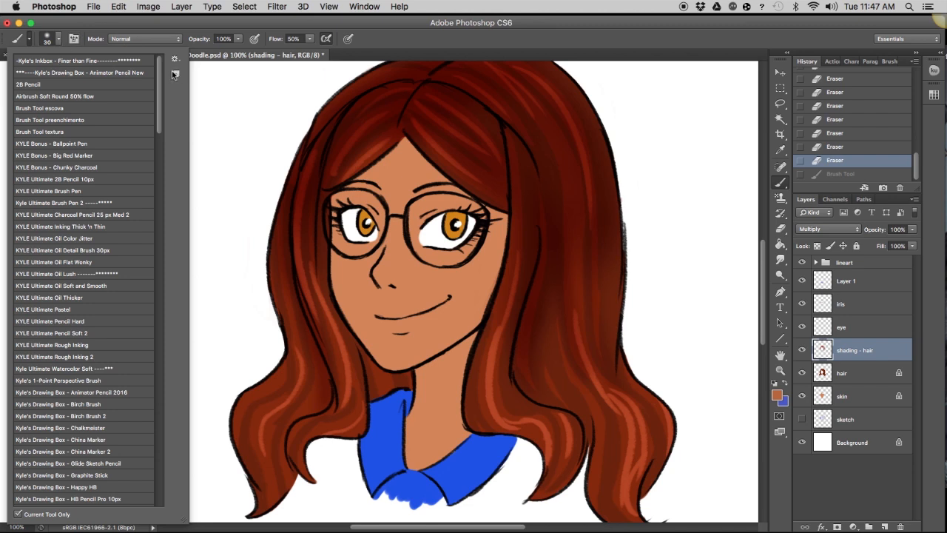
left_click(124, 77)
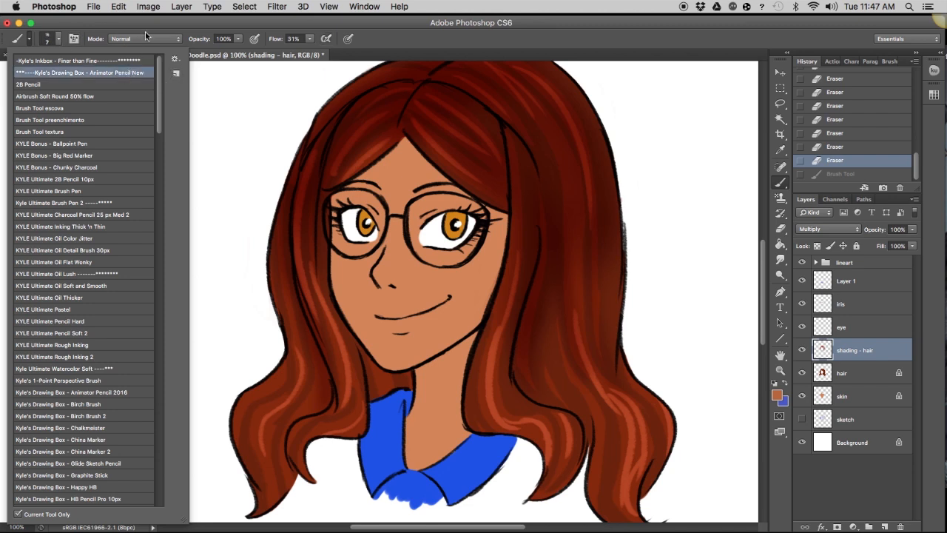
key("Return")
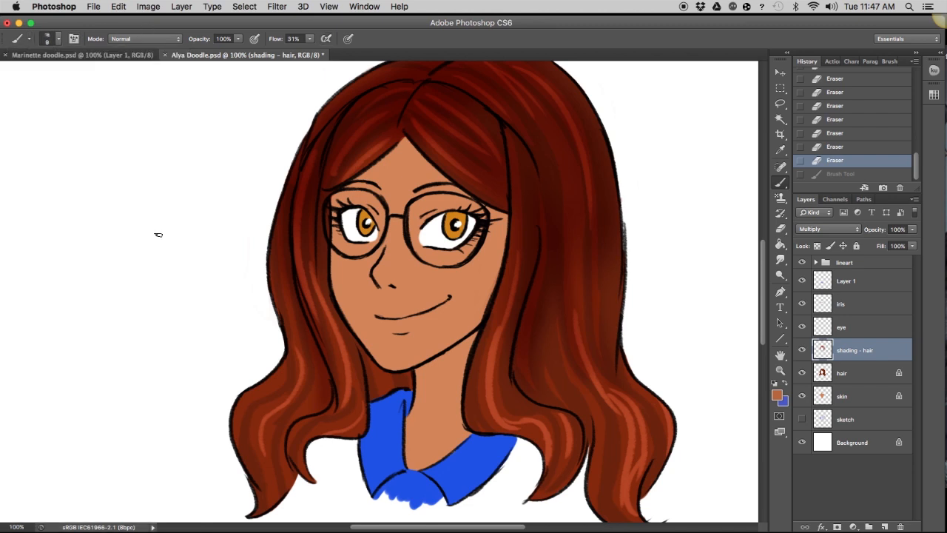
- Paint a small shadow under the nose on the skin layer with short strokes of the darker skin colour
left_click(814, 394)
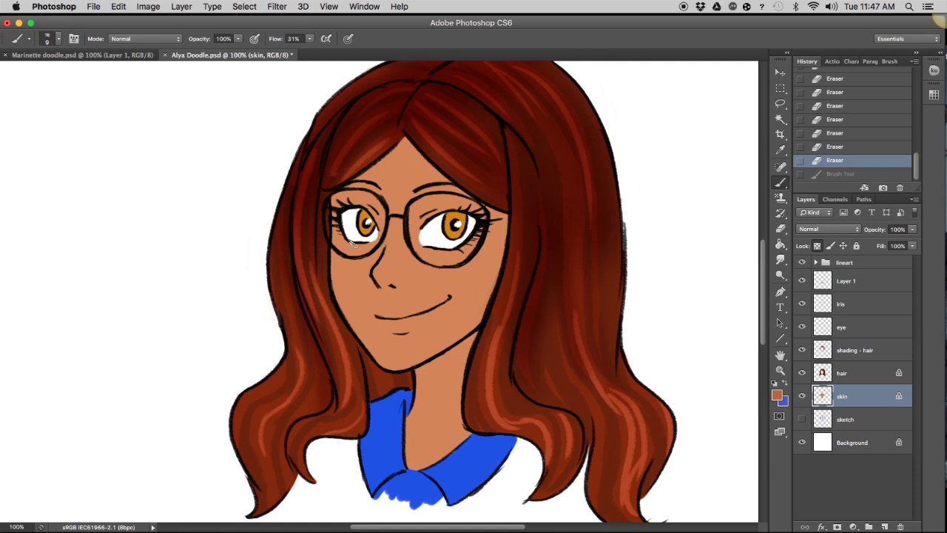
left_click(375, 279)
left_click(379, 282)
left_click(383, 284)
left_click(387, 286)
left_click(389, 287)
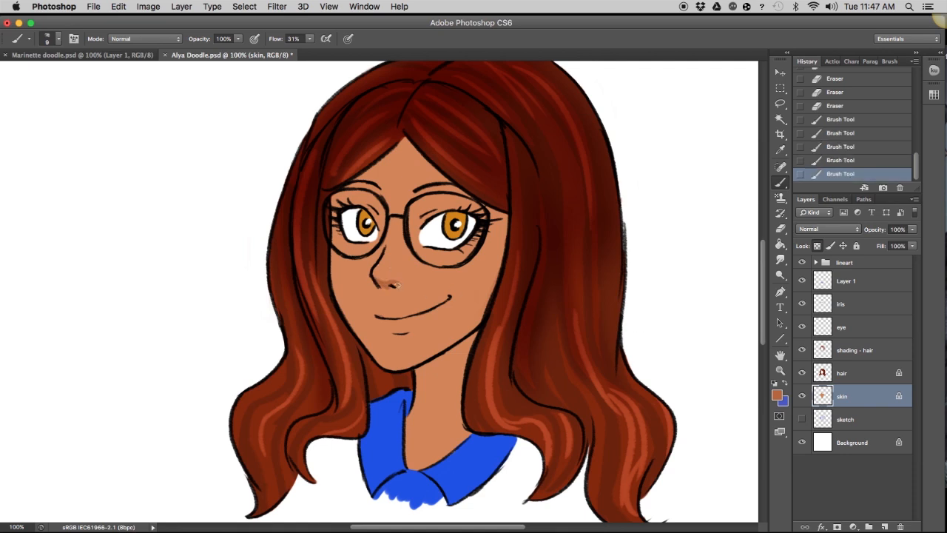
left_click(392, 287)
left_click(378, 286)
- Shade the left-hand side of the face, the left-hand eyelid and the forehead along the hairline with the darker skin colour
left_click_drag(338, 227, 334, 290)
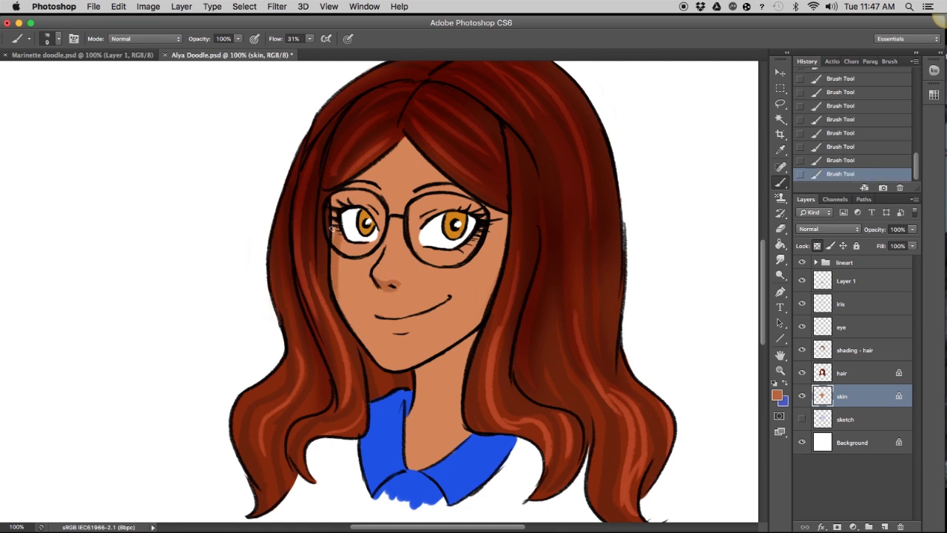
mouse_move(358, 209)
left_mouse_down()
mouse_move(340, 199)
mouse_move(370, 198)
mouse_move(374, 214)
left_mouse_up()
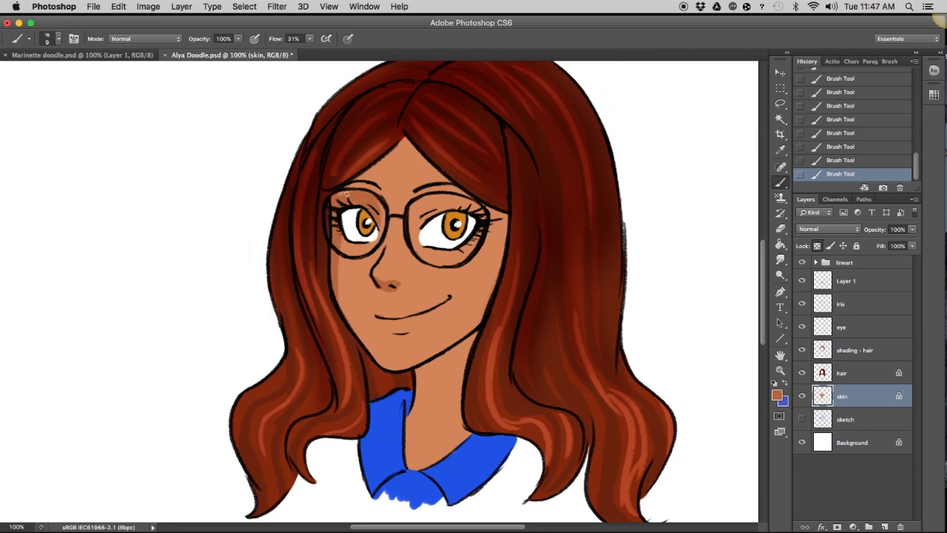
left_click_drag(344, 188, 382, 144)
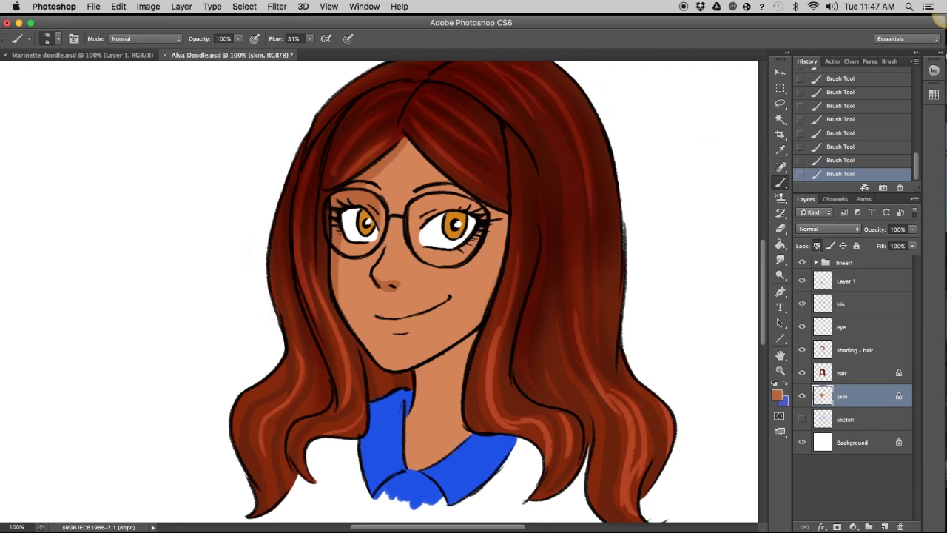
- Draw an arrow on the white background beside the right-hand crown, pointing down toward the hair
left_click_drag(712, 120, 653, 176)
left_click_drag(672, 137, 652, 177)
left_click_drag(652, 176, 699, 172)
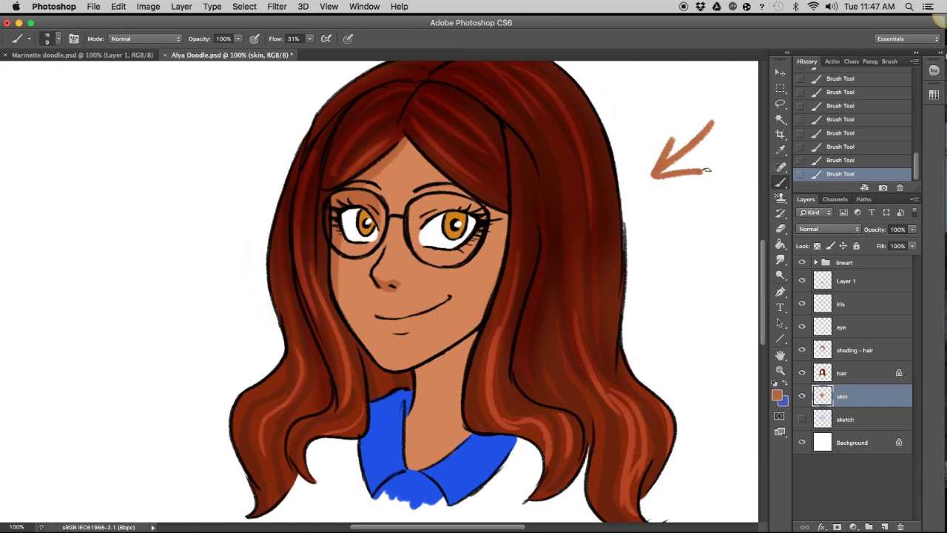
- Lasso the arrow beside the hair, delete it and deselect
left_click(780, 103)
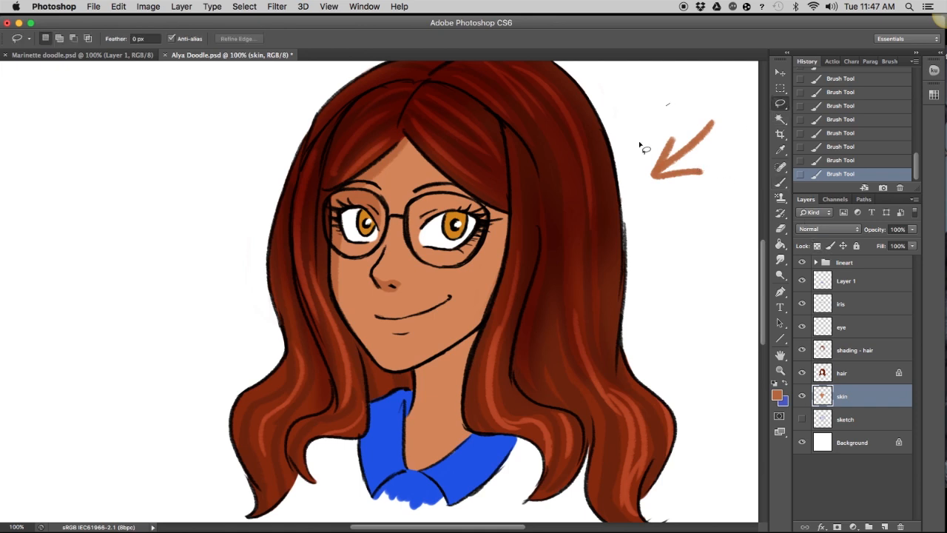
left_click_drag(640, 145, 670, 105)
key("Delete")
key("super+d")
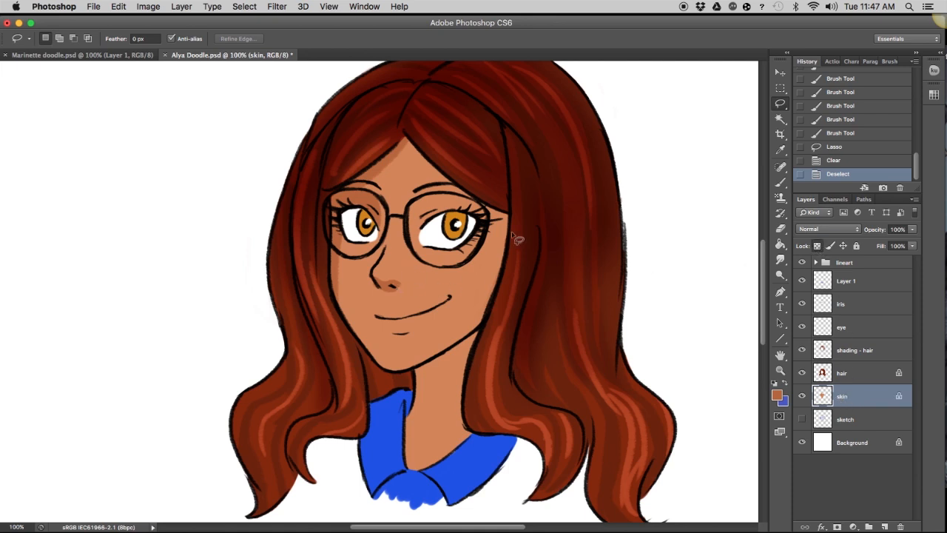
- Shade below the lower lip, along the upper lip, and on the neck under the chin and beside the right-hand hair
left_click(780, 182)
left_click_drag(392, 332, 410, 332)
left_click_drag(395, 332, 407, 332)
mouse_move(374, 313)
left_mouse_down()
mouse_move(432, 311)
mouse_move(400, 313)
mouse_move(447, 297)
left_mouse_up()
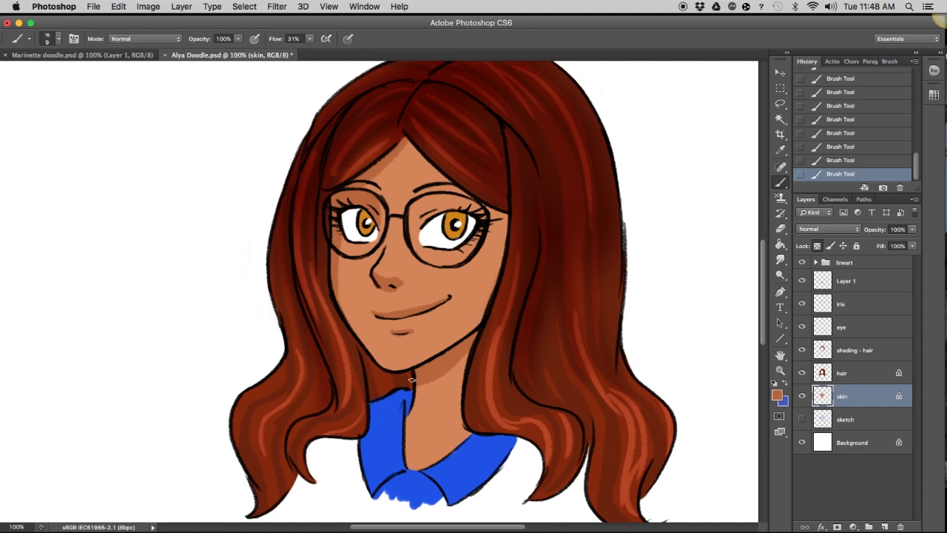
left_click_drag(463, 408, 479, 422)
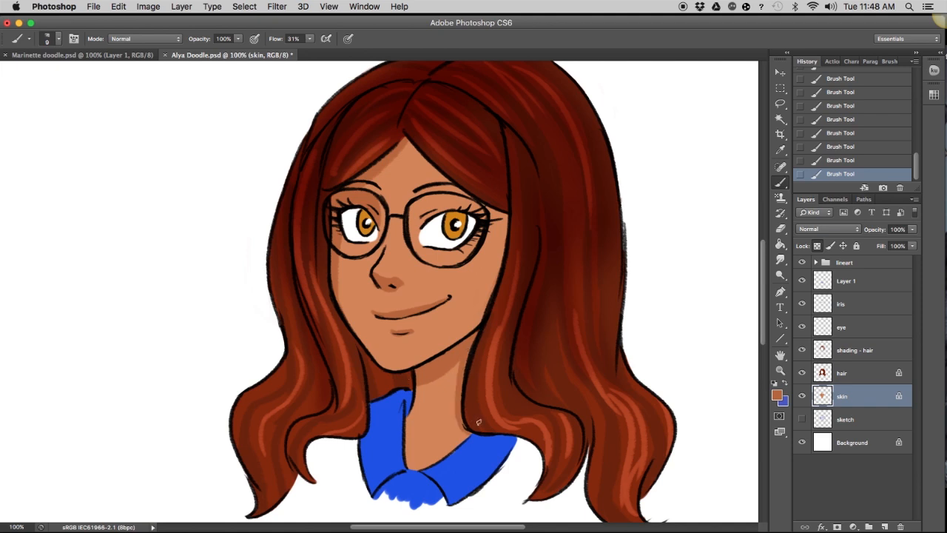
- Shade the skin beside the right-hand lens, and soften the skin shading around the nose and lips with the Blur tool
left_click_drag(493, 214, 500, 231)
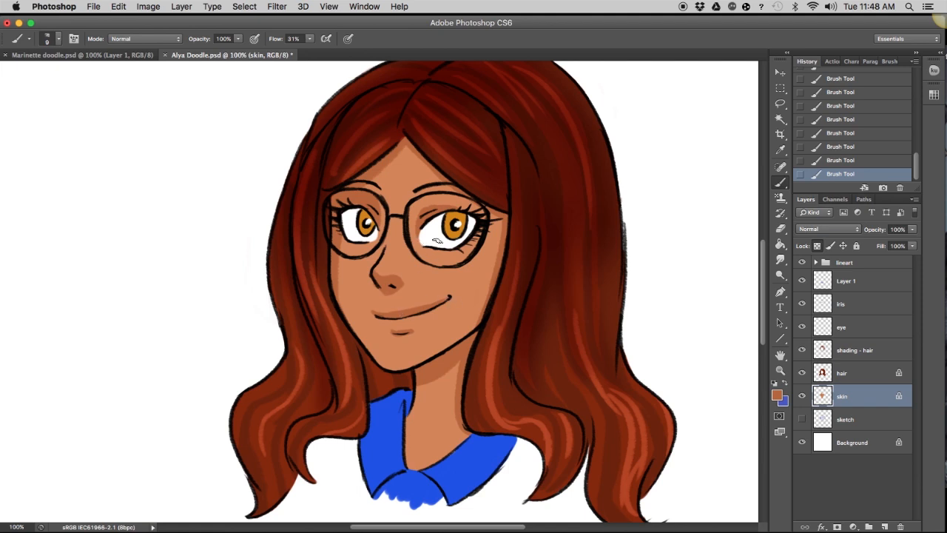
key("super+equal")
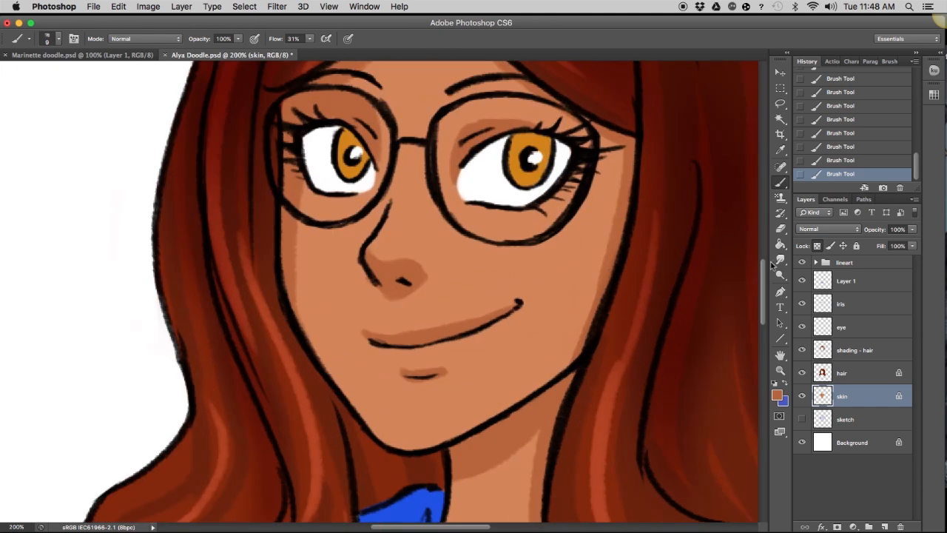
left_click_drag(780, 259, 821, 258)
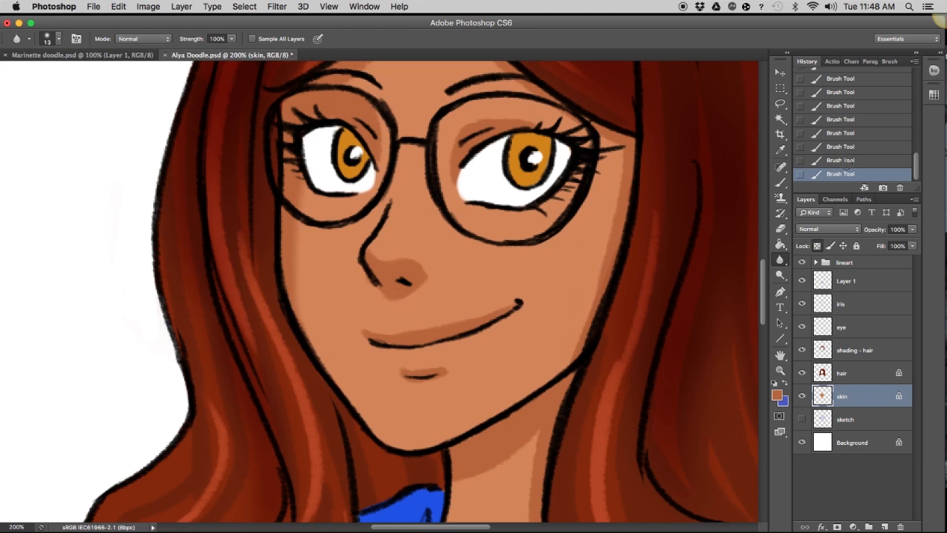
left_click(661, 208)
key("ctrl+z")
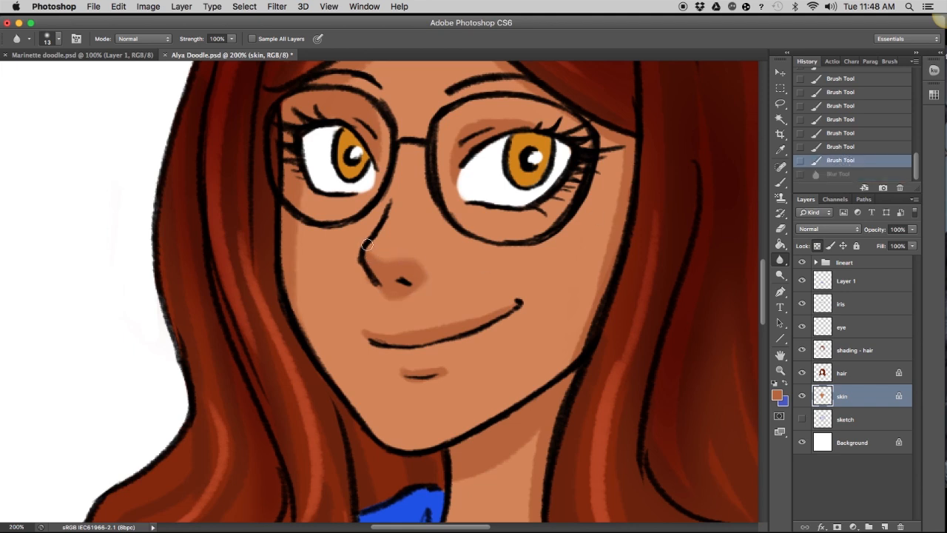
left_click_drag(334, 229, 312, 197)
left_click_drag(297, 229, 310, 193)
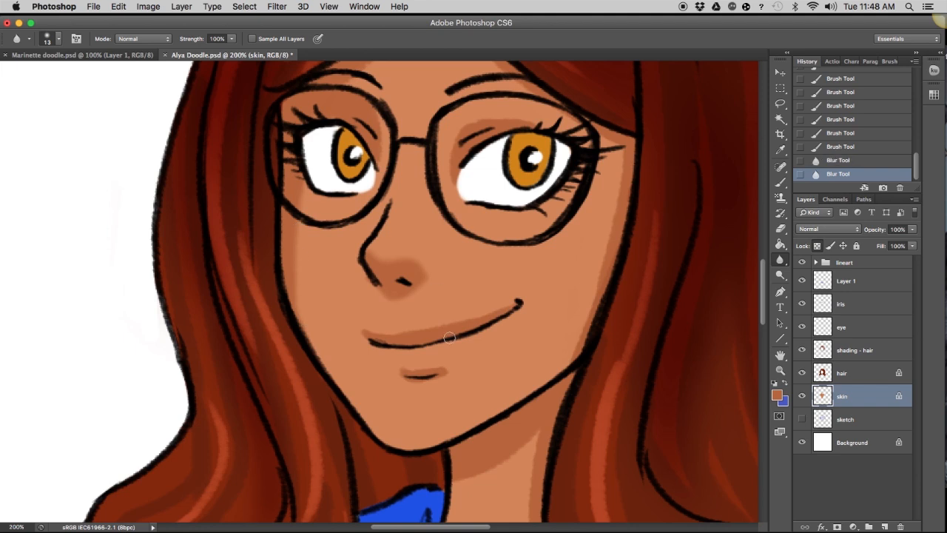
left_click_drag(396, 369, 427, 369)
left_click_drag(490, 315, 537, 284)
- Set up the Smudge tool with the CHALK 01 brush at 15 px
left_click(780, 259)
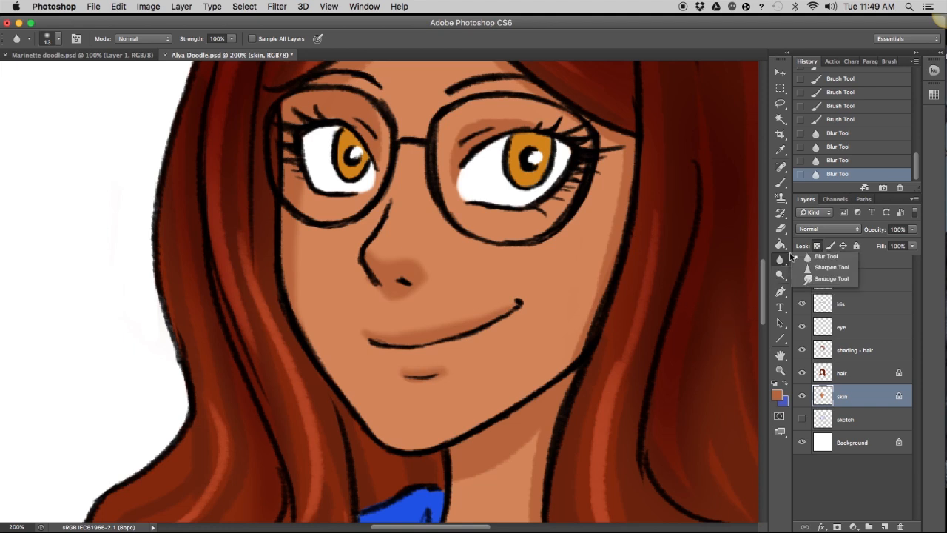
left_click(817, 279)
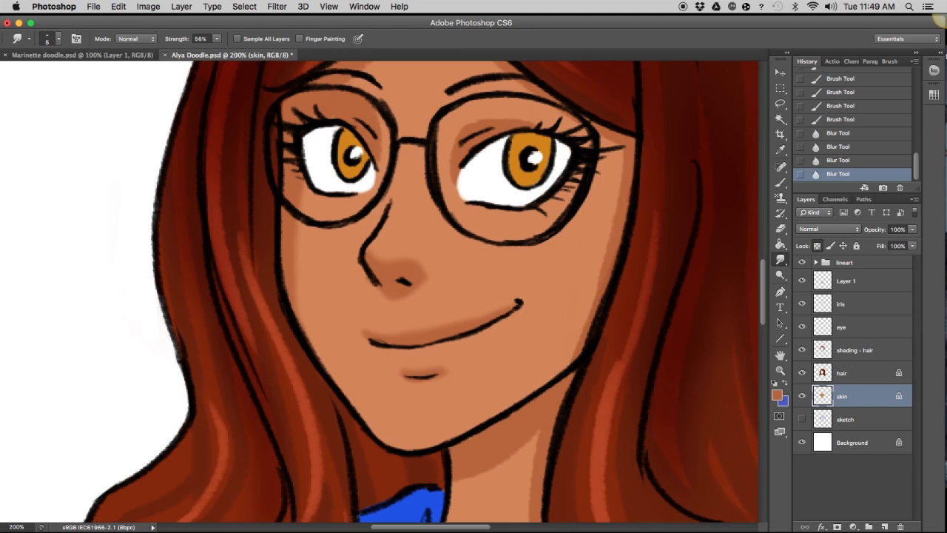
left_click(58, 39)
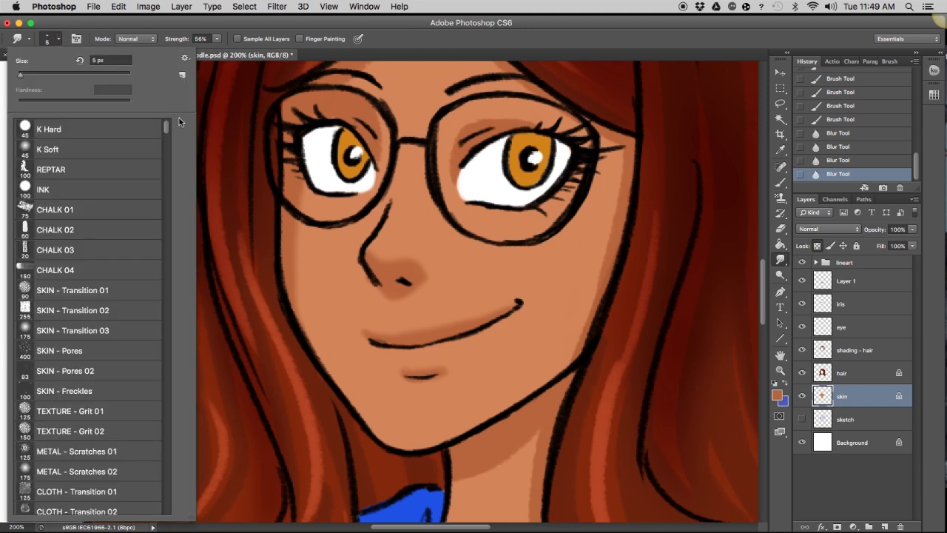
left_click(86, 211)
left_click(458, 31)
key("bracketleft")
key("bracketleft")
key("bracketleft")
key("bracketleft")
key("bracketleft")
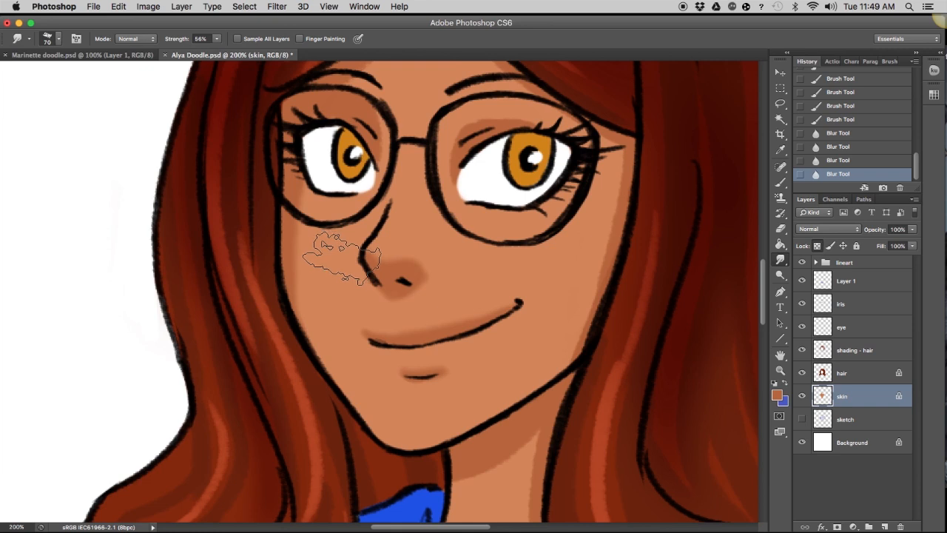
key("bracketleft")
key("bracketleft")
key("bracketleft")
key("bracketleft")
key("bracketleft")
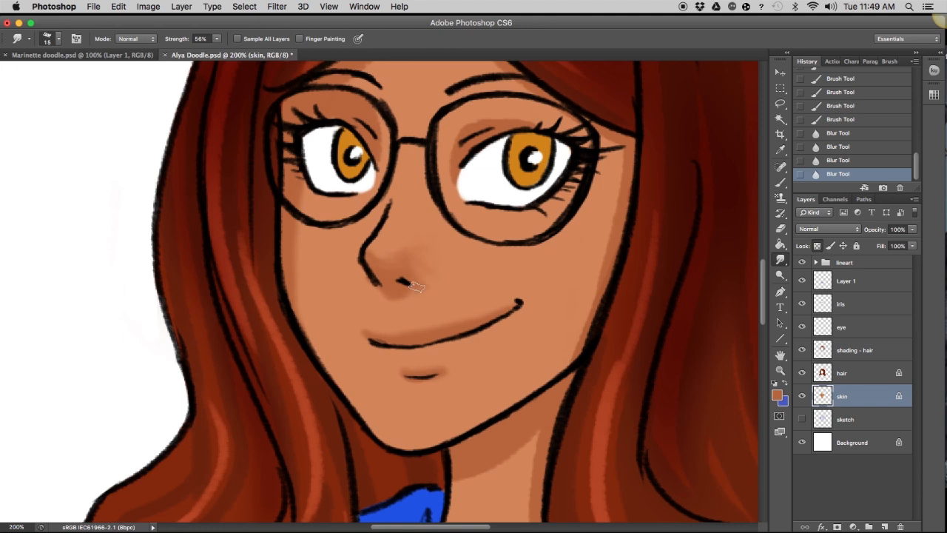
- Smudge the edges of the skin shading around the nose with short strokes, undoing the first attempt
mouse_move(424, 269)
left_mouse_down()
mouse_move(422, 259)
mouse_move(403, 289)
left_mouse_up()
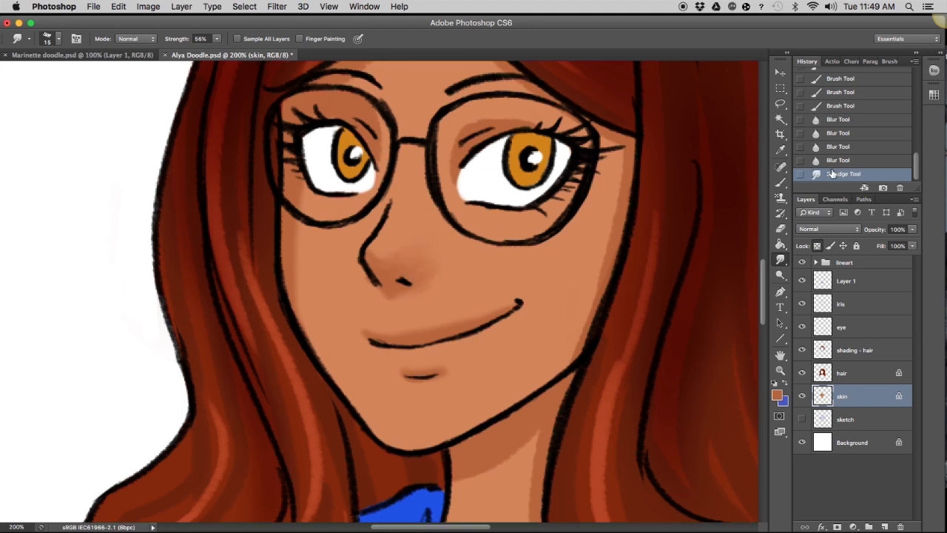
key("super+z")
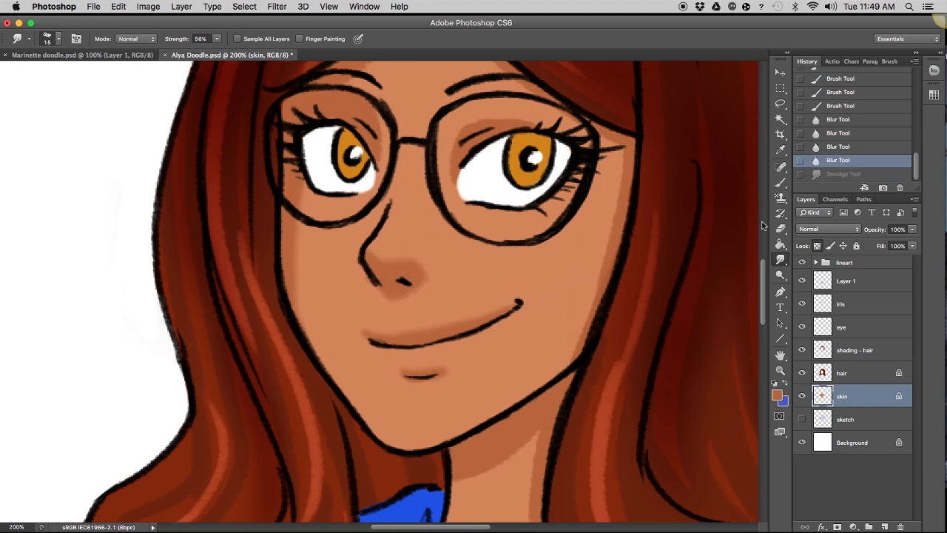
left_click_drag(386, 257, 392, 262)
left_click_drag(393, 258, 404, 262)
left_click_drag(401, 259, 409, 264)
left_click_drag(405, 259, 413, 278)
left_click_drag(404, 288, 408, 268)
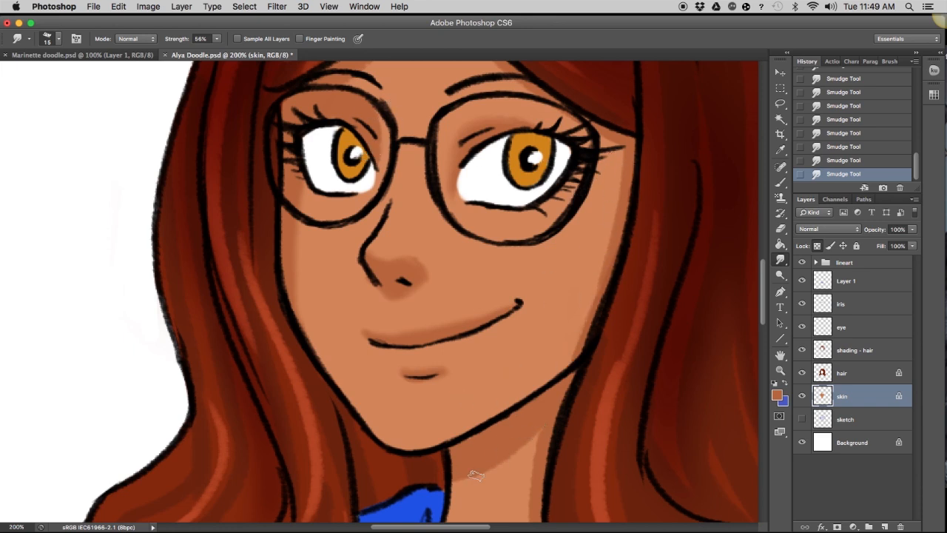
- Blend the neck and forehead shading using the Kyle's FX Box - Softer Wet Blender smudge preset reduced to 10 px
scroll(555, 363, "down", 5)
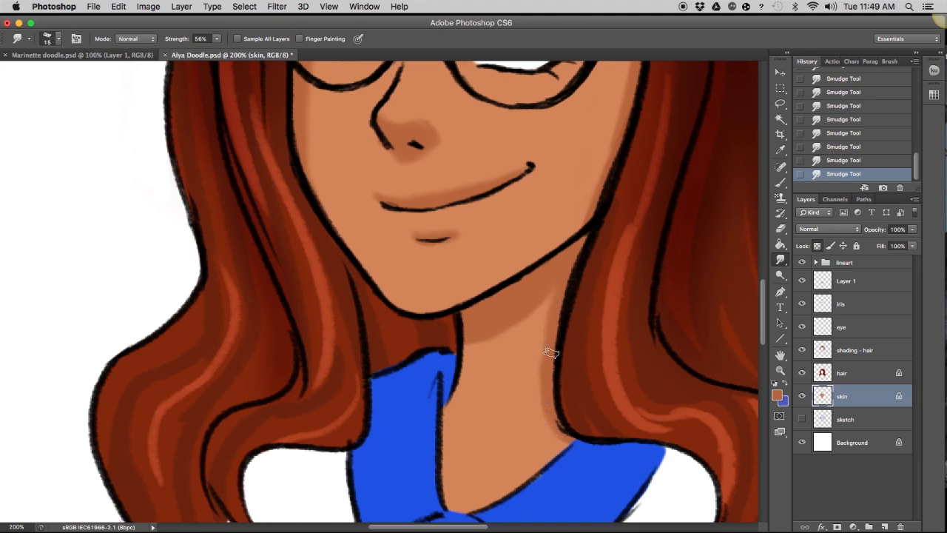
left_click(29, 38)
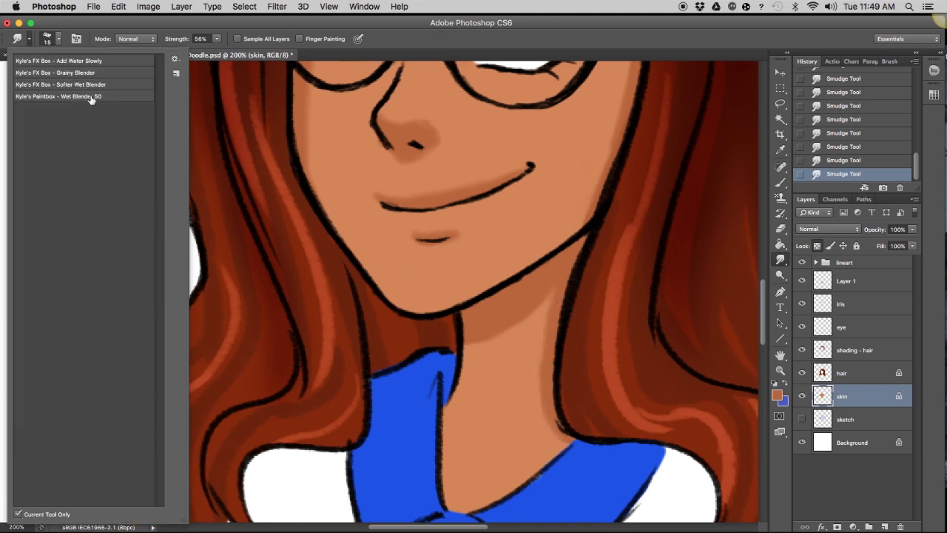
left_click(98, 86)
left_click(171, 21)
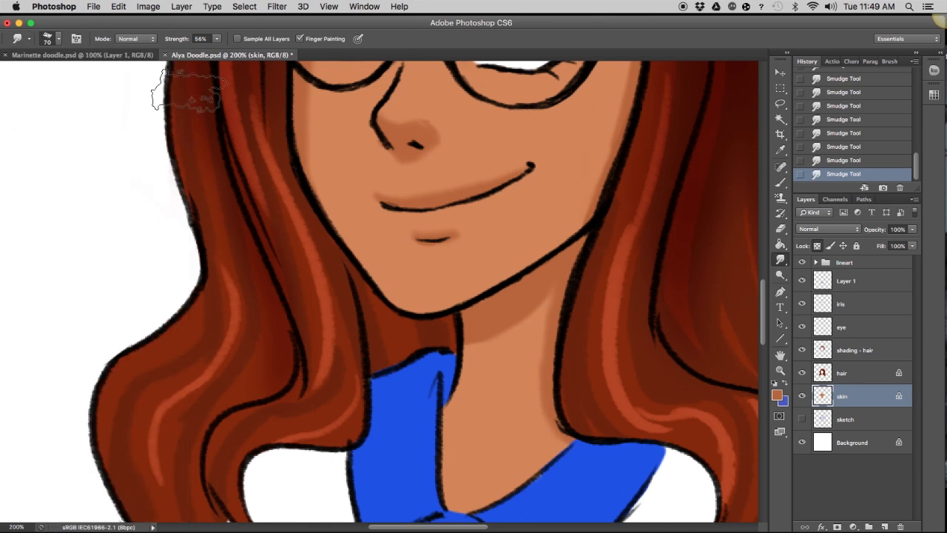
key("bracketleft")
key("bracketleft")
key("bracketleft")
key("bracketleft")
key("bracketleft")
key("bracketleft")
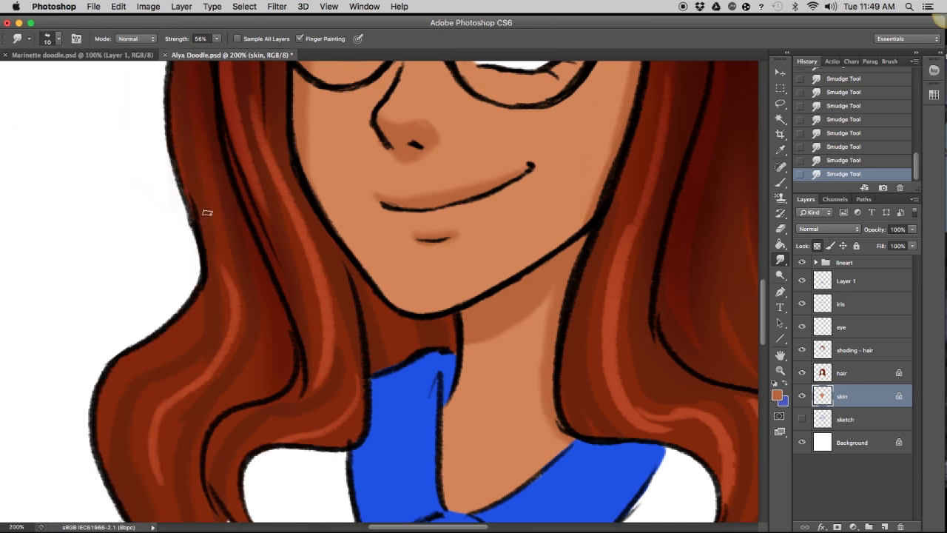
scroll(419, 256, "up", 10)
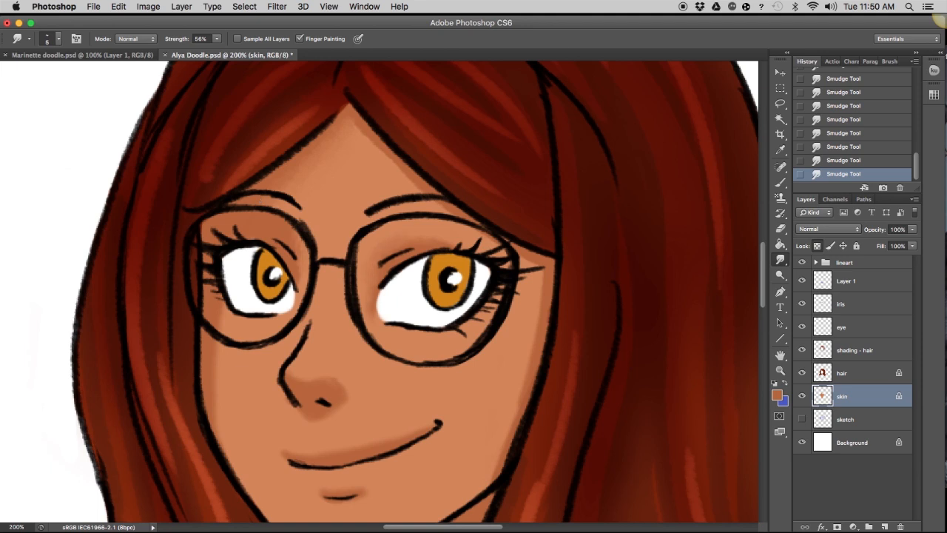
- Rename Layer 1 as shirt and lock its transparent pixels
key("super+minus")
left_click_drag(469, 348, 483, 201)
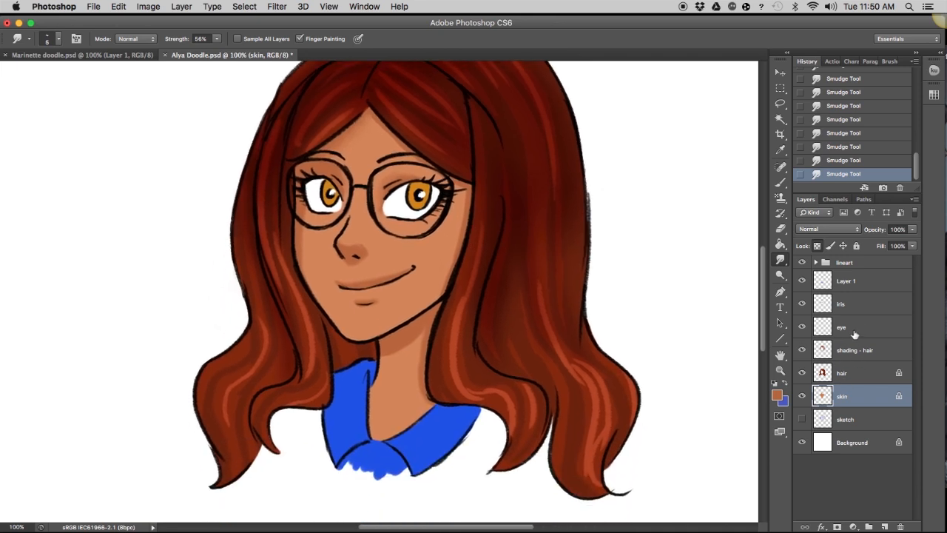
left_click(852, 288)
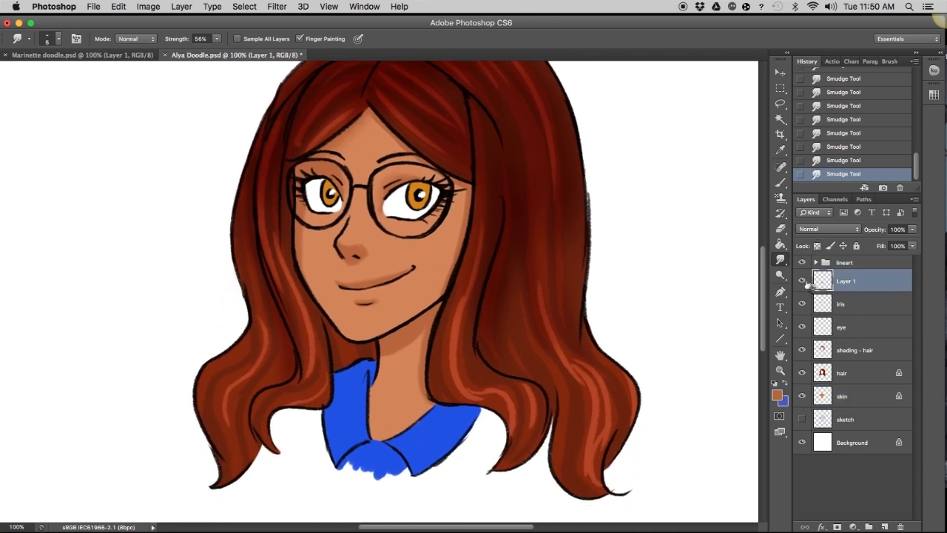
left_click(802, 280)
left_click(802, 281)
double_click(846, 280)
type("shirt")
key("Return")
left_click(817, 246)
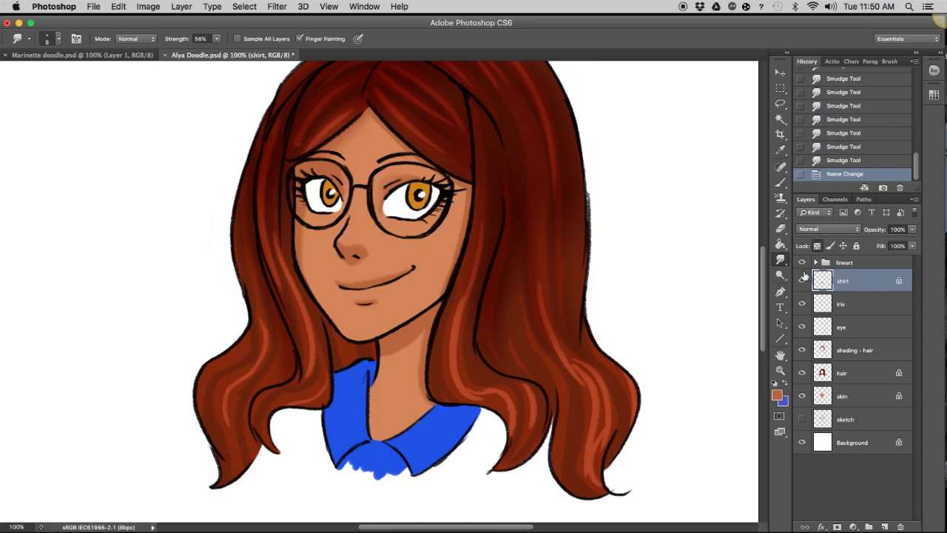
- Sample the shirt's blue, change it to the duller blue 3f61ac and brush shading onto the left-hand collar
left_click(781, 183)
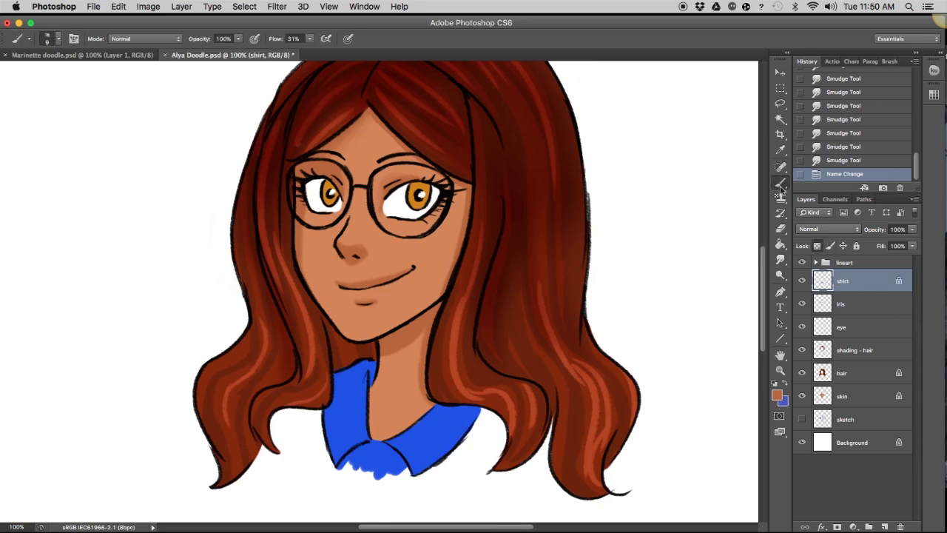
left_click(781, 150)
left_click(355, 406)
left_click(777, 394)
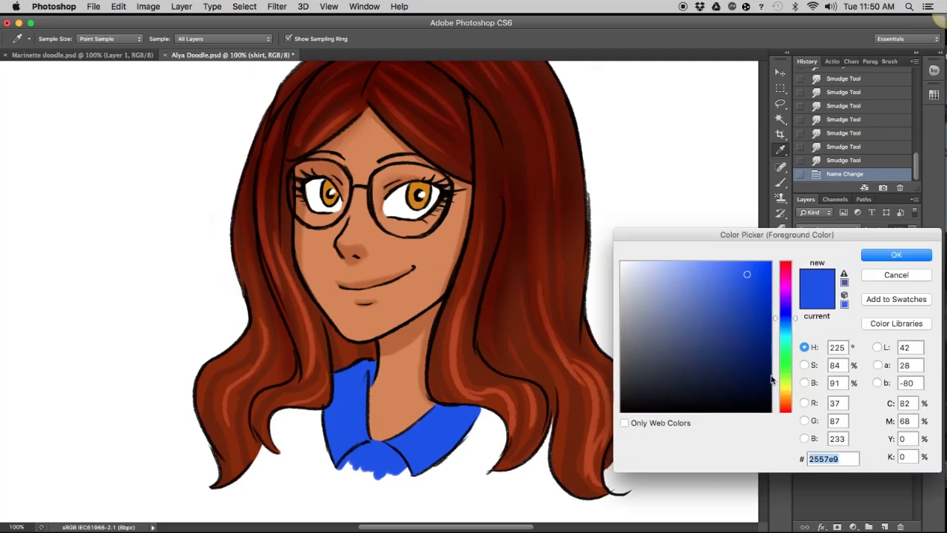
left_click(721, 302)
left_click(892, 257)
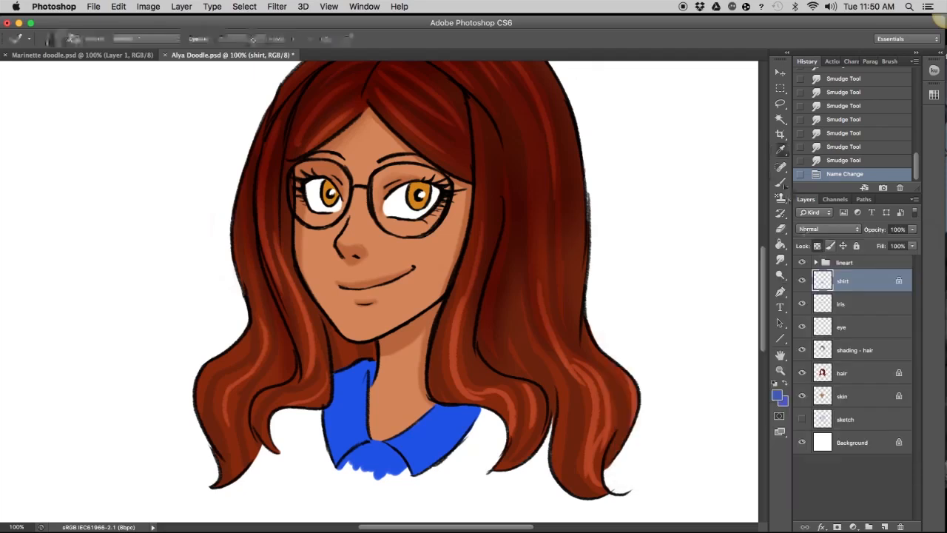
left_click(779, 395)
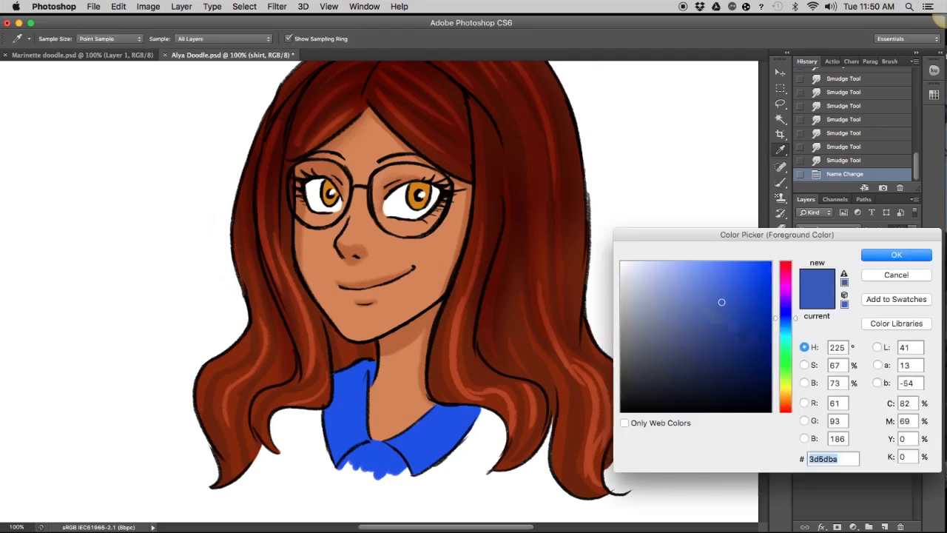
left_click(775, 321)
left_click_drag(775, 321, 776, 322)
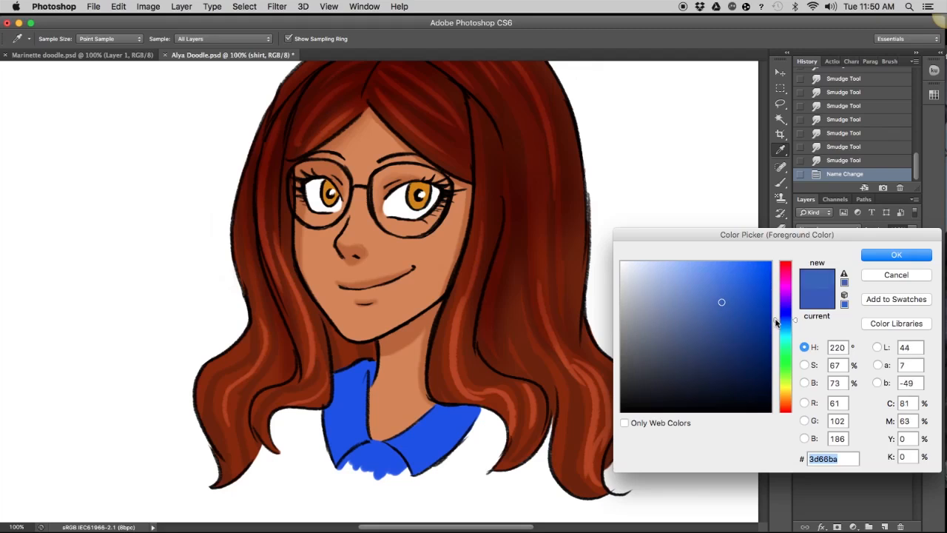
left_click(716, 311)
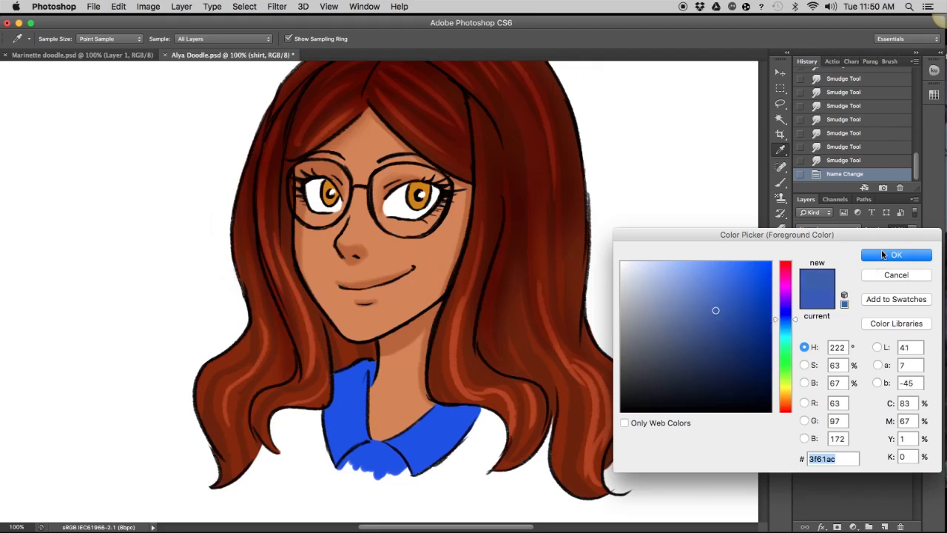
left_click(875, 255)
left_click(781, 183)
mouse_move(330, 394)
left_mouse_down()
mouse_move(338, 465)
mouse_move(358, 384)
left_mouse_up()
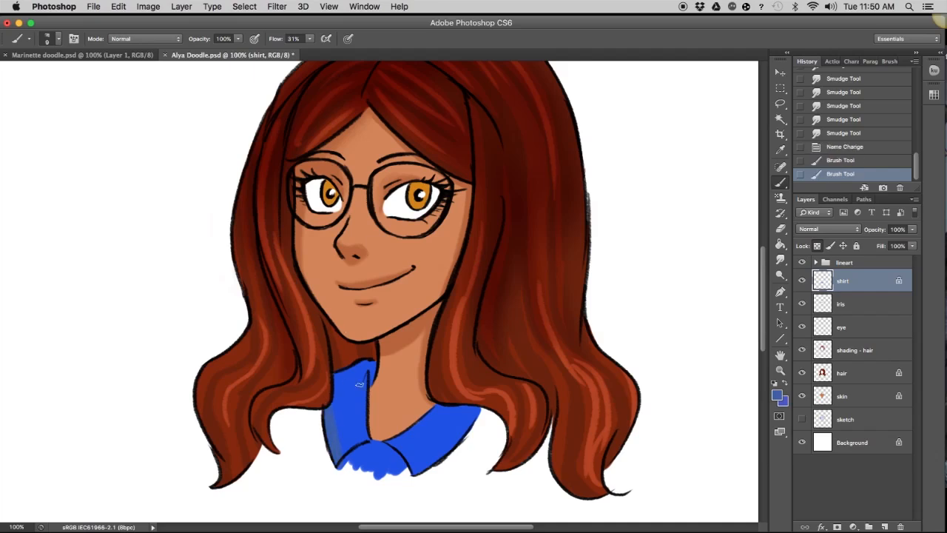
- Shade the collar edges and the shirt below the neckline with the darker blue 2f4b8b, and smudge the strokes
left_click(776, 395)
left_click(719, 329)
left_click(885, 255)
left_click_drag(327, 416, 340, 452)
mouse_move(333, 420)
left_mouse_down()
mouse_move(348, 461)
mouse_move(385, 447)
left_mouse_up()
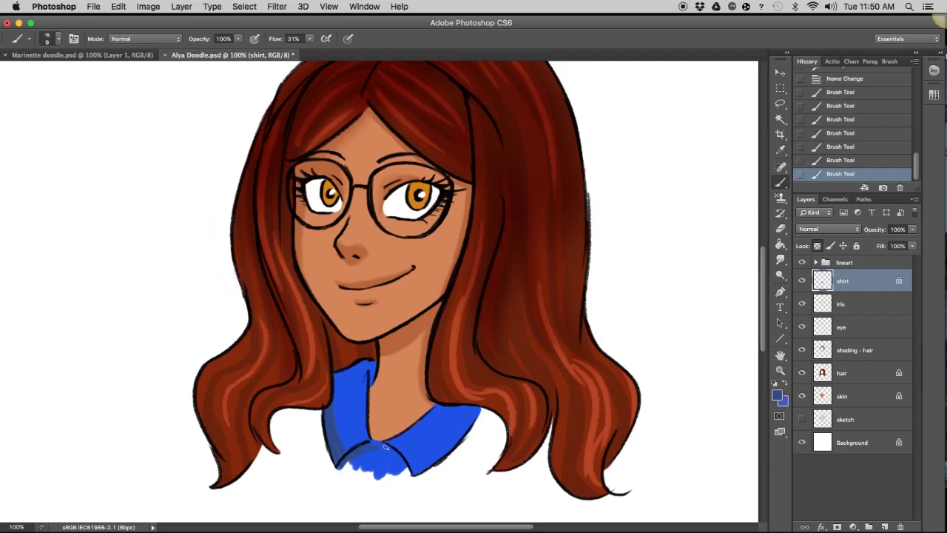
left_click(369, 442)
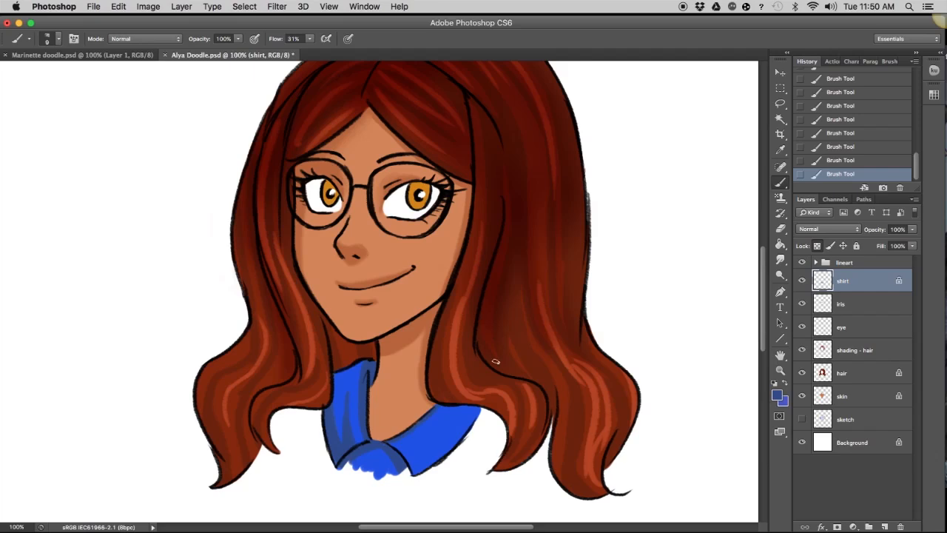
left_click(779, 260)
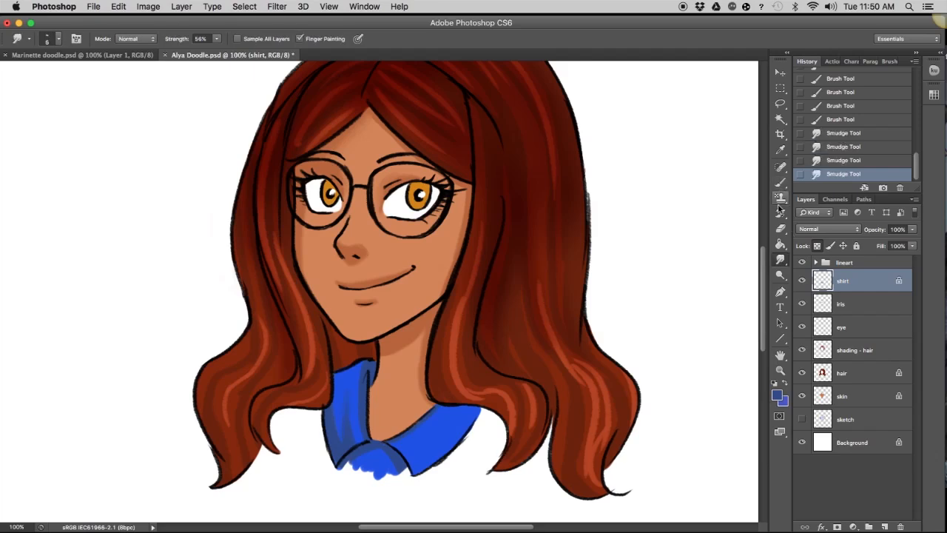
- Change the foreground colour to a lighter blue, 7297e9, and brush highlight strokes onto the right-hand collar
left_click(778, 396)
left_click(697, 273)
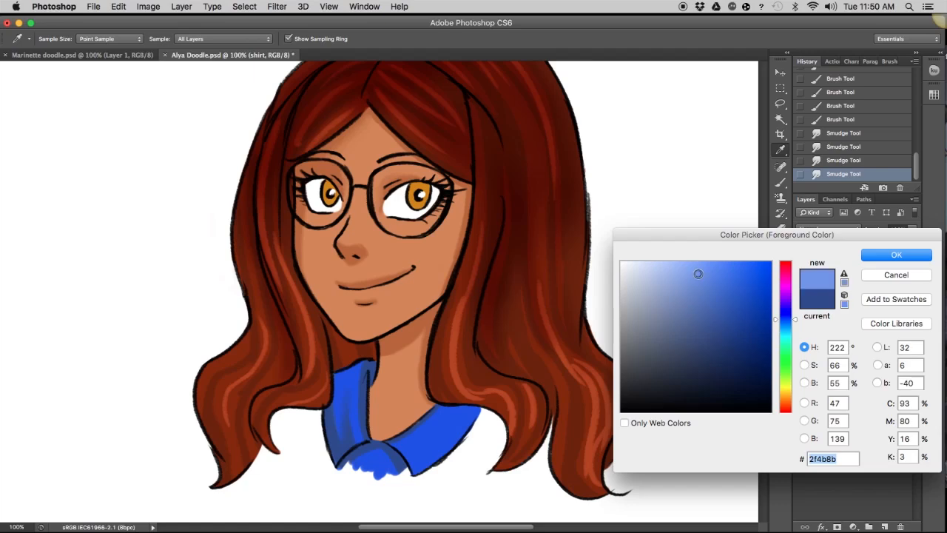
key("Return")
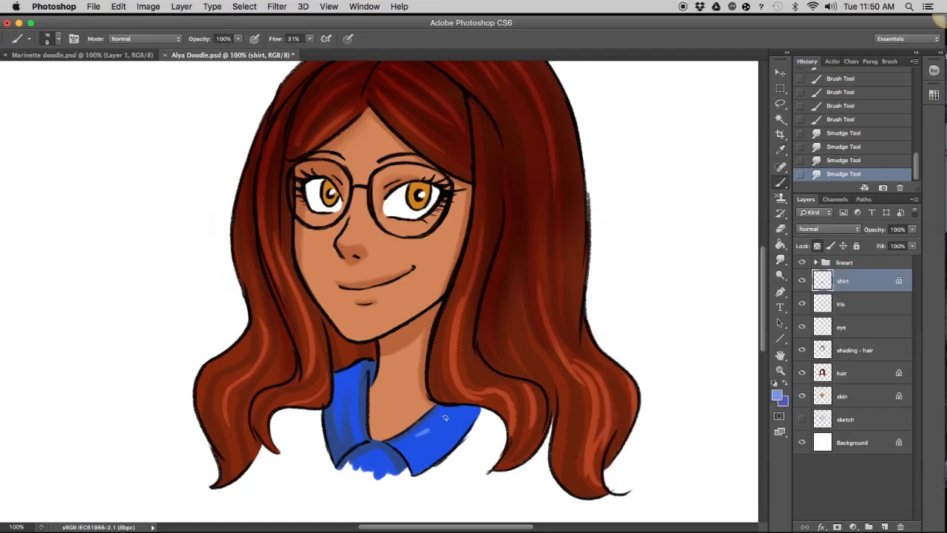
left_click_drag(463, 406, 419, 441)
left_click_drag(463, 407, 417, 459)
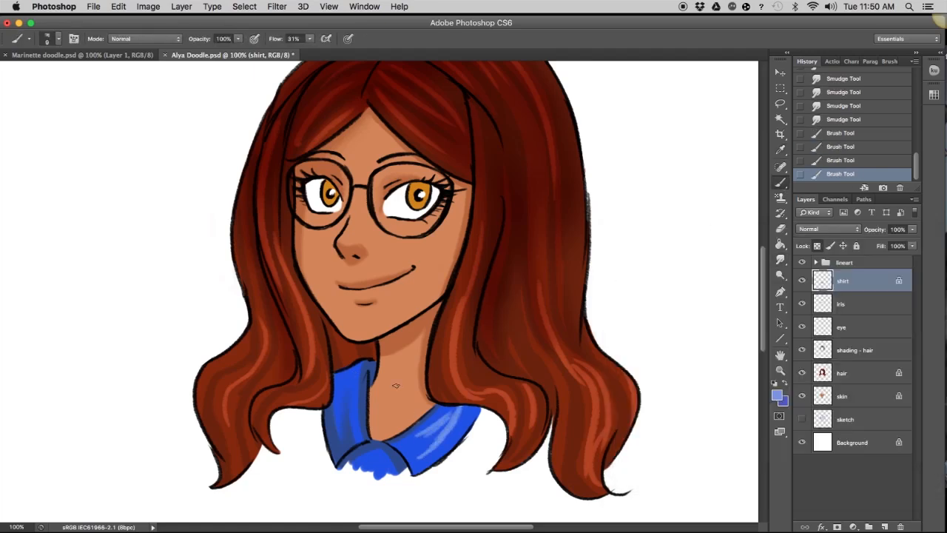
- Smudge the light blue highlight strokes into the right-hand collar at 56% strength
key("r")
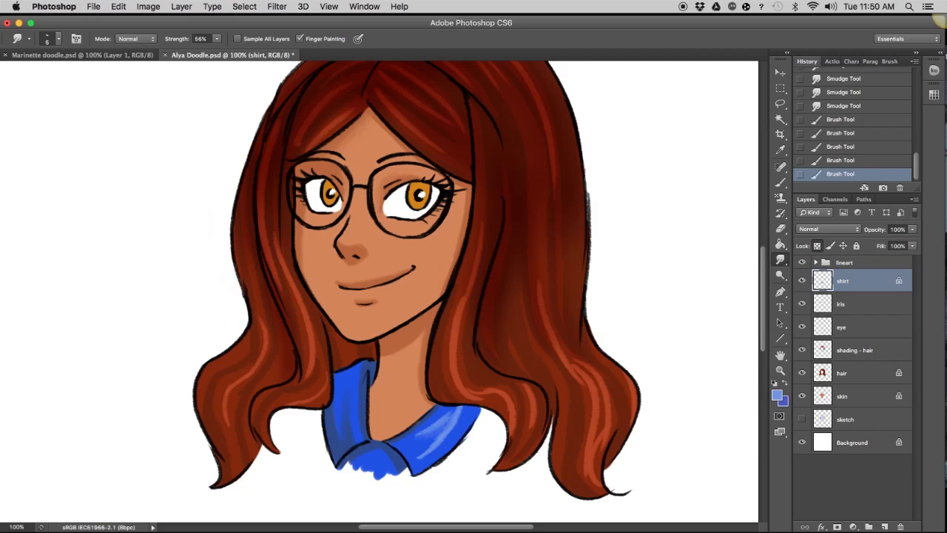
mouse_move(460, 409)
left_mouse_down()
mouse_move(423, 453)
mouse_move(429, 446)
left_mouse_up()
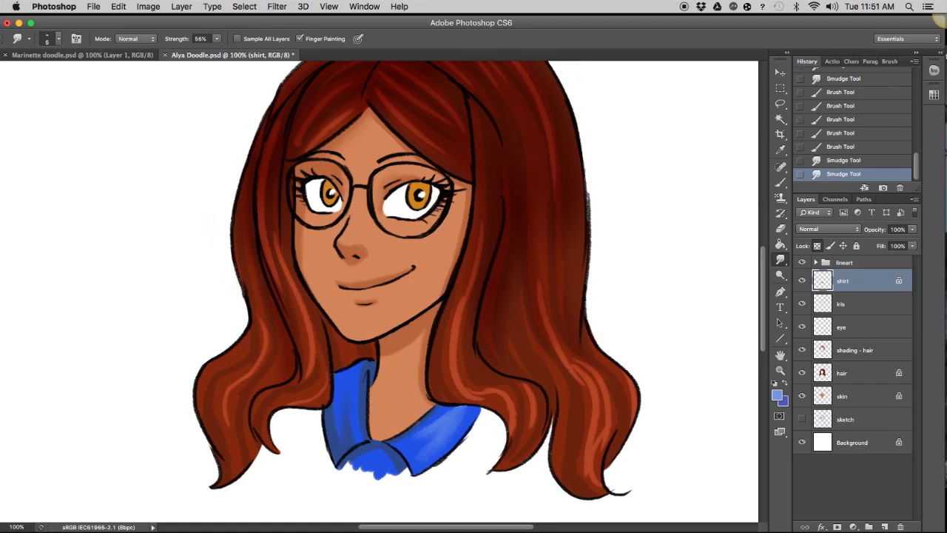
mouse_move(452, 417)
left_mouse_down()
mouse_move(435, 438)
mouse_move(442, 431)
left_mouse_up()
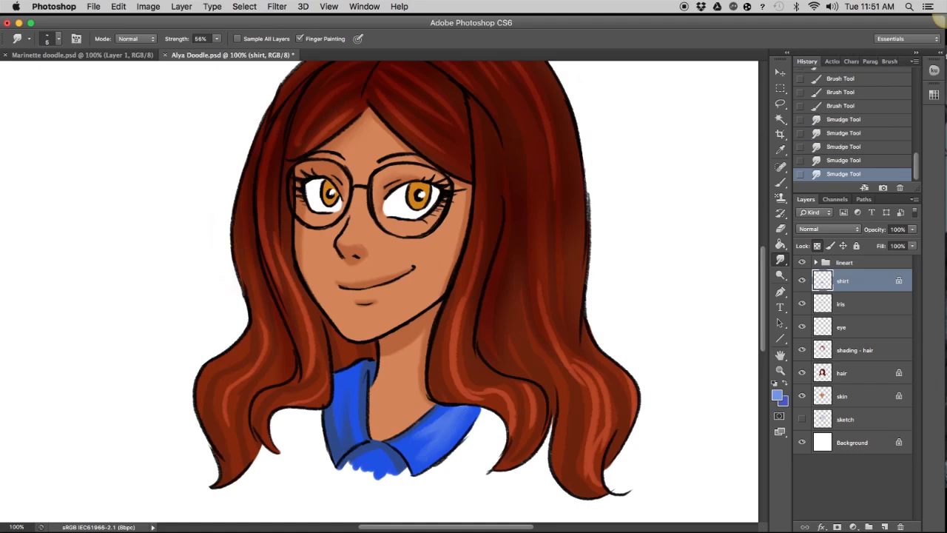
- Save the doodle, and flip the canvas horizontally and back to check the drawing's balance
left_click_drag(446, 370, 448, 389)
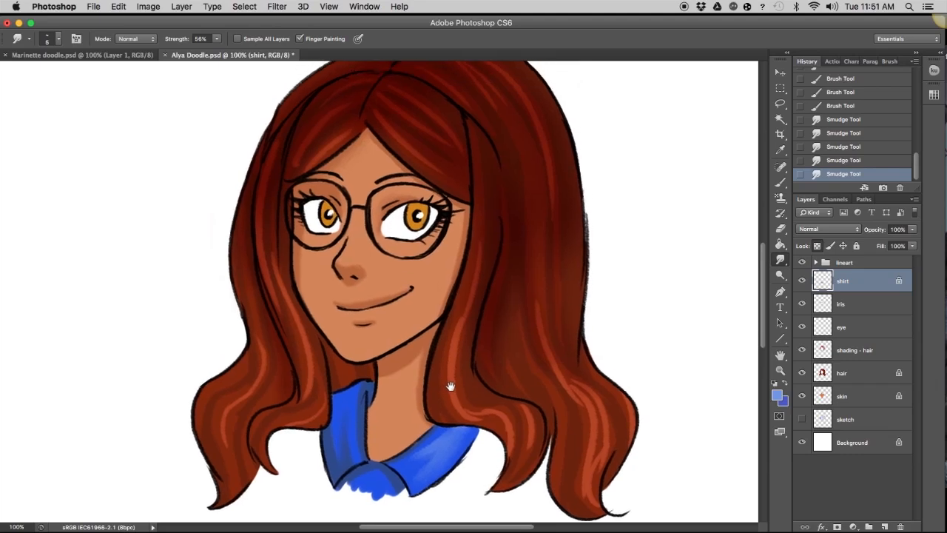
key("super+s")
key("super+minus")
key("super+shift+h")
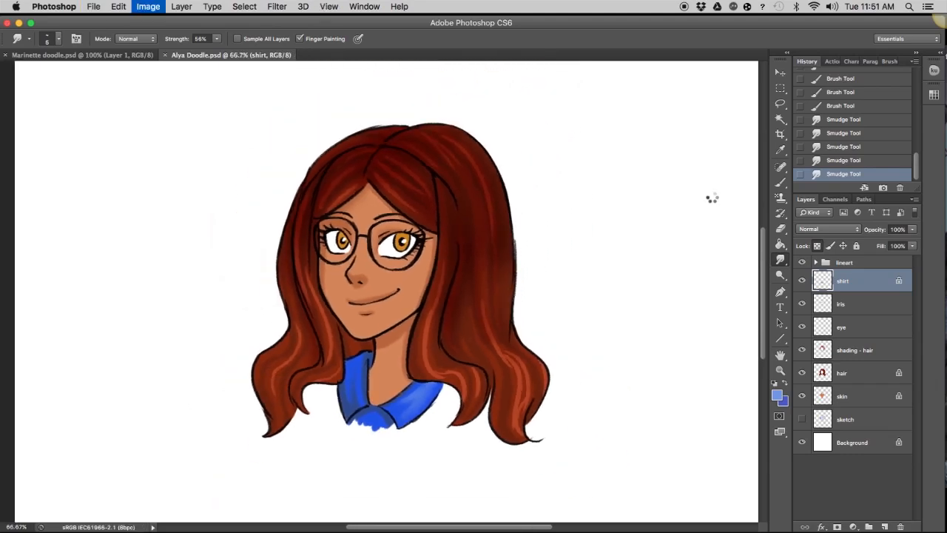
key("super+shift+h")
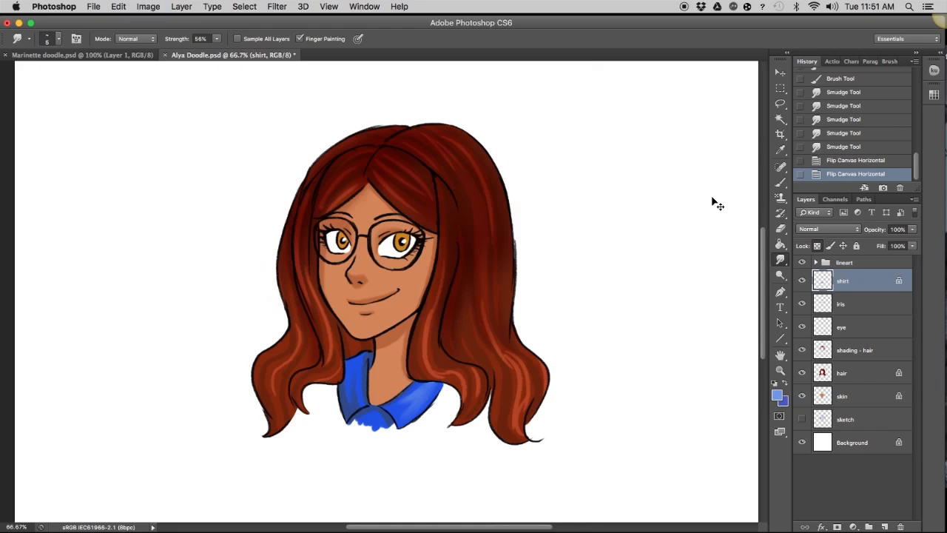
- Add a new layer above the shirt layer and set its blend mode to Soft Light
key("super+plus")
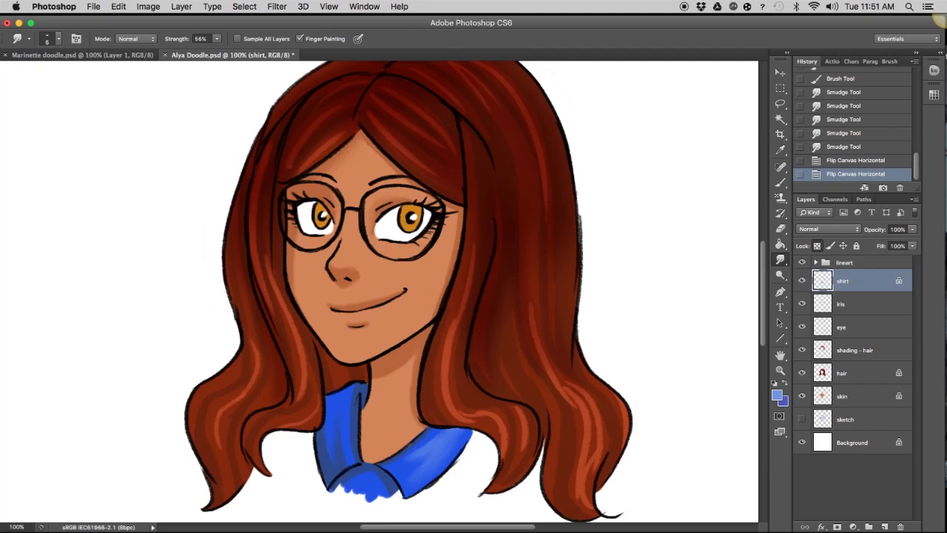
left_click(884, 526)
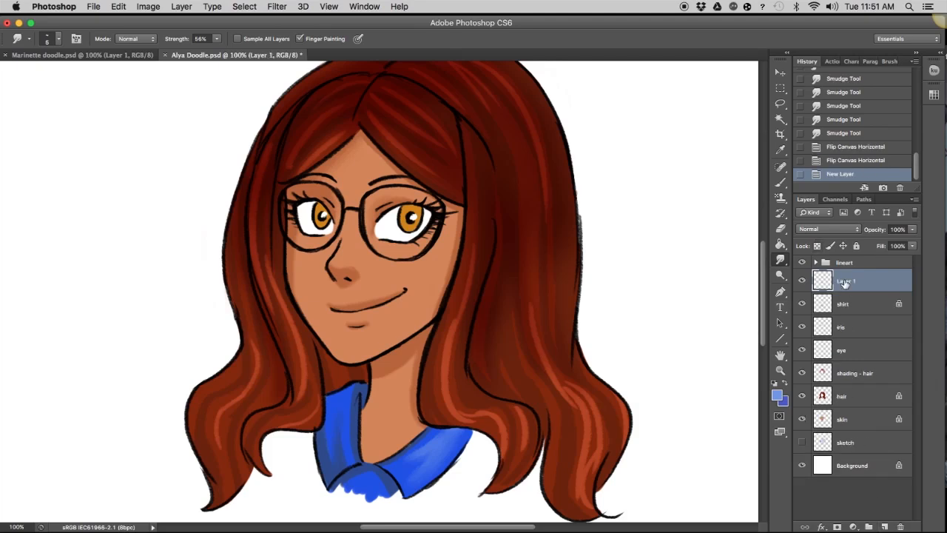
left_click(838, 231)
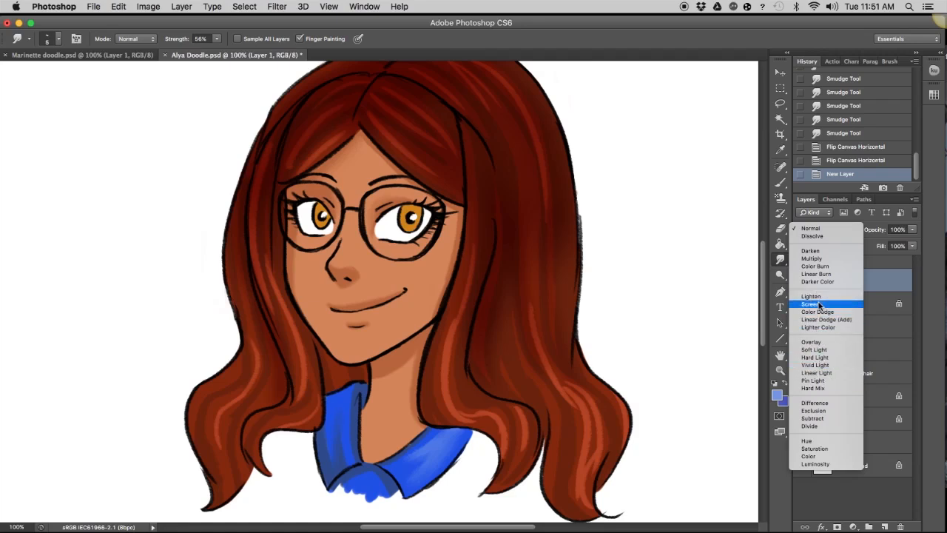
left_click(830, 351)
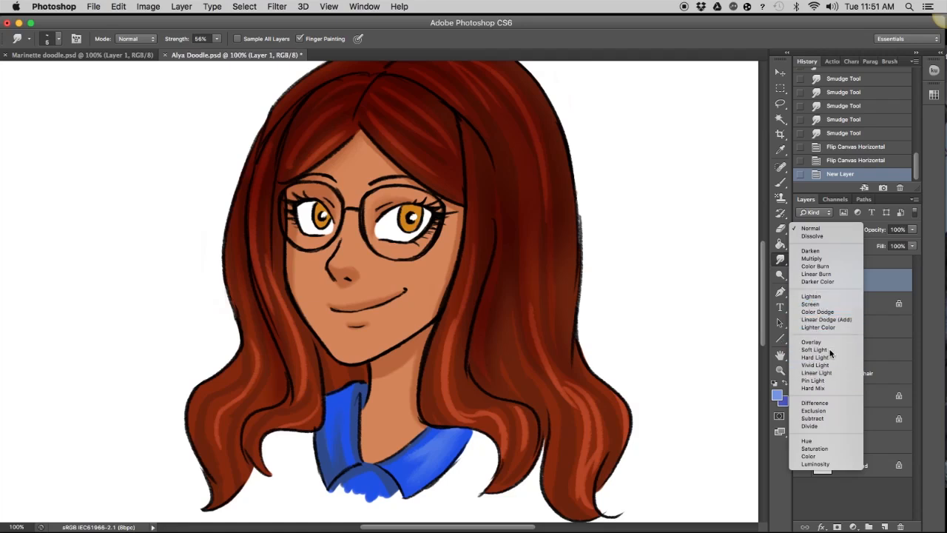
- Set the foreground colour to a light peach, ffc596
left_click(778, 395)
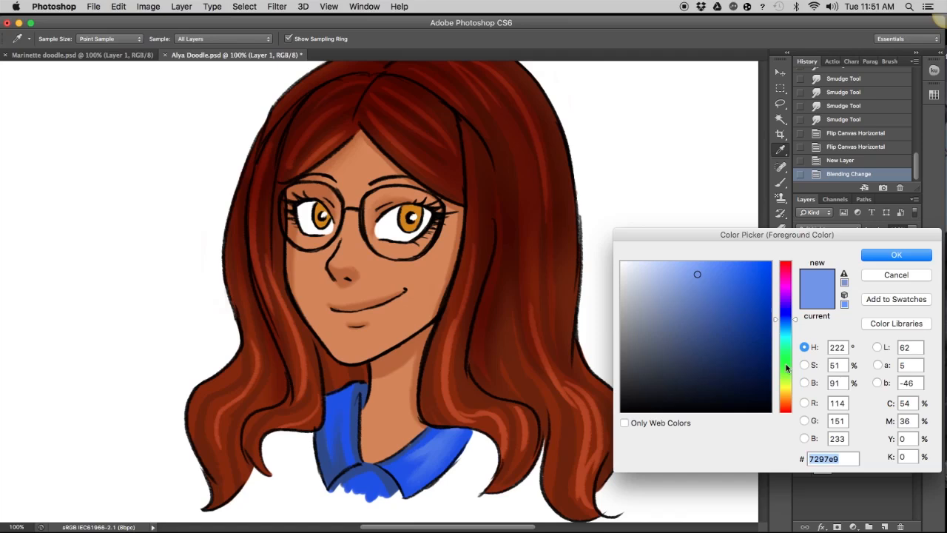
left_click(788, 400)
left_click(789, 402)
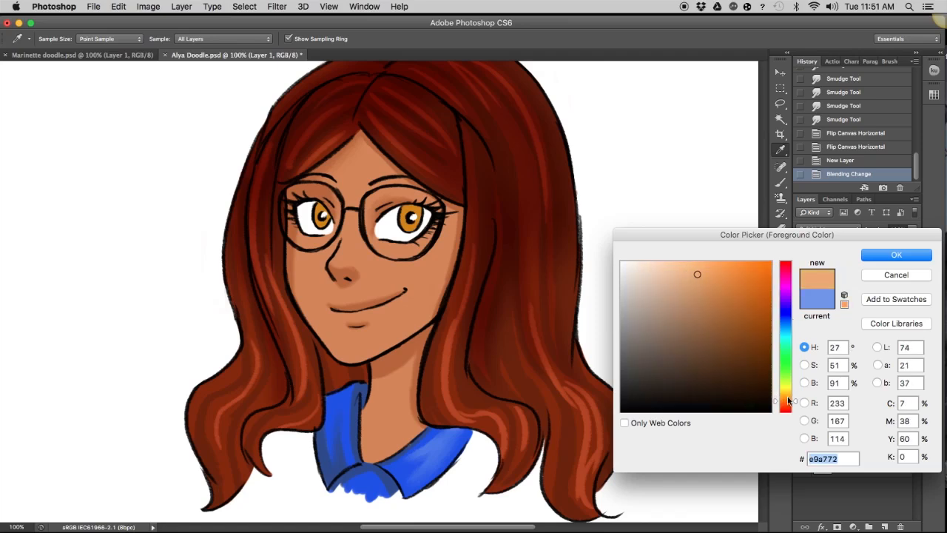
left_click(695, 271)
left_click(896, 255)
- Choose the Airbrush Soft Round 50% flow brush preset and lower its opacity to 22%
key("b")
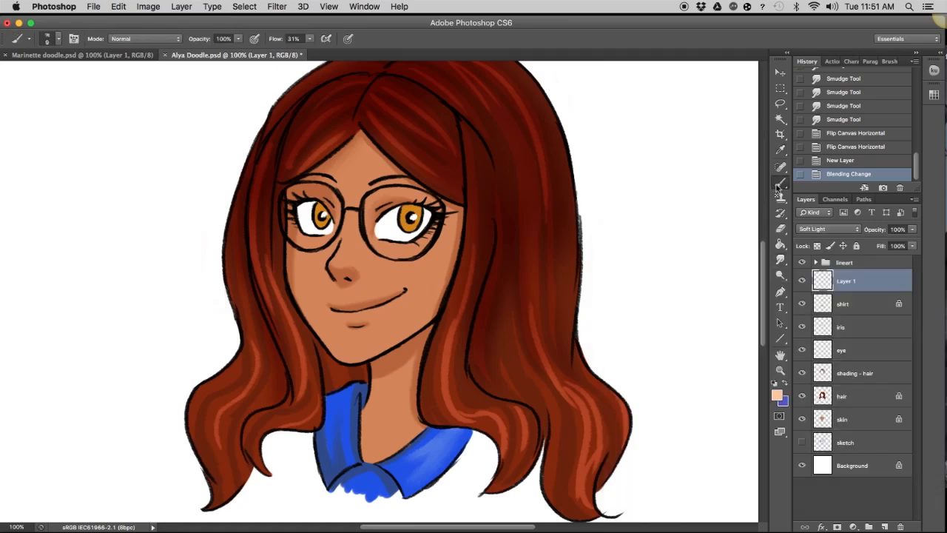
right_click(88, 79)
left_click(88, 96)
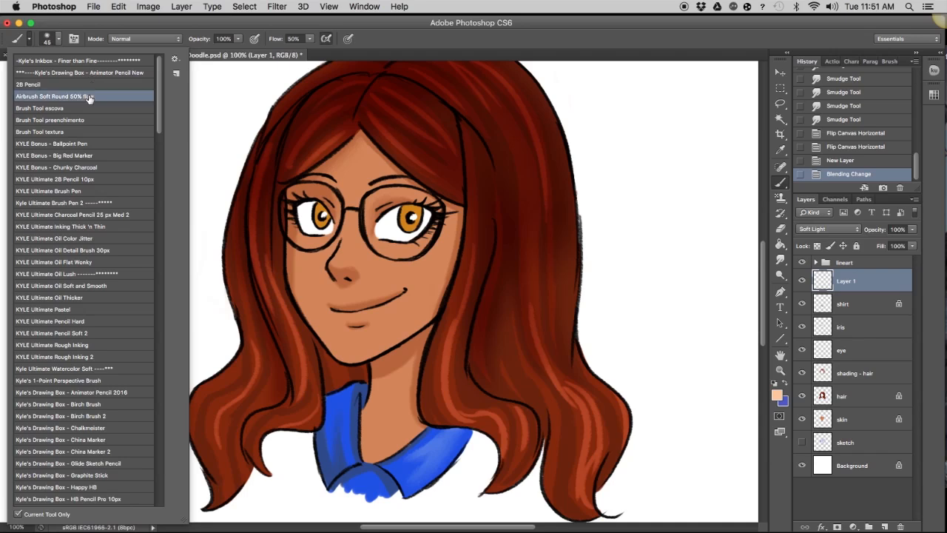
left_click(144, 22)
left_click_drag(238, 39, 193, 54)
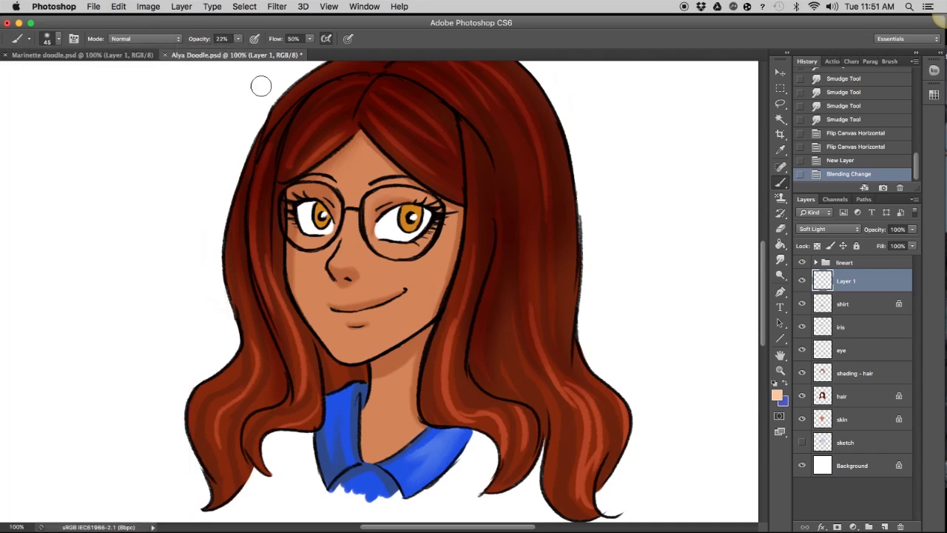
- Enlarge the airbrush to 80 px and paint soft peach highlights on both cheeks below the glasses
key("bracketright")
key("bracketright")
mouse_move(326, 266)
left_mouse_down()
mouse_move(311, 259)
mouse_move(325, 251)
mouse_move(299, 270)
left_mouse_up()
left_click_drag(318, 263, 307, 274)
left_click_drag(384, 245, 404, 256)
mouse_move(381, 255)
left_mouse_down()
mouse_move(416, 257)
mouse_move(392, 252)
left_mouse_up()
left_click_drag(393, 255, 379, 259)
- Choose a paler peach and reduce the airbrush to 30 px for finer face highlights
left_click(776, 395)
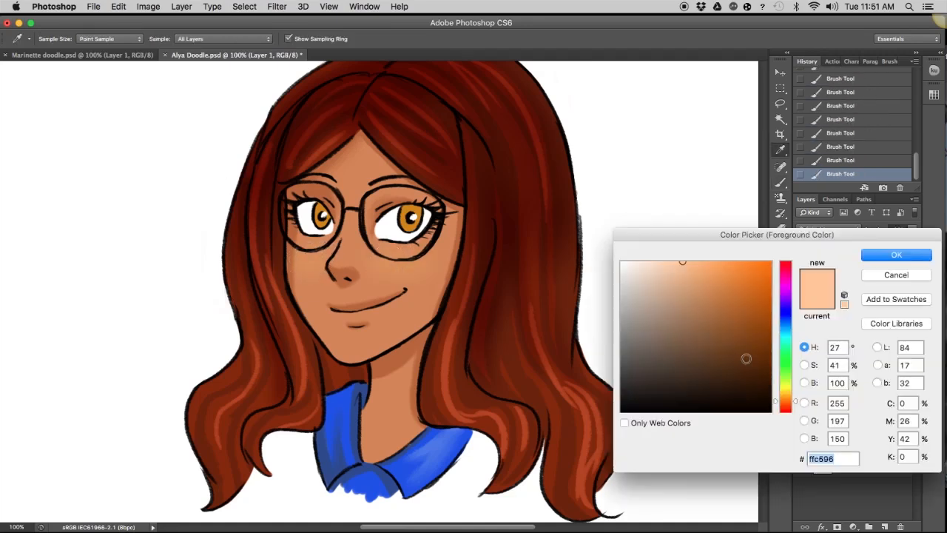
left_click(885, 259)
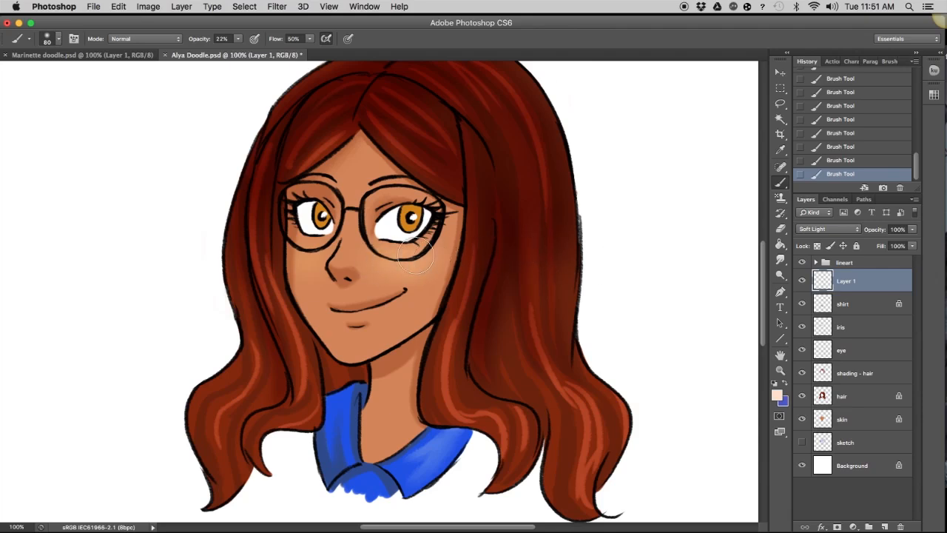
key("bracketleft")
key("bracketleft")
key("bracketleft")
key("bracketleft")
key("bracketleft")
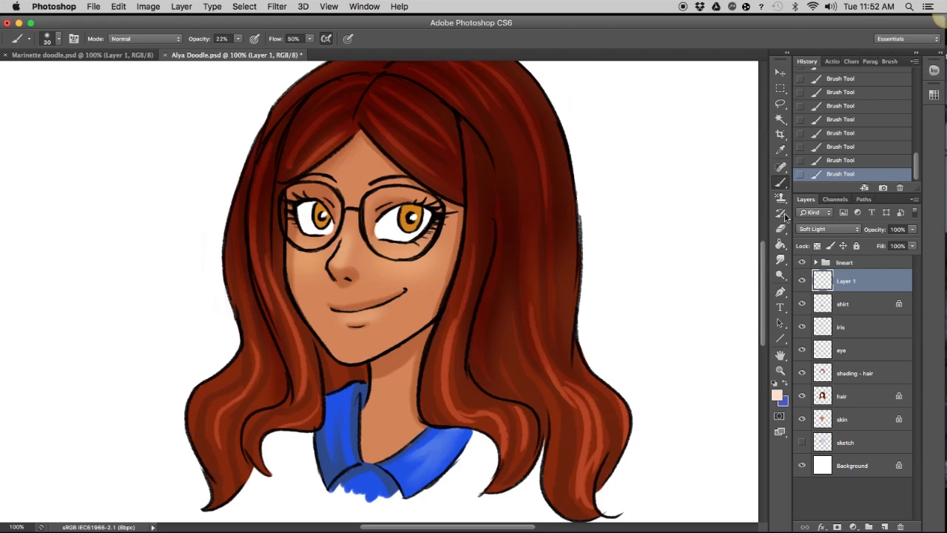
- Compare the face with the highlight layer hidden and shown, and change the foreground colour to pale pink ffc9f4
left_click(801, 281)
left_click(802, 281)
left_click(776, 395)
left_click(787, 284)
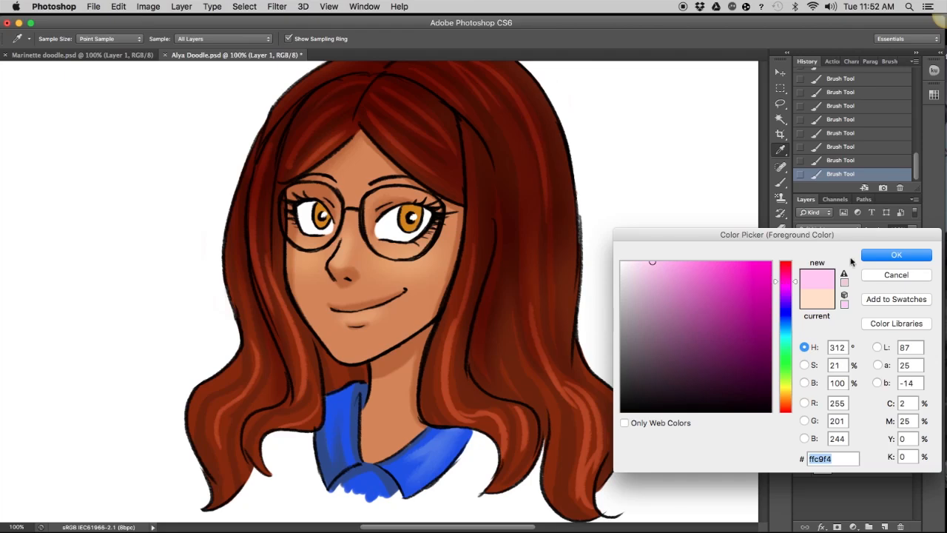
left_click(871, 256)
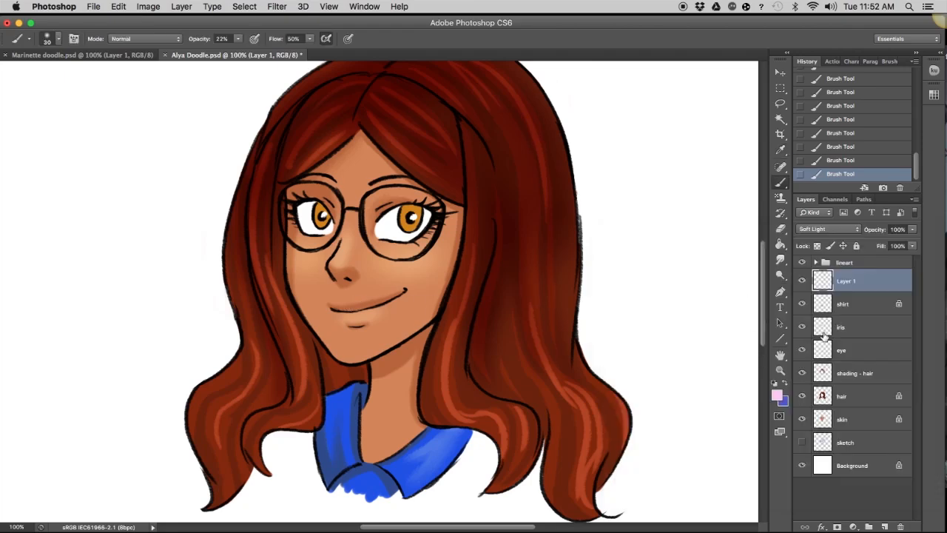
- Rename the highlight layer as soft light and add a new layer above it in Overlay mode
double_click(841, 281)
type("soft light")
key("Return")
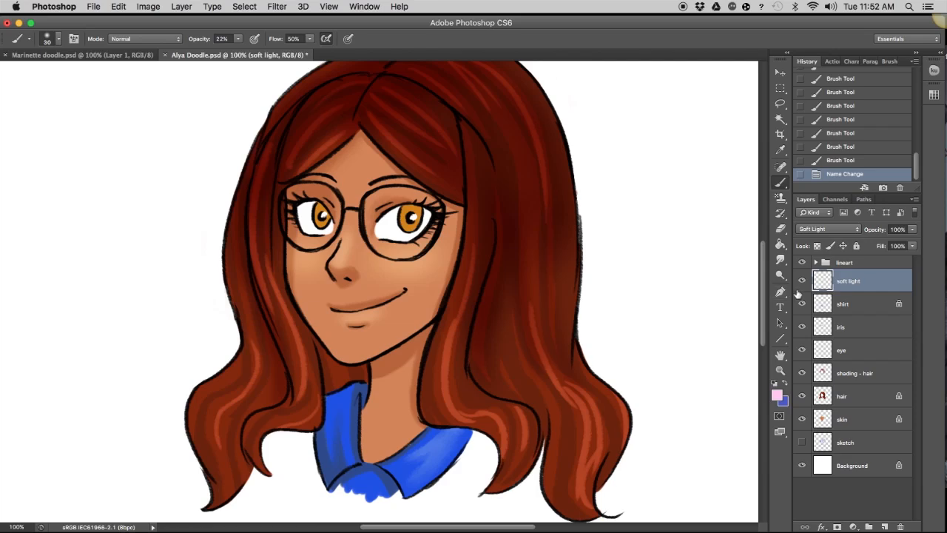
left_click(884, 526)
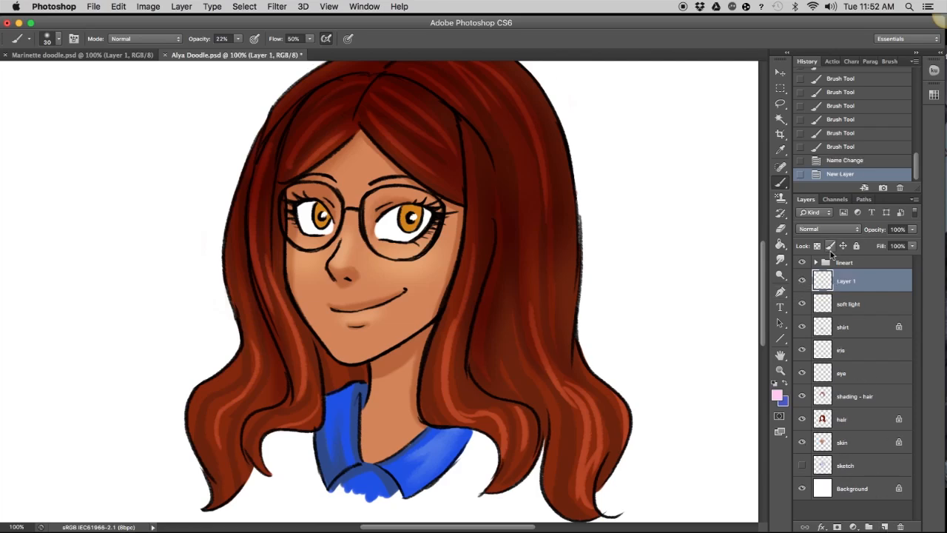
left_click(827, 228)
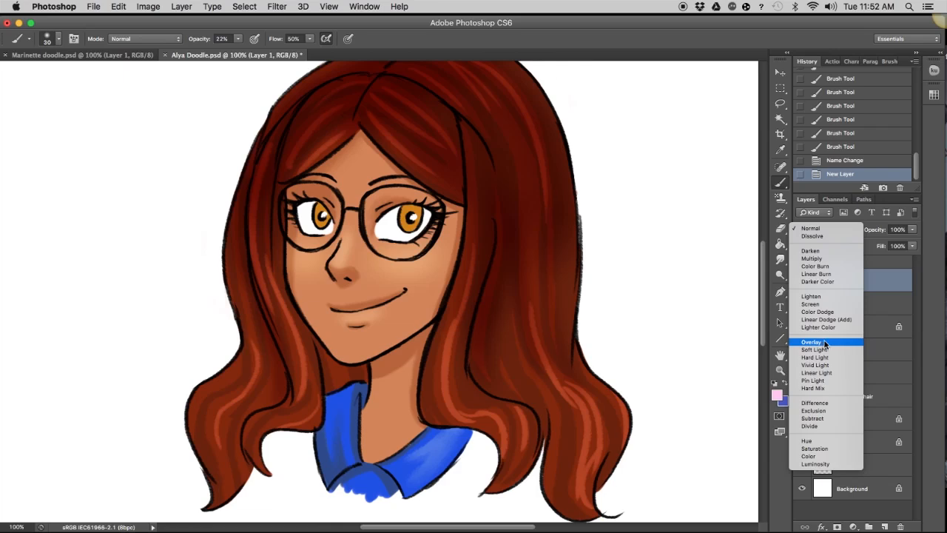
left_click(823, 343)
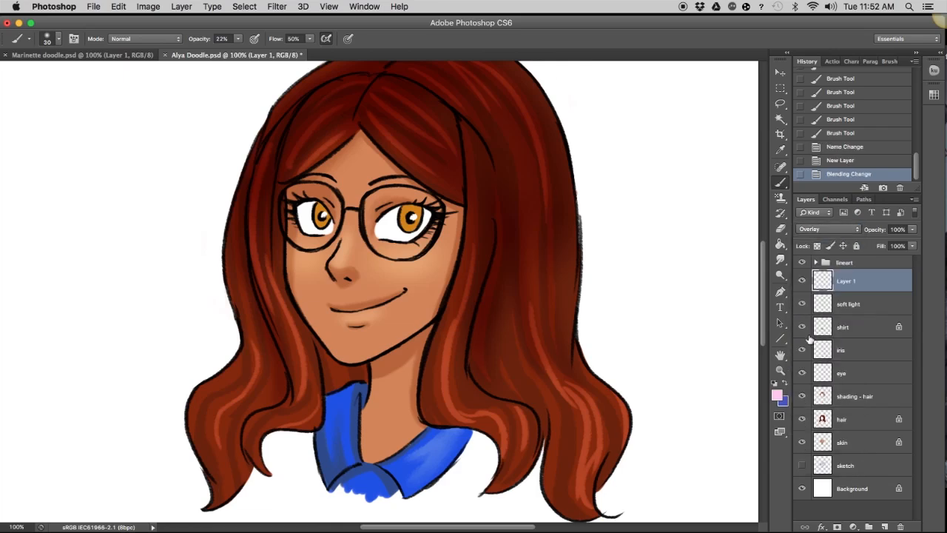
- Choose a stronger salmon pink and airbrush it over the lips along the mouth line
left_click(777, 396)
left_click_drag(791, 271, 788, 264)
left_click_drag(684, 266, 691, 264)
left_click(878, 261)
left_click_drag(366, 310, 341, 308)
left_click_drag(336, 308, 396, 296)
left_click_drag(337, 309, 389, 296)
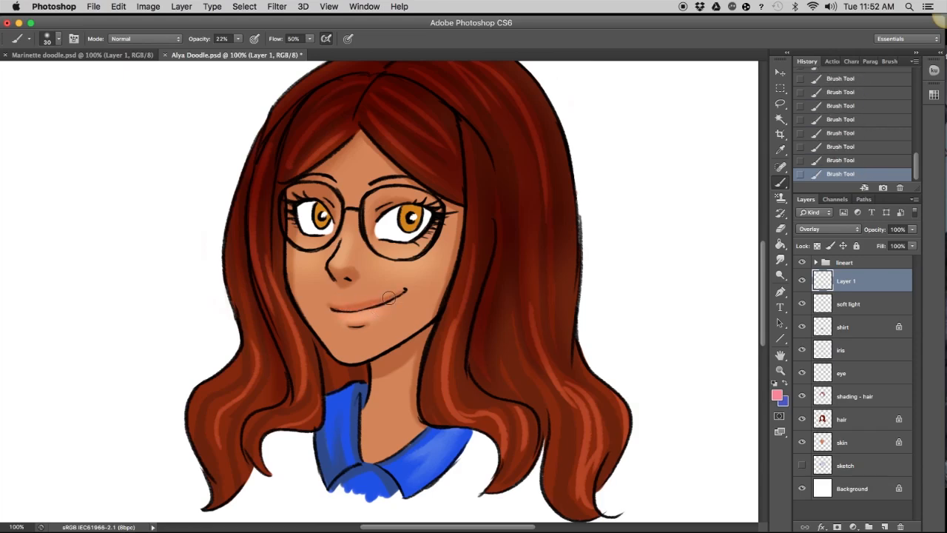
- Choose a darker reddish pink, set the lip colour layer to Multiply and paint more colour over both lips
left_click(778, 395)
left_click(708, 294)
left_click(881, 255)
left_click(838, 230)
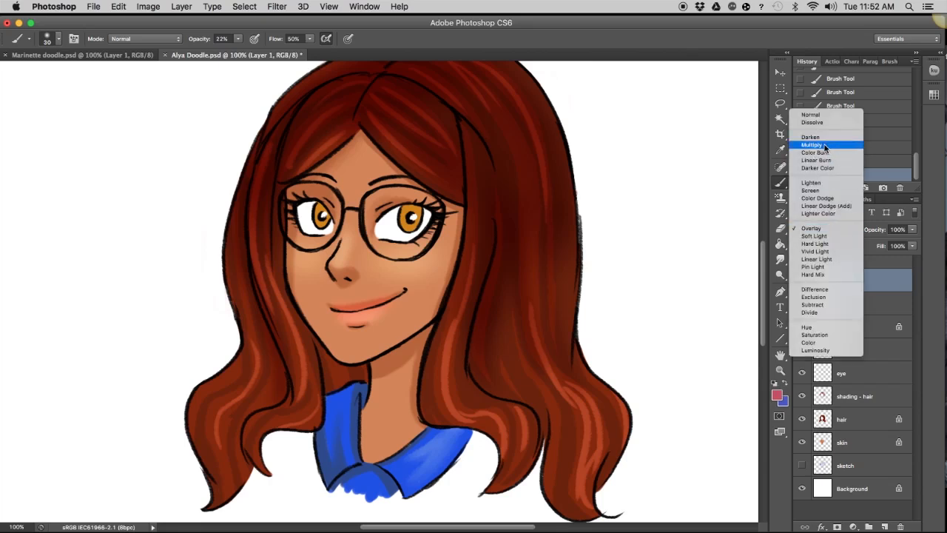
left_click(812, 145)
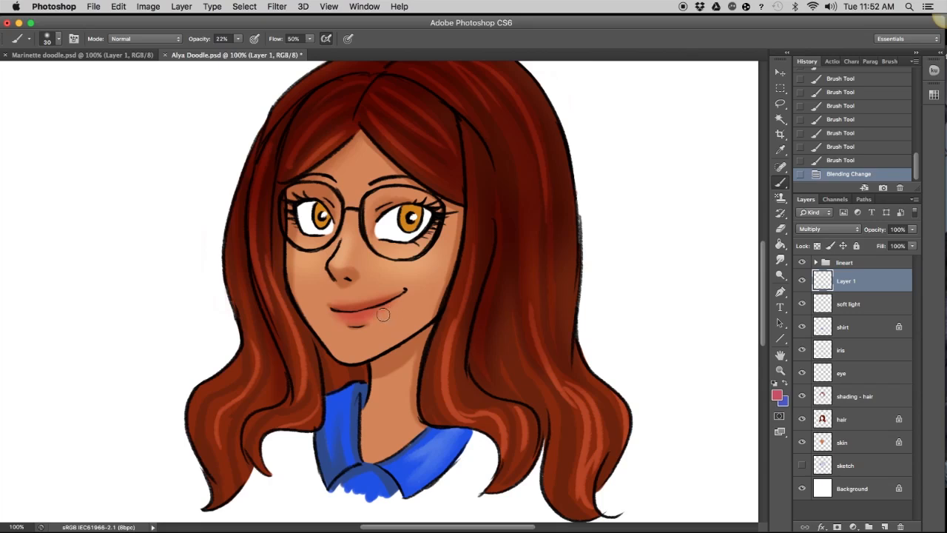
left_click_drag(372, 314, 356, 323)
mouse_move(370, 310)
left_mouse_down()
mouse_move(397, 296)
mouse_move(346, 321)
mouse_move(343, 307)
mouse_move(396, 296)
left_mouse_up()
- Erase the excess colour around the lower lip, the mouth corner and the upper lip's edge
left_click(781, 228)
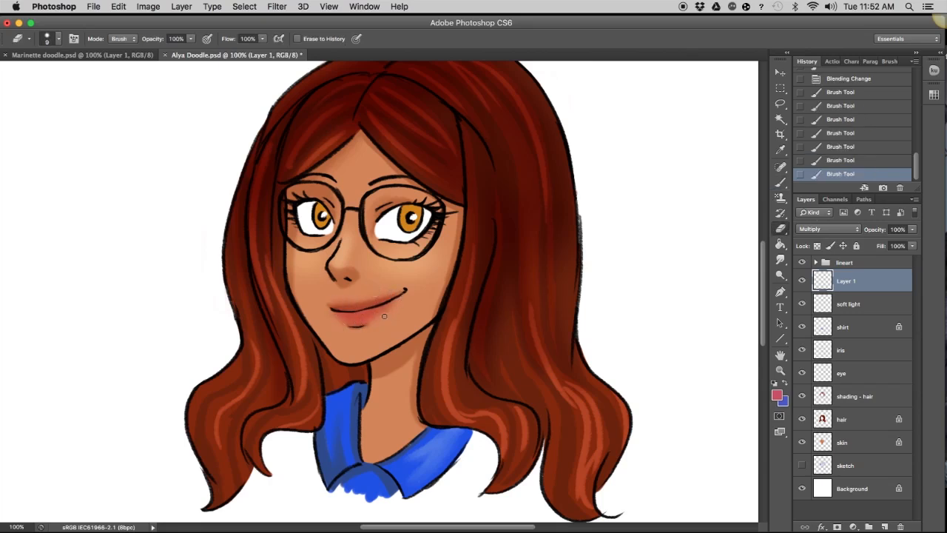
mouse_move(362, 331)
left_mouse_down()
mouse_move(336, 327)
mouse_move(329, 312)
mouse_move(367, 330)
left_mouse_up()
left_click_drag(365, 330, 362, 332)
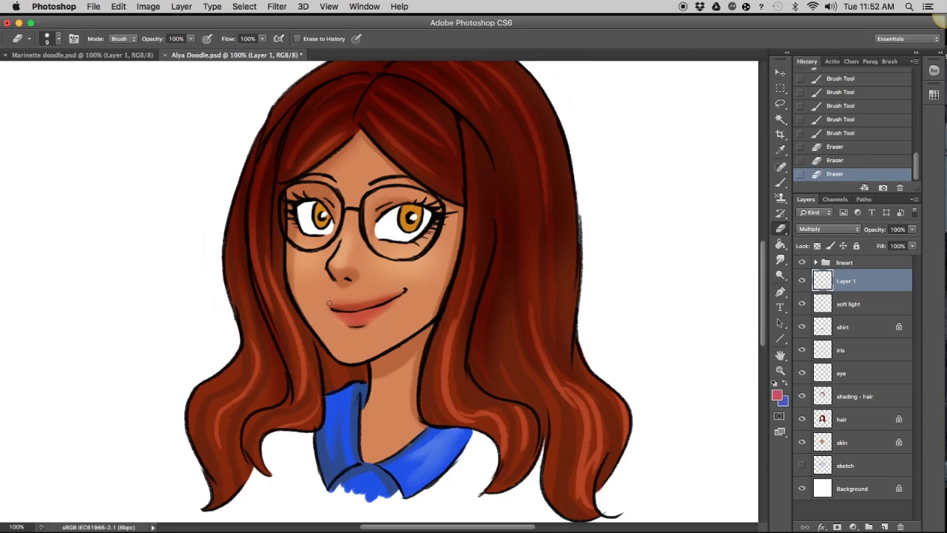
left_click(330, 304)
left_click(328, 300)
left_click(336, 303)
left_click(348, 304)
left_click(355, 300)
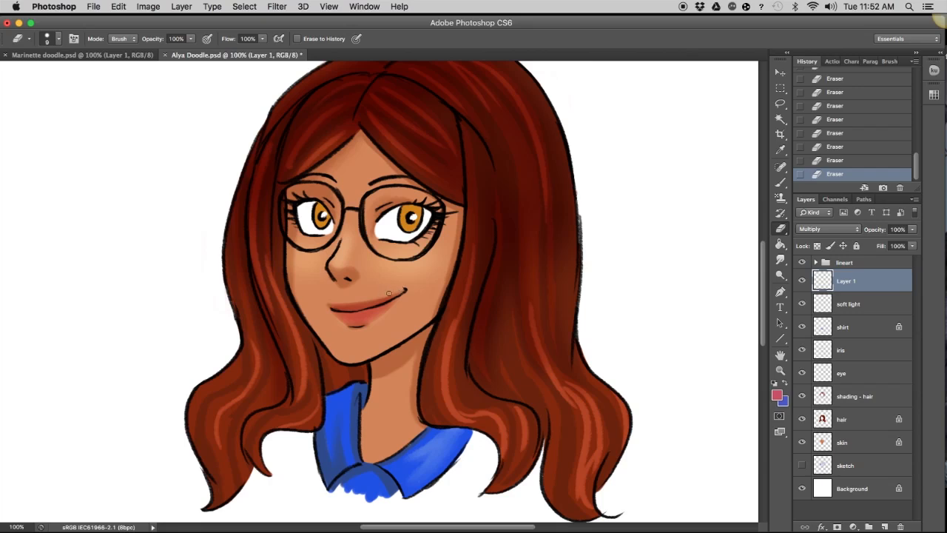
- Smudge the lip colour to soften it and rename Layer 1 as lips
left_click(780, 259, "alt")
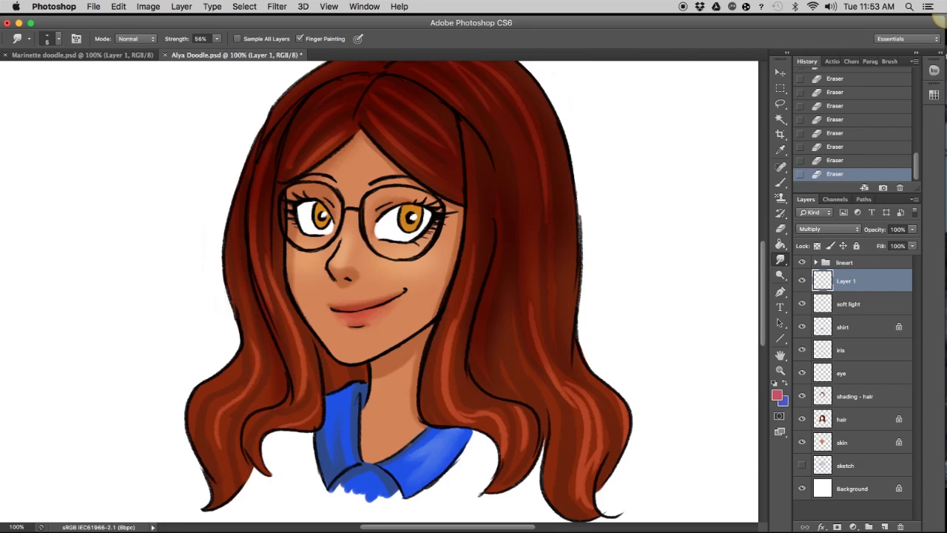
double_click(846, 280)
type("lips")
key("Return")
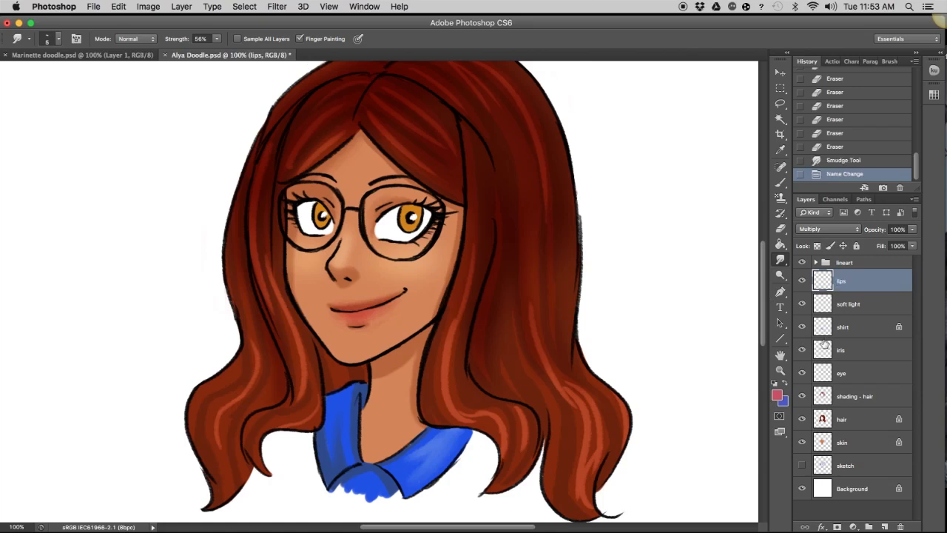
- Try the Vivid Light blend mode on the soft light layer and undo the change
left_click(851, 308)
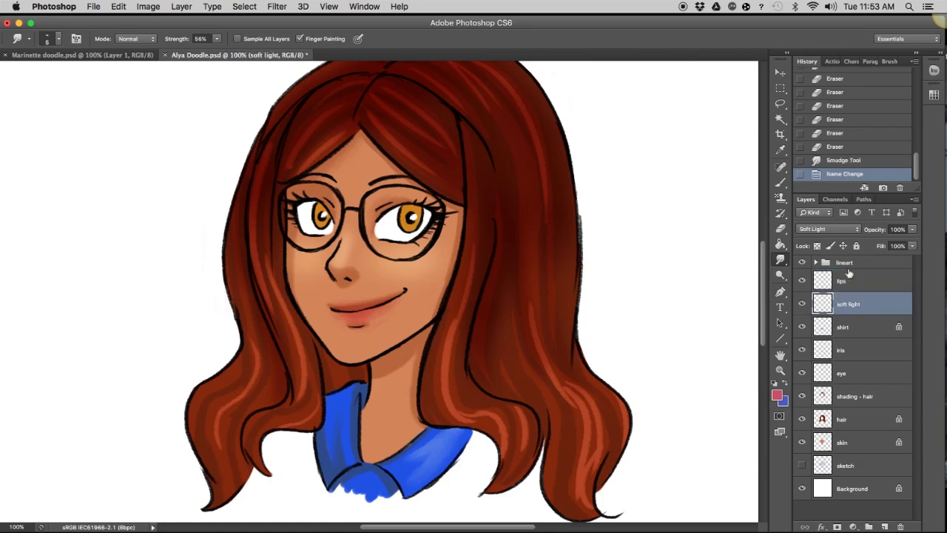
left_click(843, 228)
left_click(831, 247)
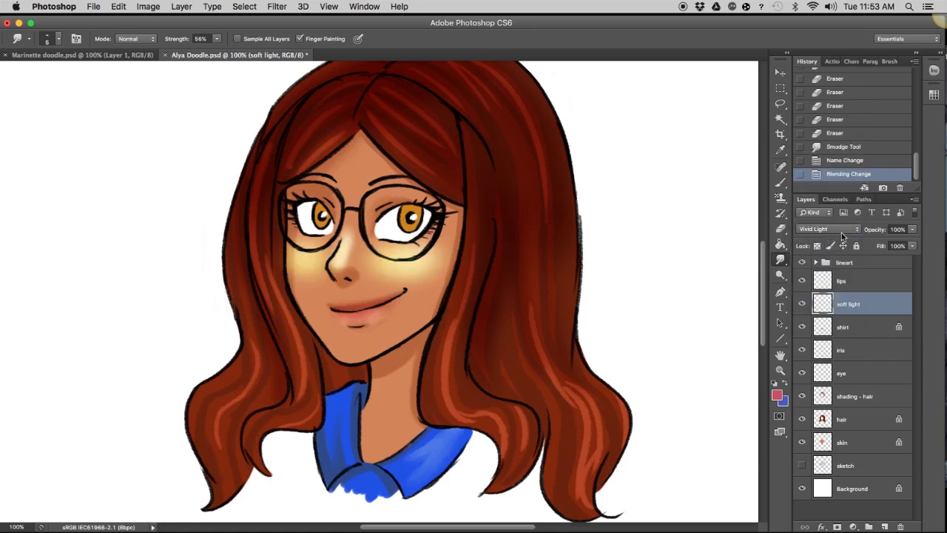
key("super+z")
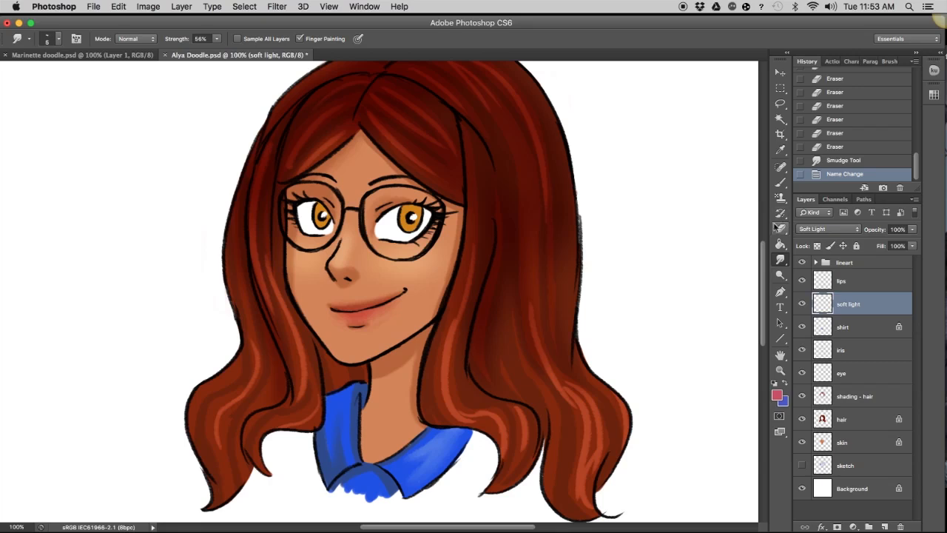
key("super+minus")
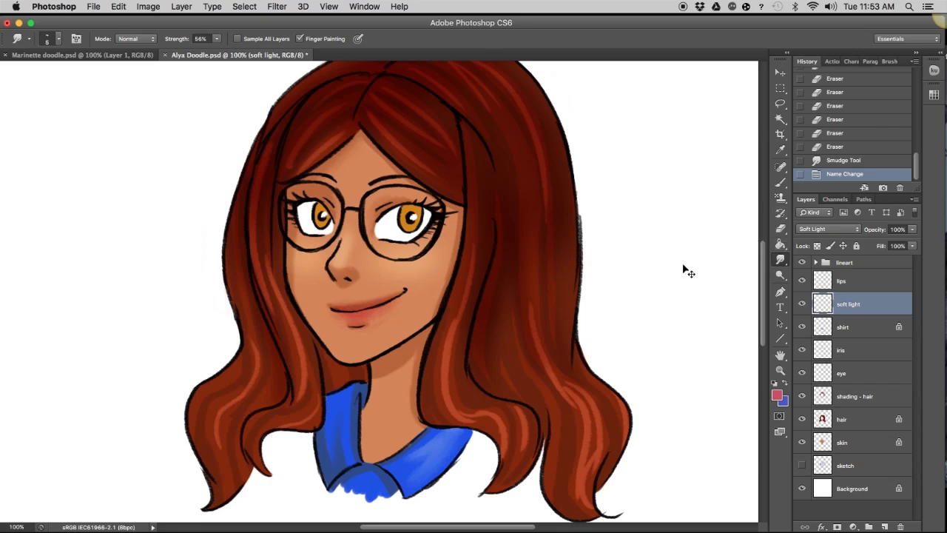